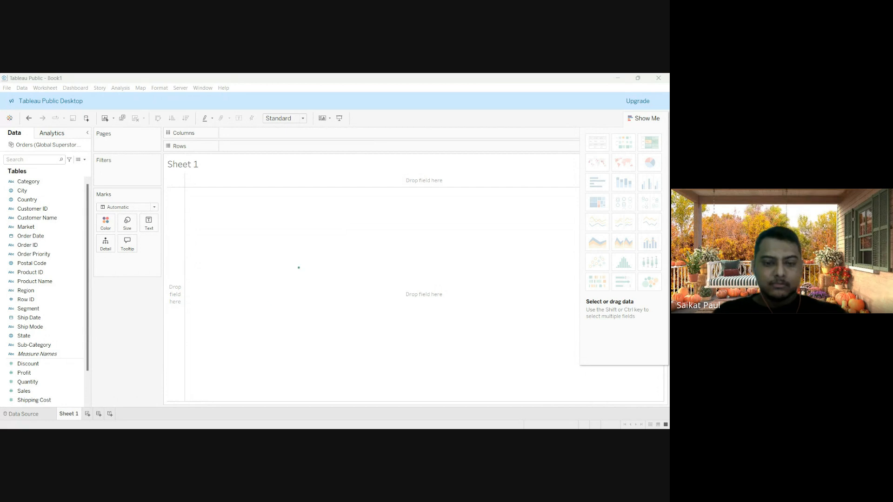
pyautogui.click(359, 213)
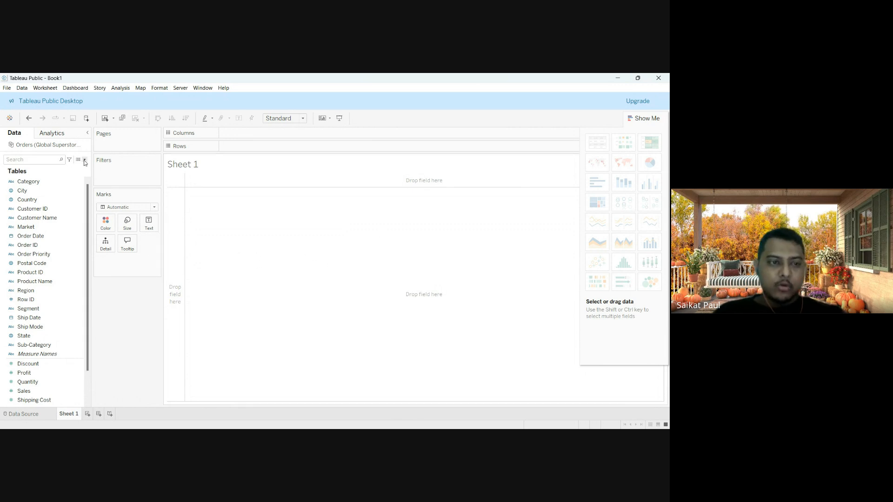
pyautogui.hotkey('alt', 'Tab')
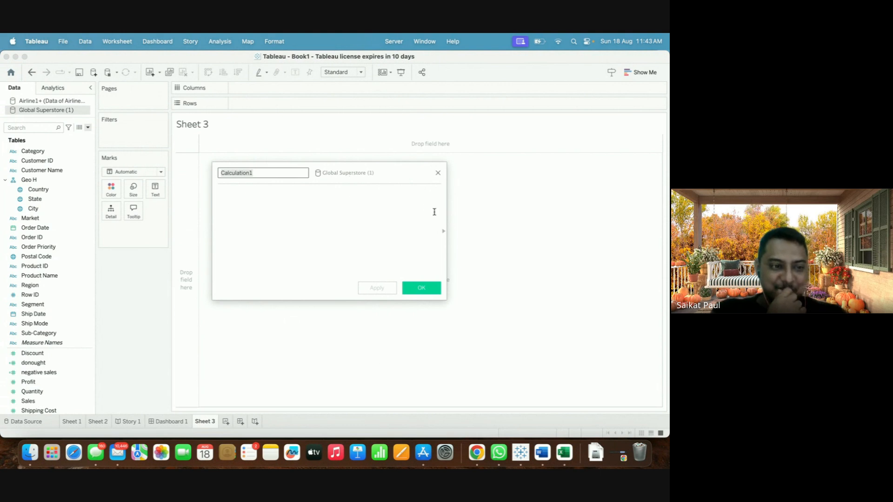
# - Show the function reference in the calculation editor and browse the String functions
pyautogui.click(444, 234)
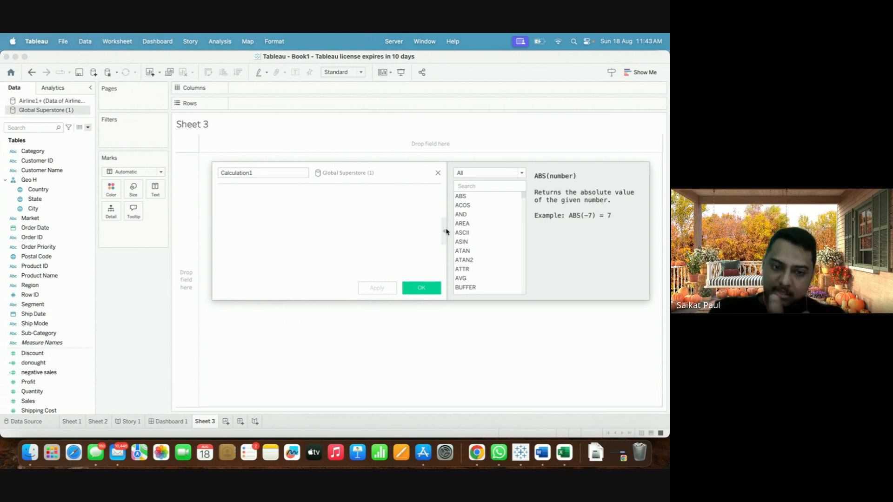
pyautogui.click(521, 173)
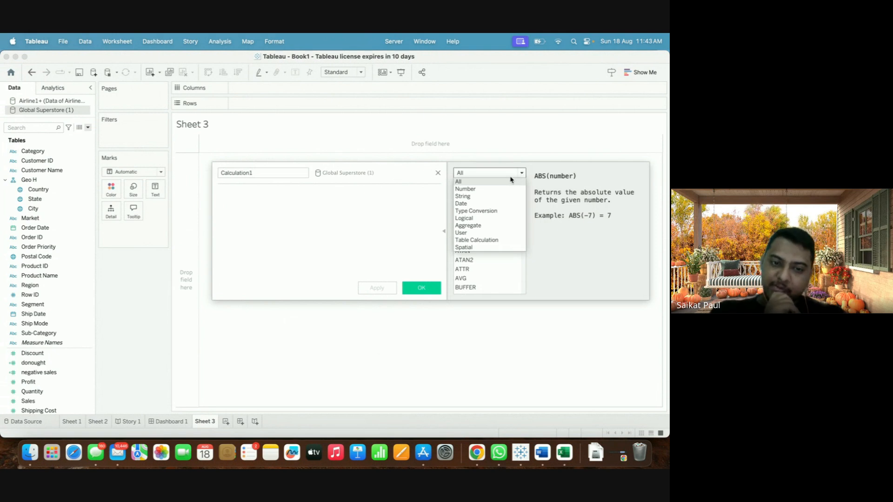
pyautogui.click(478, 196)
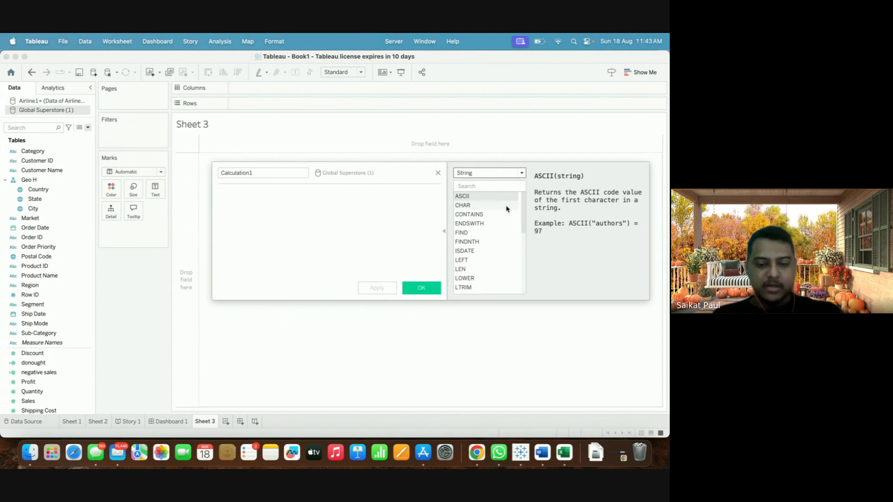
pyautogui.moveTo(525, 202)
pyautogui.mouseDown()
pyautogui.moveTo(523, 228)
pyautogui.moveTo(524, 201)
pyautogui.mouseUp()
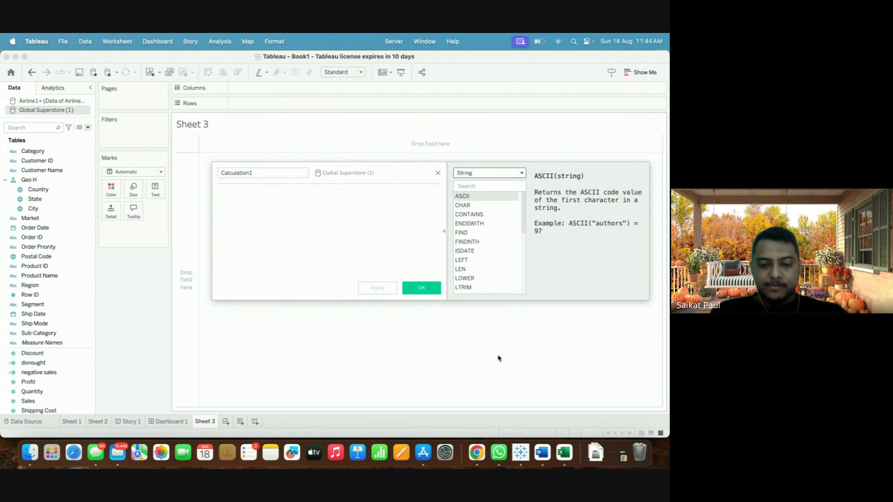
# - Switch to the Google Meet call in Chrome and stop presenting the screen
pyautogui.press('super+Tab')
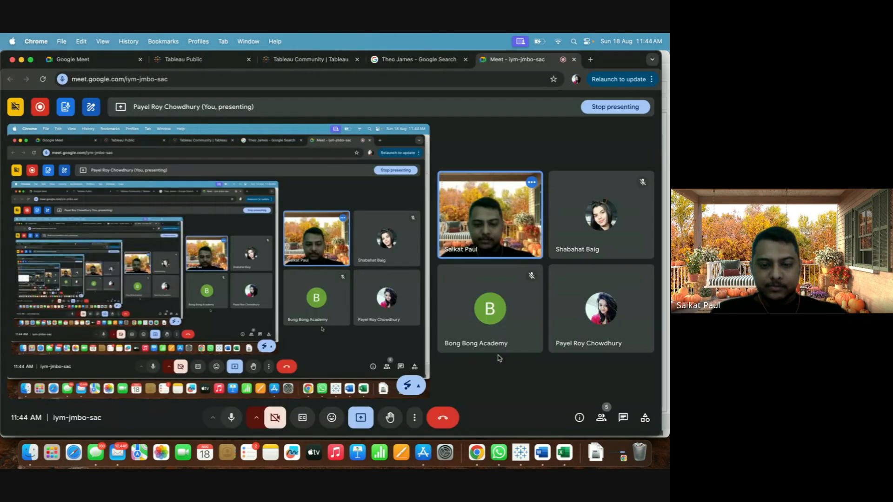
pyautogui.click(357, 420)
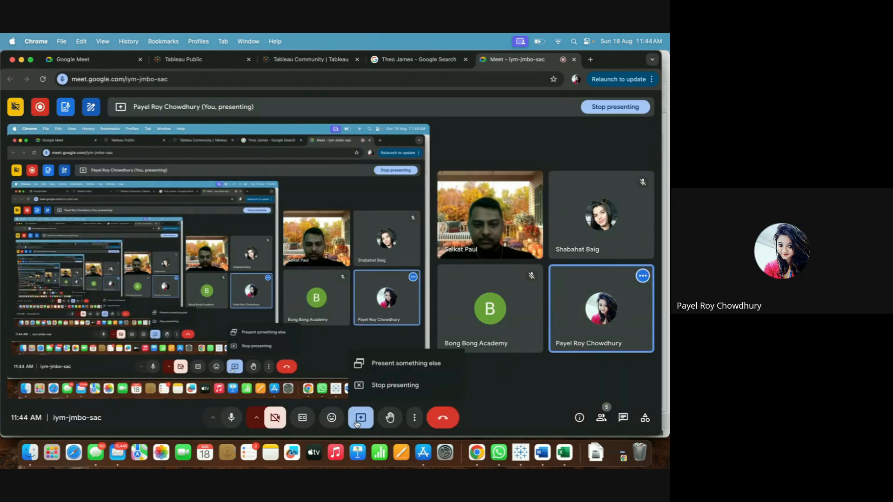
pyautogui.click(385, 385)
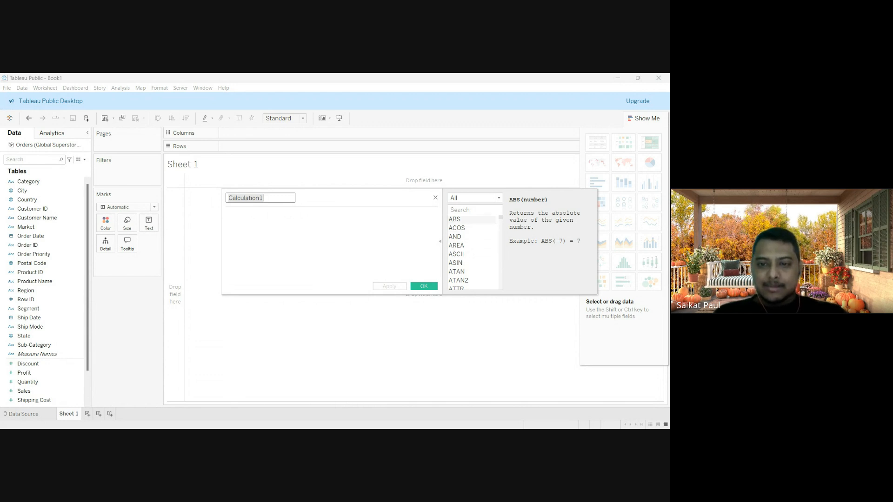
# - Filter the function reference to Number functions and name the calculated field ABS
pyautogui.click(493, 198)
pyautogui.press('Down')
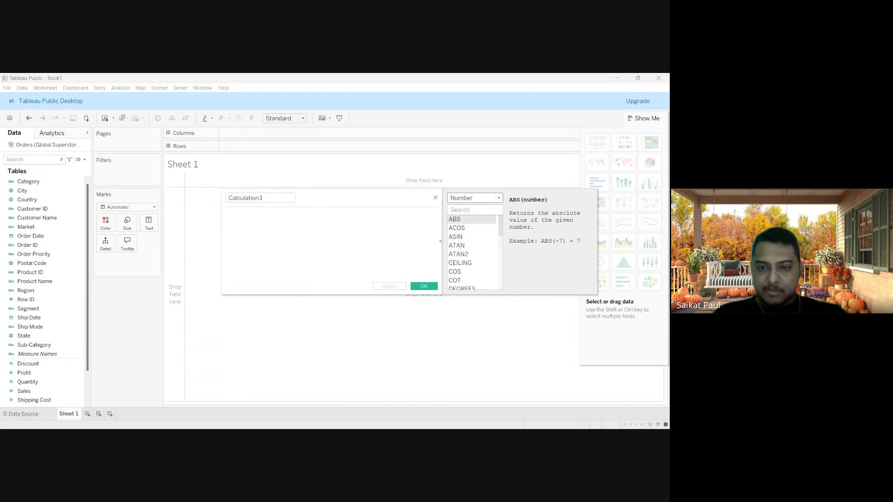
pyautogui.moveTo(501, 226)
pyautogui.mouseDown()
pyautogui.moveTo(500, 238)
pyautogui.moveTo(500, 225)
pyautogui.mouseUp()
pyautogui.click(498, 198)
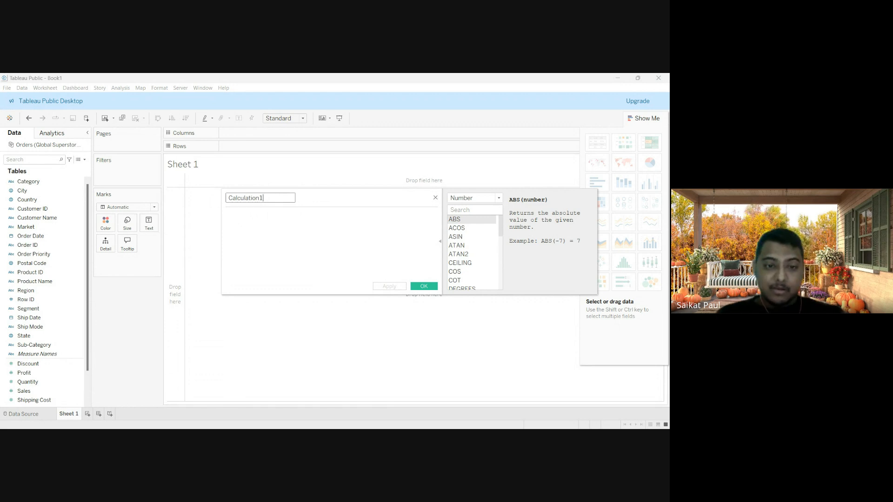
pyautogui.hotkey('ctrl', 'a')
pyautogui.press('BackSpace')
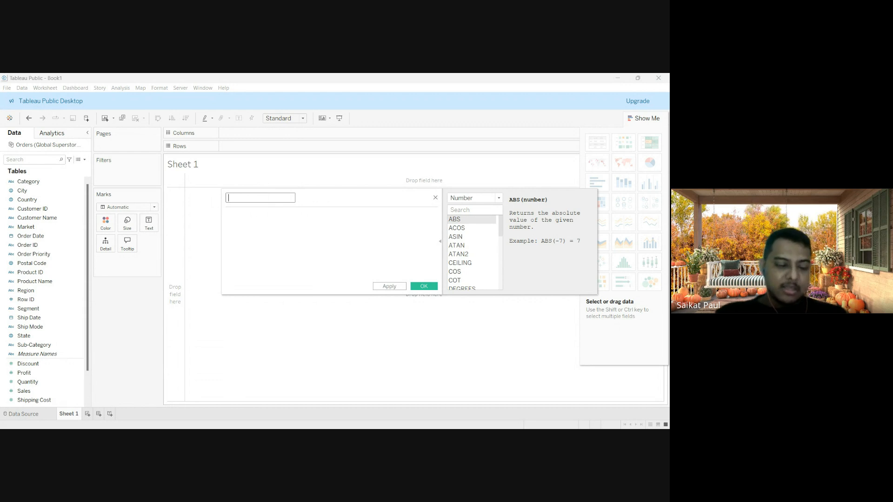
pyautogui.write('ABS')
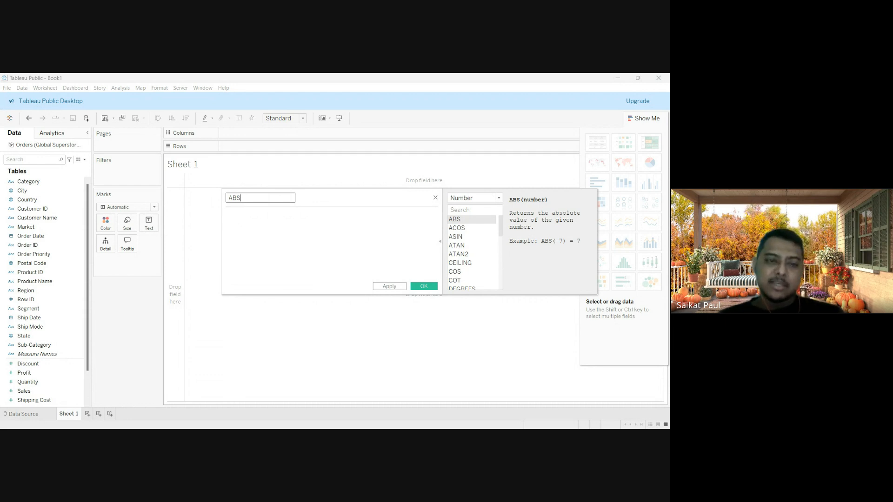
# - Enter the formula ABS(-15) for the ABS calculated field and save it
pyautogui.click(226, 215)
pyautogui.write('ab')
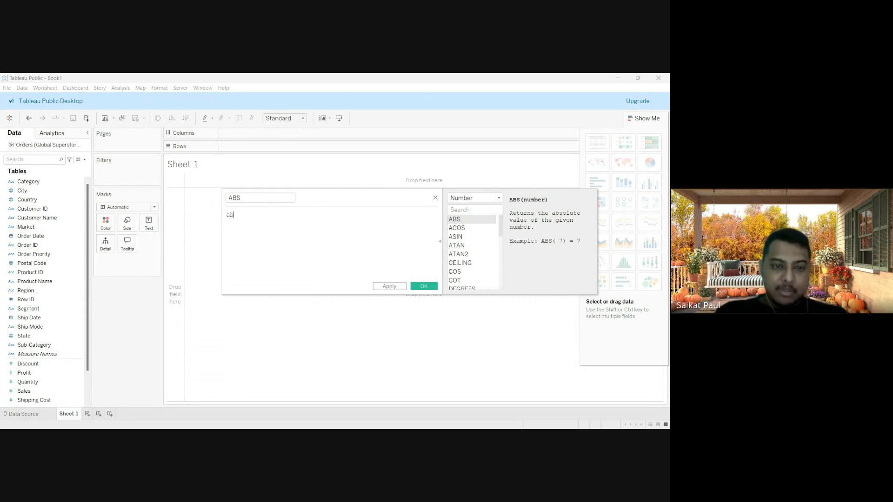
pyautogui.press('Return')
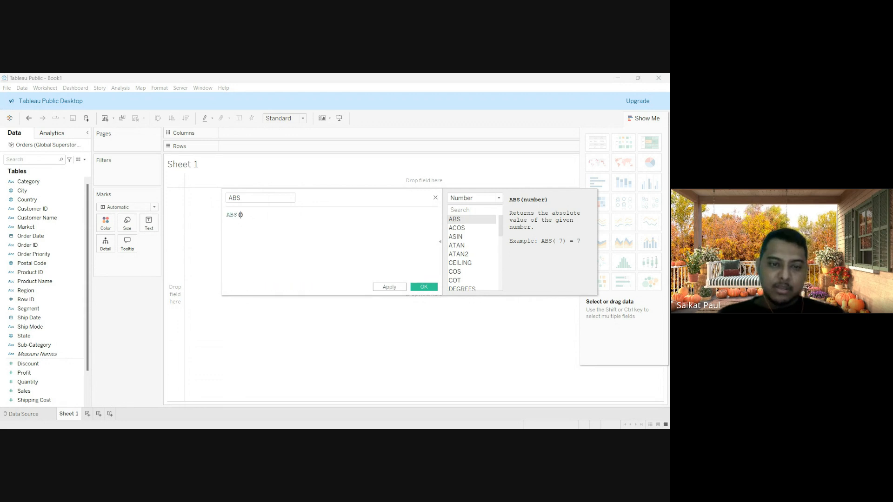
pyautogui.write('-15')
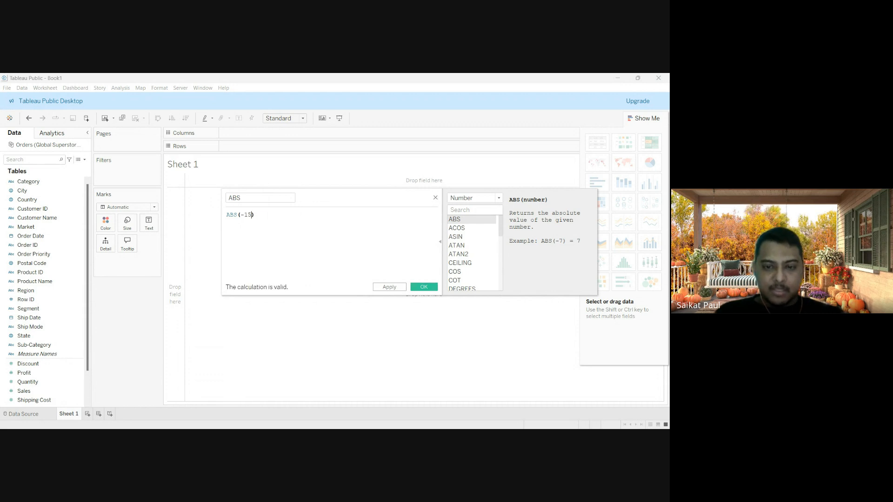
pyautogui.press('Return')
# - Show the ABS field as text on Sheet 1, then take it off the view
pyautogui.moveTo(28, 363); pyautogui.dragTo(260, 279)
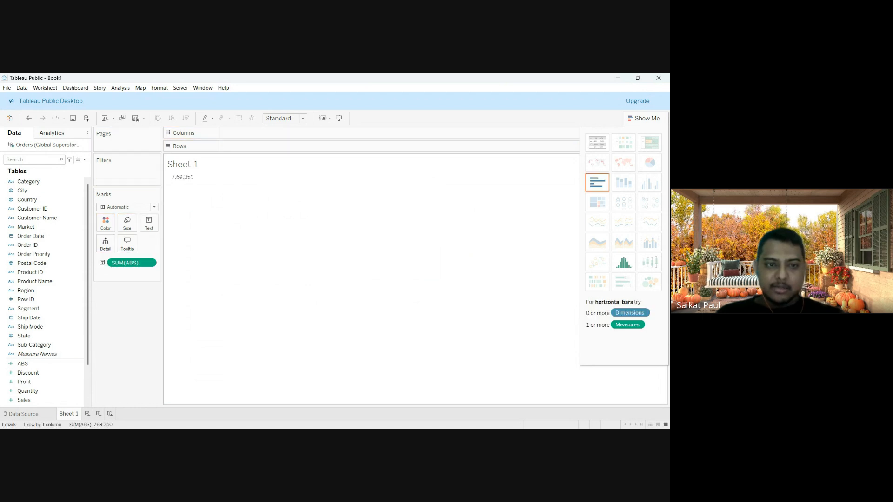
pyautogui.moveTo(189, 178)
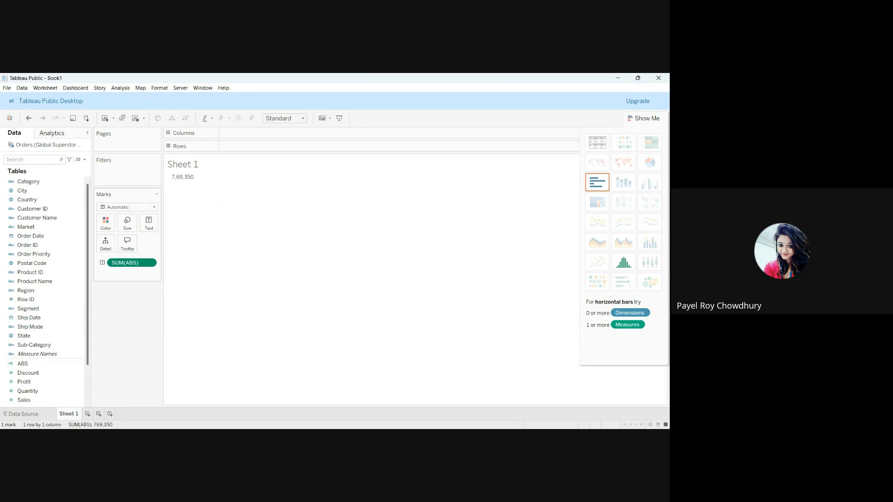
pyautogui.moveTo(132, 262); pyautogui.dragTo(128, 330)
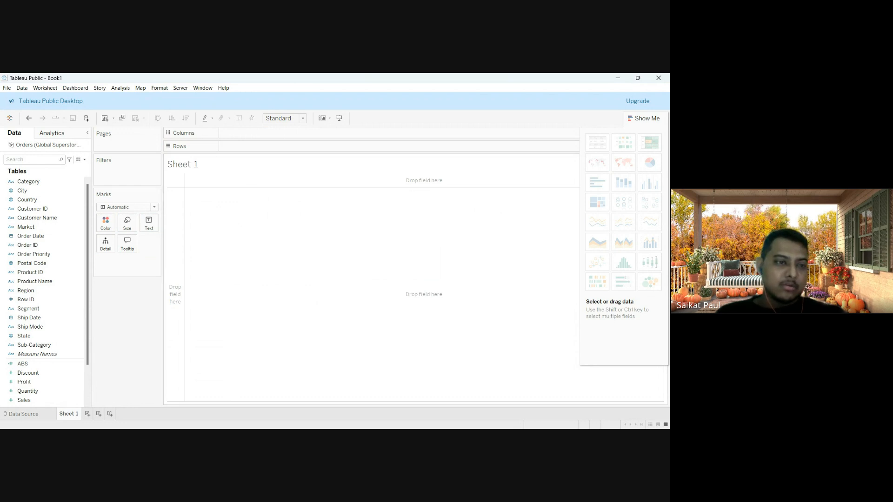
pyautogui.click(112, 169)
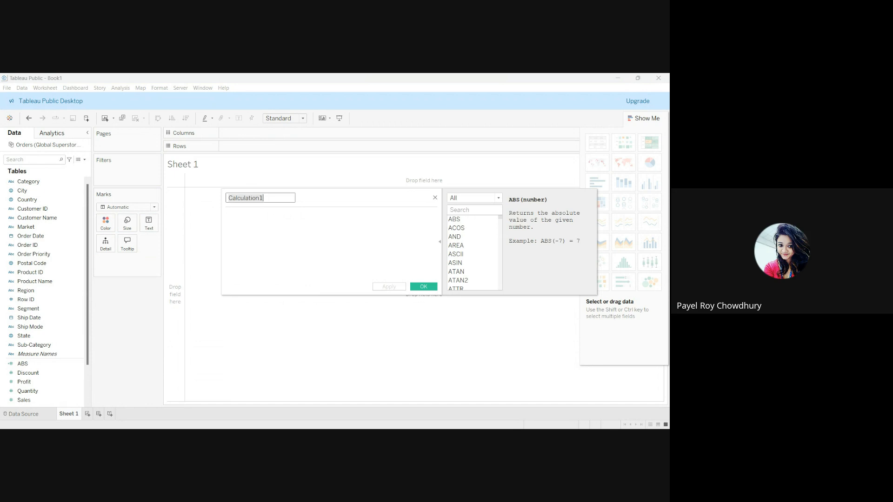
pyautogui.click(498, 198)
pyautogui.press('Down')
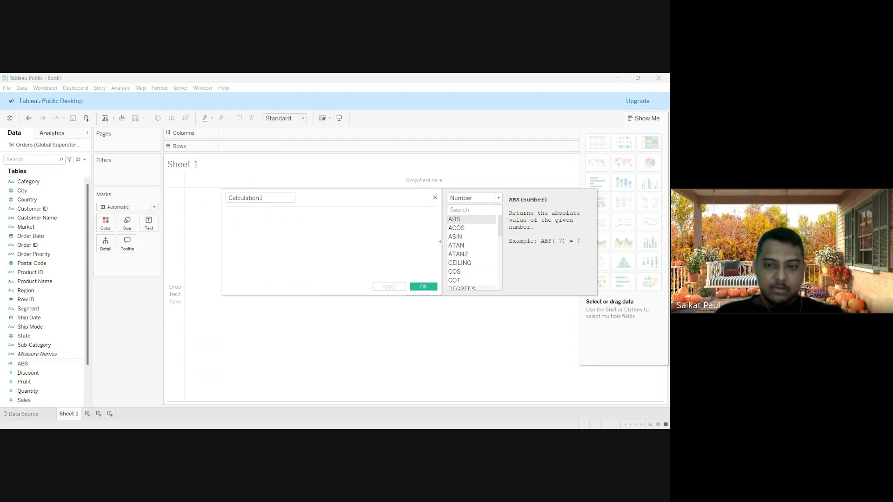
pyautogui.press('Escape')
# - Plot ABS on Rows with the Attribute aggregation, then remove it from the shelf
pyautogui.moveTo(22, 363)
pyautogui.mouseDown()
pyautogui.moveTo(237, 181)
pyautogui.moveTo(240, 146)
pyautogui.mouseUp()
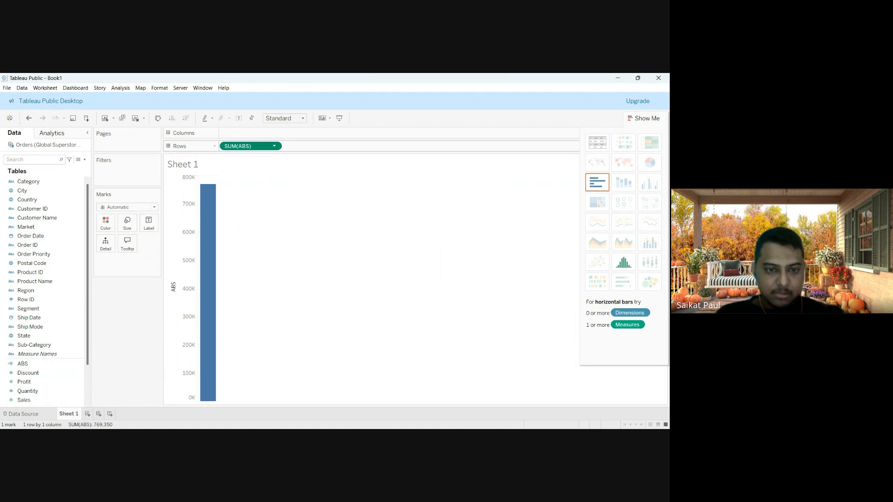
pyautogui.click(247, 216)
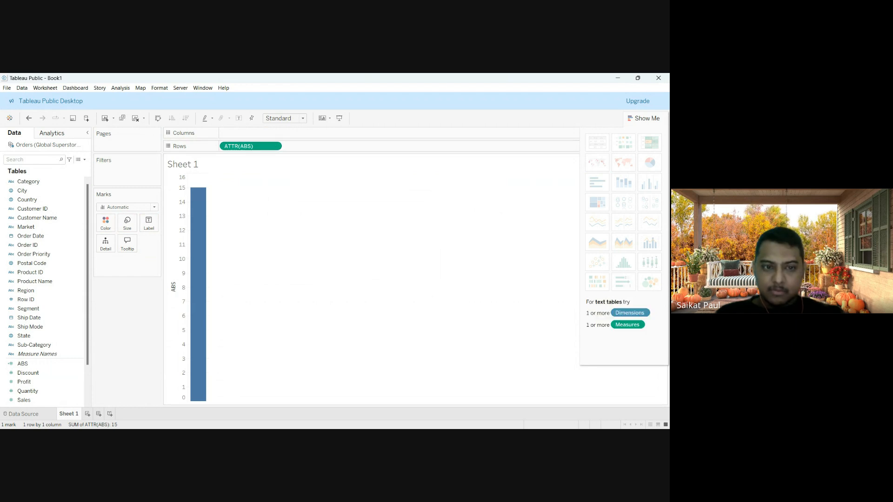
pyautogui.moveTo(199, 197); pyautogui.dragTo(188, 311)
pyautogui.moveTo(250, 146); pyautogui.dragTo(270, 233)
# - Add ABS to the sheet as a text mark and view the mark's summary data
pyautogui.moveTo(22, 364); pyautogui.dragTo(149, 222)
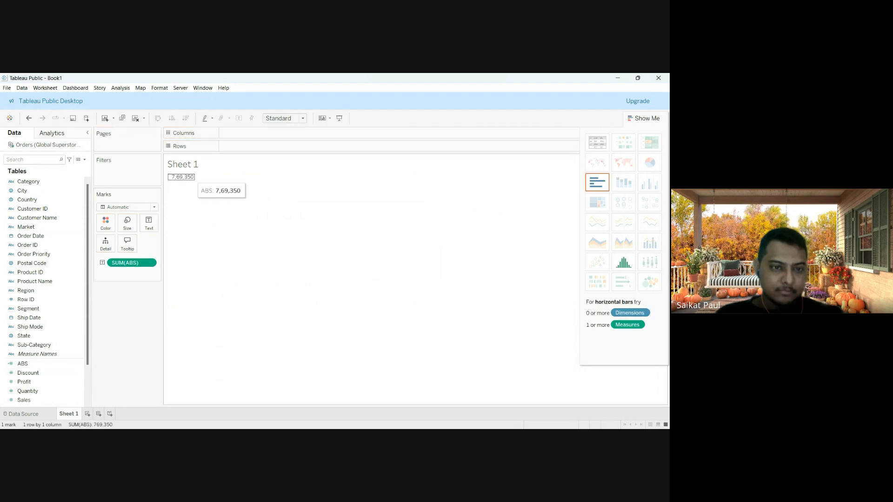
pyautogui.click(190, 177)
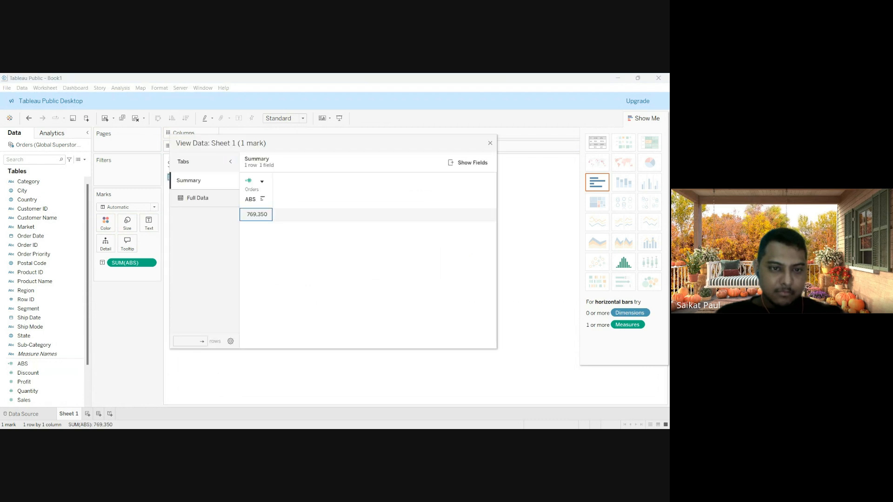
pyautogui.click(489, 143)
pyautogui.click(381, 223)
pyautogui.click(188, 177)
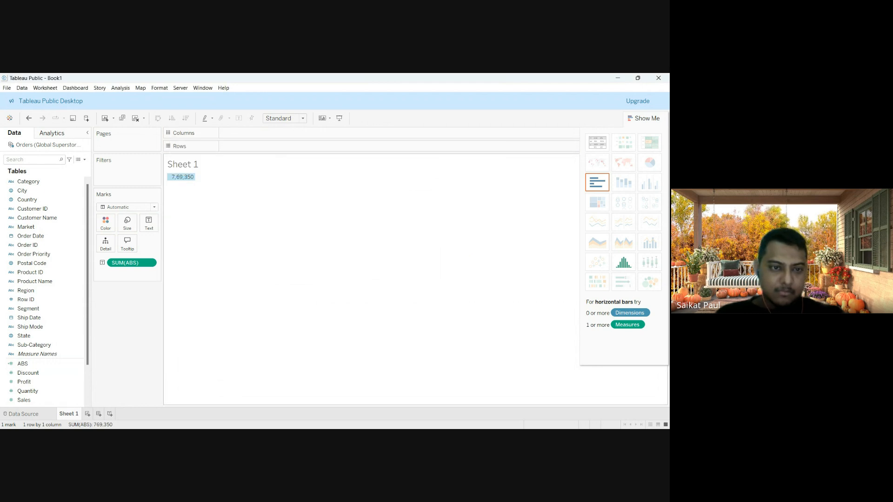
# - Change the aggregation of the ABS text mark from Sum to Attribute
pyautogui.click(132, 263)
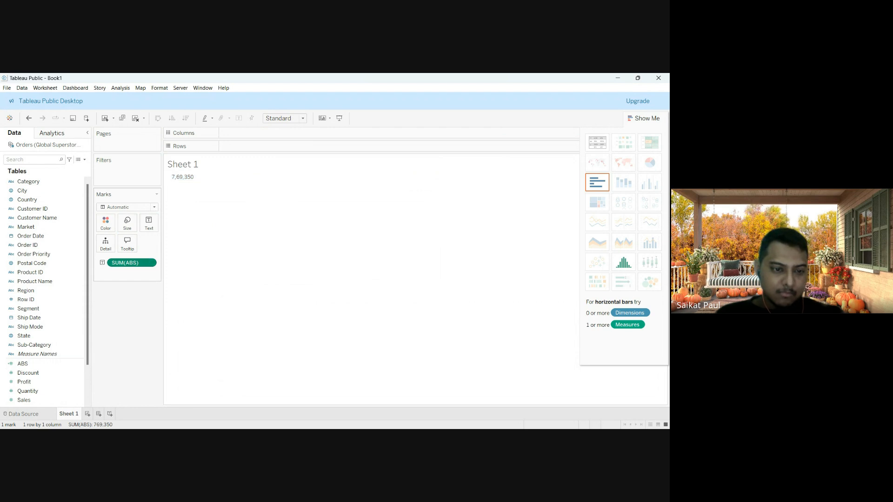
pyautogui.click(139, 328)
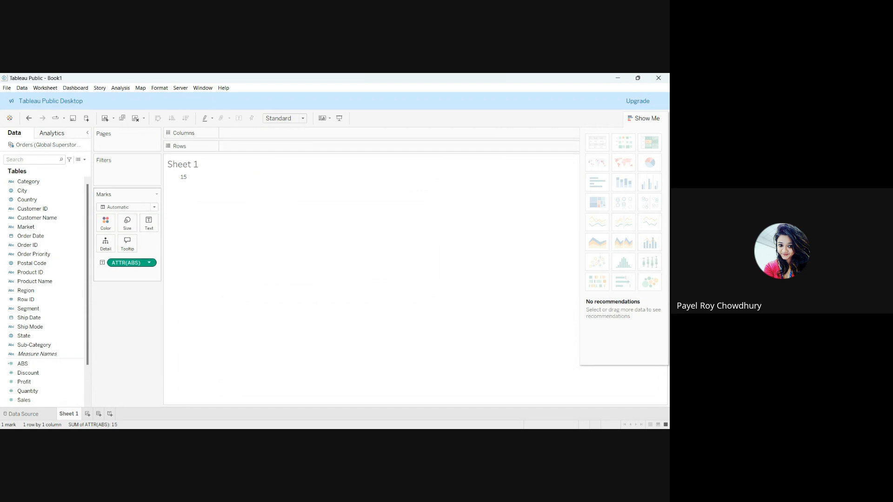
# - Remove ABS from the Marks card and delete the ABS calculated field from the data source
pyautogui.moveTo(140, 262); pyautogui.dragTo(116, 326)
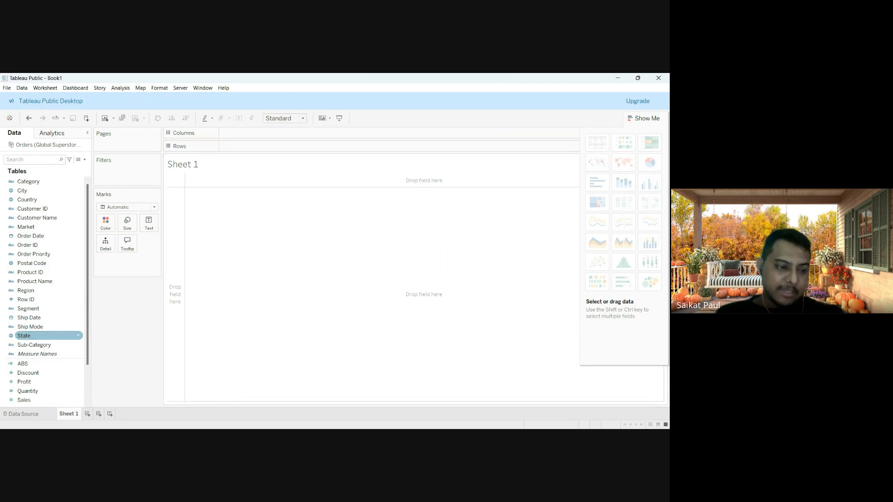
pyautogui.click(49, 364)
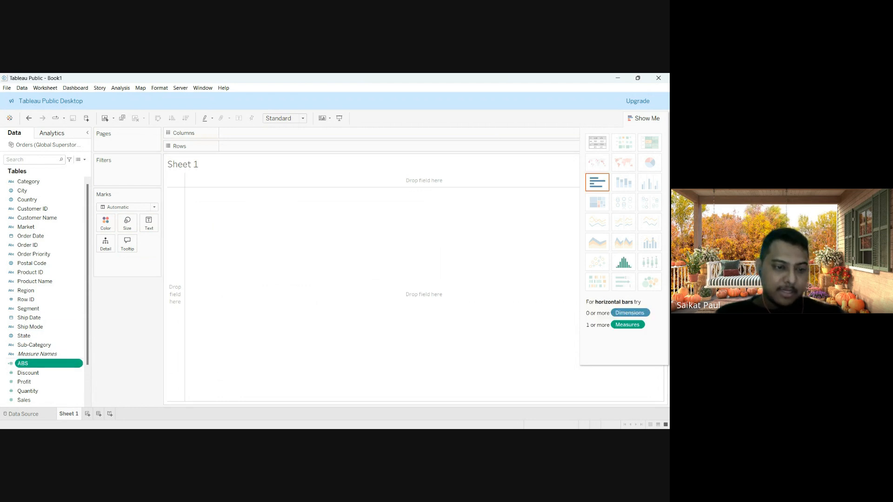
pyautogui.press('Delete')
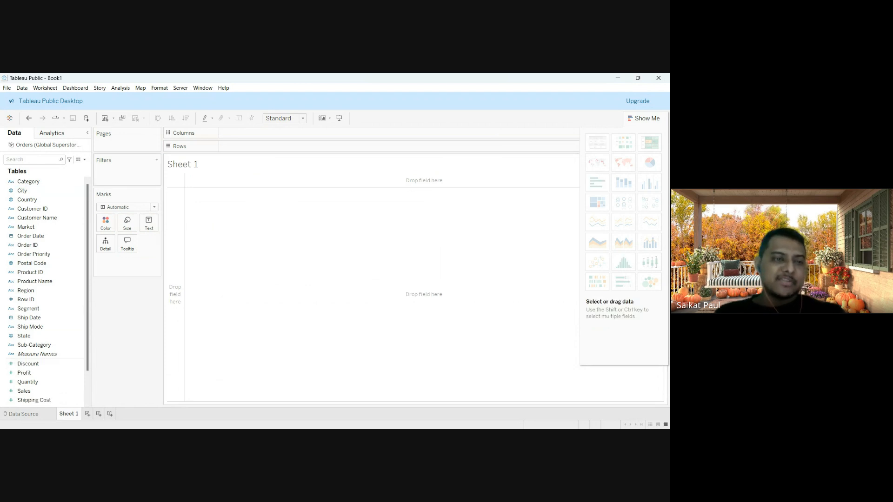
# - Create a calculated field named ABS with the formula ABS(-30), with the function list filtered to Number functions
pyautogui.click(85, 160)
pyautogui.click(111, 168)
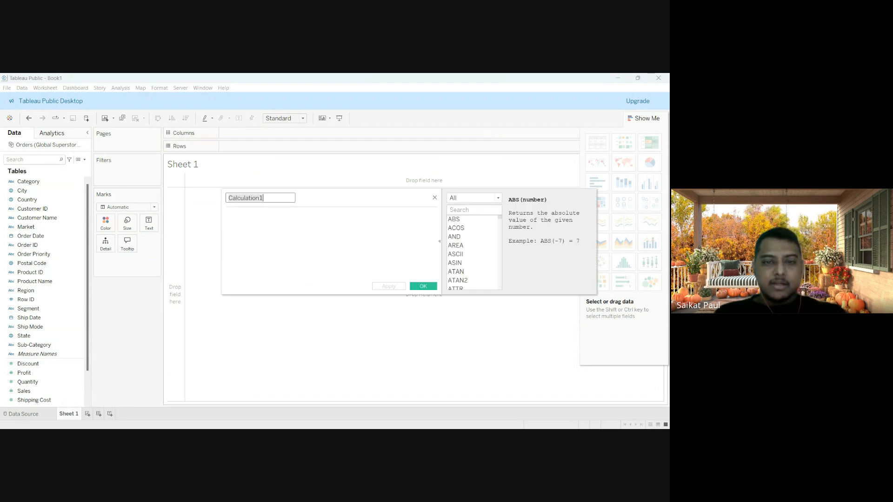
pyautogui.write('ABS')
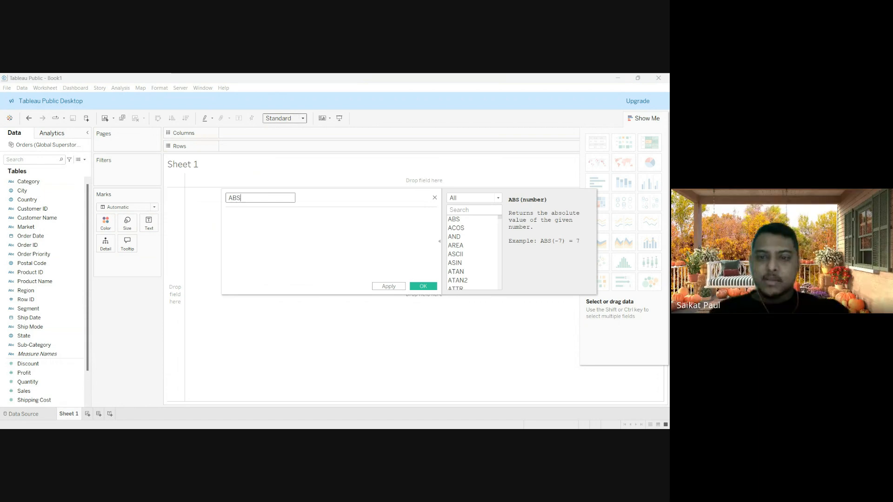
pyautogui.press('Tab')
pyautogui.press('Down')
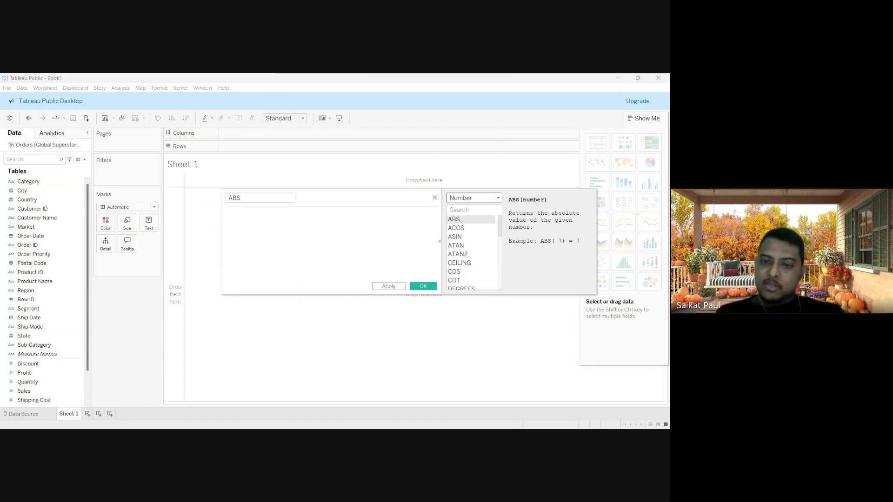
pyautogui.click(227, 215)
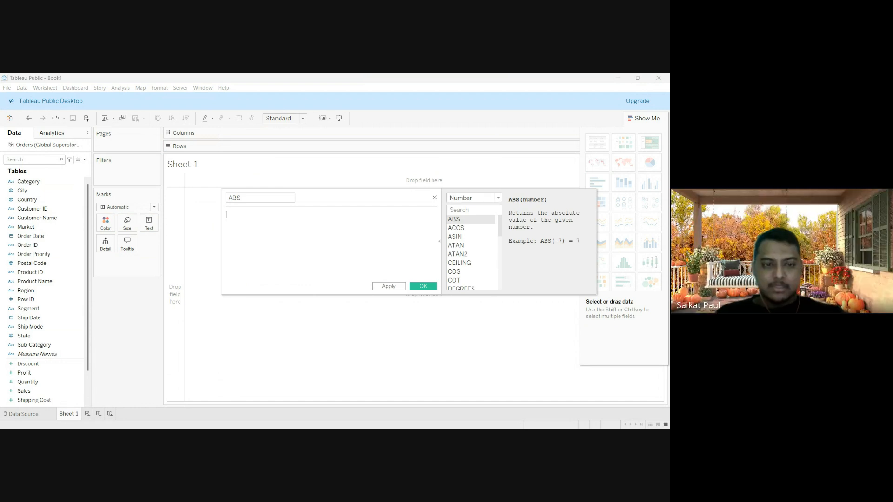
pyautogui.write('abs')
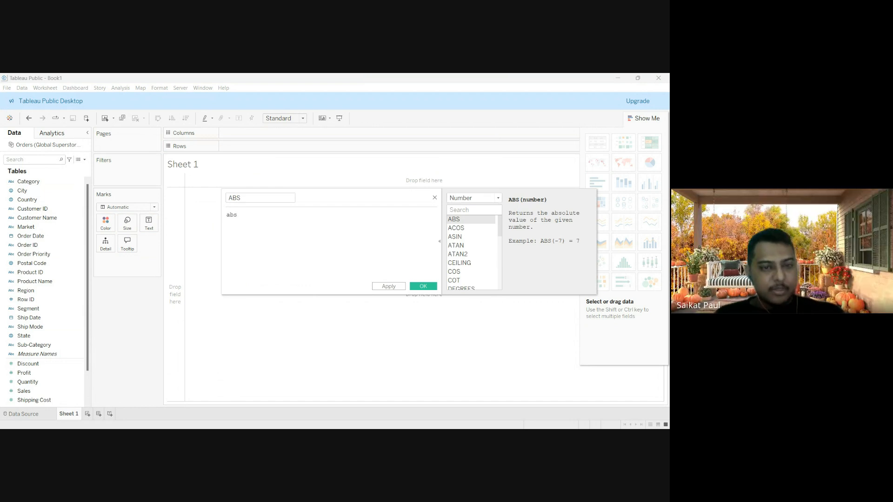
pyautogui.press('Return')
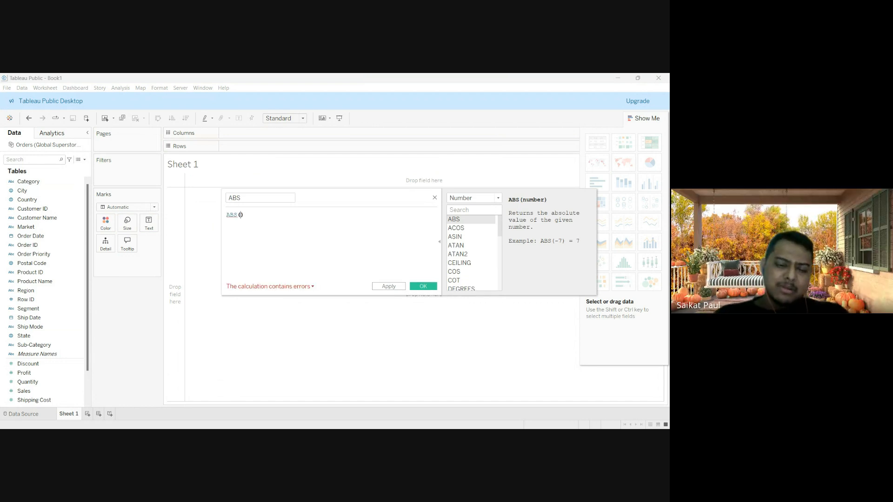
pyautogui.write('-30')
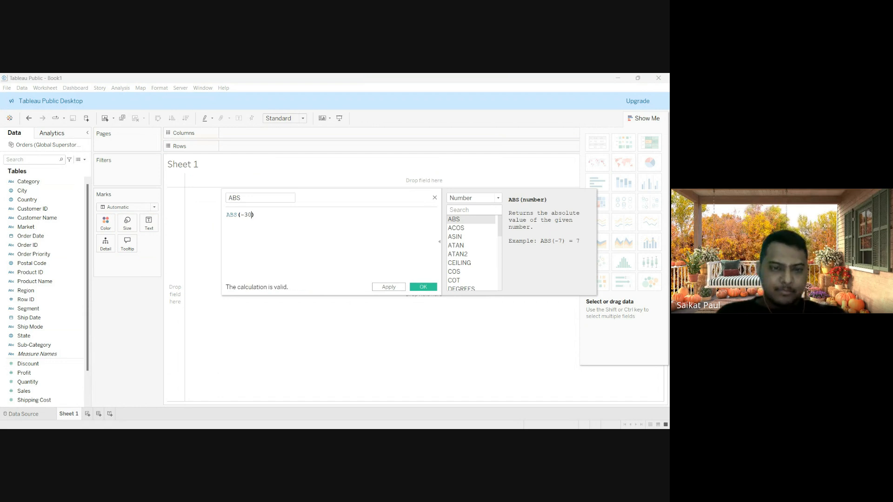
pyautogui.click(423, 287)
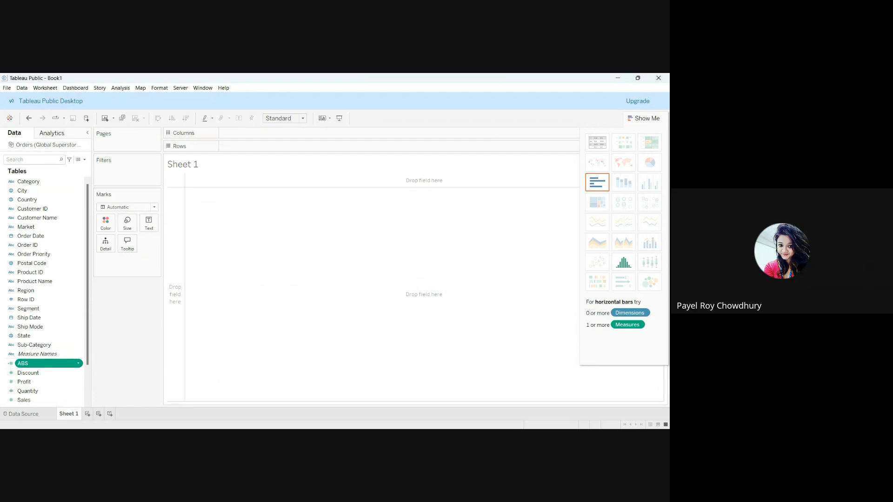
# - Add ABS to the sheet as a text mark and set its aggregation to Attribute
pyautogui.moveTo(47, 363); pyautogui.dragTo(149, 224)
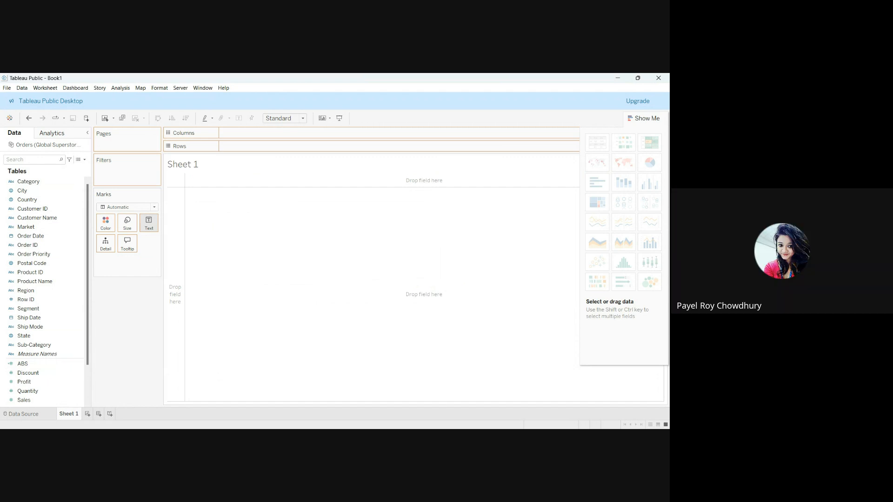
pyautogui.moveTo(148, 223); pyautogui.dragTo(148, 223)
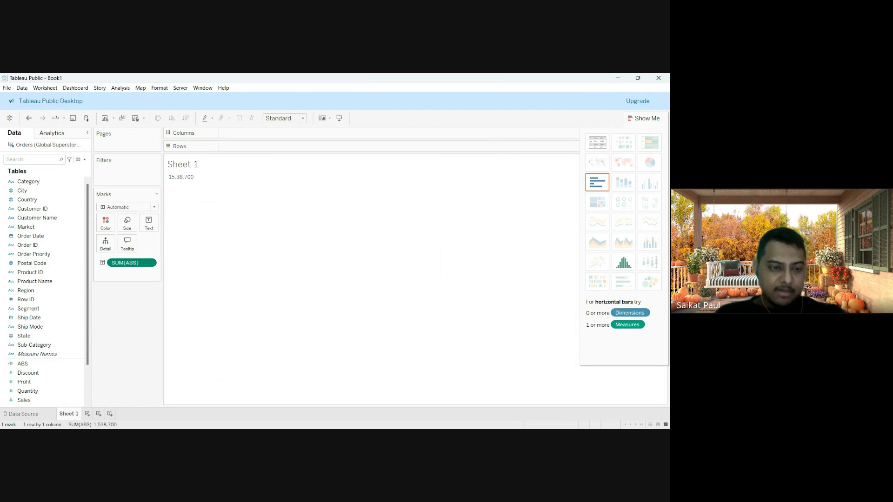
pyautogui.click(130, 318)
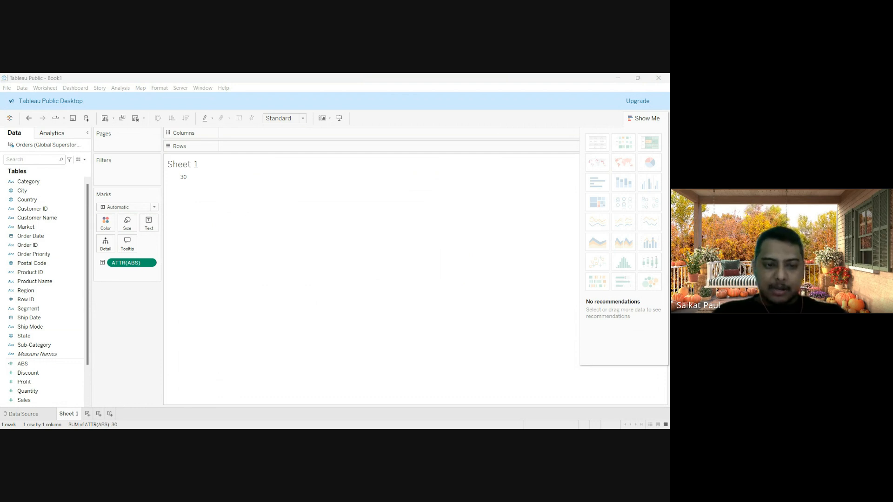
# - Browse the list of all functions in a new calculated field's editor and close it without creating a field
pyautogui.hotkey('alt', 'Tab')
pyautogui.click(84, 159)
pyautogui.click(112, 167)
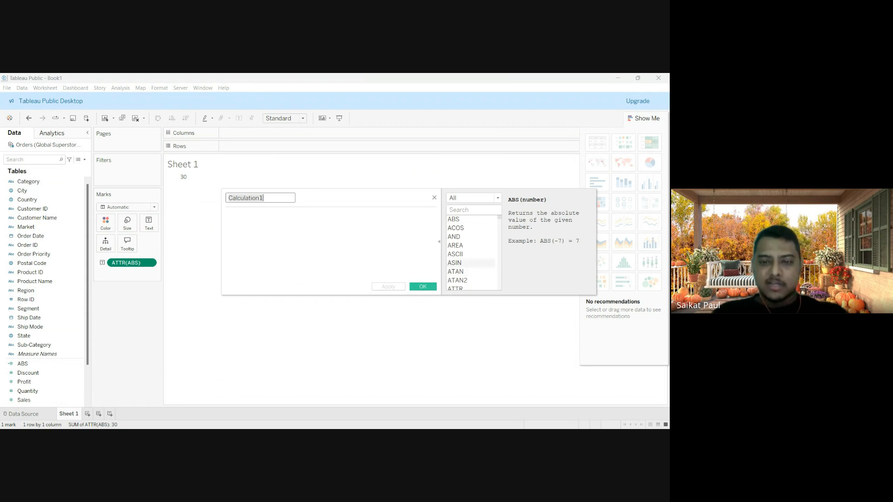
pyautogui.scroll(-1, 470, 262)
pyautogui.scroll(-1, 471, 263)
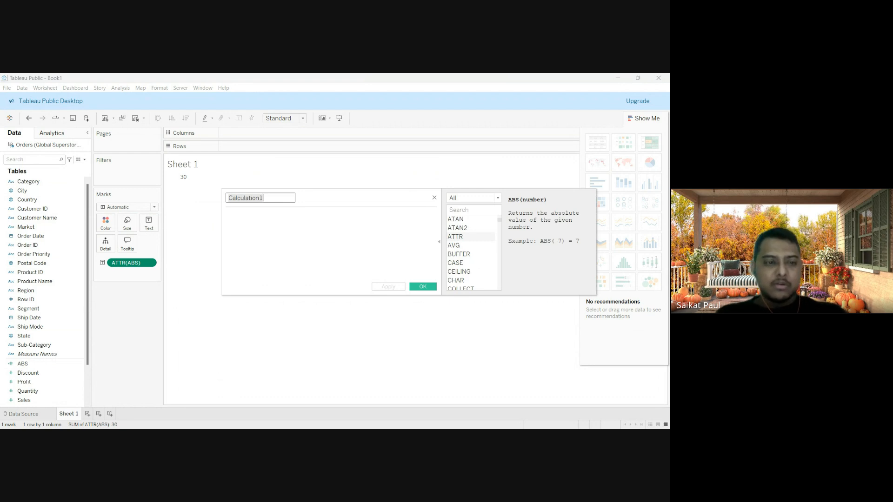
pyautogui.click(131, 262)
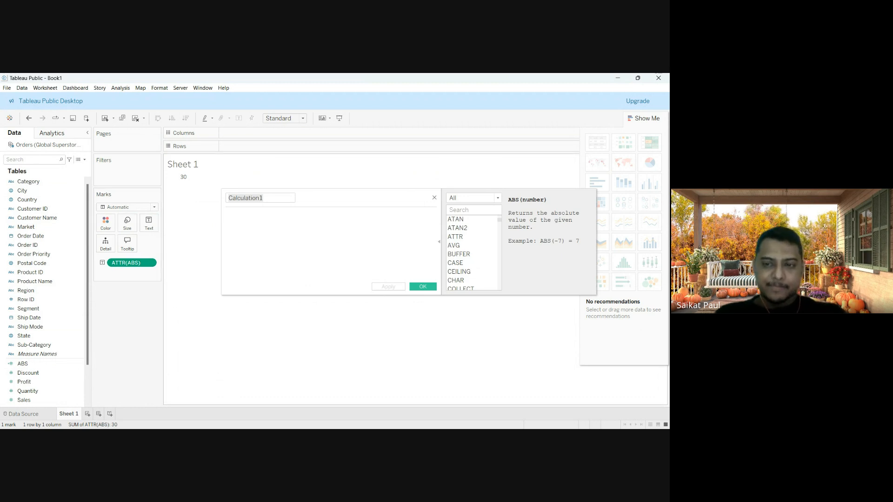
pyautogui.scroll(-1, 471, 253)
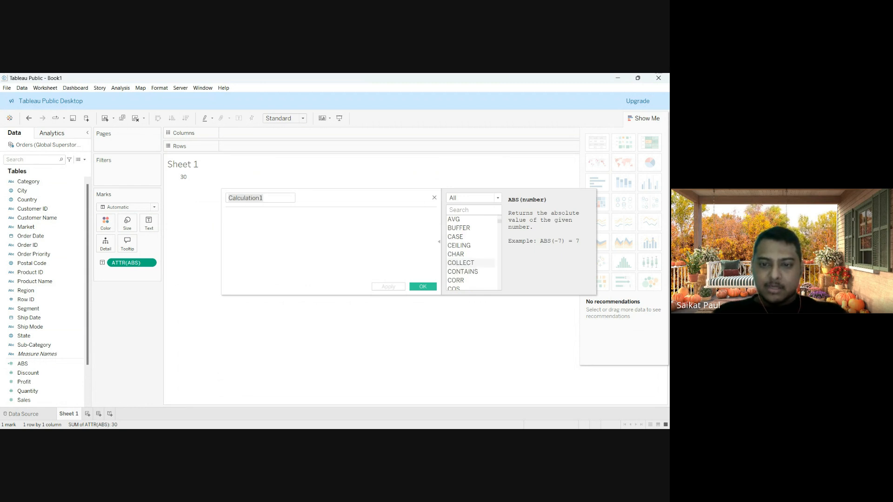
pyautogui.scroll(-10, 470, 262)
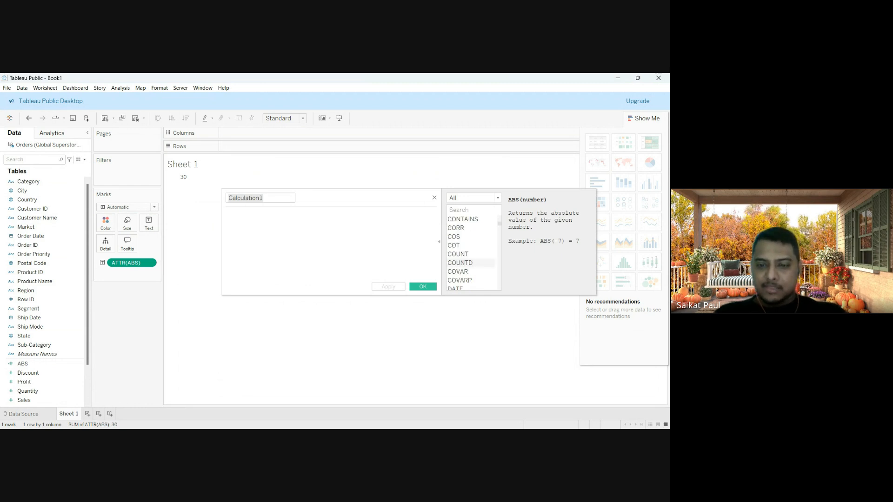
pyautogui.scroll(10, 472, 253)
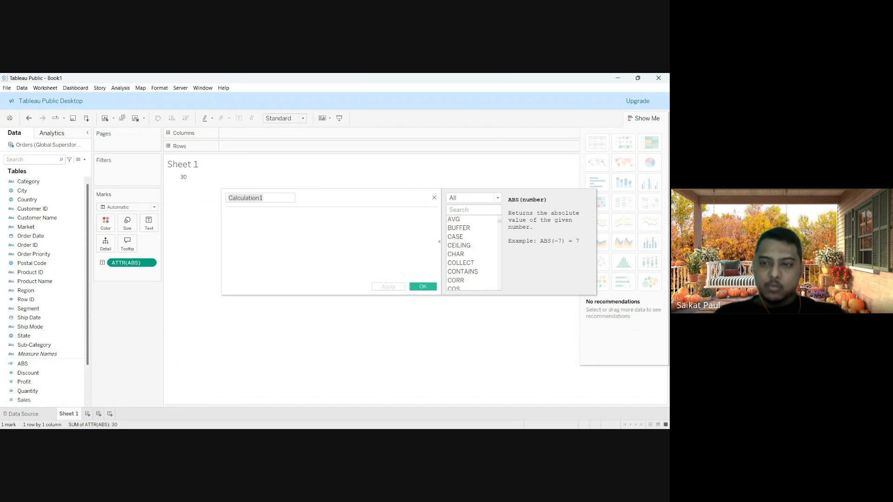
pyautogui.press('Escape')
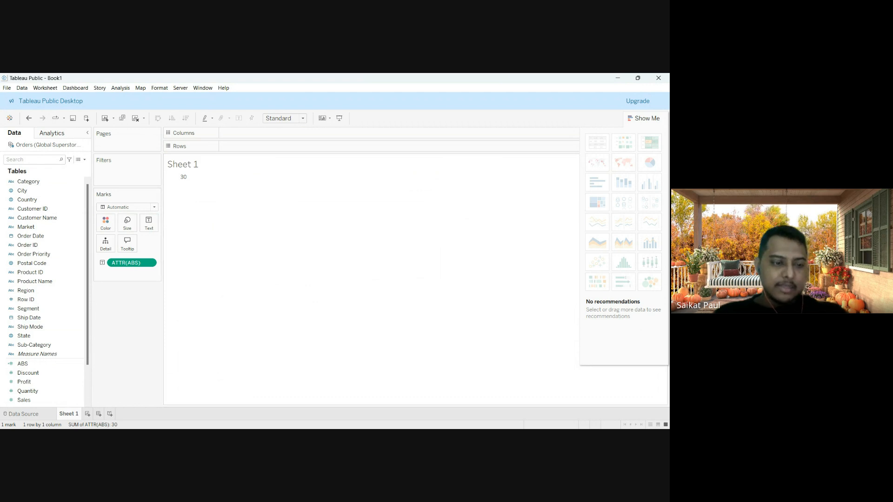
# - Plot Sales by Category as bars on a new worksheet and swap rows and columns to make the bars vertical
pyautogui.click(88, 414)
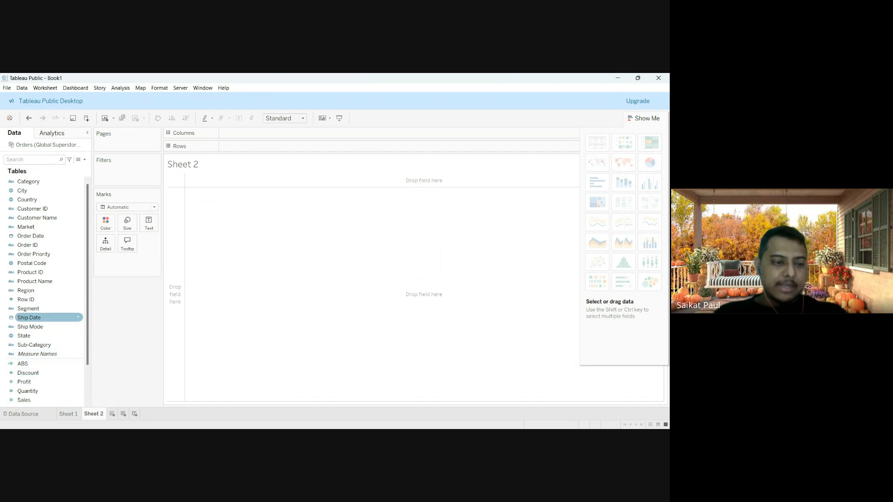
pyautogui.moveTo(29, 182); pyautogui.dragTo(241, 146)
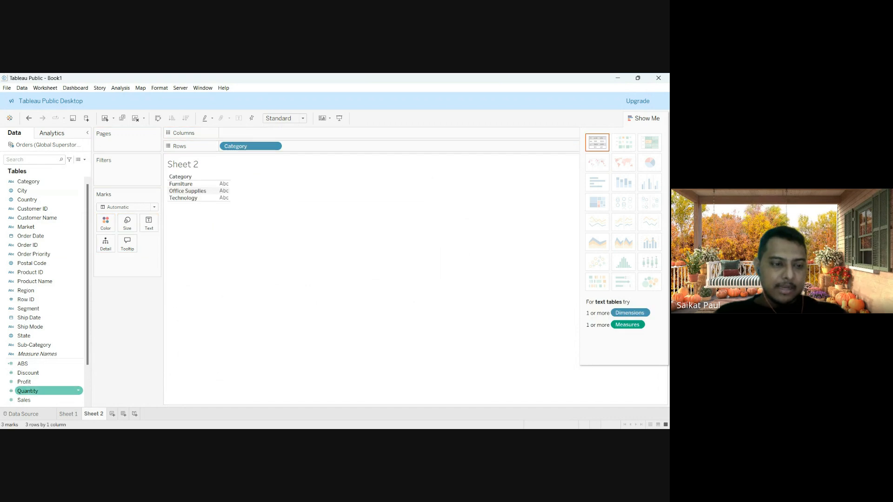
pyautogui.moveTo(23, 400); pyautogui.dragTo(246, 133)
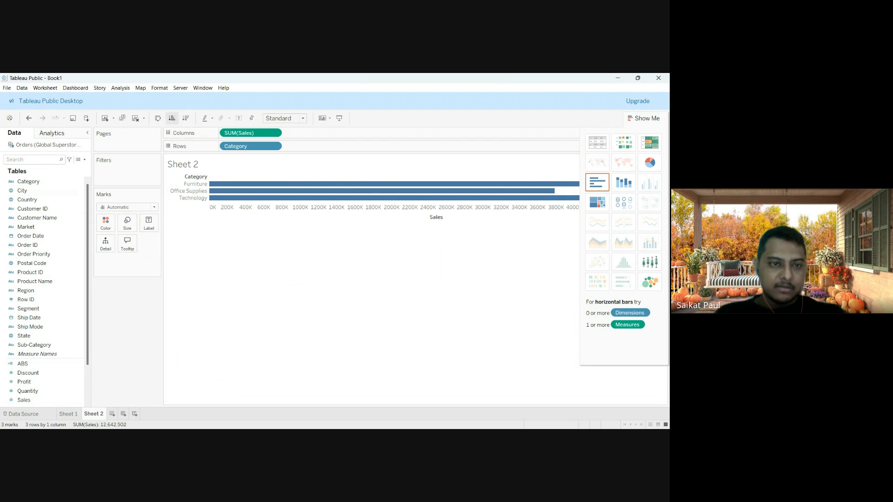
pyautogui.click(159, 118)
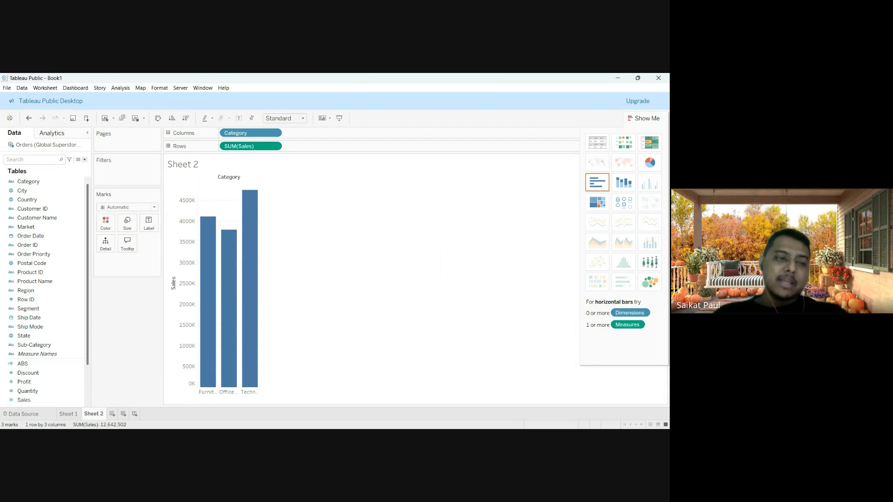
# - Examine the available Number functions in a new calculated field's editor and switch the function list to String functions
pyautogui.click(112, 168)
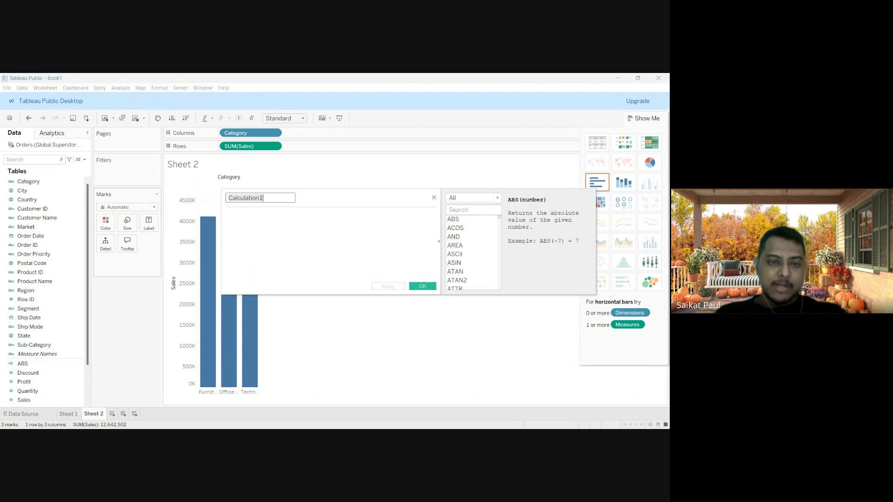
pyautogui.click(496, 198)
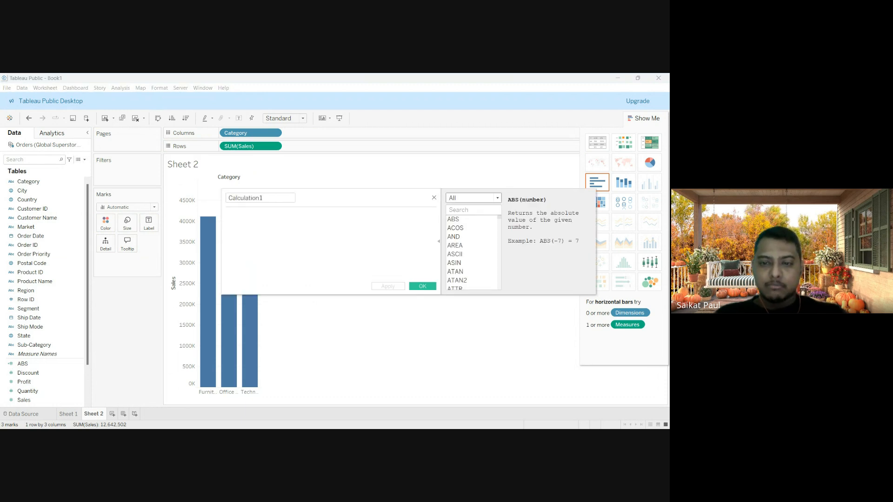
pyautogui.click(465, 215)
pyautogui.scroll(-7, 470, 251)
pyautogui.scroll(2, 471, 251)
pyautogui.scroll(1, 471, 251)
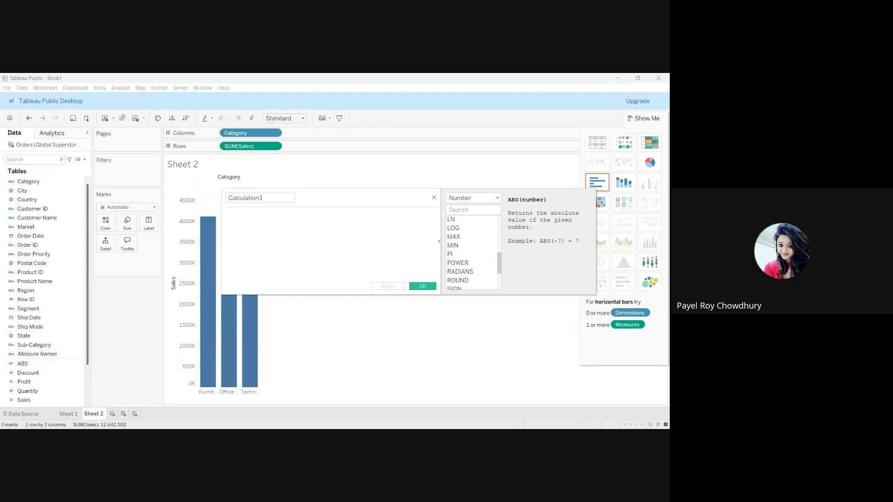
pyautogui.scroll(5, 471, 251)
pyautogui.scroll(1, 471, 252)
pyautogui.scroll(1, 471, 227)
pyautogui.scroll(-4, 469, 245)
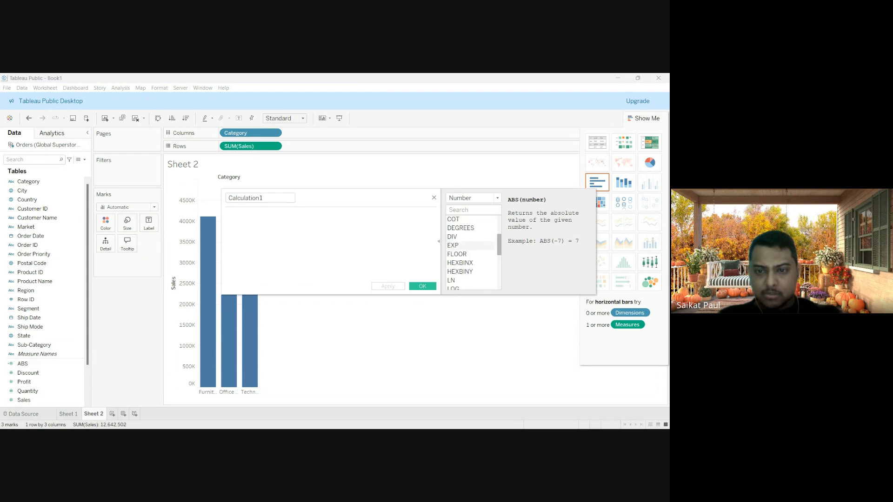
pyautogui.scroll(-1, 471, 246)
pyautogui.scroll(-2, 471, 251)
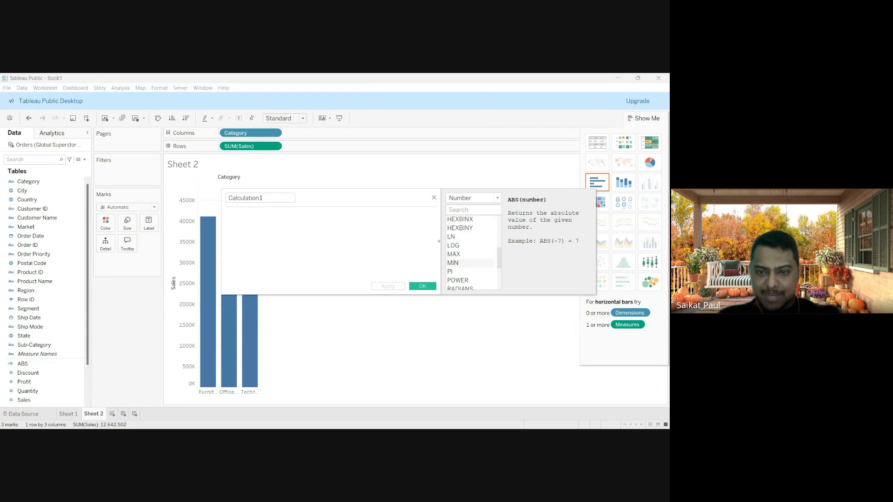
pyautogui.scroll(-3, 471, 251)
pyautogui.scroll(-2, 471, 251)
pyautogui.scroll(12, 471, 251)
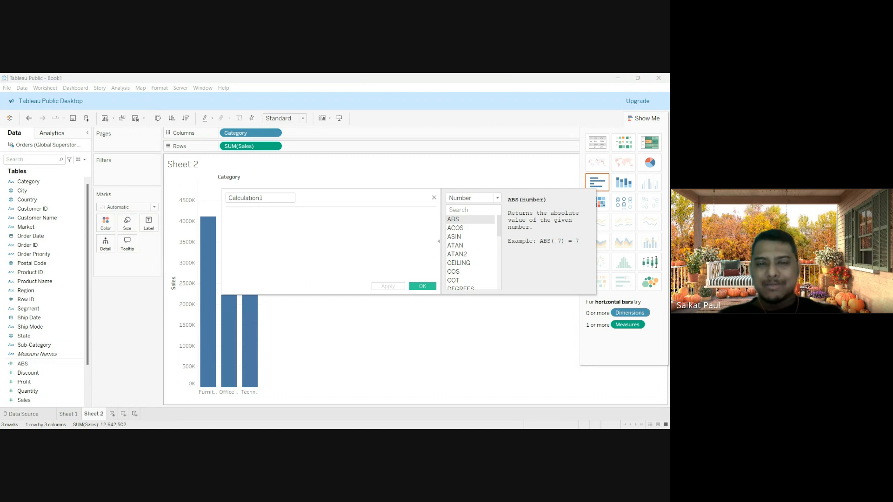
pyautogui.scroll(-1, 471, 251)
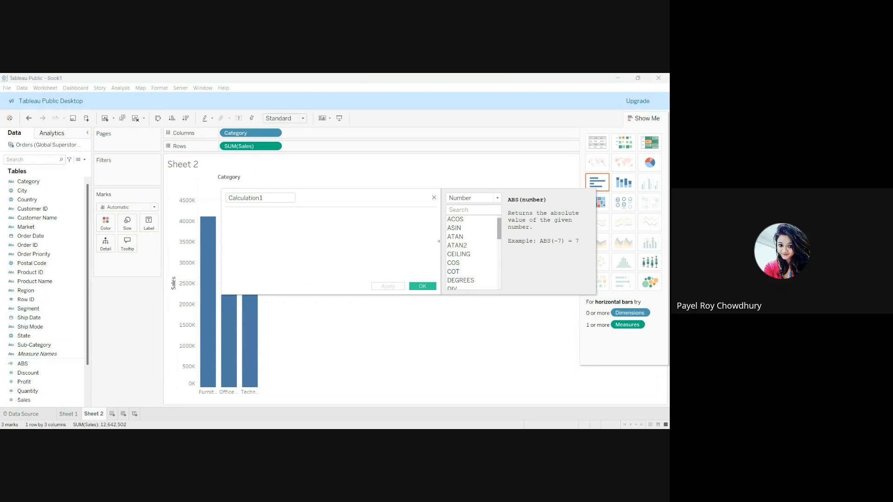
pyautogui.scroll(-4, 471, 253)
pyautogui.scroll(-2, 471, 251)
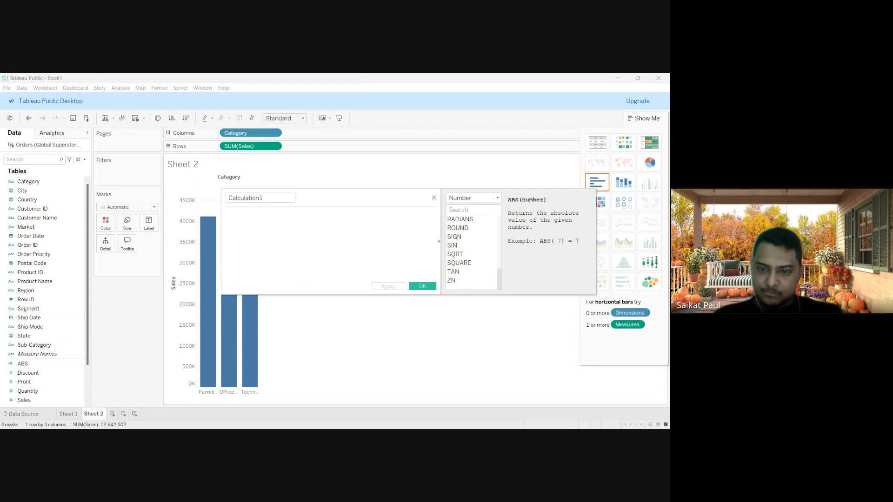
pyautogui.scroll(1, 471, 255)
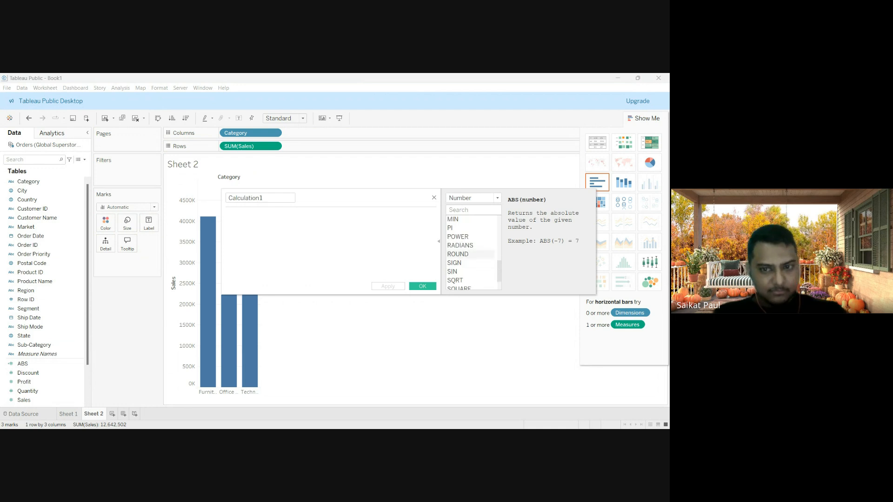
pyautogui.scroll(1, 471, 254)
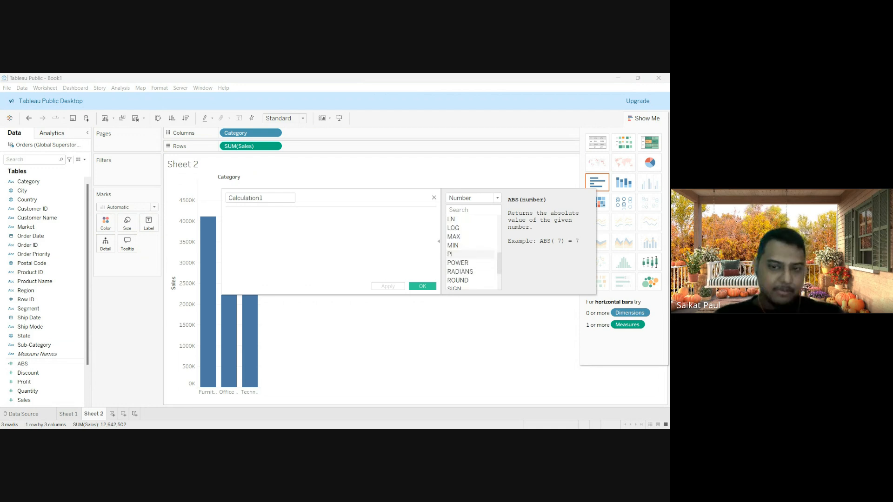
pyautogui.scroll(2, 470, 254)
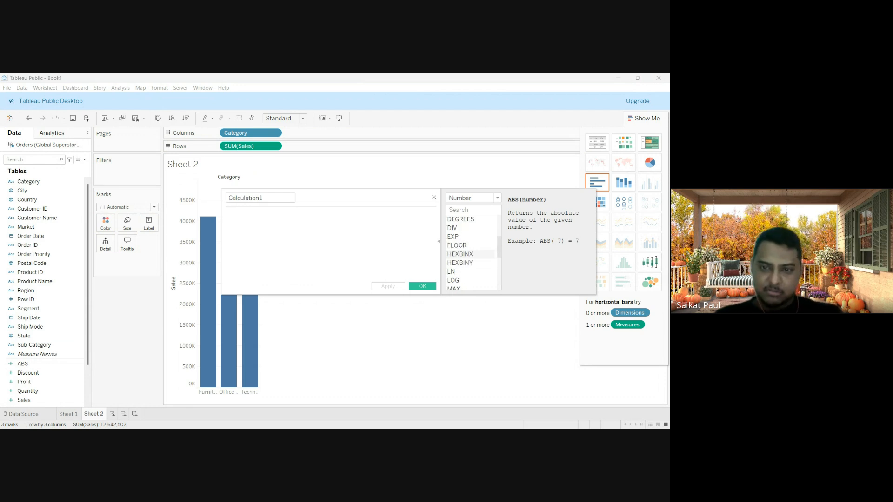
pyautogui.scroll(3, 470, 254)
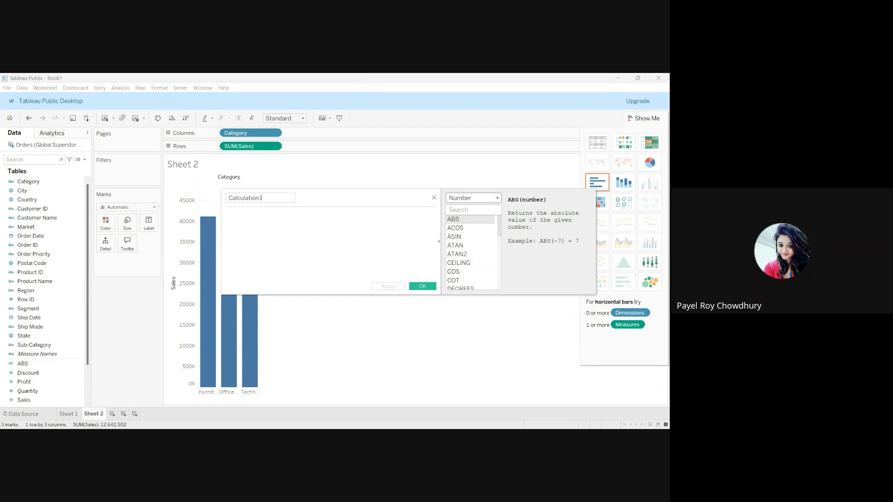
pyautogui.press('Down')
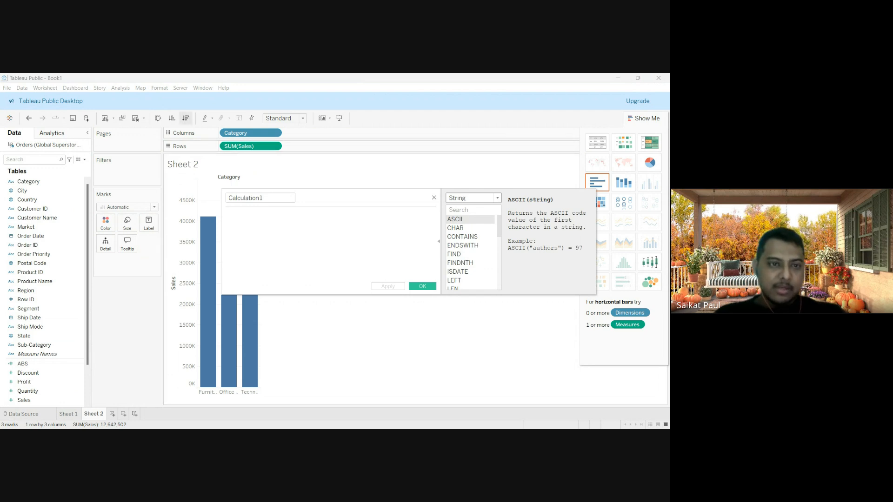
# - Clear the worksheet of its bar chart and list Customer Name on the rows, keeping the calculation editor clear of the names
pyautogui.click(159, 118)
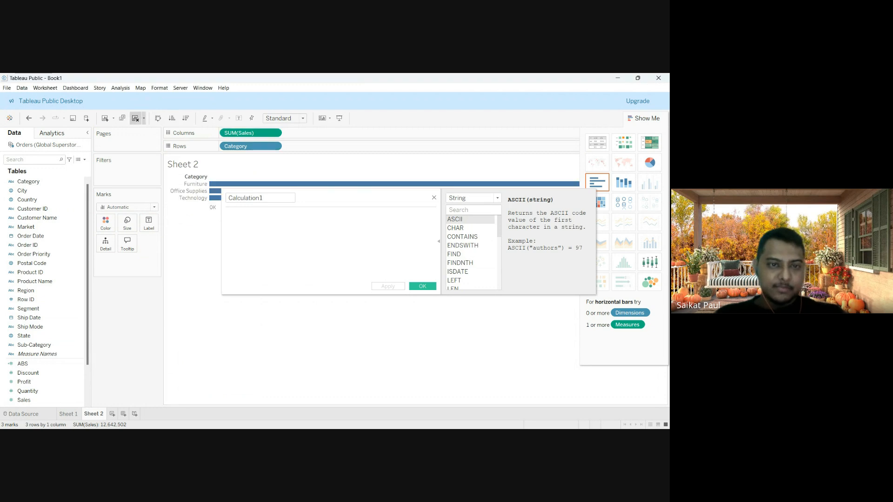
pyautogui.click(135, 119)
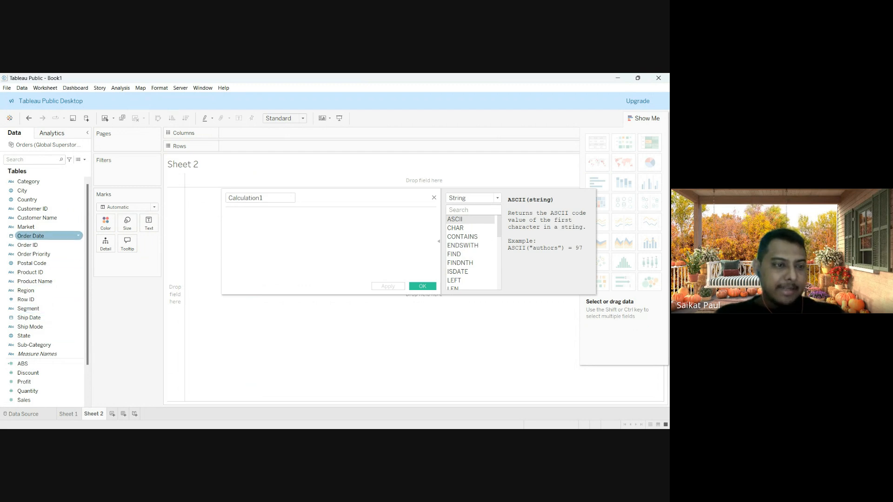
pyautogui.moveTo(37, 208); pyautogui.dragTo(279, 228)
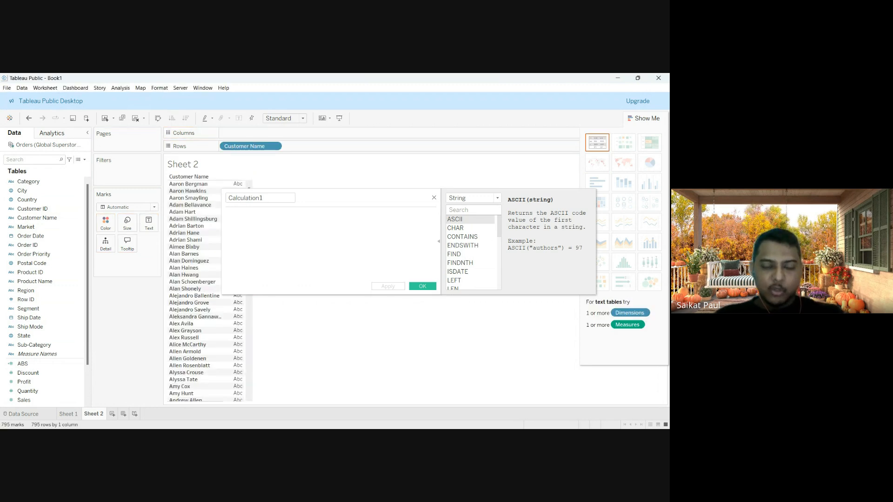
pyautogui.moveTo(364, 198); pyautogui.dragTo(417, 205)
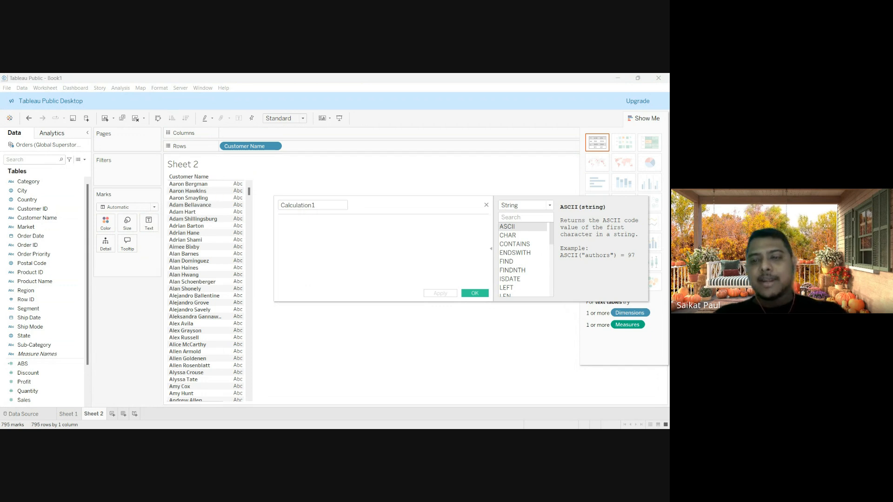
# - Examine the description of the CHAR function and the other String functions available in the calculation editor
pyautogui.click(513, 235)
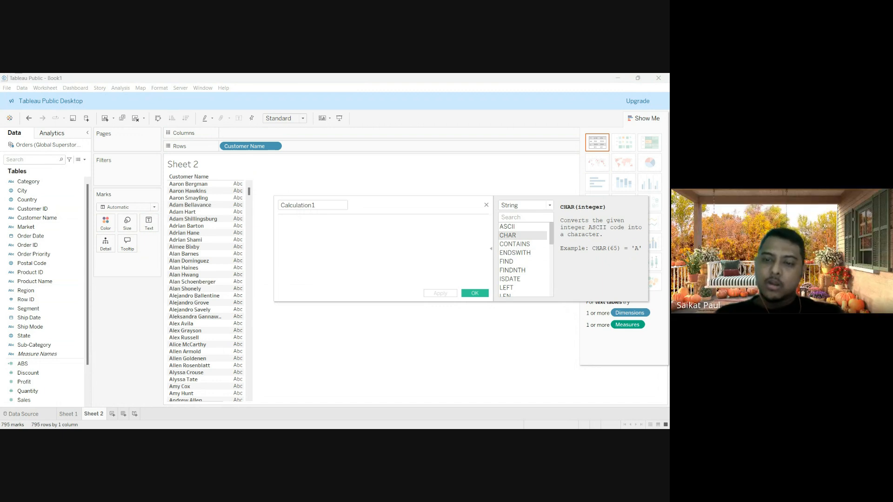
pyautogui.scroll(-1, 523, 261)
pyautogui.scroll(-1, 523, 260)
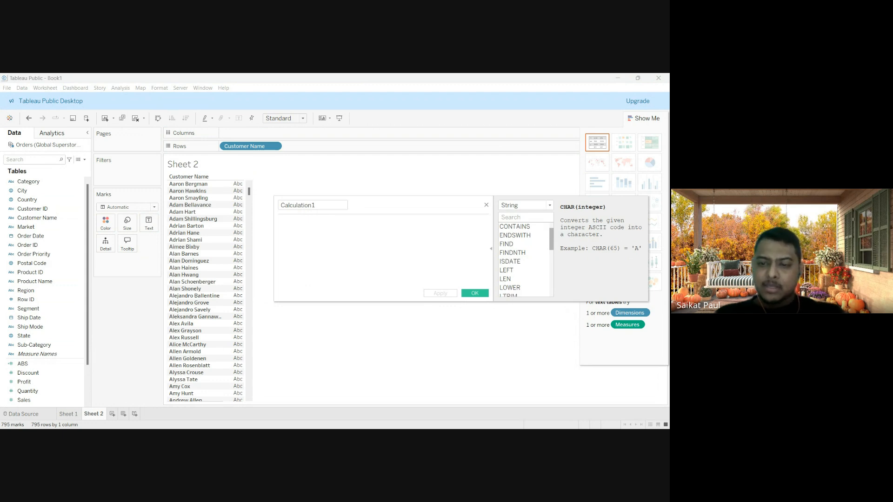
pyautogui.scroll(2, 523, 236)
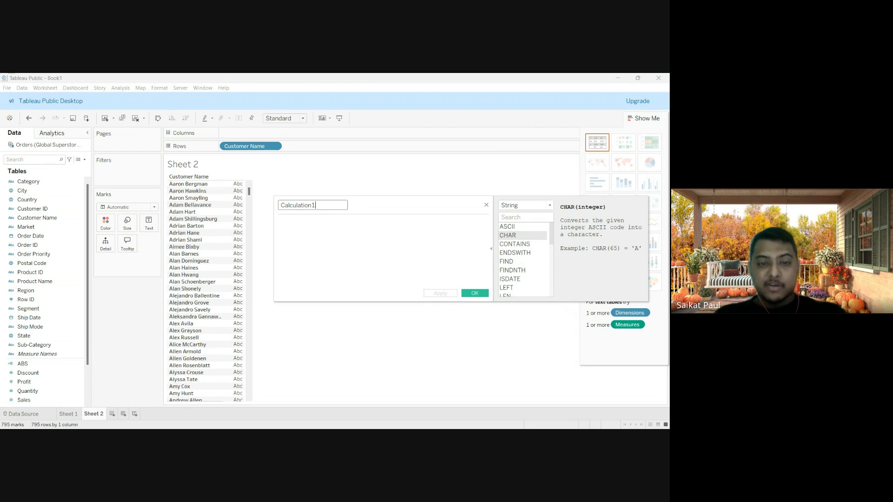
pyautogui.click(317, 205)
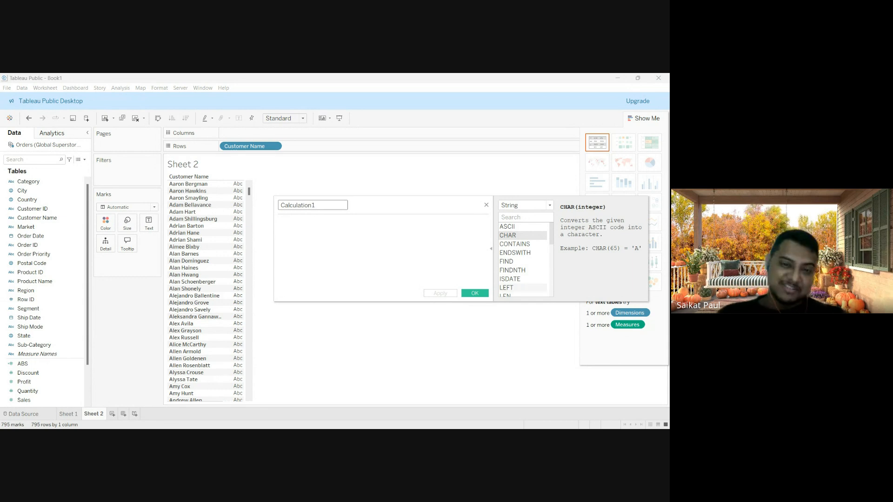
# - Create the calculated field LEFT([Customer Name],5) and add it to the rows beside Customer Name
pyautogui.click(288, 222)
pyautogui.write('left')
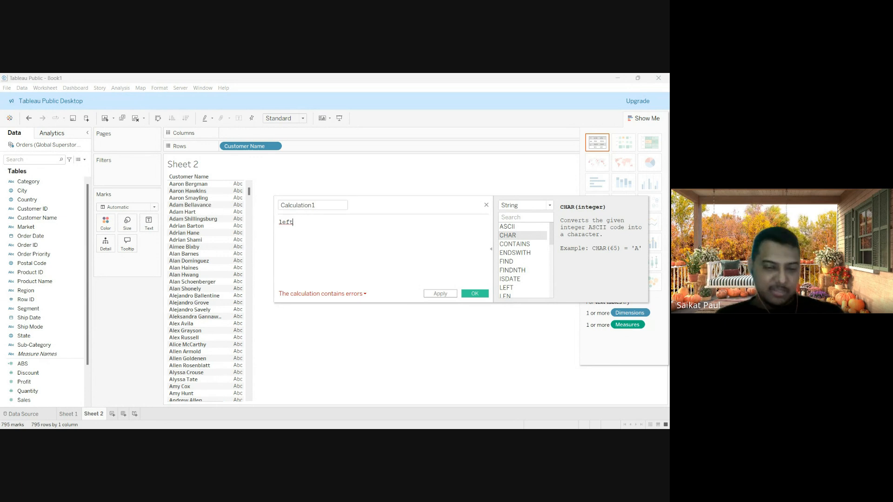
pyautogui.press('Return')
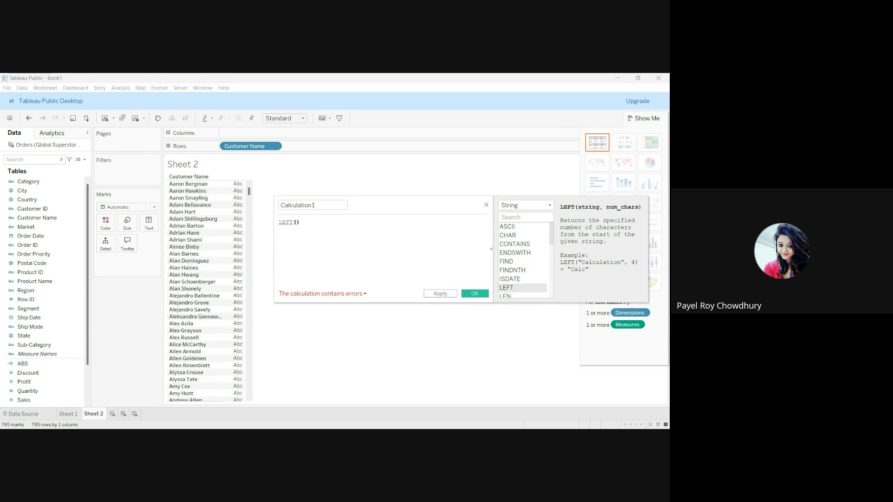
pyautogui.write('cust')
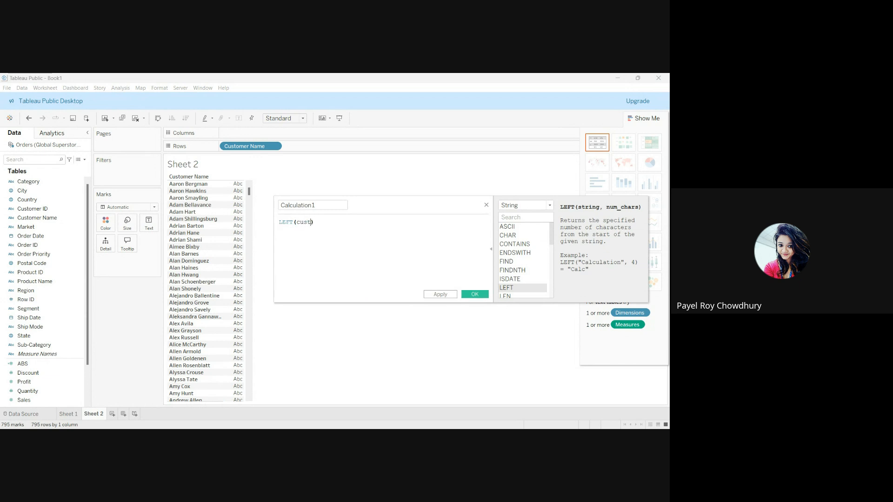
pyautogui.press('Return')
pyautogui.write(',5')
pyautogui.click(475, 294)
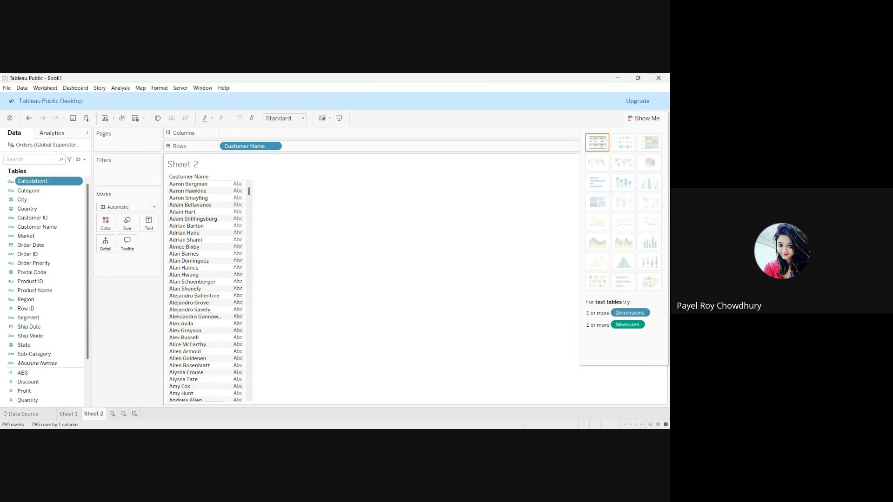
pyautogui.moveTo(40, 182); pyautogui.dragTo(235, 219)
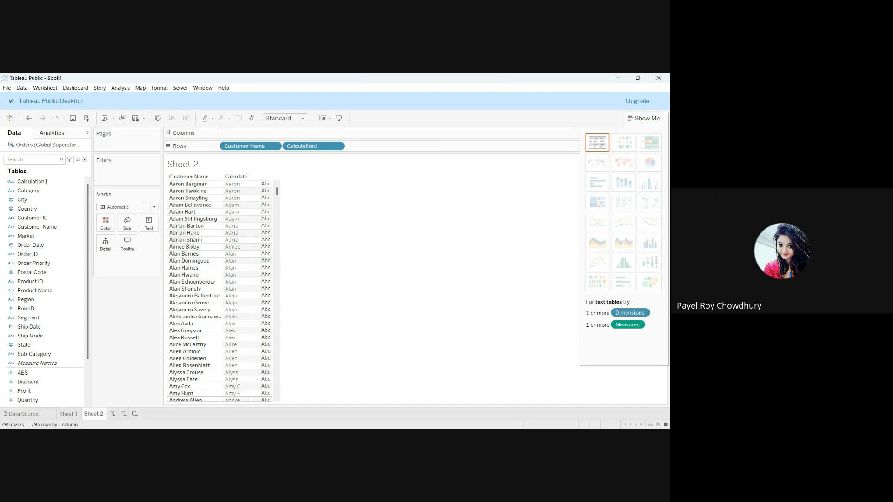
# - Start a new calculated field, limit its function list to String functions and name the field "ends with"
pyautogui.click(110, 169)
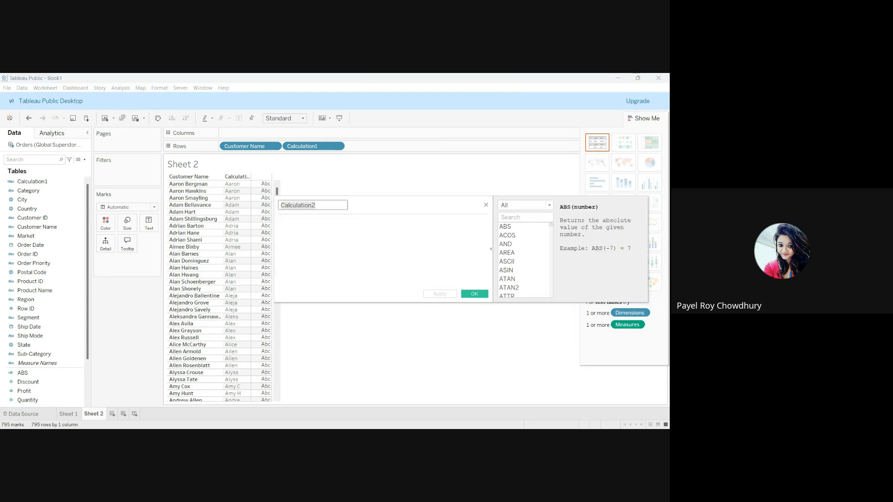
pyautogui.press('BackSpace')
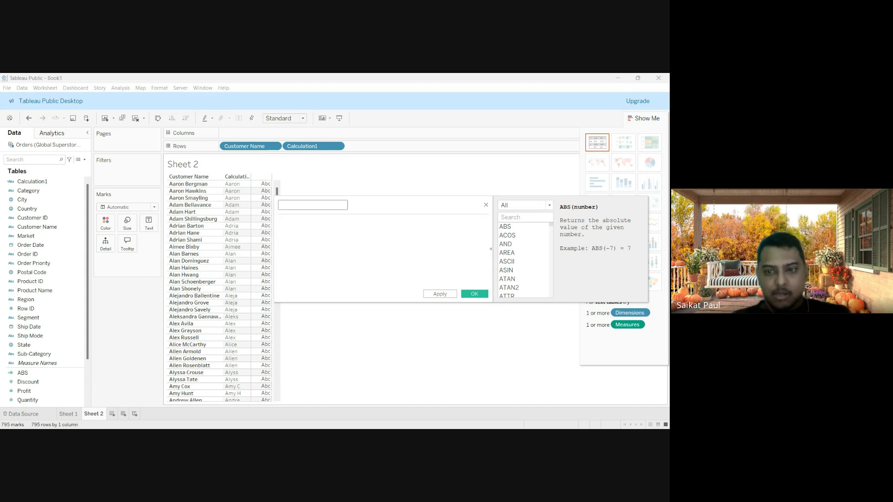
pyautogui.scroll(-16, 523, 260)
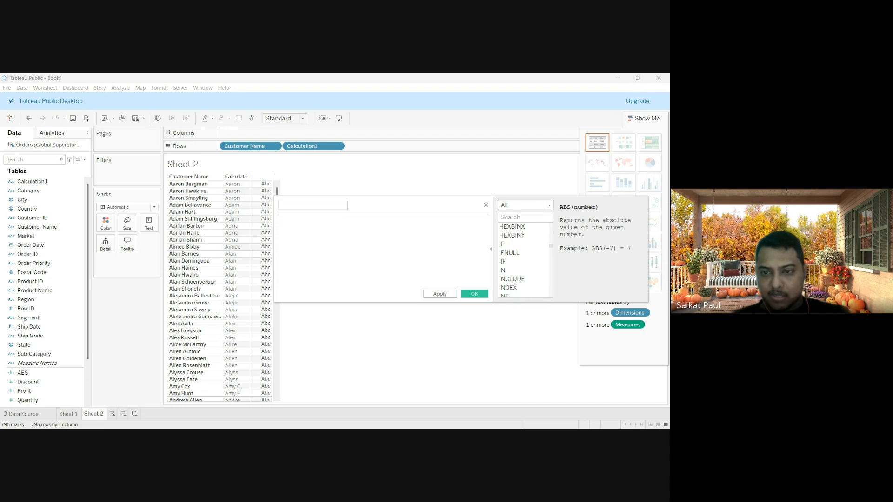
pyautogui.click(511, 230)
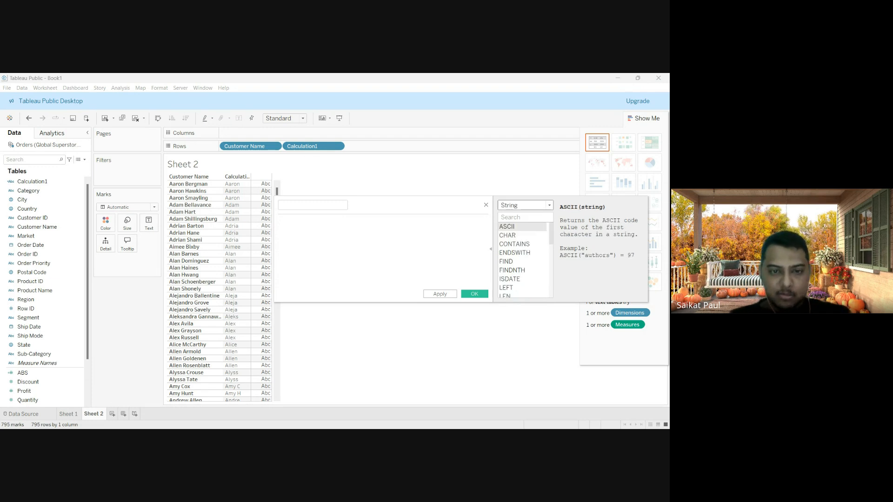
pyautogui.click(312, 205)
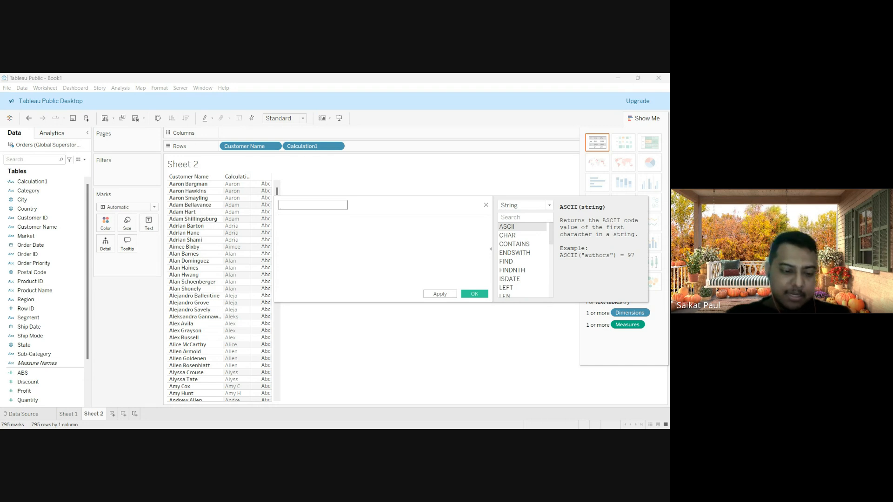
pyautogui.write('ends with')
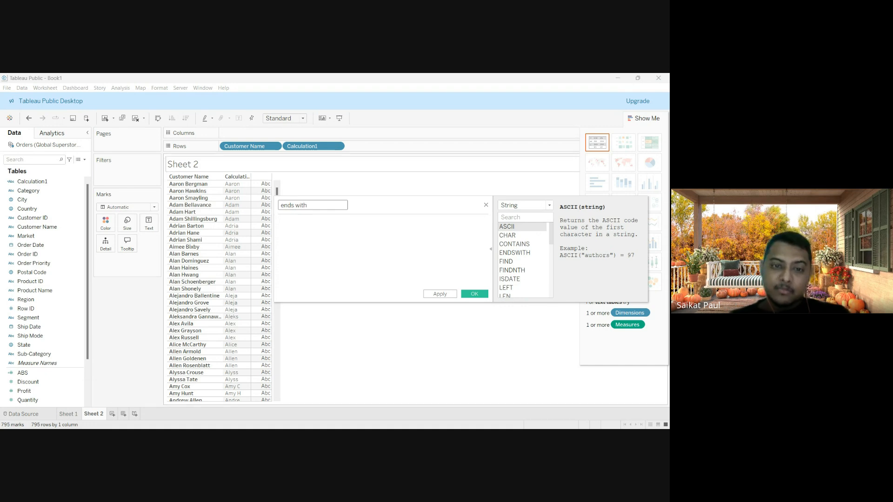
# - Define the "ends with" field as ENDSWITH([Customer Name],'man') and save it
pyautogui.click(280, 223)
pyautogui.write('en')
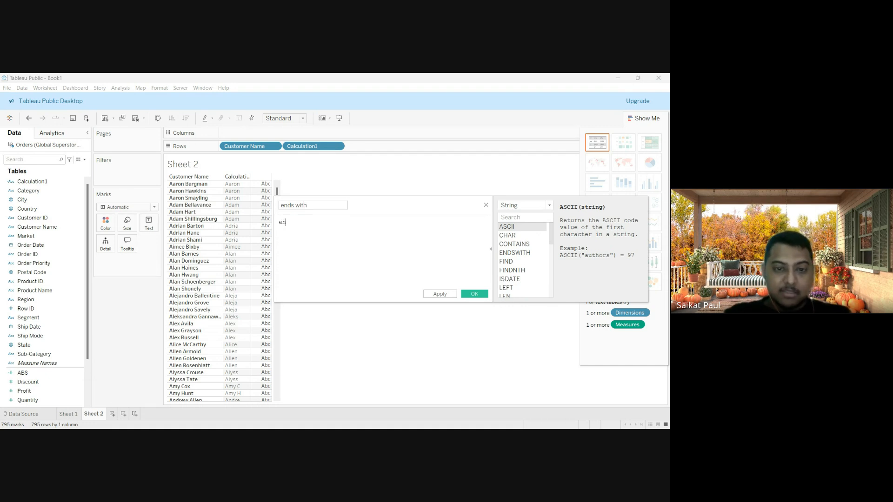
pyautogui.press('Return')
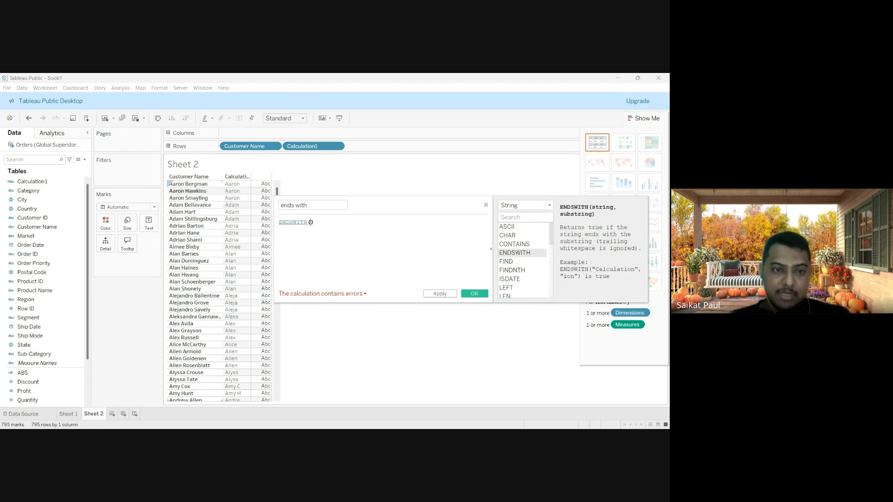
pyautogui.write('custom')
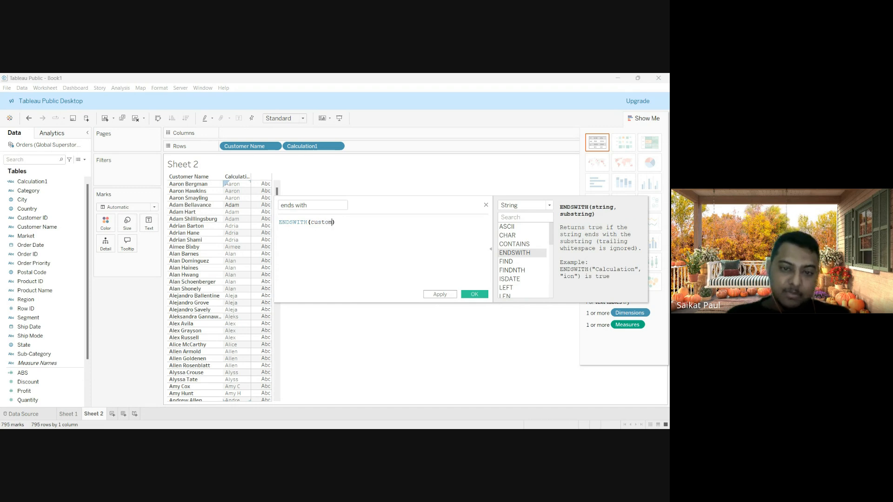
pyautogui.press('Return')
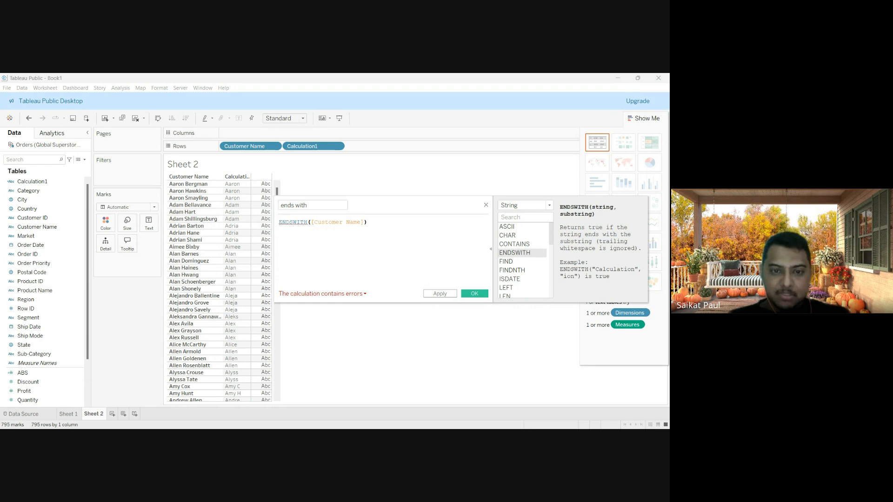
pyautogui.write(',')
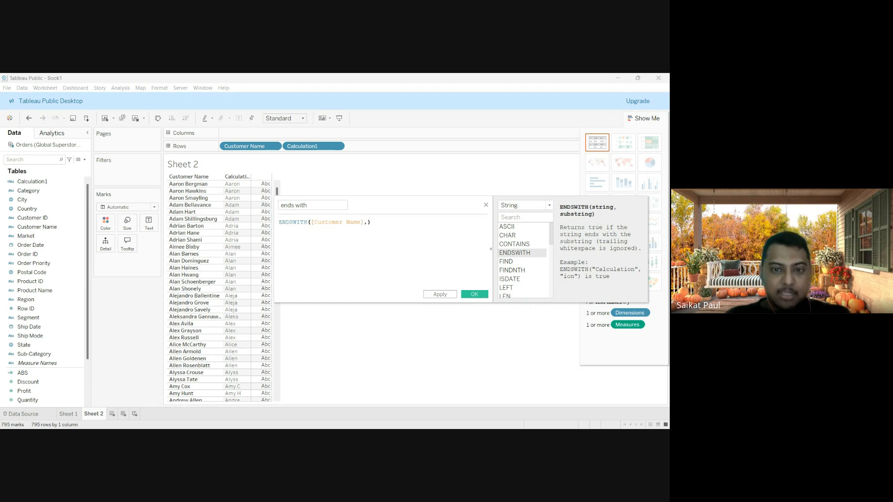
pyautogui.write(" '")
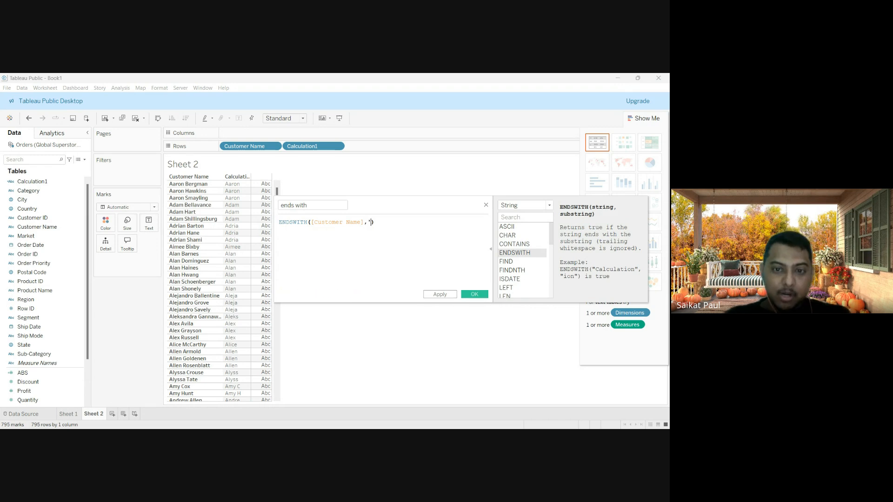
pyautogui.write("man'")
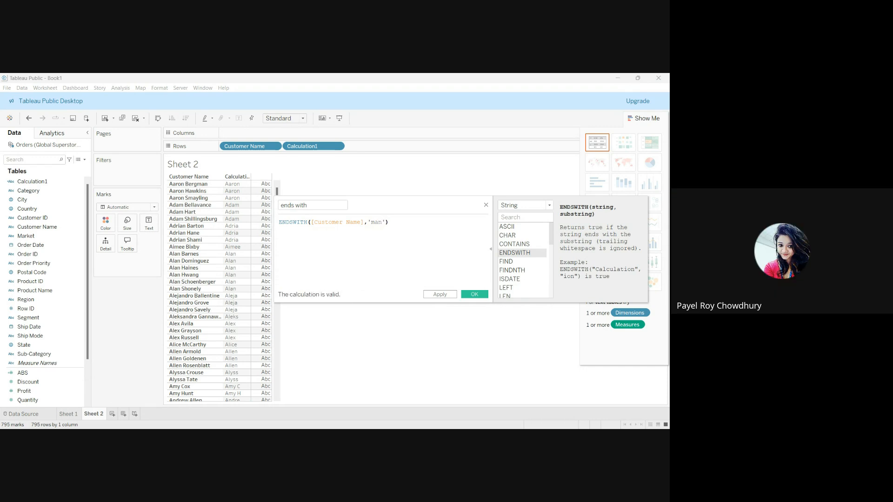
pyautogui.click(474, 295)
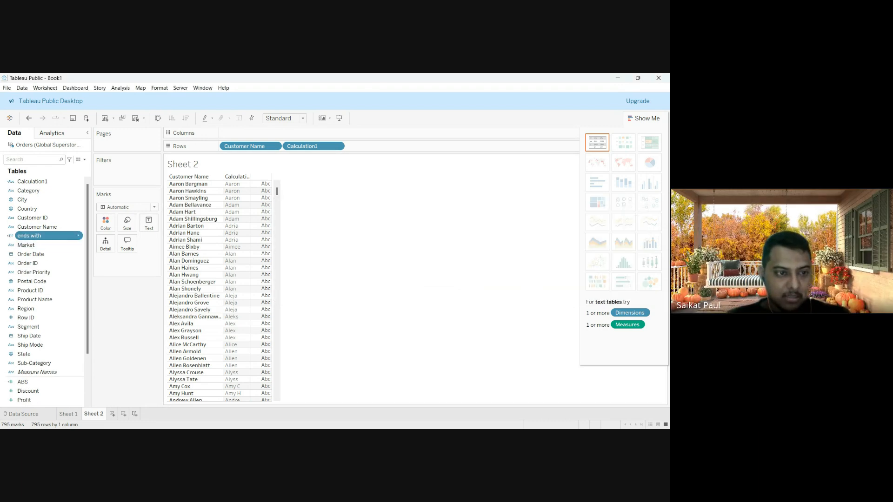
# - Add "ends with" to the rows after Calculation1 and review its values down the customer list
pyautogui.moveTo(42, 235); pyautogui.dragTo(261, 198)
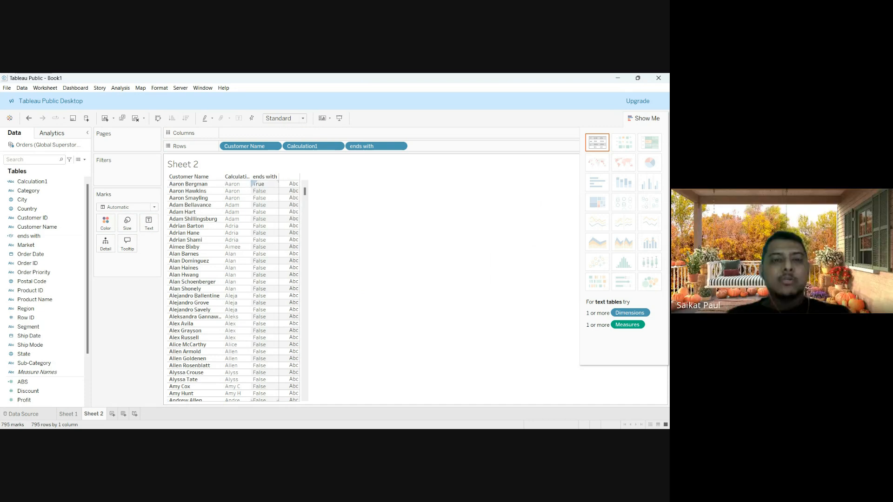
pyautogui.scroll(-4, 259, 198)
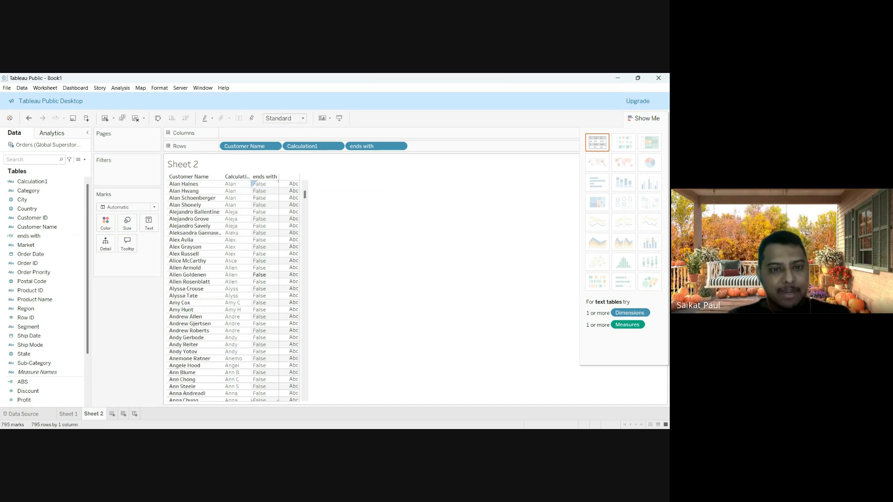
pyautogui.scroll(-6, 259, 275)
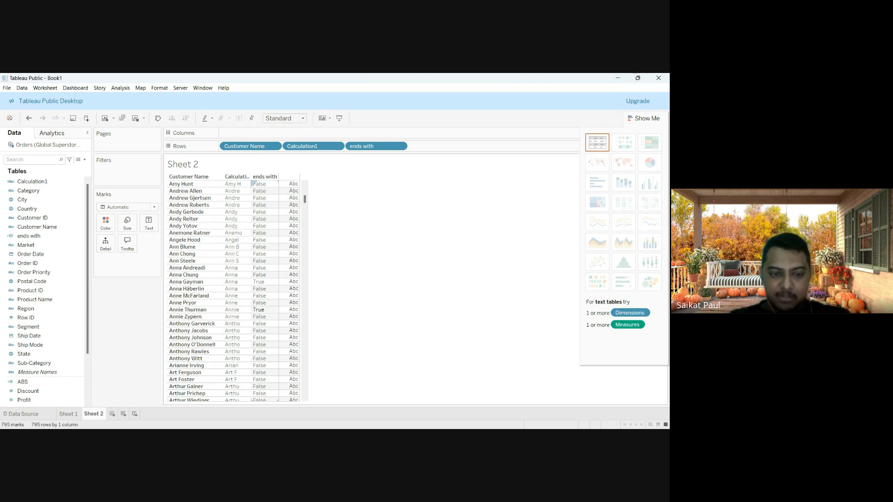
pyautogui.scroll(-4, 259, 296)
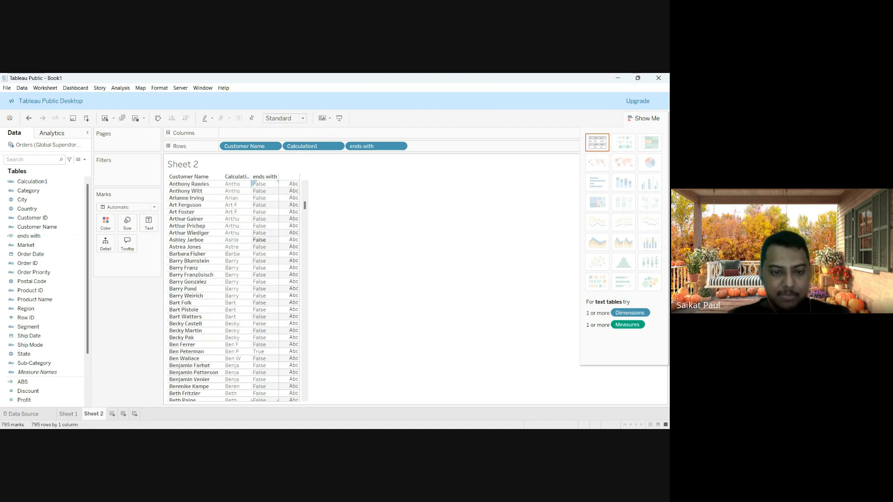
pyautogui.scroll(12, 293, 290)
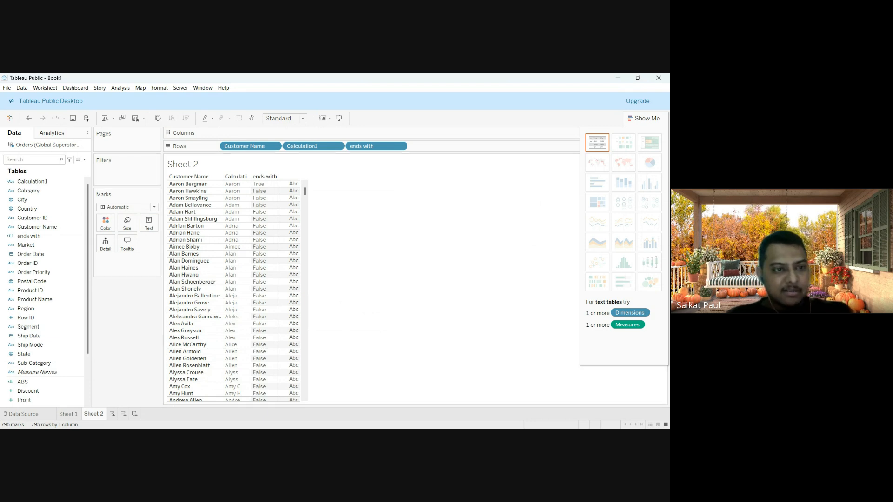
# - Start a new calculated field and limit its function list to String functions
pyautogui.click(110, 167)
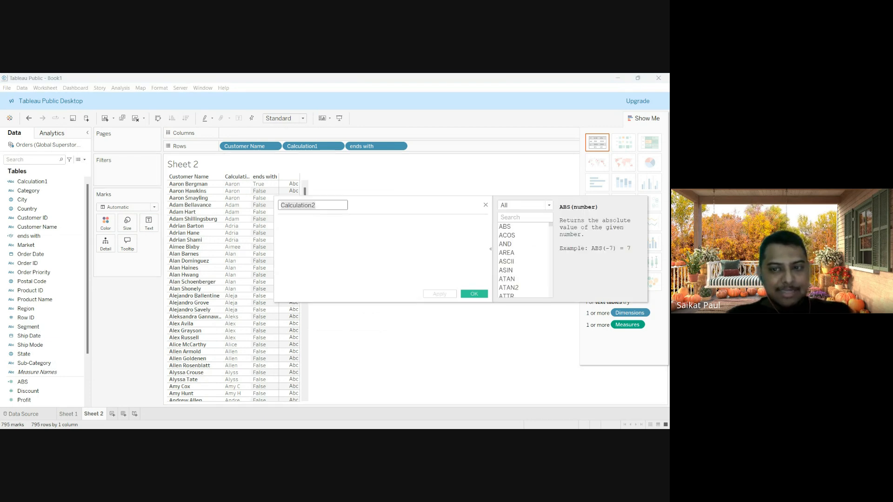
pyautogui.click(525, 205)
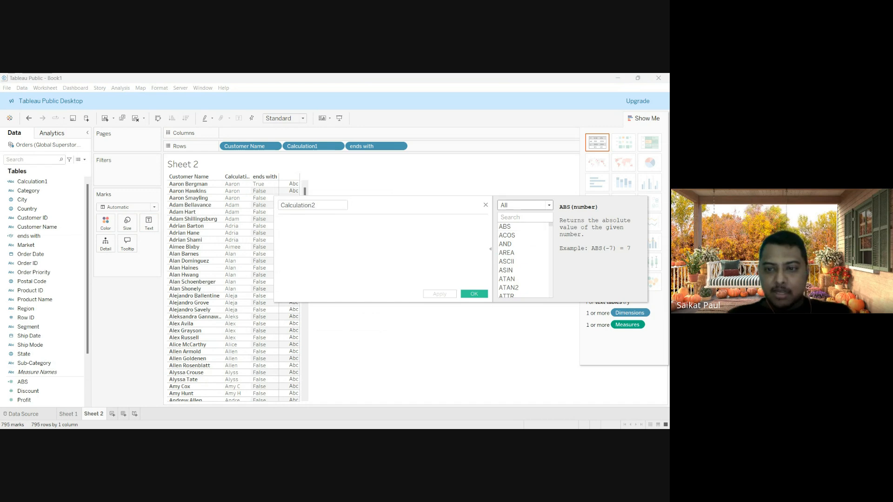
pyautogui.click(516, 227)
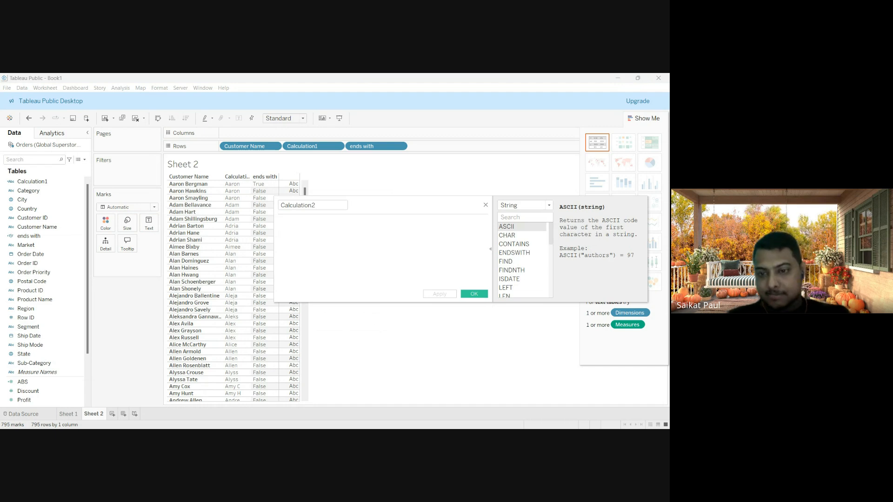
pyautogui.write('contai')
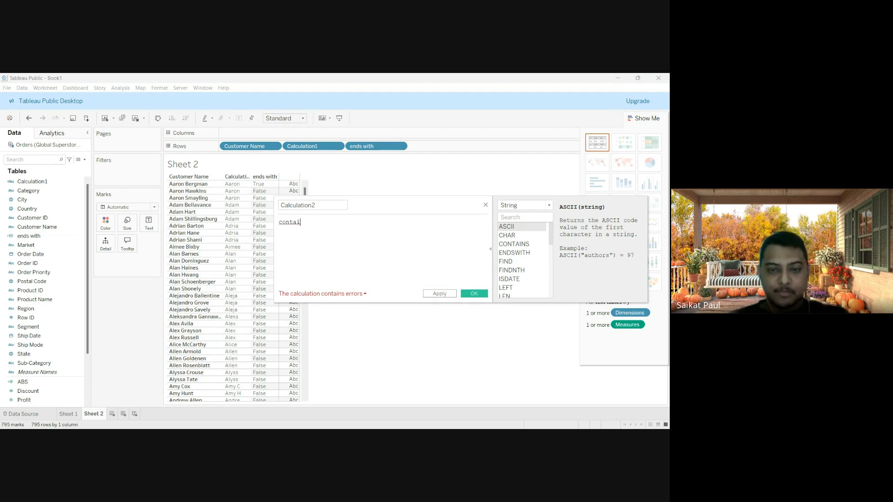
pyautogui.press('Return')
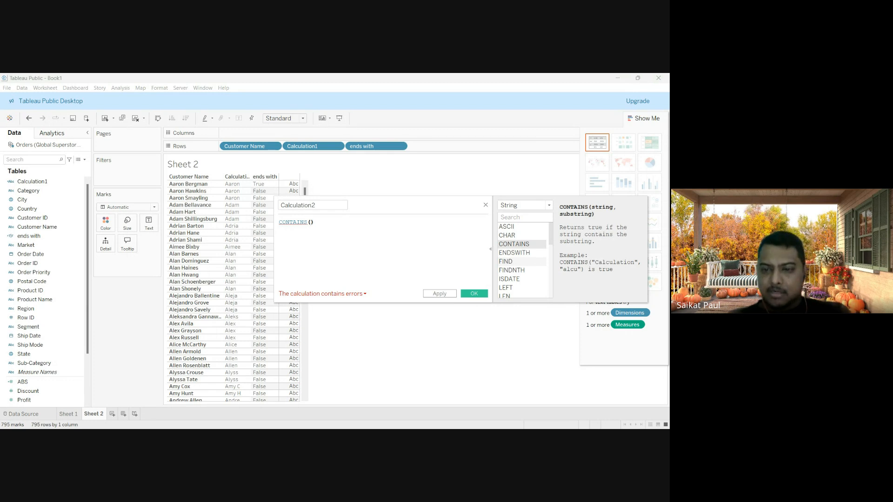
pyautogui.scroll(-1, 521, 269)
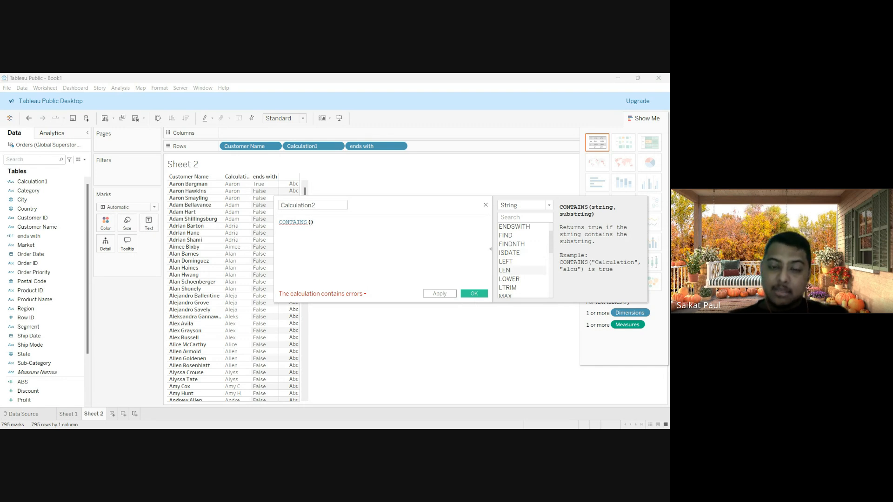
pyautogui.moveTo(314, 223); pyautogui.dragTo(278, 221)
pyautogui.click(263, 219)
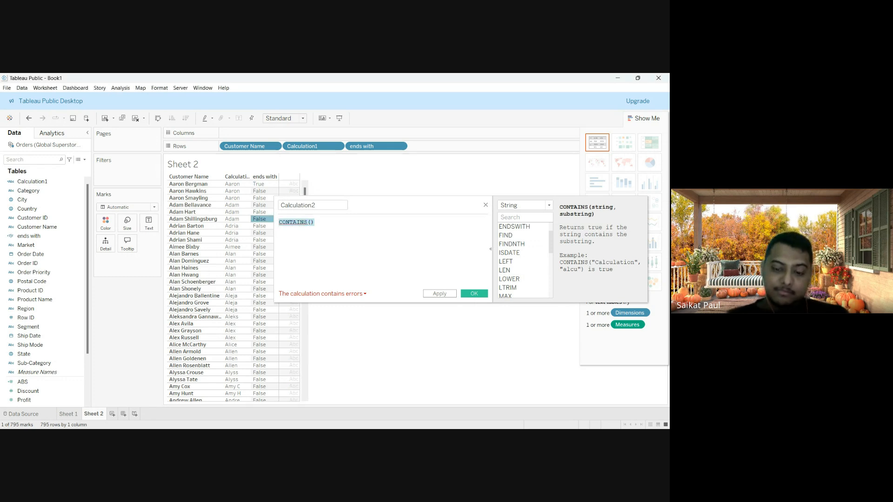
pyautogui.moveTo(315, 222); pyautogui.dragTo(277, 222)
pyautogui.press('BackSpace')
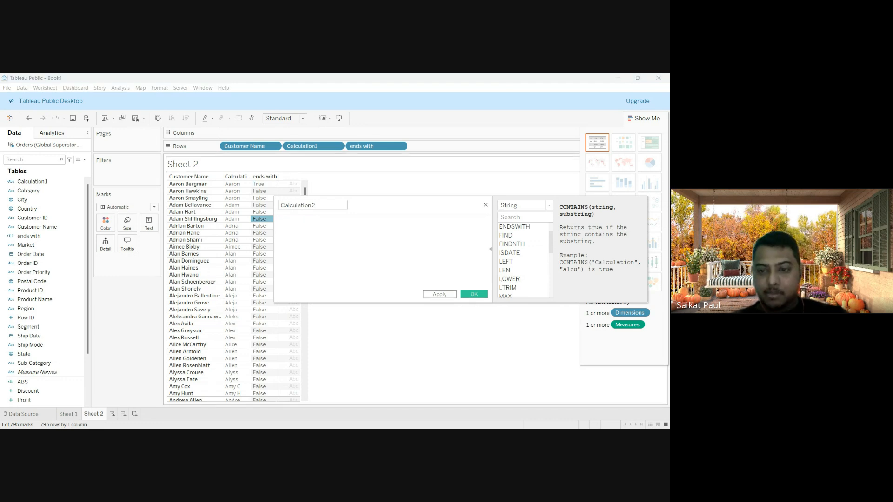
# - Look up the LEN function, define the field as LEN([Customer Name]) and save it as Calculation2
pyautogui.click(511, 271)
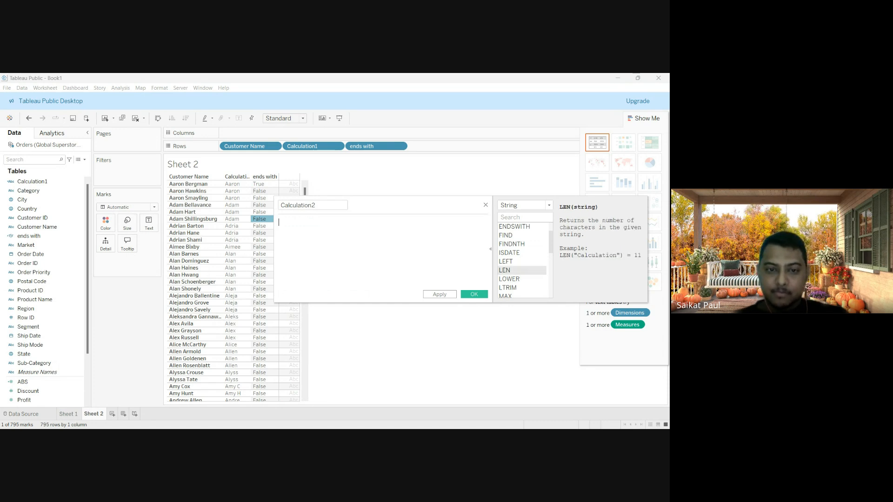
pyautogui.write('len')
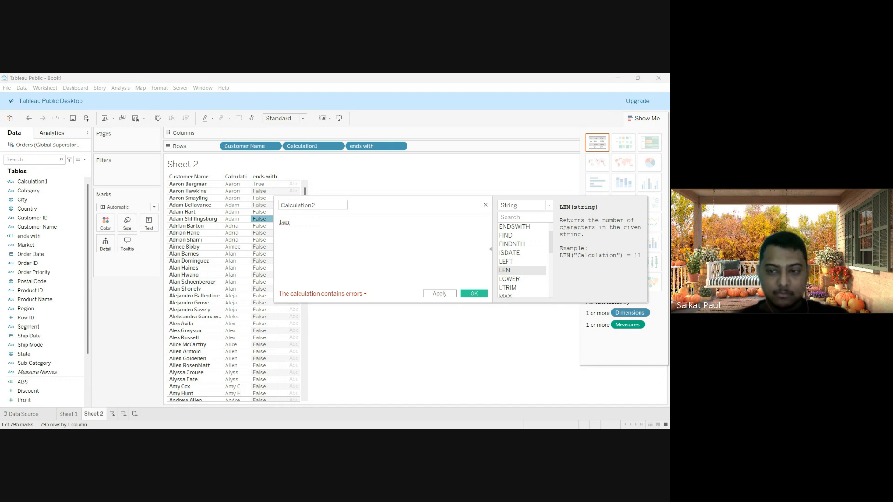
pyautogui.press('Return')
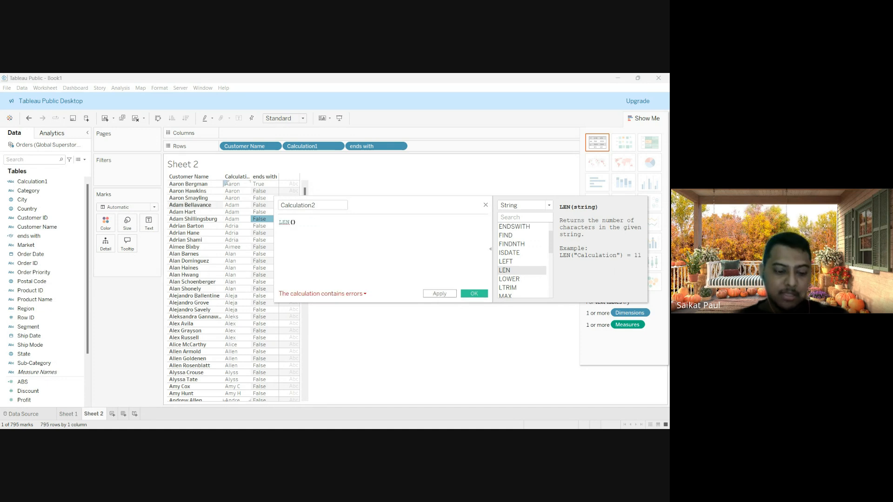
pyautogui.write('cust')
pyautogui.press('Return')
pyautogui.click(474, 294)
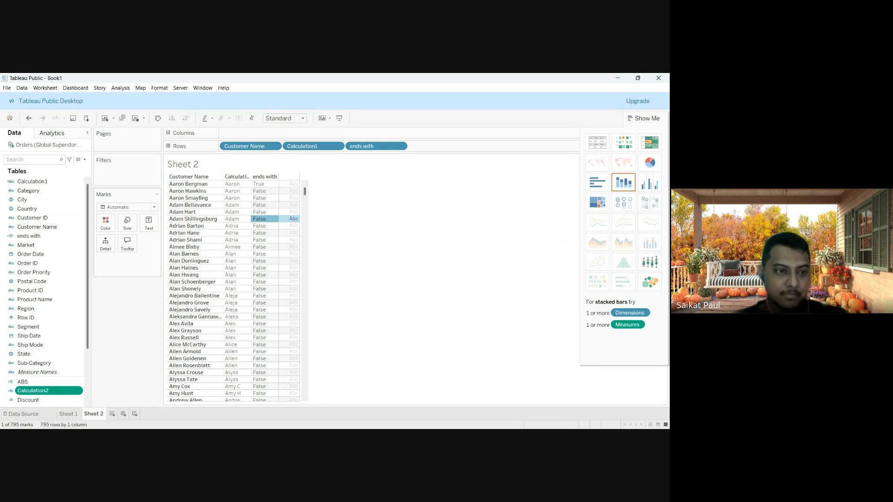
# - Place Calculation2 in the table as the value beside each customer and clear the row selection
pyautogui.scroll(-4, 46, 279)
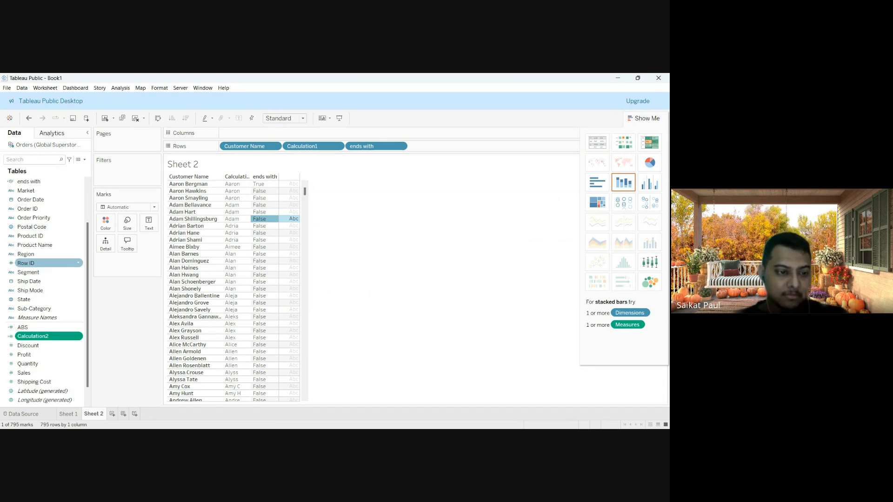
pyautogui.moveTo(33, 318); pyautogui.dragTo(289, 258)
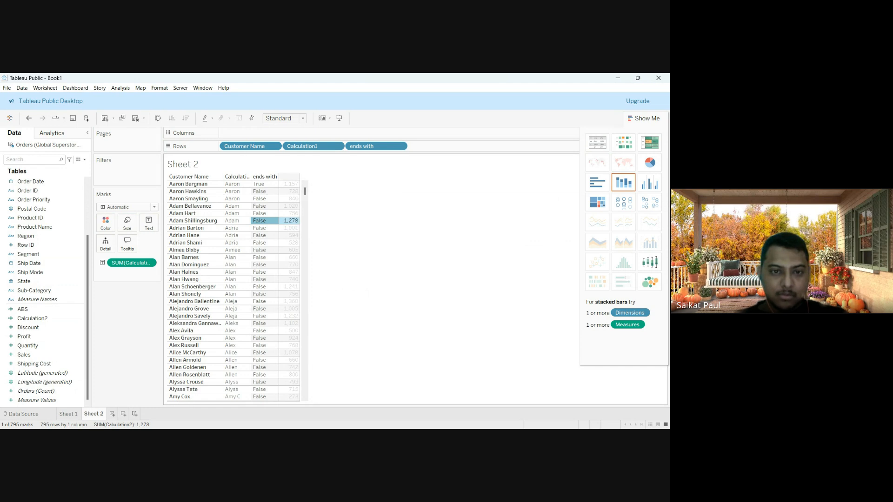
pyautogui.press('Escape')
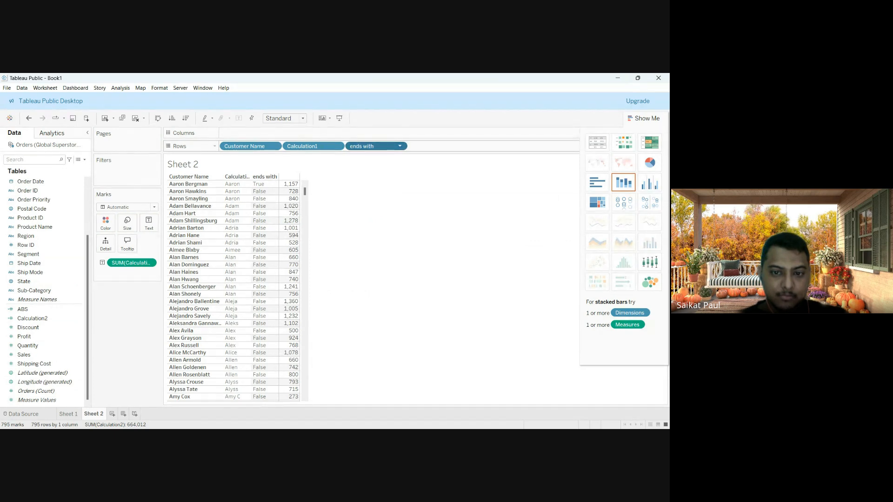
# - Remove "ends with" and Calculation1 from the rows so only Customer Name is left there
pyautogui.moveTo(376, 146); pyautogui.dragTo(372, 256)
pyautogui.moveTo(312, 146); pyautogui.dragTo(315, 251)
pyautogui.moveTo(237, 184)
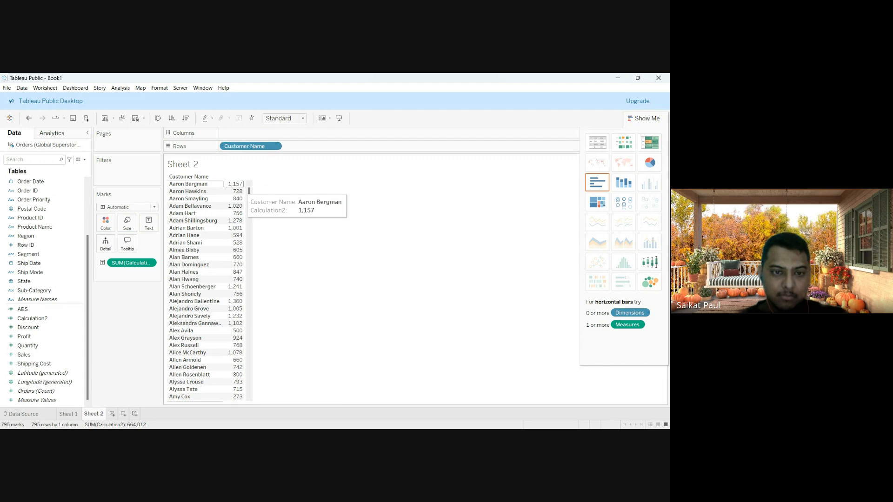
# - Take Calculation2 out of the table, try it once more as the customer values, remove it again and close the formatting options
pyautogui.moveTo(131, 263); pyautogui.dragTo(133, 325)
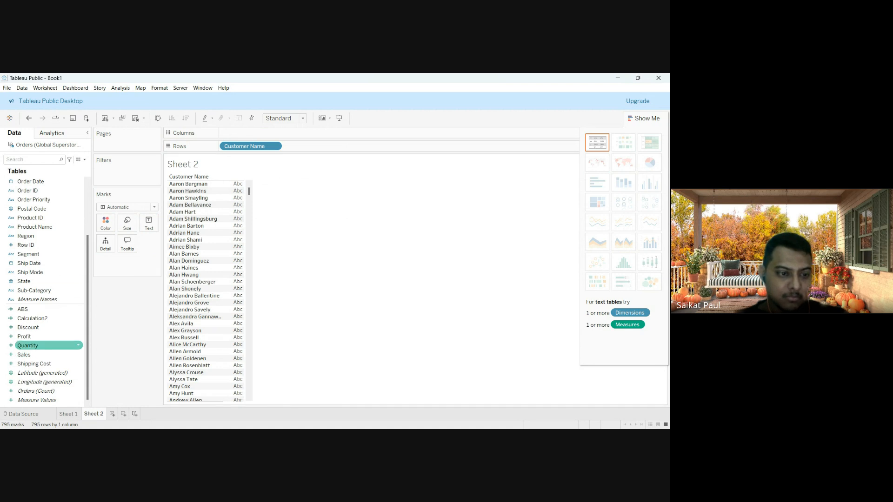
pyautogui.moveTo(33, 319); pyautogui.dragTo(236, 245)
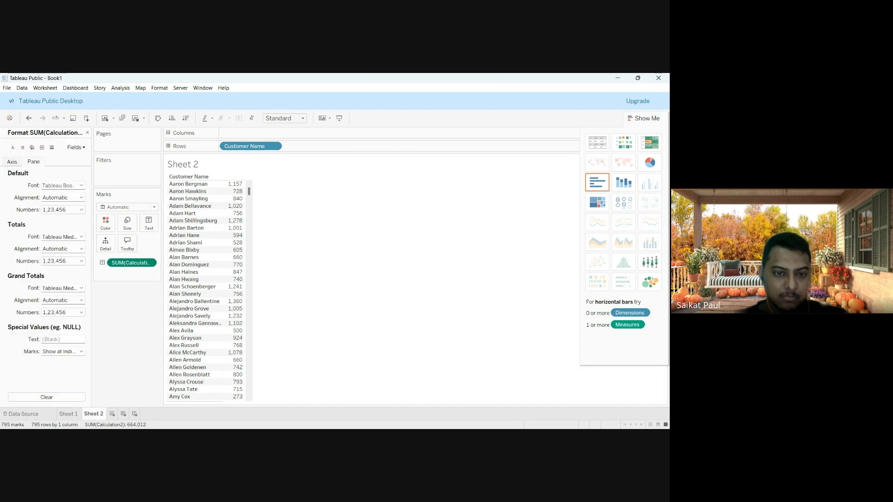
pyautogui.moveTo(132, 263); pyautogui.dragTo(132, 331)
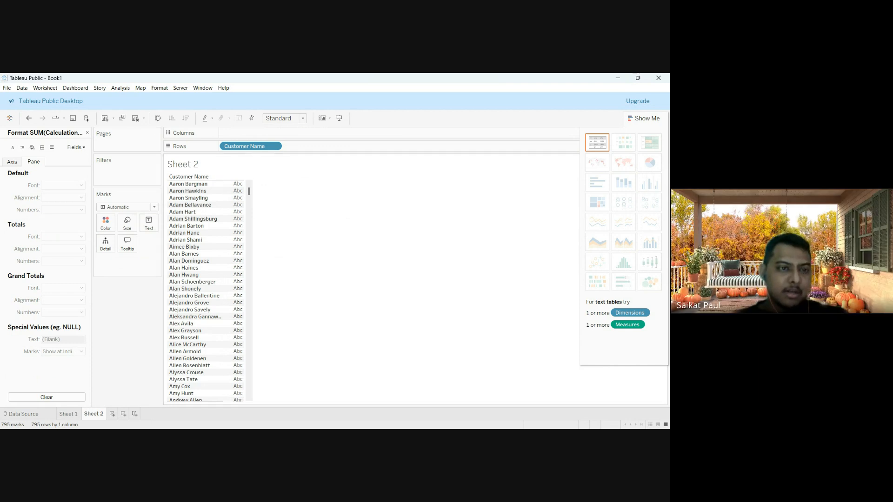
pyautogui.click(87, 133)
pyautogui.scroll(3, 44, 244)
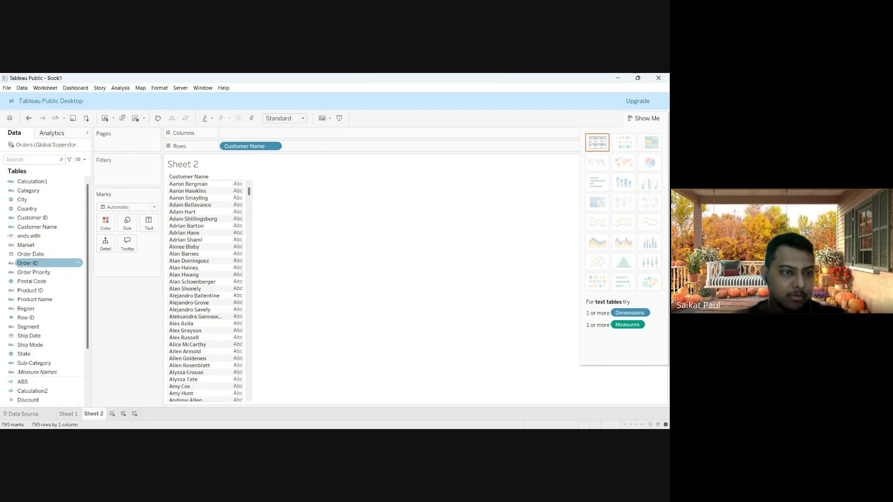
pyautogui.scroll(-3, 47, 253)
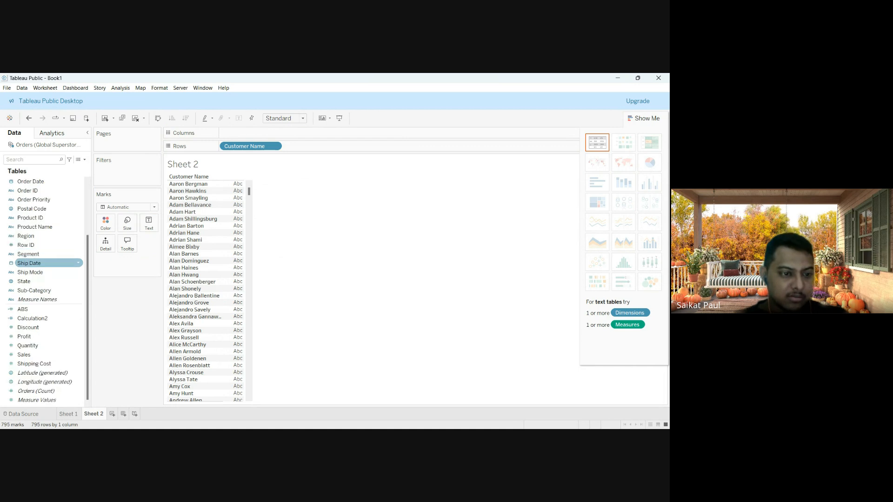
pyautogui.scroll(3, 46, 263)
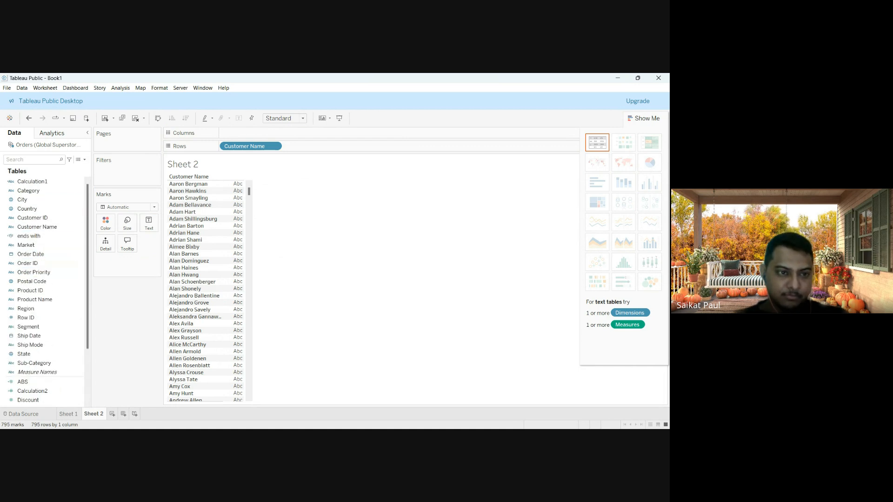
# - Create a calculated field named "Len" with the formula LEN([Customer Name]) and save it
pyautogui.click(111, 168)
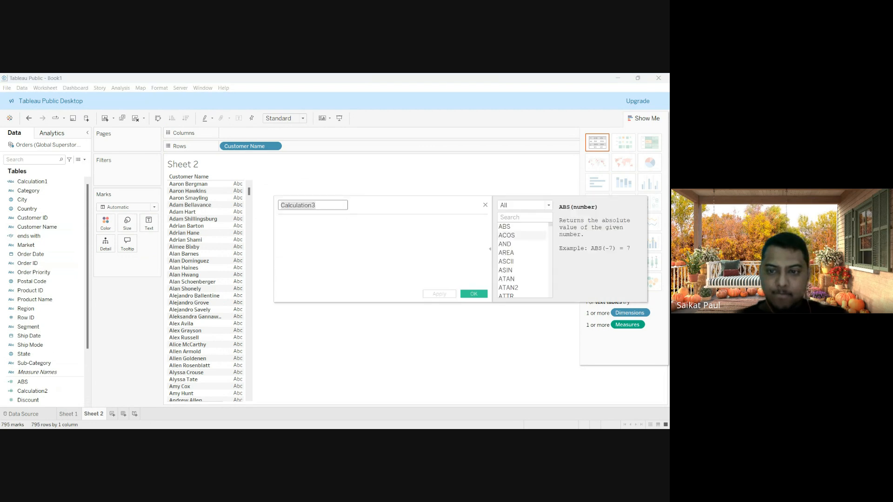
pyautogui.press('BackSpace')
pyautogui.write('Len')
pyautogui.click(280, 222)
pyautogui.write('len')
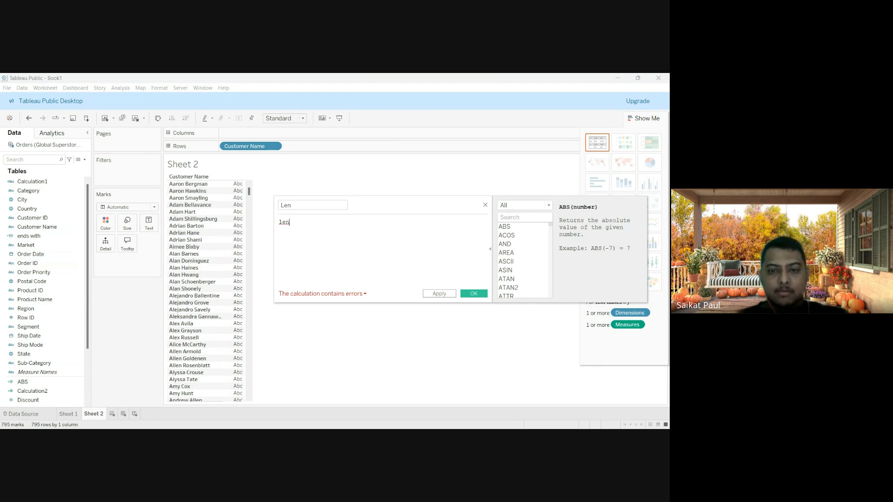
pyautogui.press('Return')
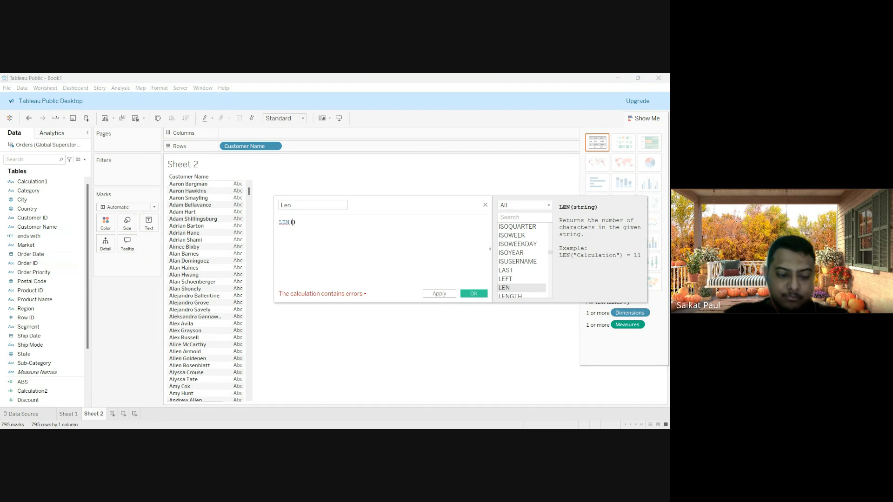
pyautogui.write('cus')
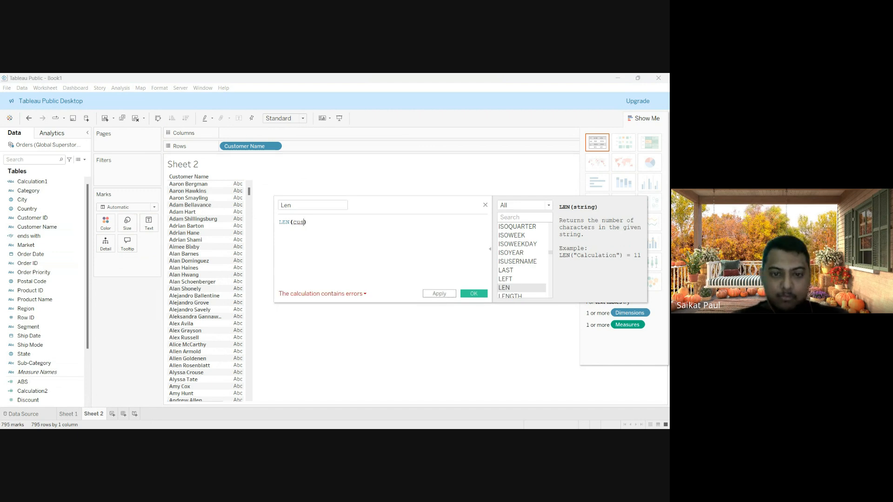
pyautogui.press('Return')
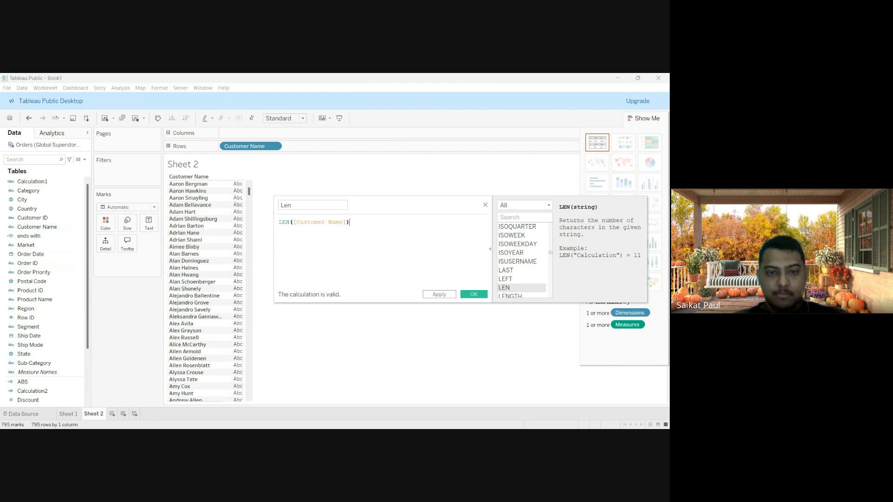
pyautogui.click(474, 294)
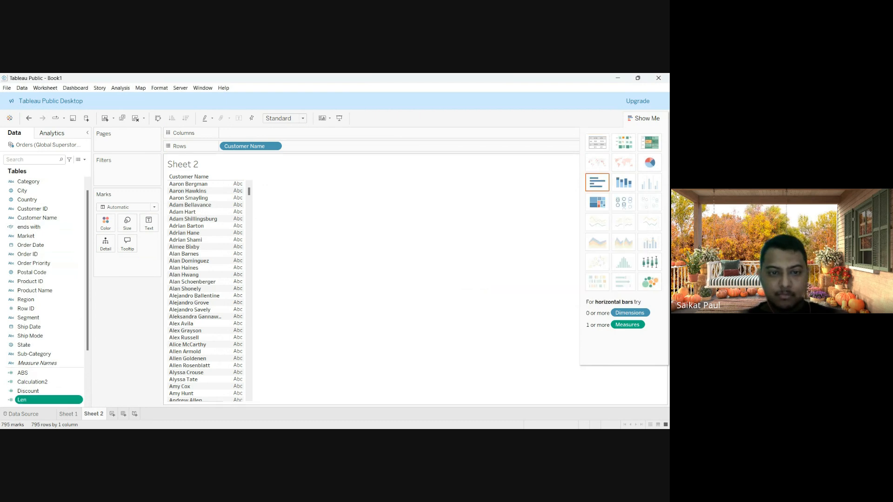
# - Show Len as the value beside each customer and change its aggregation from sum to attribute
pyautogui.scroll(-3, 46, 318)
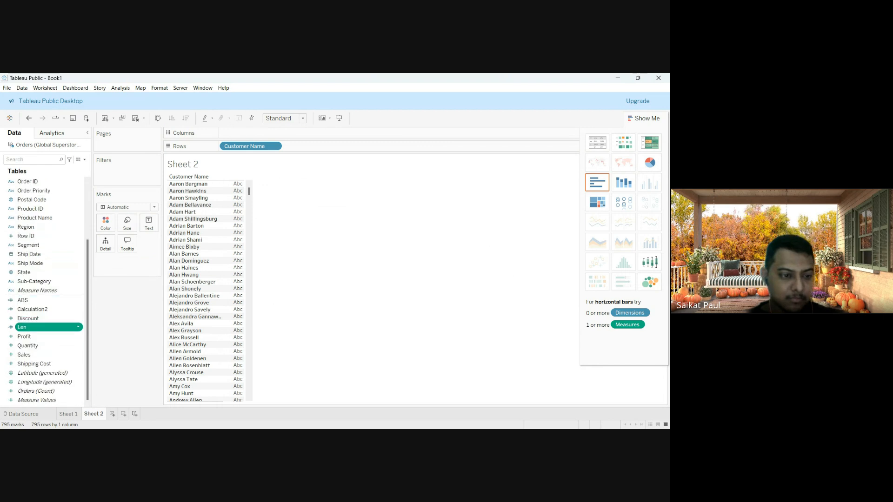
pyautogui.moveTo(41, 327); pyautogui.dragTo(235, 242)
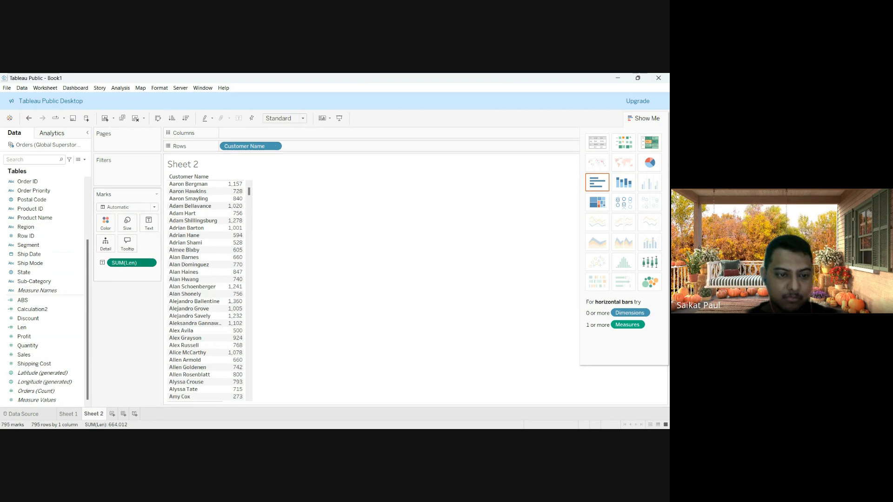
pyautogui.click(139, 320)
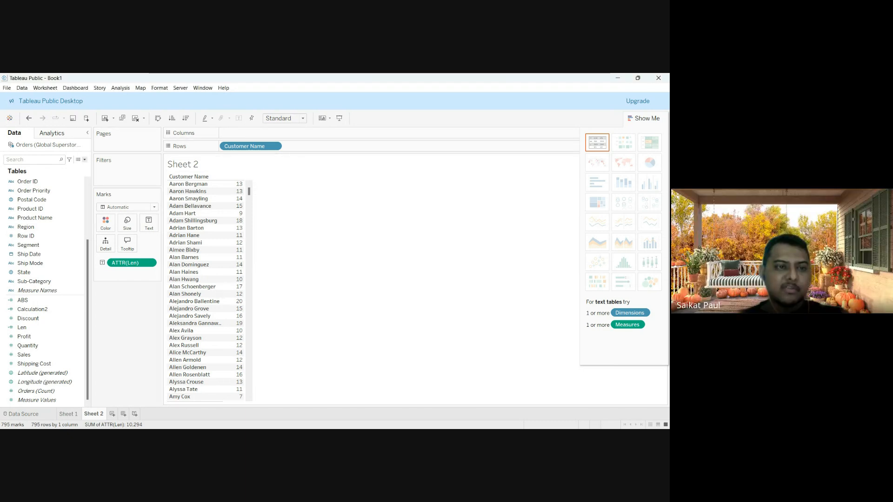
# - Start another calculated field, limit its function list to String functions and read the description of CHAR
pyautogui.click(115, 168)
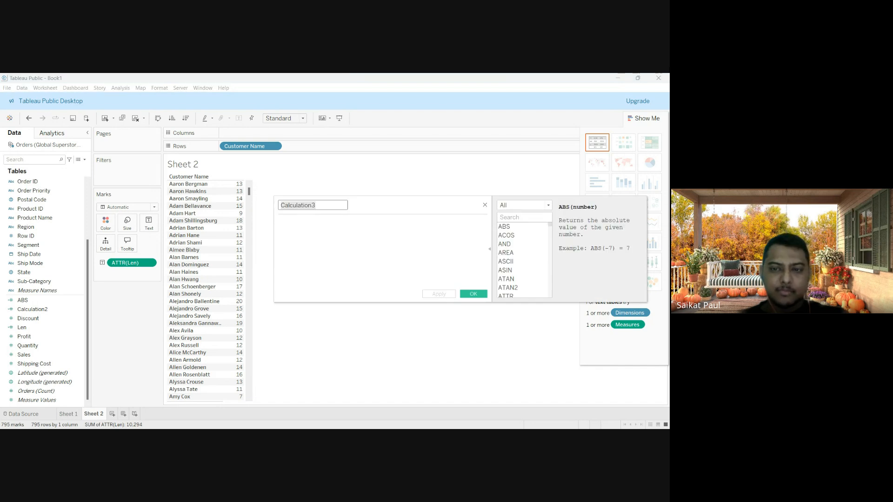
pyautogui.click(517, 229)
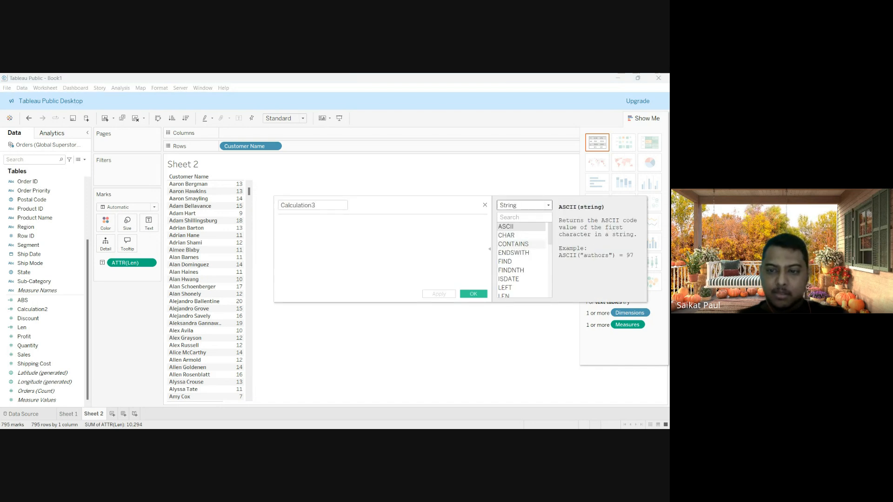
pyautogui.scroll(-2, 523, 261)
pyautogui.scroll(2, 523, 261)
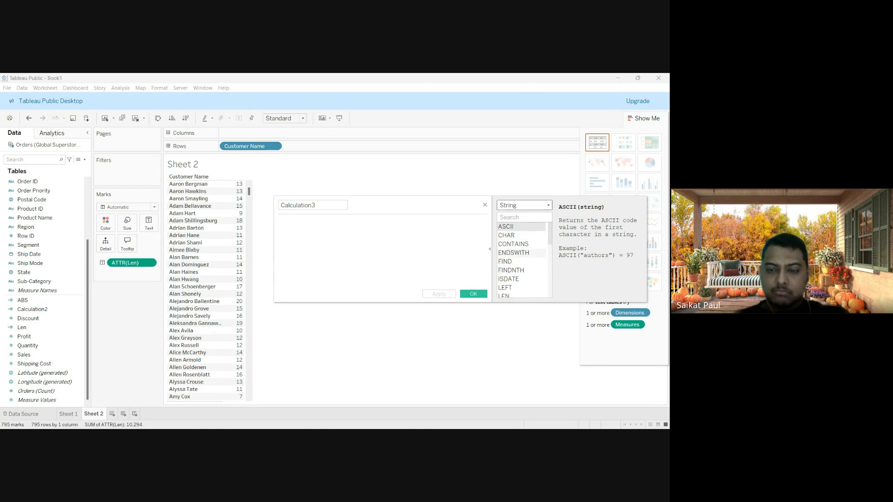
pyautogui.click(516, 236)
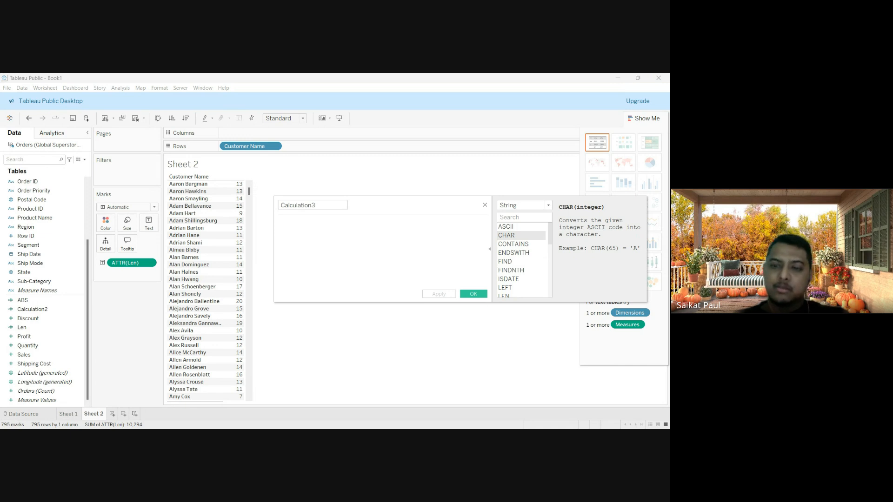
# - Read the description of the LTRIM function and name the new calculated field "Ltrim"
pyautogui.scroll(-2, 521, 235)
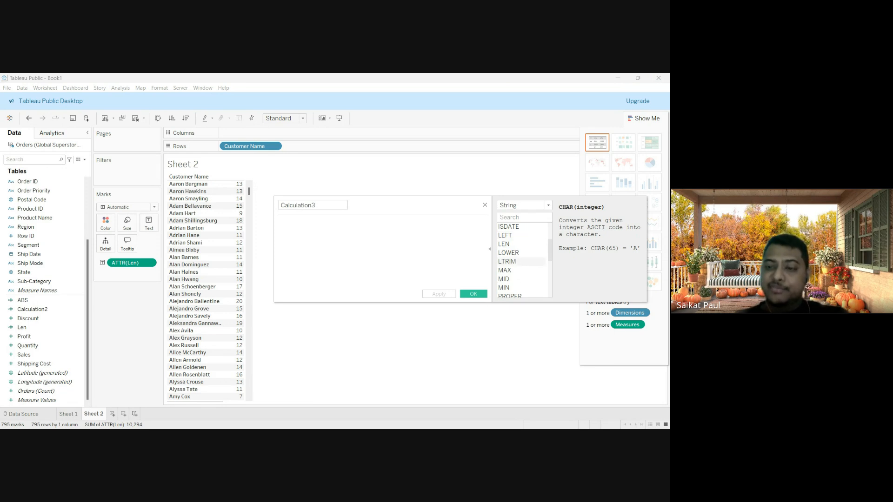
pyautogui.click(516, 262)
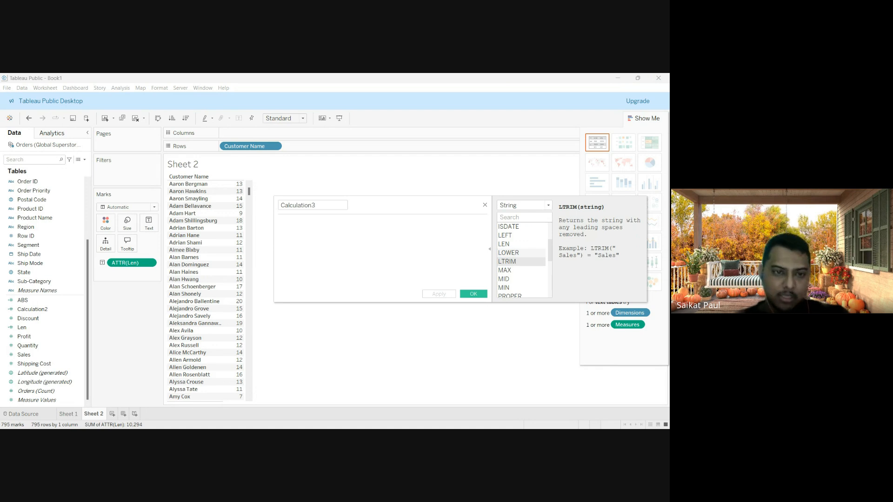
pyautogui.click(318, 205)
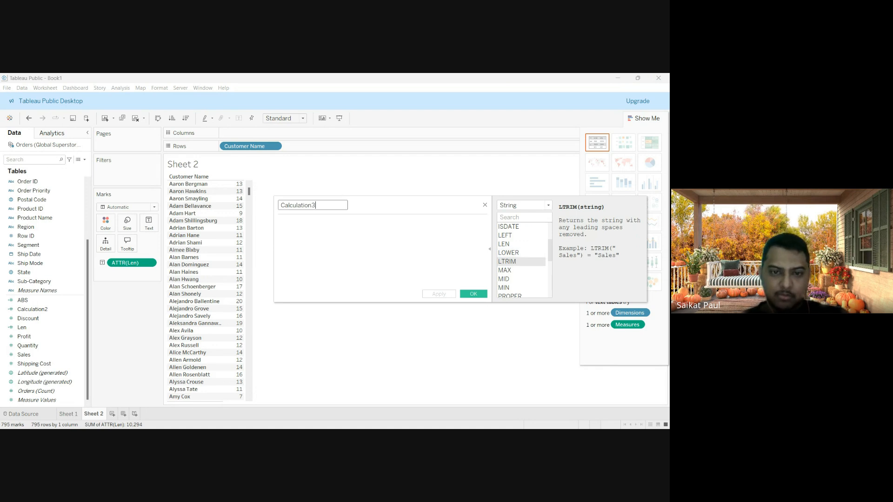
pyautogui.hotkey('ctrl', 'a')
pyautogui.write('Ltrim')
# - Enter the formula LTRIM([Customer Name]) for the Ltrim calculated field and save it
pyautogui.click(279, 223)
pyautogui.write('left')
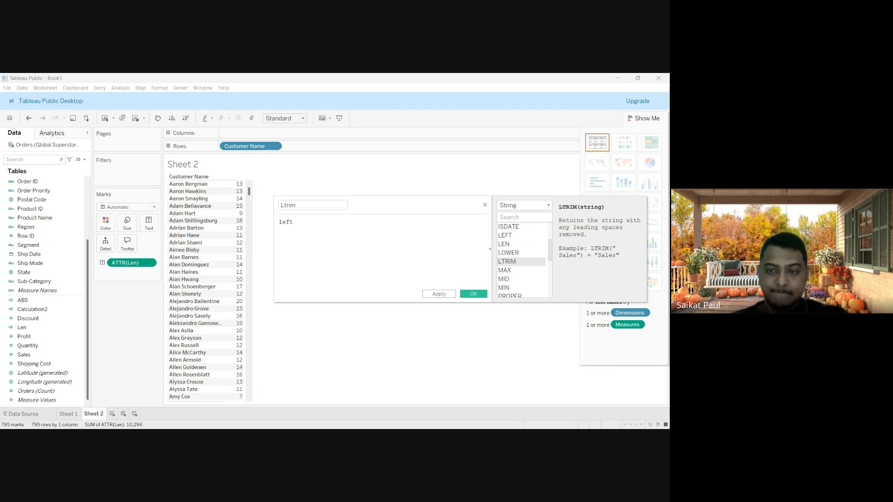
pyautogui.press('BackSpace')
pyautogui.press('BackSpace')
pyautogui.press('BackSpace')
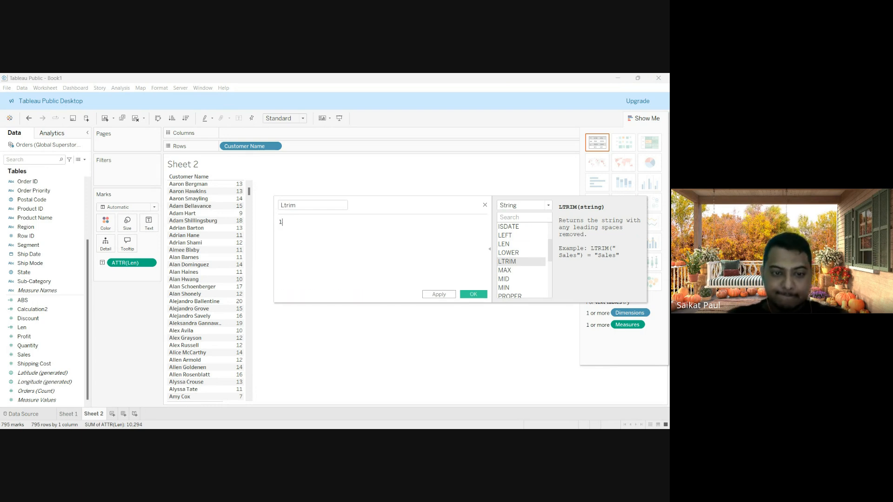
pyautogui.write('tri')
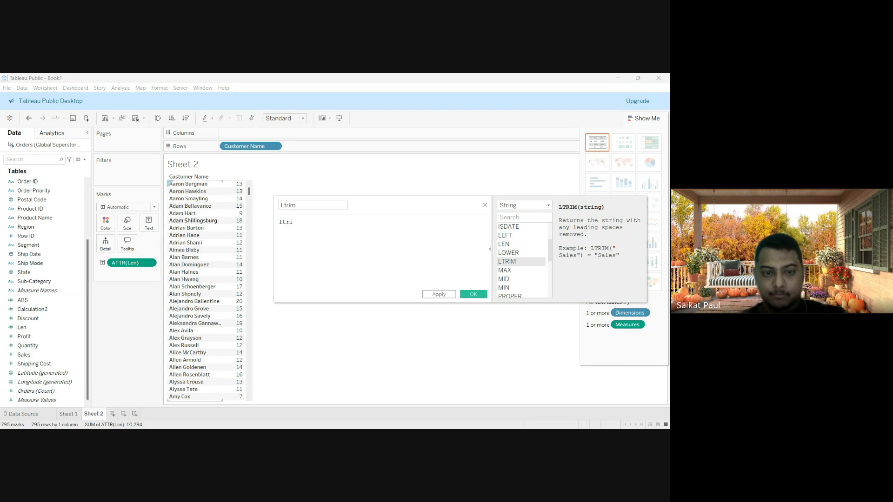
pyautogui.press('Return')
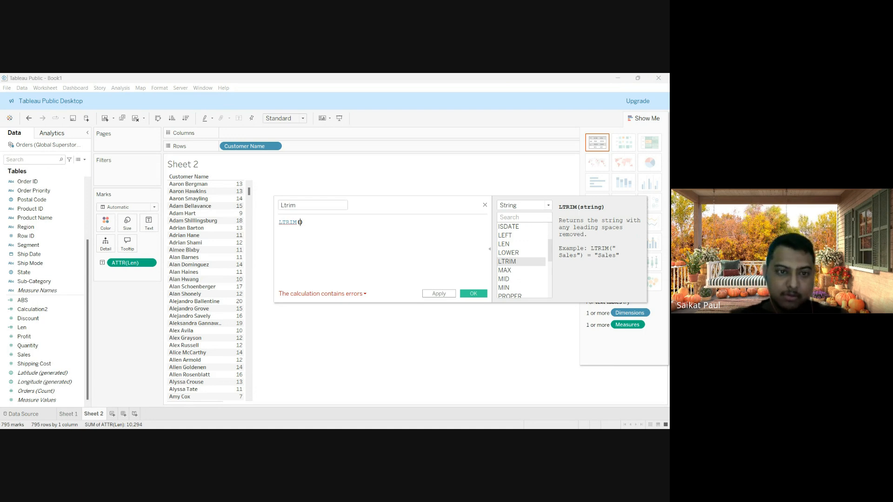
pyautogui.write('cus')
pyautogui.press('Return')
pyautogui.click(474, 295)
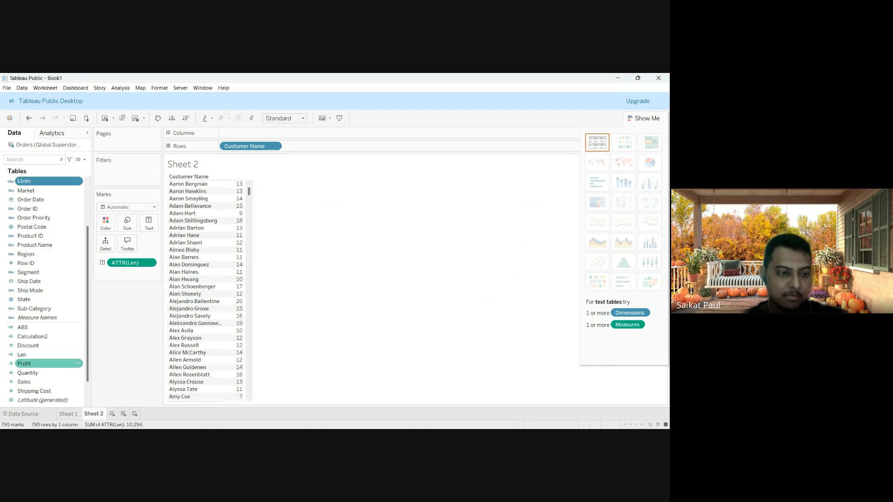
# - Add the Ltrim field as text beside each customer and widen the value column so its contents fit
pyautogui.scroll(-1, 46, 354)
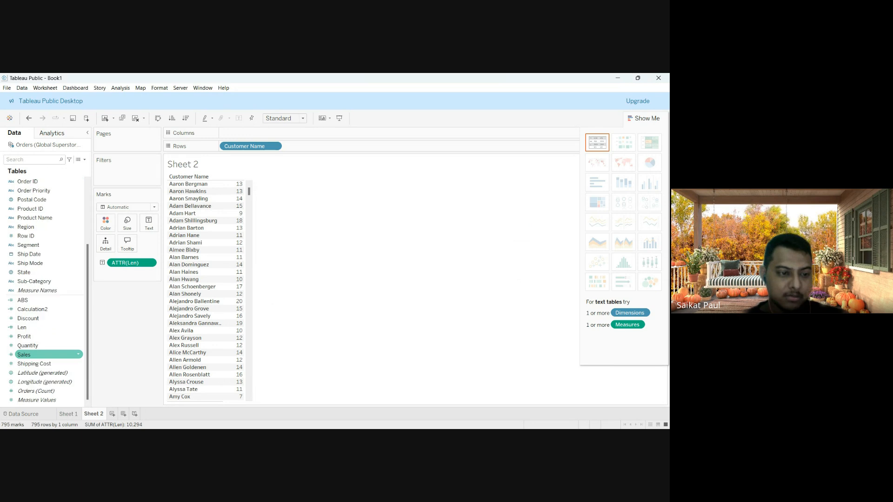
pyautogui.scroll(3, 47, 354)
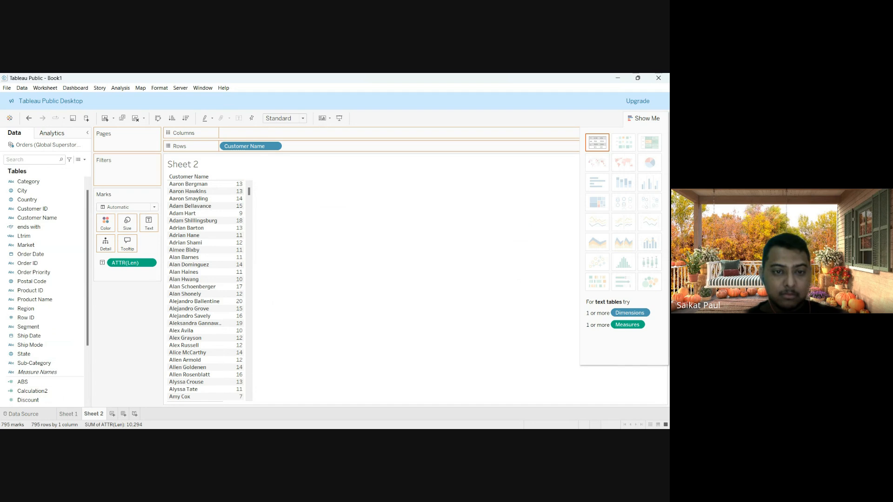
pyautogui.moveTo(186, 228); pyautogui.dragTo(148, 223)
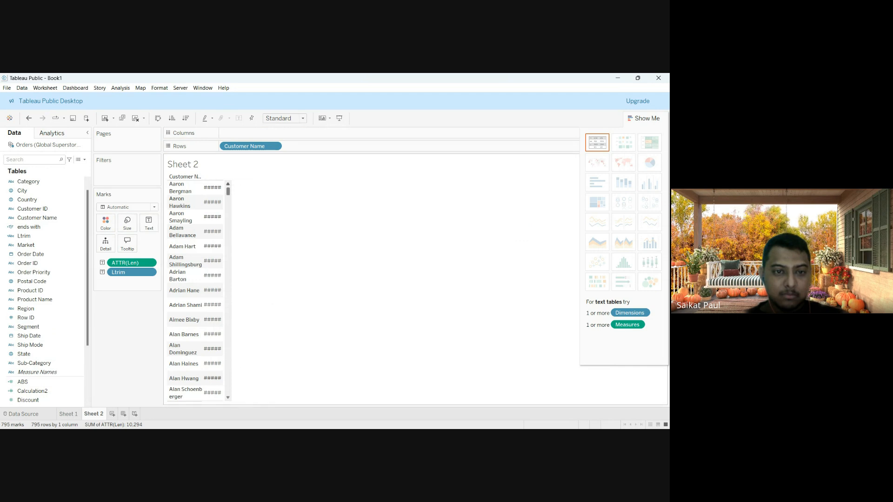
pyautogui.click(212, 202)
pyautogui.click(325, 223)
pyautogui.moveTo(223, 214); pyautogui.dragTo(272, 215)
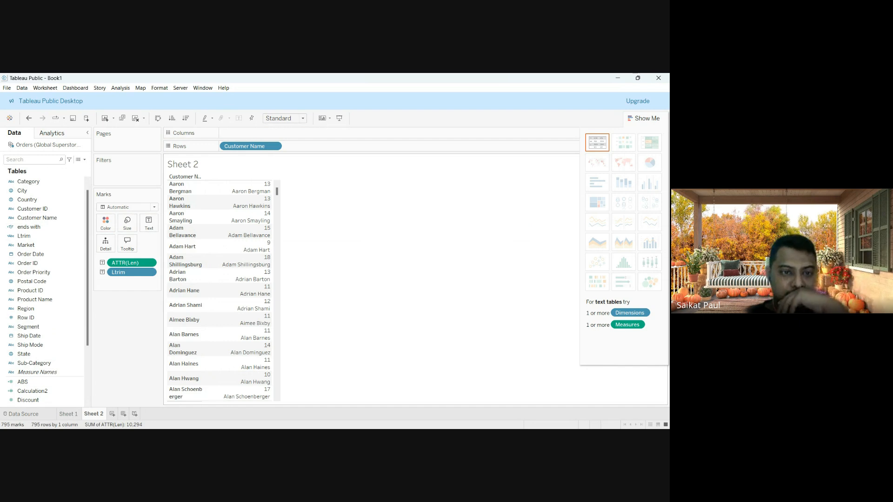
# - Look over the Len and Ltrim values per customer and take the Len attribute out of the table
pyautogui.scroll(-6, 219, 291)
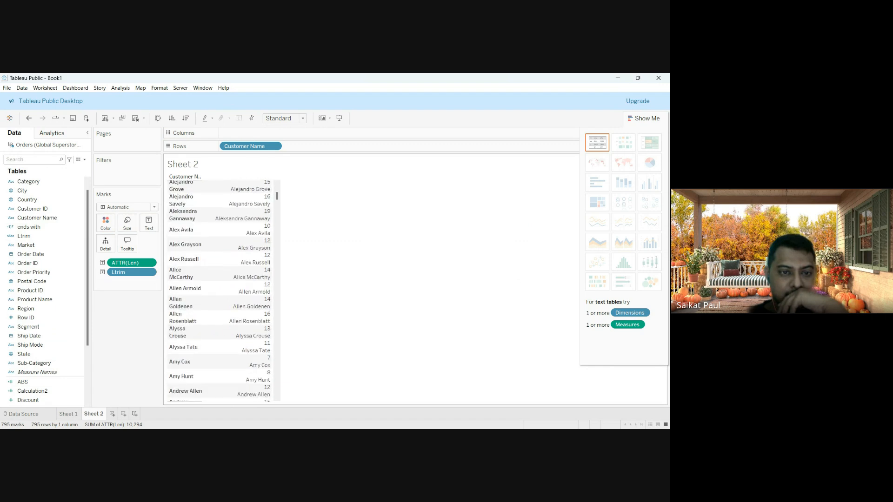
pyautogui.scroll(5, 219, 290)
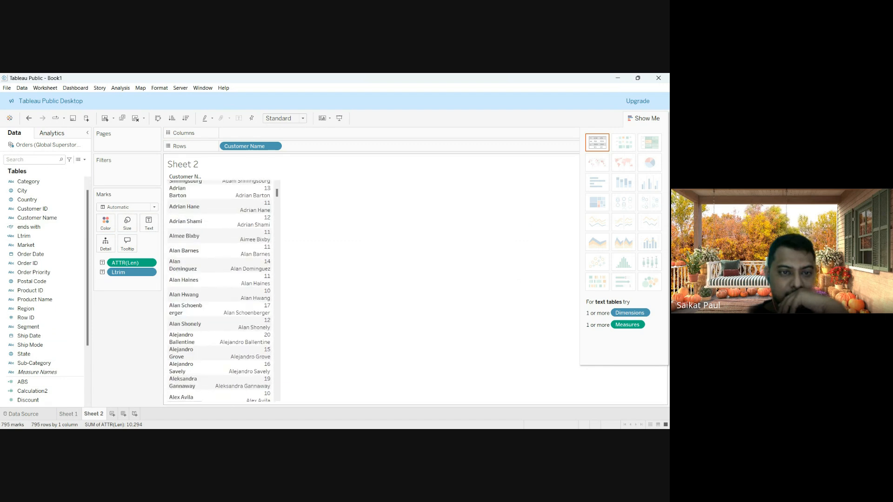
pyautogui.scroll(3, 219, 290)
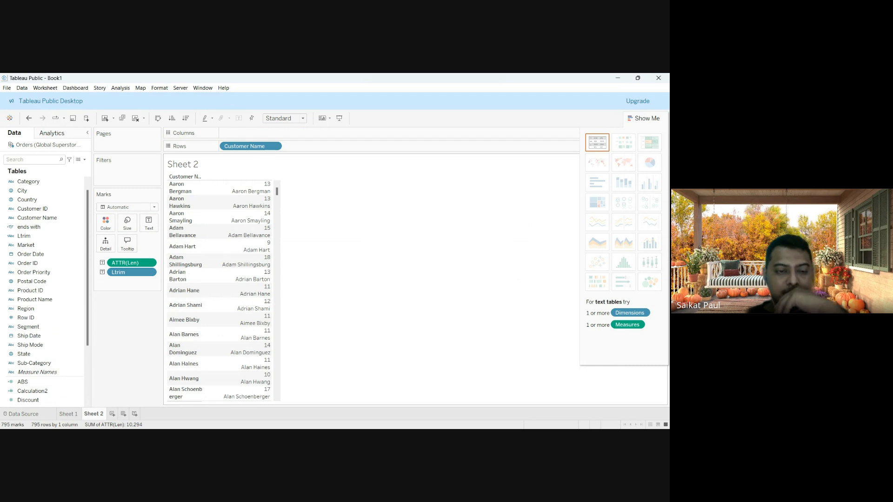
pyautogui.moveTo(132, 263); pyautogui.dragTo(128, 333)
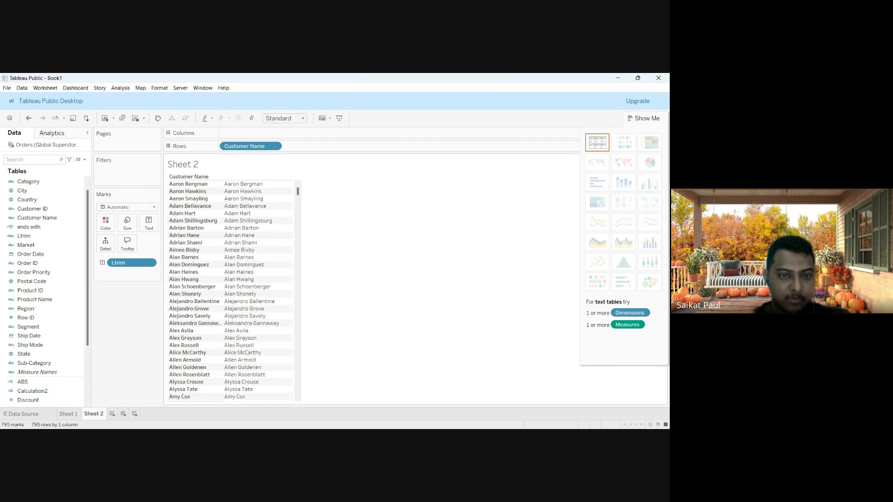
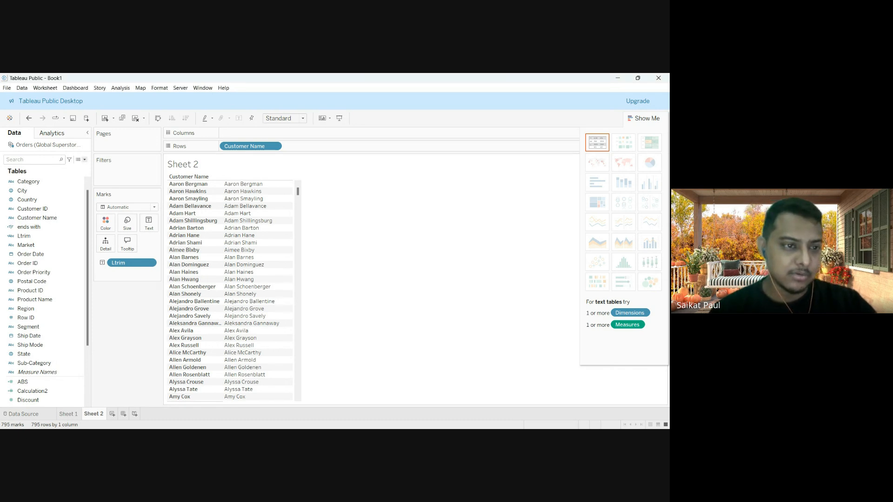
# - Start another calculated field, limit its function list to String functions and read the description of SPLIT
pyautogui.hotkey('alt', 'a')
pyautogui.press('c')
pyautogui.click(530, 205)
pyautogui.click(520, 235)
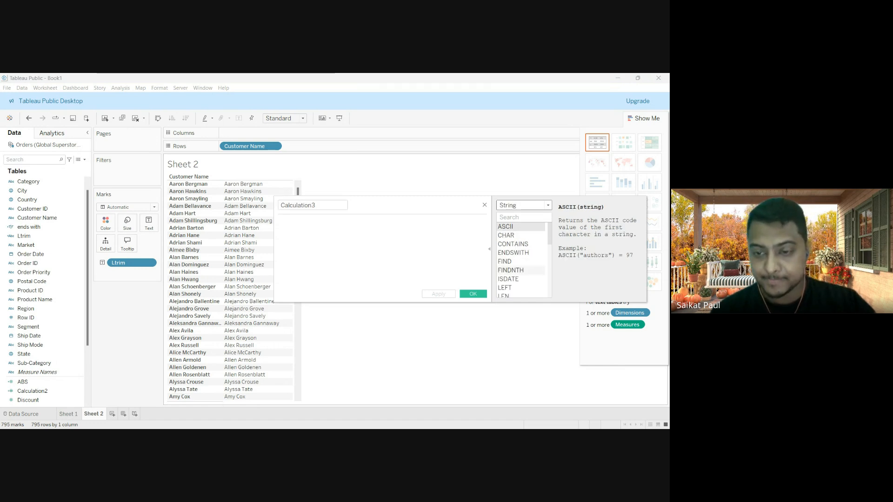
pyautogui.scroll(-4, 520, 260)
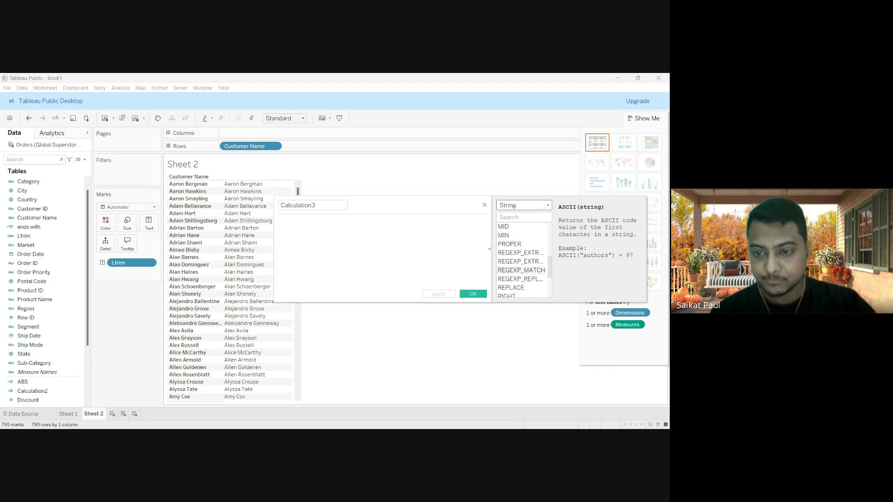
pyautogui.scroll(-3, 521, 270)
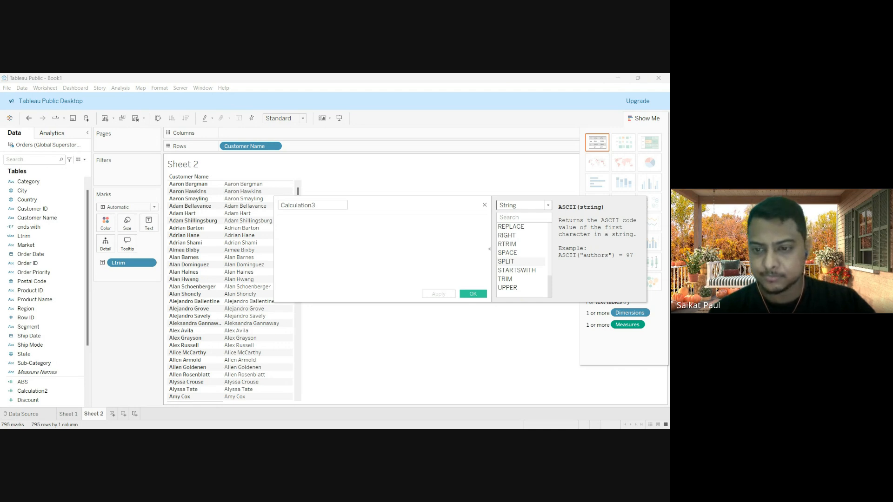
pyautogui.click(507, 261)
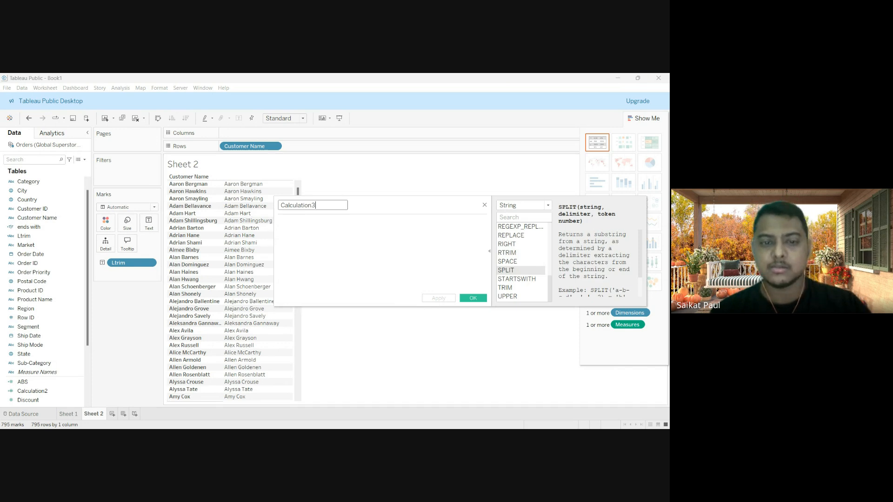
# - Name the calculated field "Split", give it the formula SPLIT([Customer Name],' ',2) and save it
pyautogui.moveTo(317, 206); pyautogui.dragTo(279, 205)
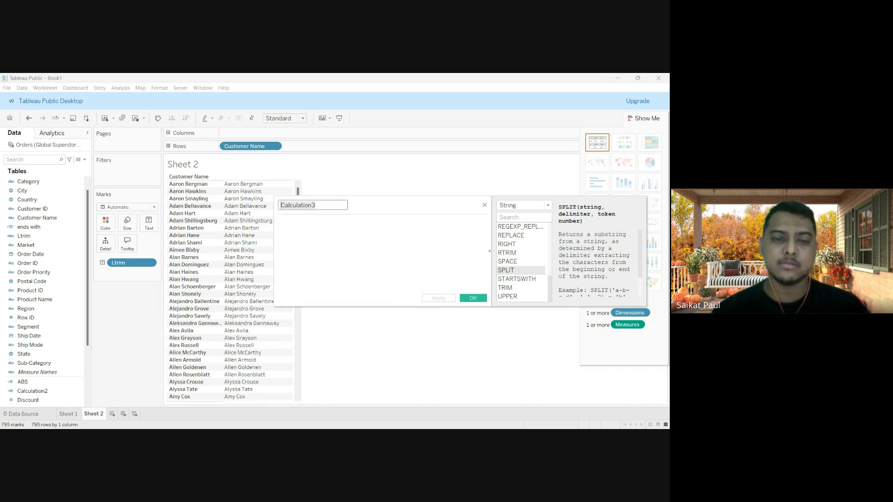
pyautogui.write('Split')
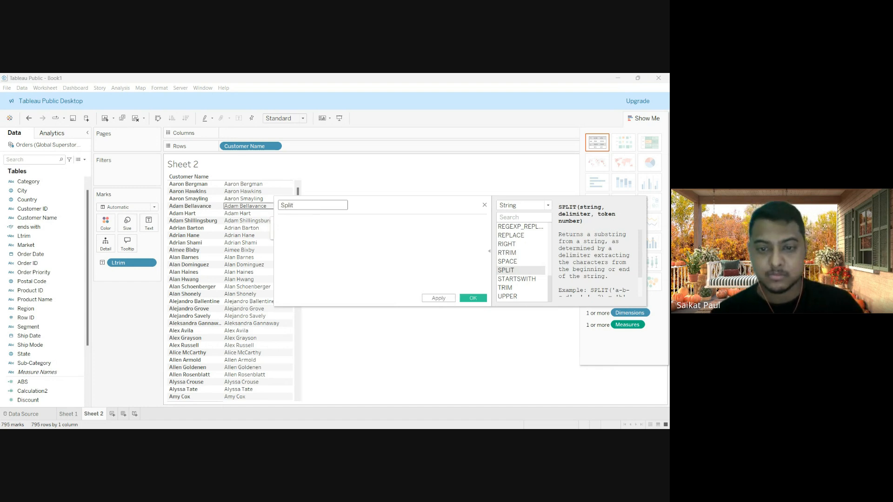
pyautogui.click(281, 222)
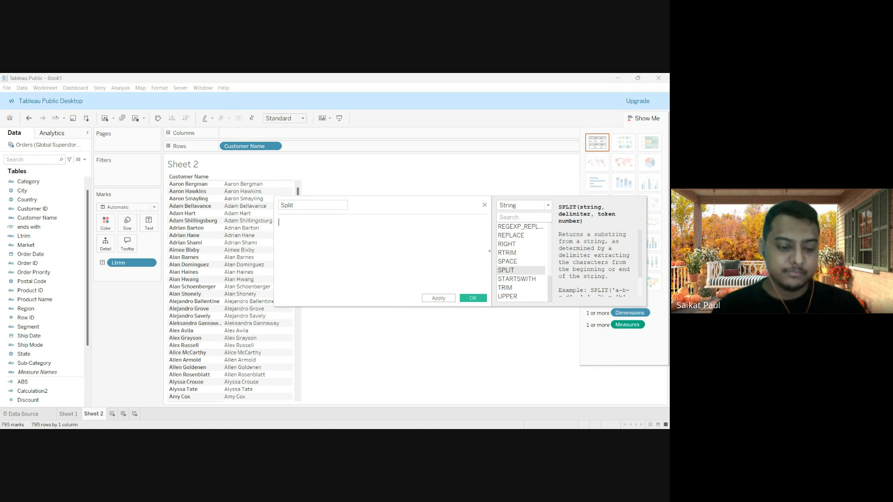
pyautogui.write('Spli')
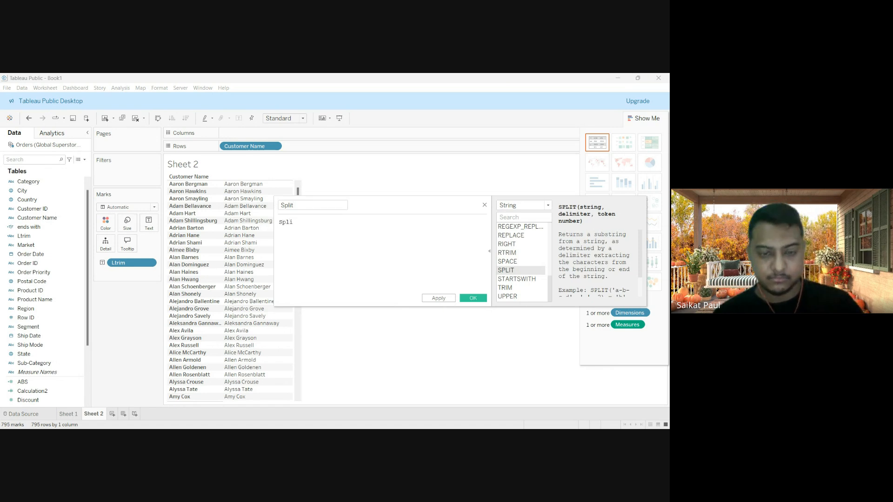
pyautogui.press('Return')
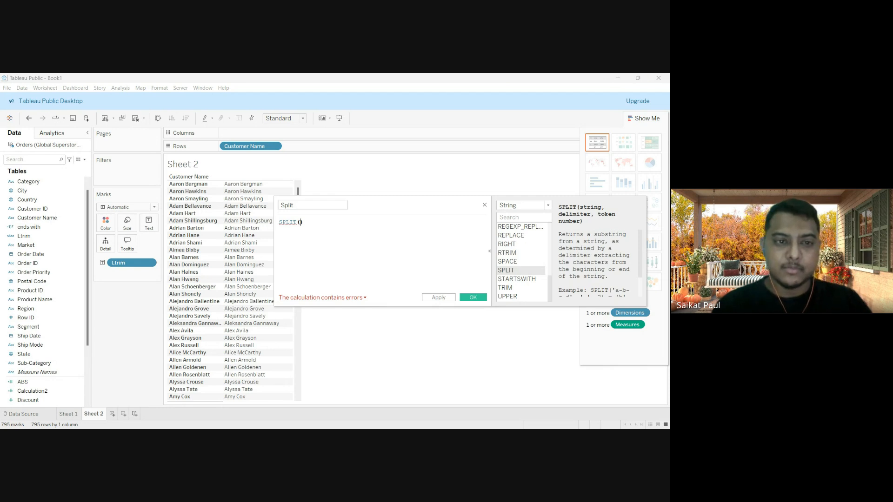
pyautogui.write('cust')
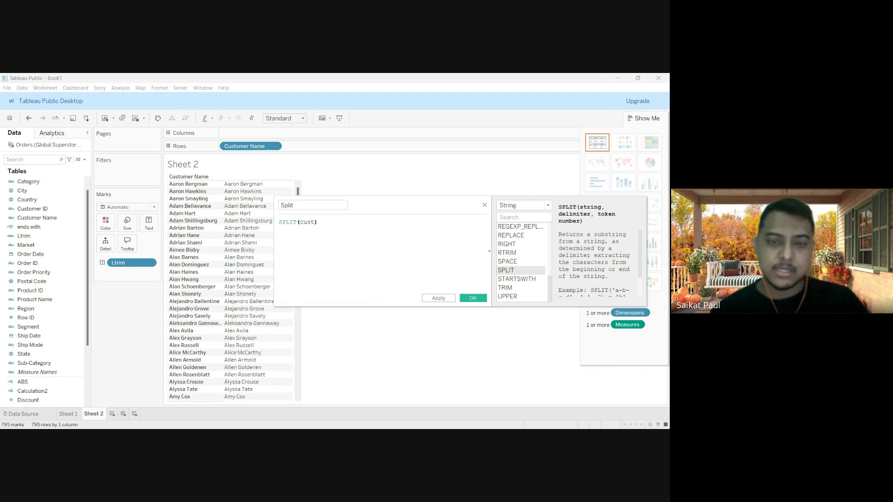
pyautogui.press('Return')
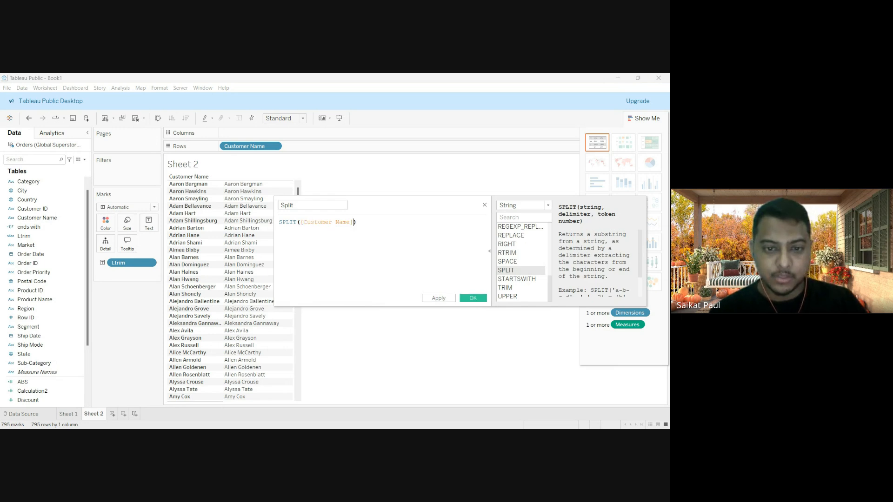
pyautogui.write(',')
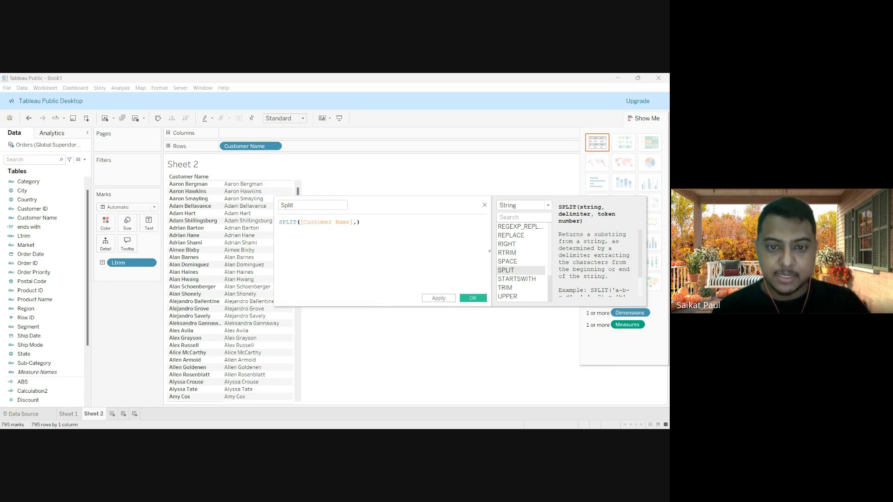
pyautogui.write('-')
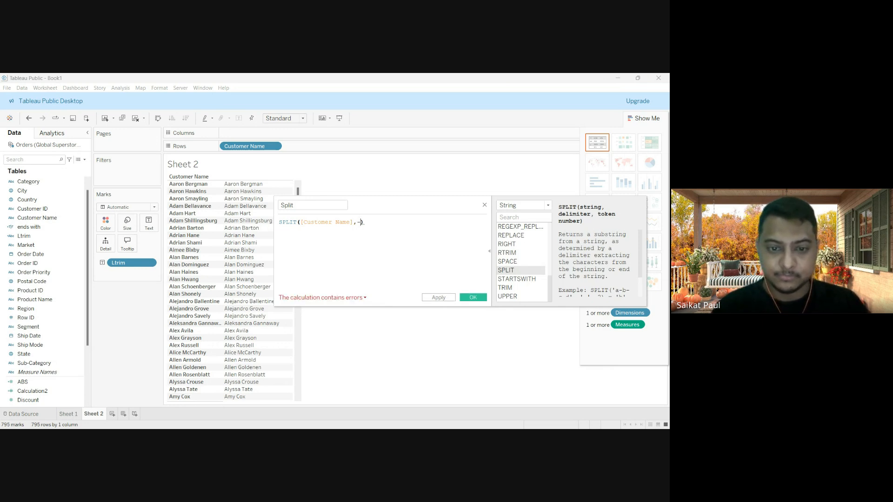
pyautogui.press('BackSpace')
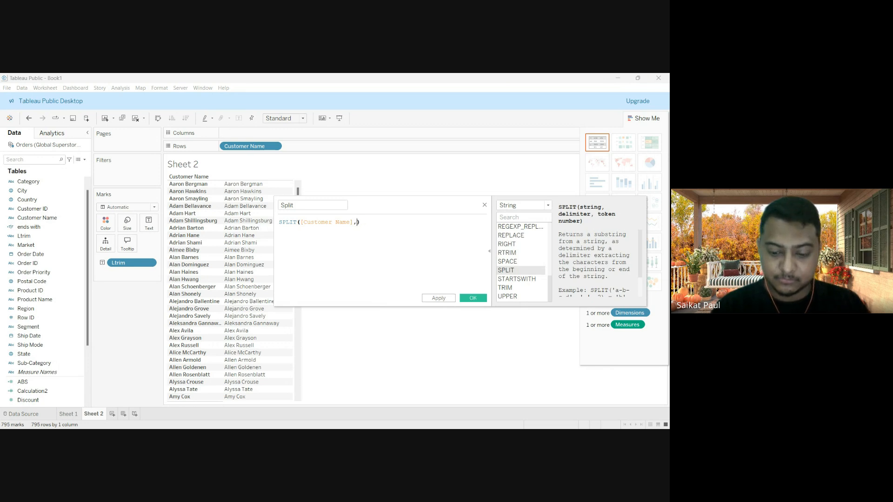
pyautogui.write("'")
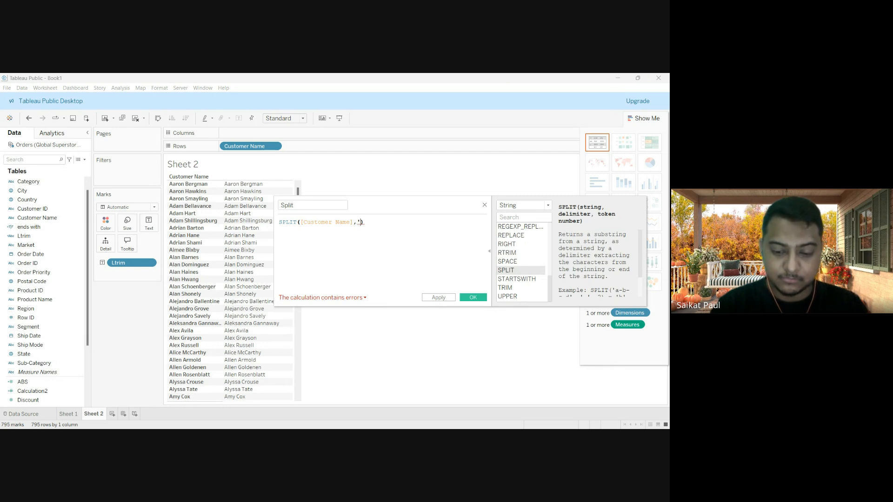
pyautogui.write(" '")
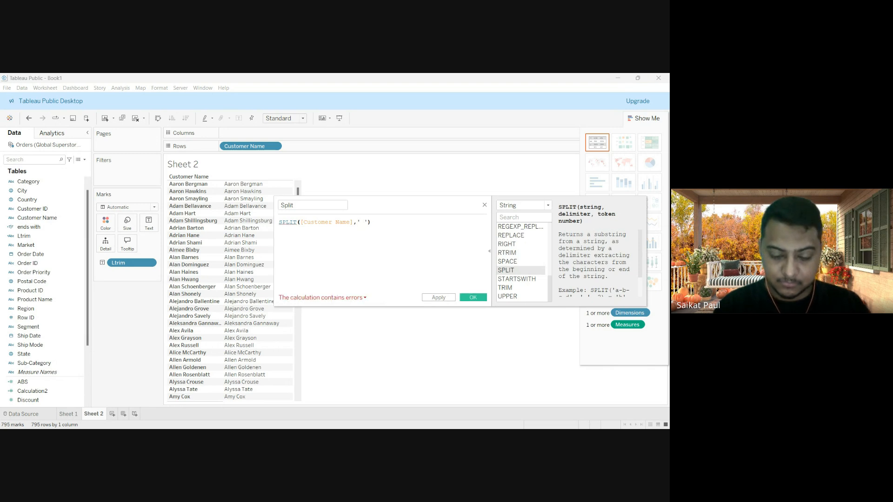
pyautogui.write(',2')
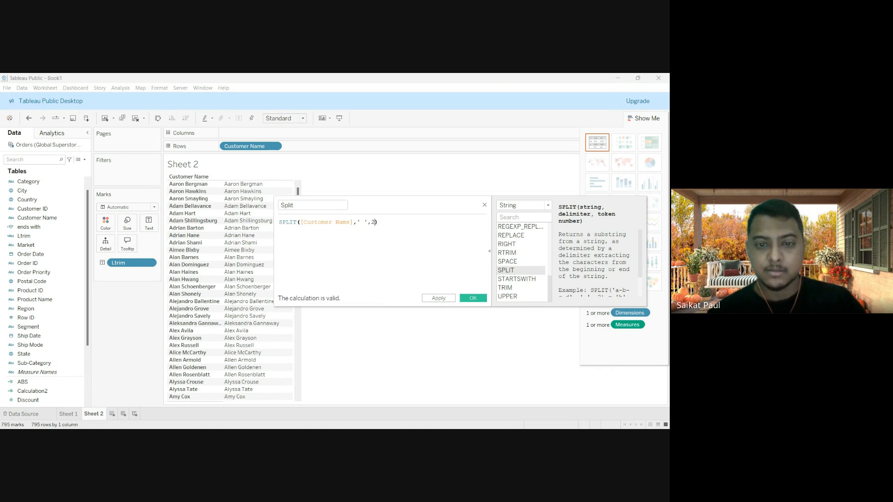
pyautogui.click(473, 298)
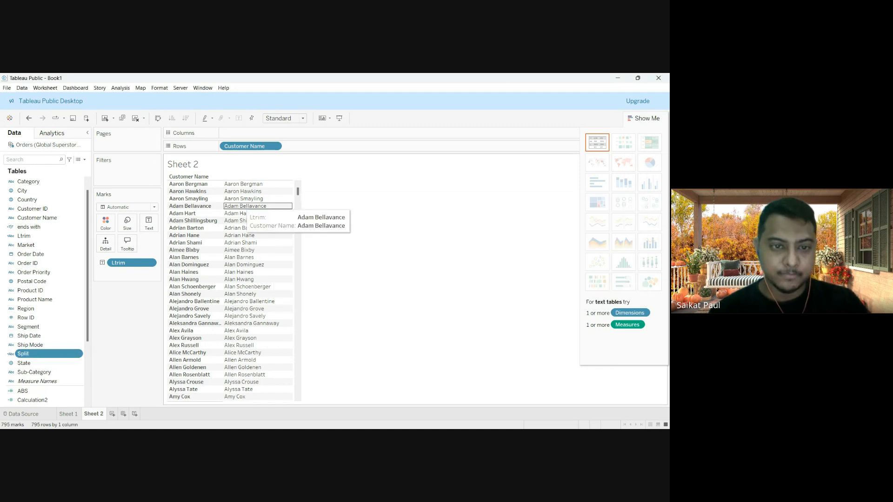
# - Take the Ltrim field out of the table and add the Split field to the rows beside Customer Name
pyautogui.moveTo(128, 263); pyautogui.dragTo(61, 307)
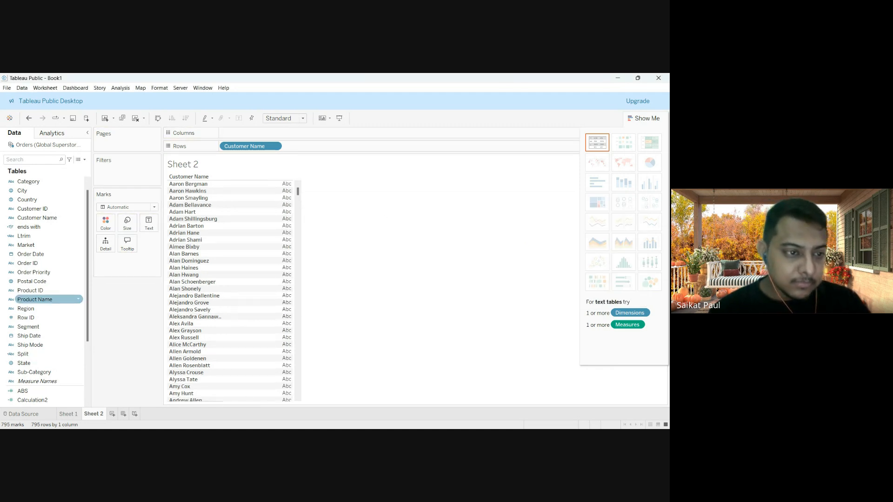
pyautogui.scroll(1, 56, 300)
pyautogui.scroll(-4, 47, 282)
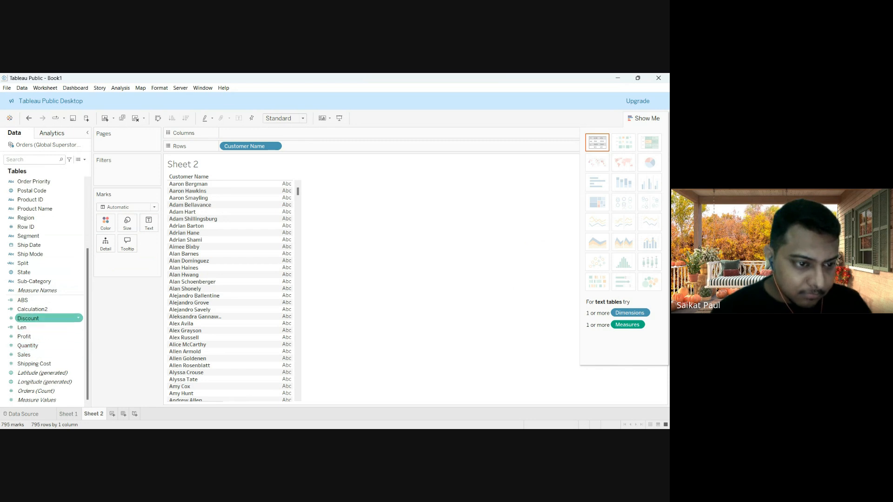
pyautogui.moveTo(28, 263); pyautogui.dragTo(258, 232)
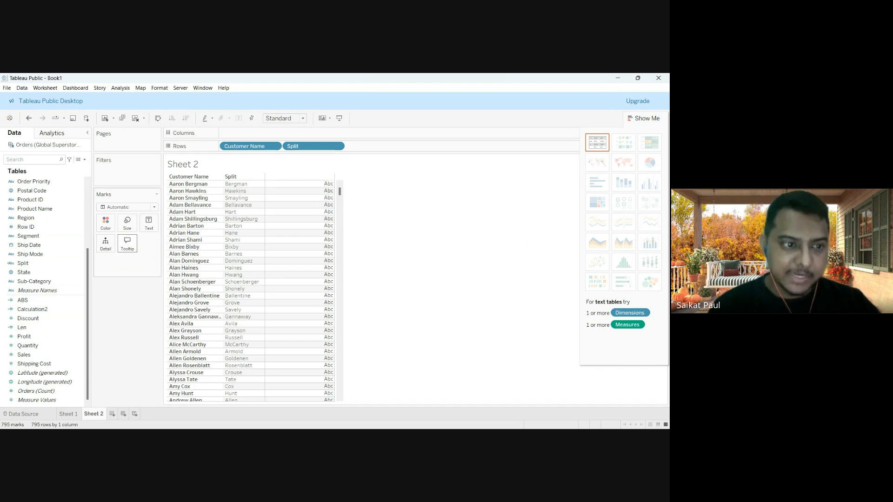
# - Edit the Split calculated field so it returns token 1, with the formula SPLIT([Customer Name],' ',1), and save it
pyautogui.click(27, 263)
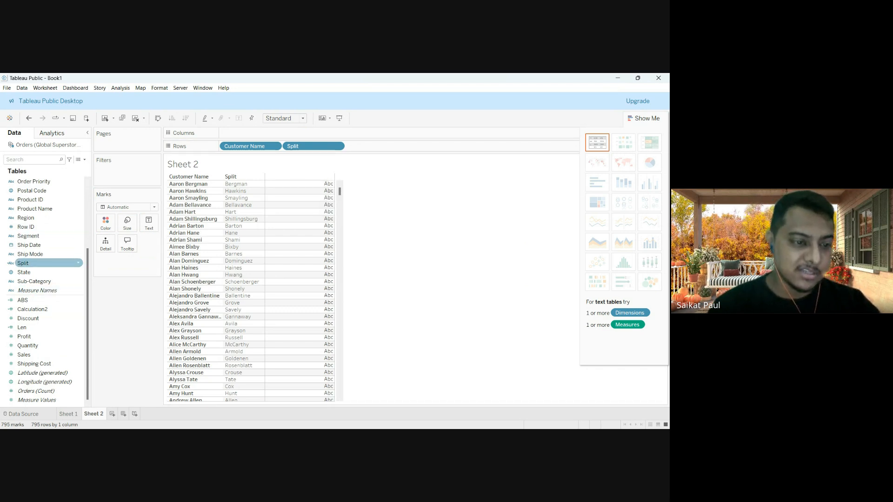
pyautogui.click(122, 118)
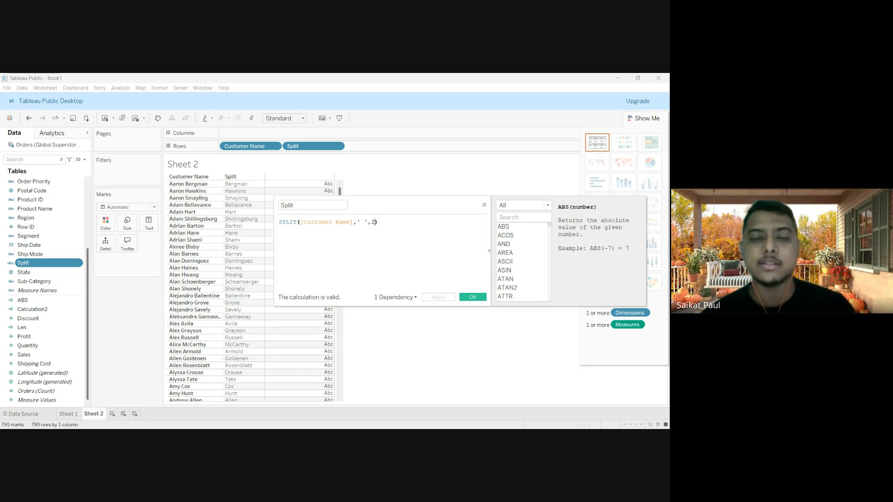
pyautogui.press('BackSpace')
pyautogui.write('1')
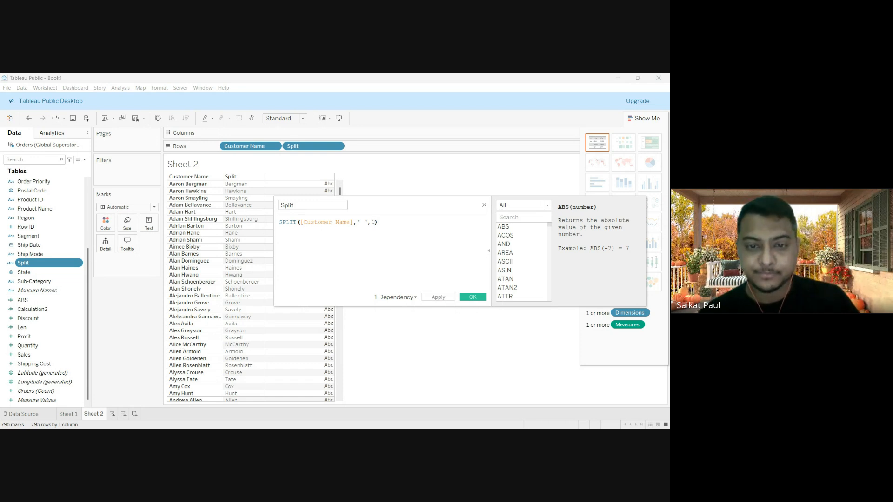
pyautogui.click(472, 296)
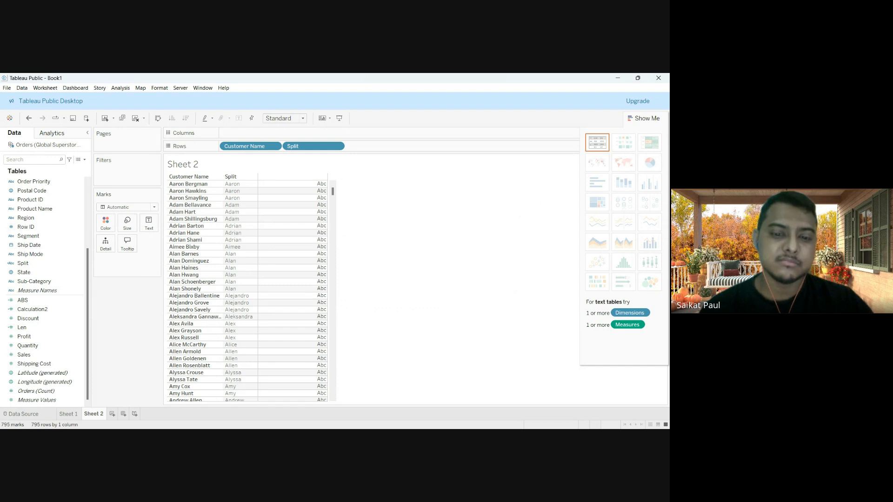
# - Start another calculated field, limit its function list to String functions and look through them
pyautogui.hotkey('alt', 'Tab')
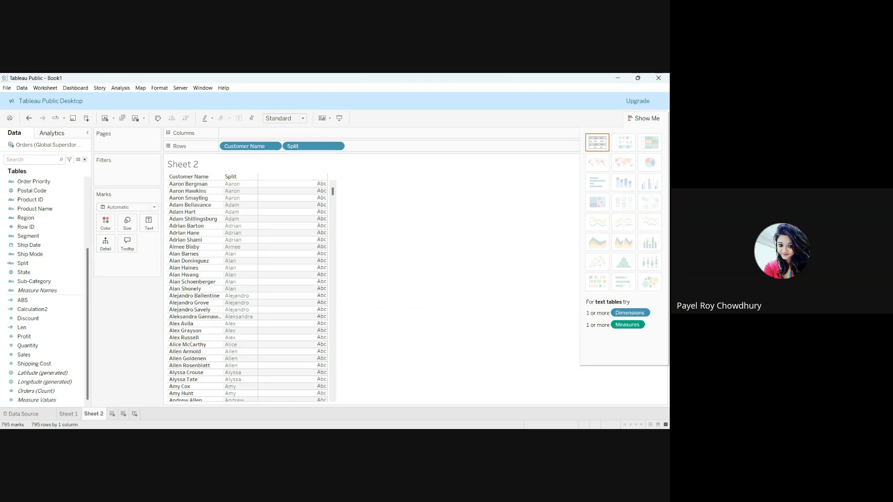
pyautogui.click(109, 169)
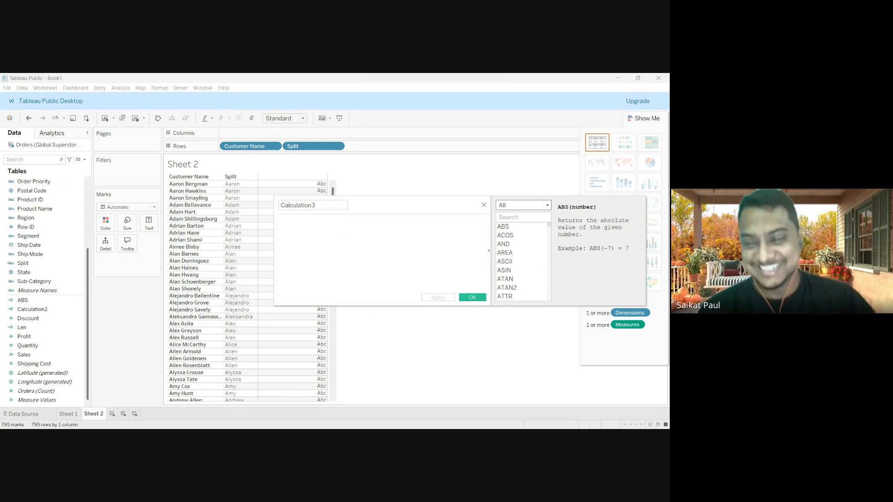
pyautogui.click(517, 227)
pyautogui.scroll(-6, 527, 279)
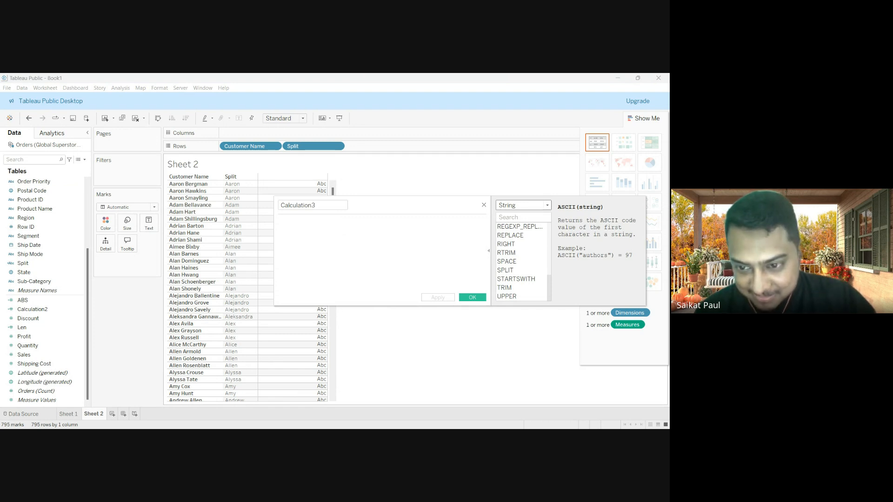
pyautogui.scroll(5, 520, 261)
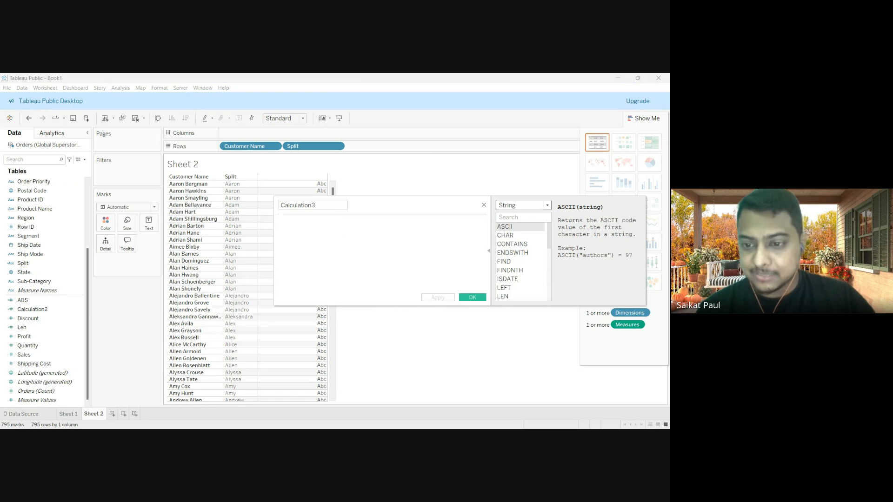
# - Look through the Spatial, Table Calculation, User and Aggregate function categories for the new calculated field
pyautogui.click(517, 279)
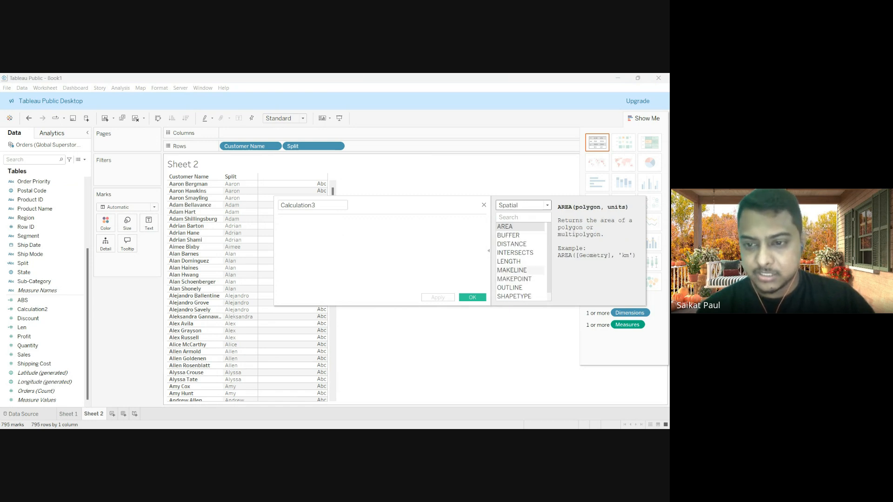
pyautogui.scroll(-1, 521, 262)
pyautogui.scroll(1, 521, 261)
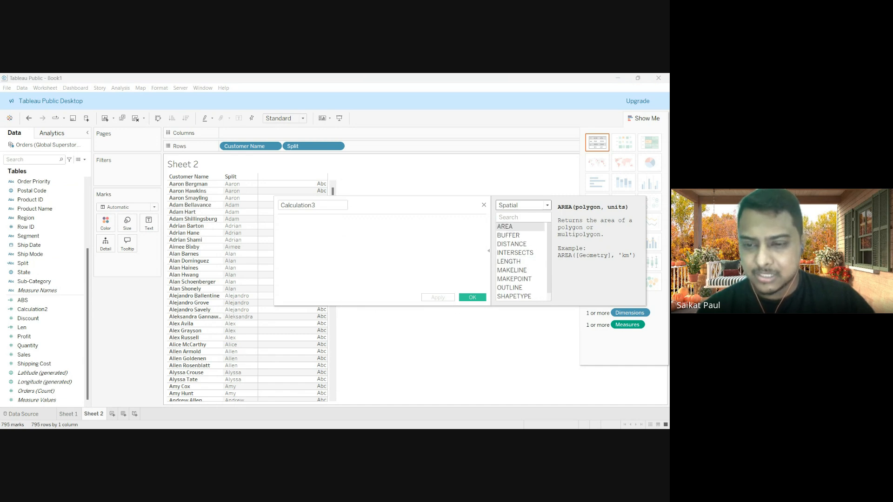
pyautogui.click(521, 279)
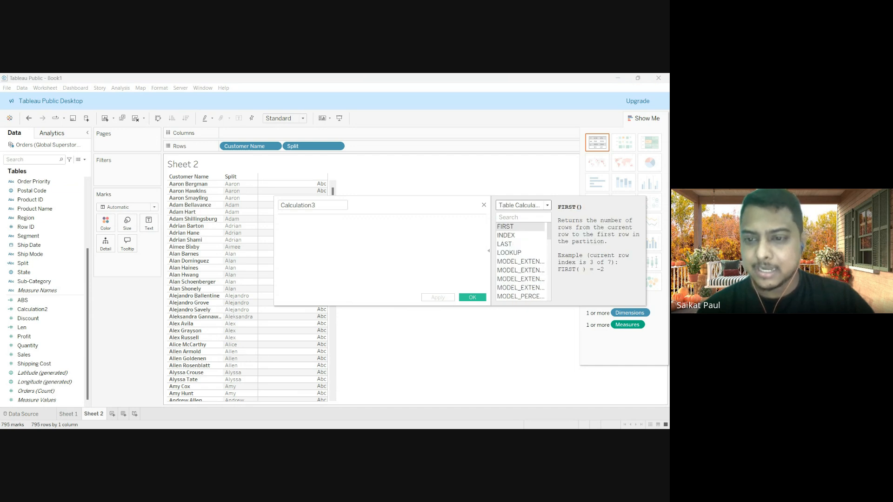
pyautogui.scroll(-2, 521, 260)
pyautogui.scroll(-9, 521, 260)
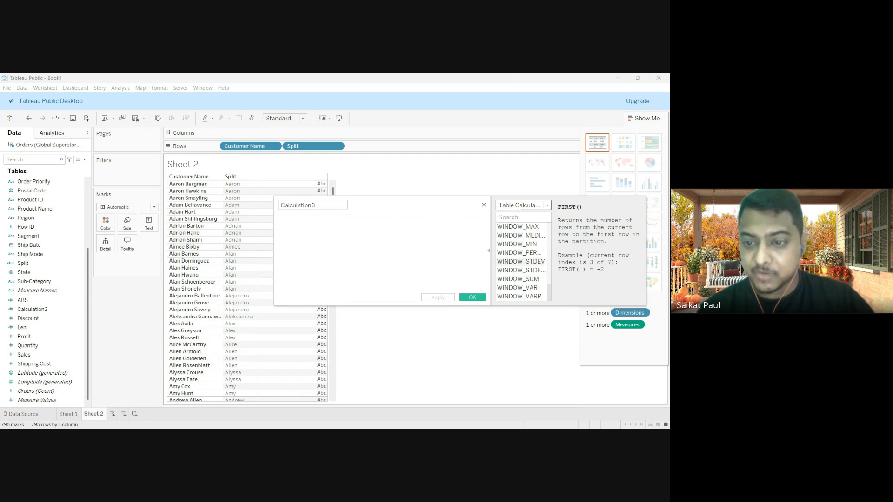
pyautogui.scroll(10, 521, 260)
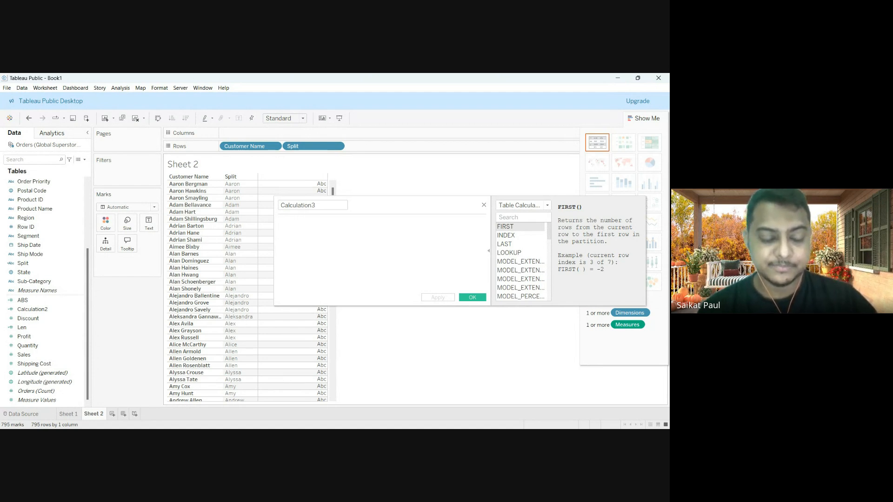
pyautogui.click(523, 205)
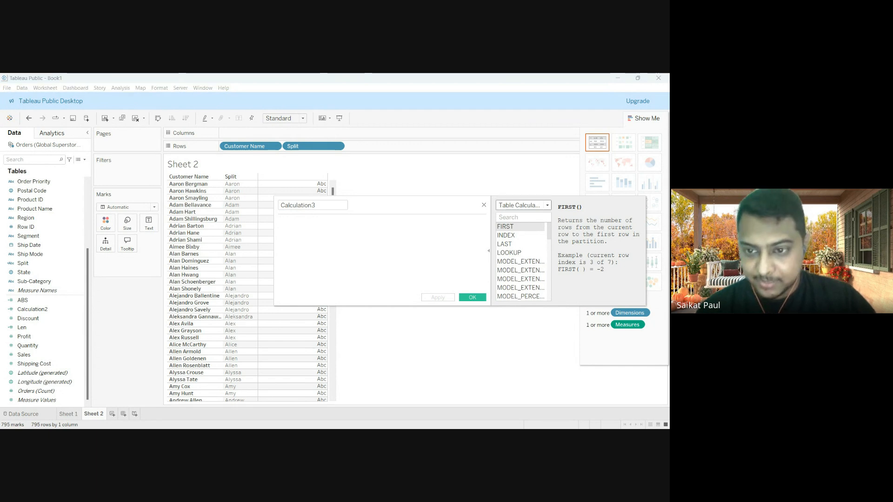
pyautogui.press('Up')
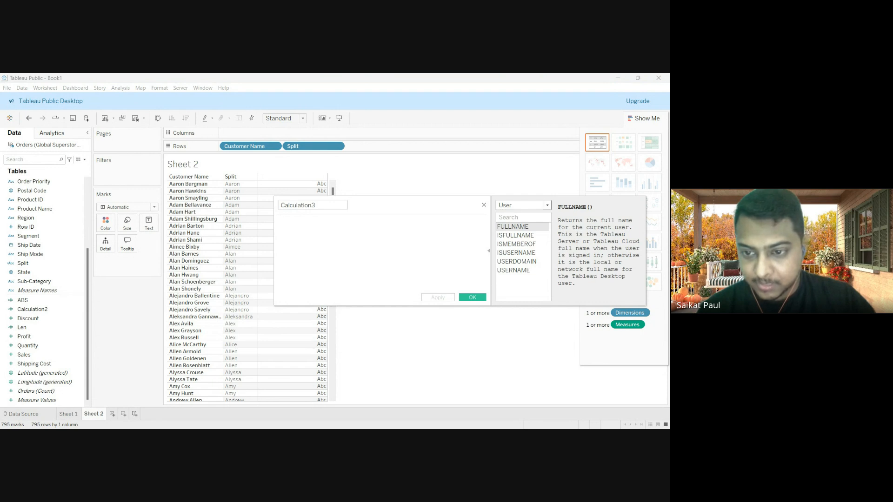
pyautogui.press('Up')
pyautogui.scroll(-4, 520, 251)
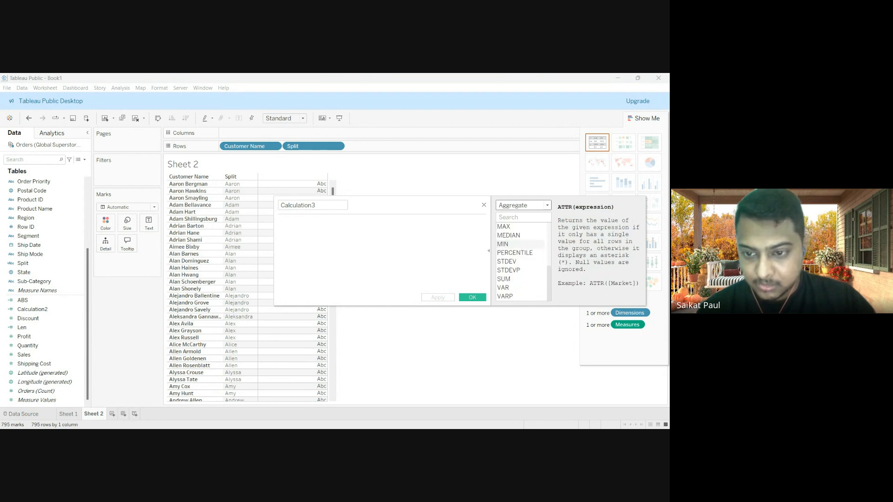
pyautogui.scroll(4, 521, 261)
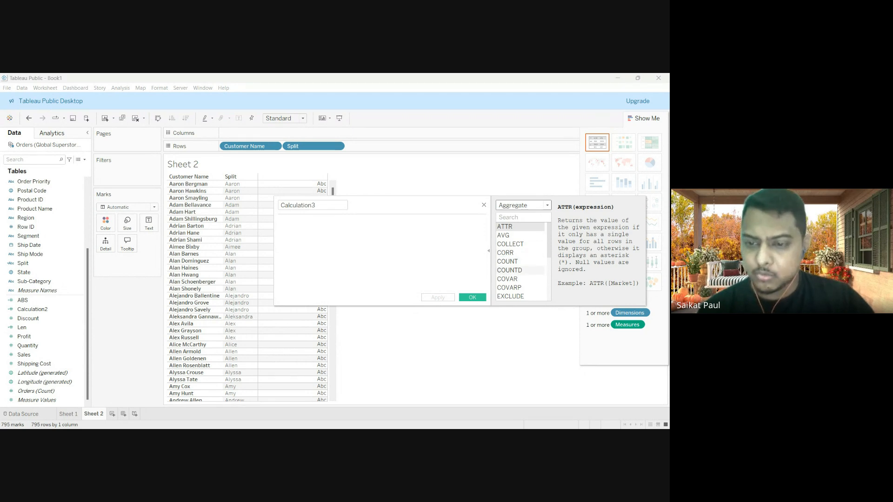
pyautogui.scroll(-3, 516, 270)
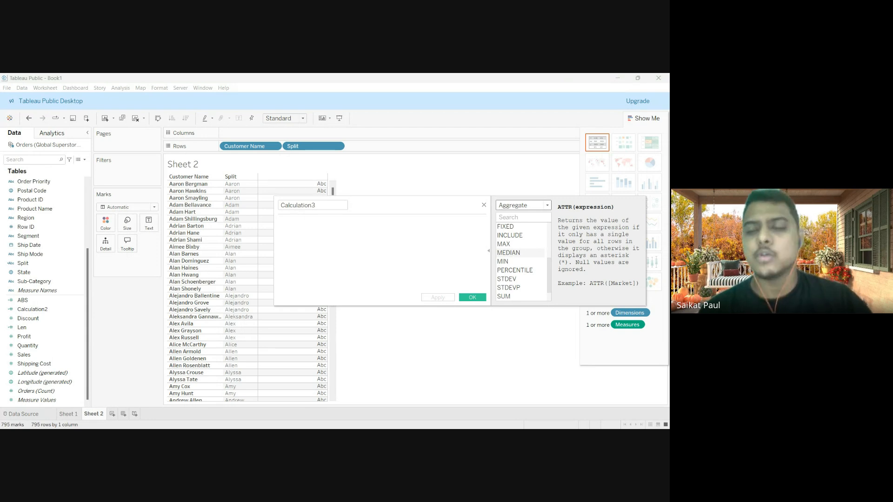
pyautogui.scroll(-1, 516, 261)
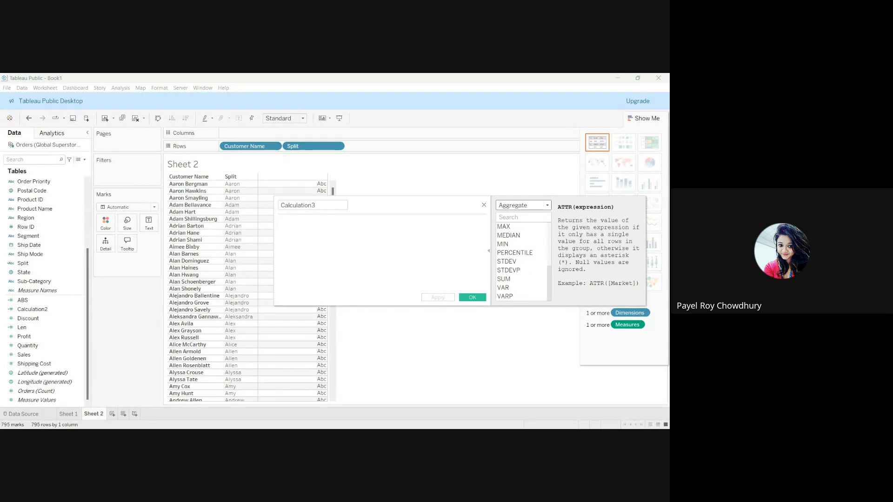
# - Limit the function list to Logical functions, look through them and read the description and example of IF
pyautogui.click(521, 253)
pyautogui.scroll(-3, 525, 270)
pyautogui.scroll(3, 521, 261)
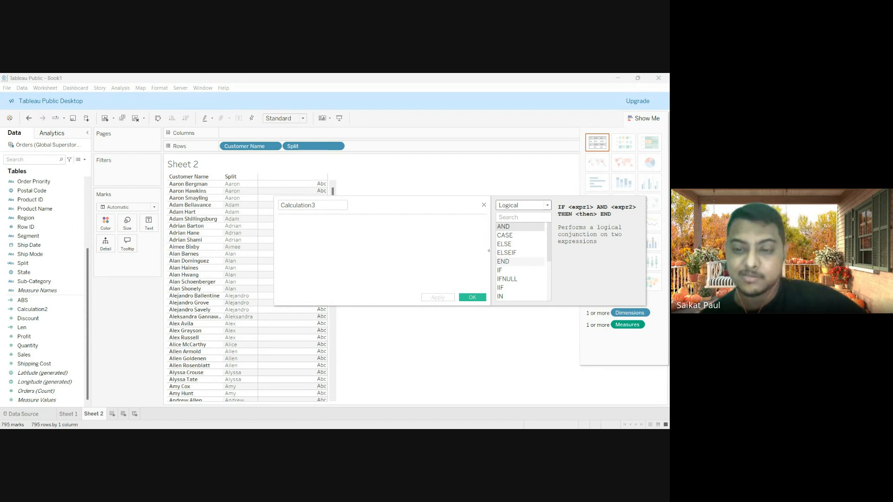
pyautogui.scroll(-2, 516, 265)
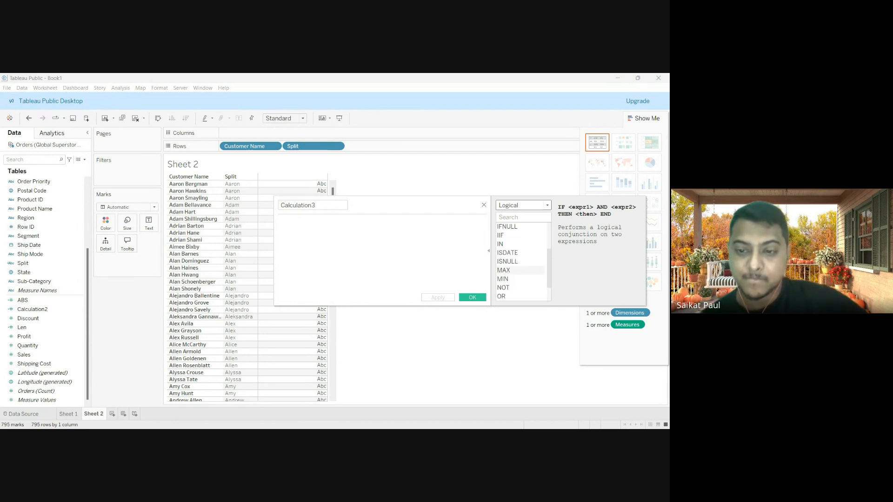
pyautogui.scroll(-1, 516, 270)
pyautogui.scroll(3, 517, 268)
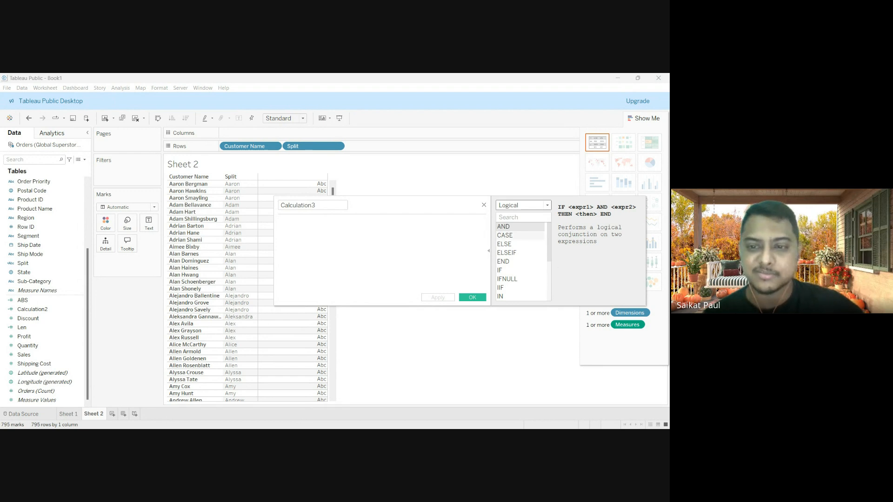
pyautogui.click(506, 270)
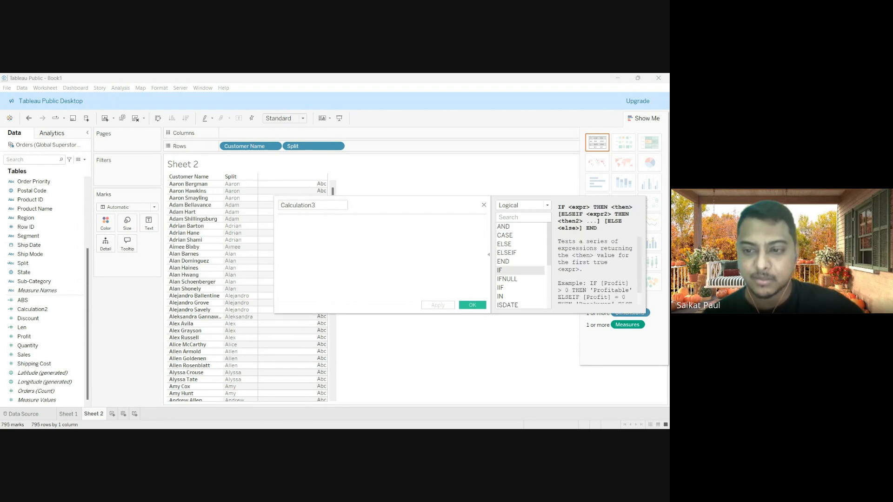
pyautogui.scroll(-1, 595, 260)
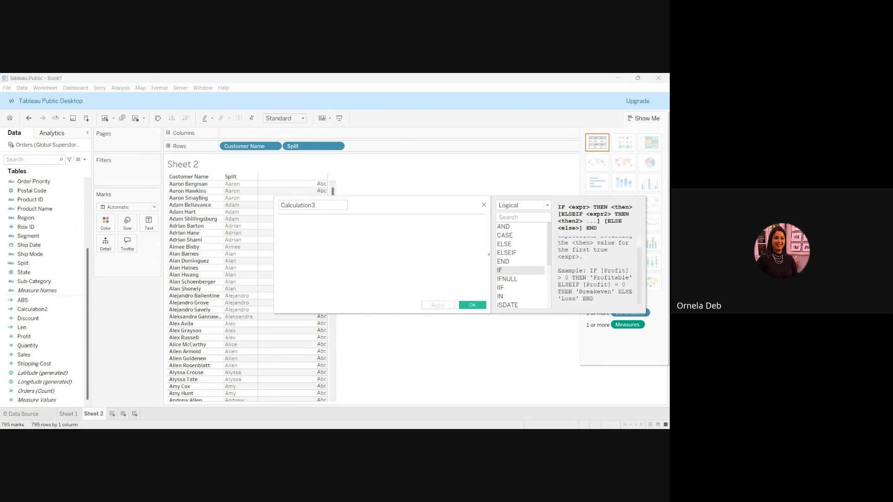
pyautogui.scroll(1, 595, 260)
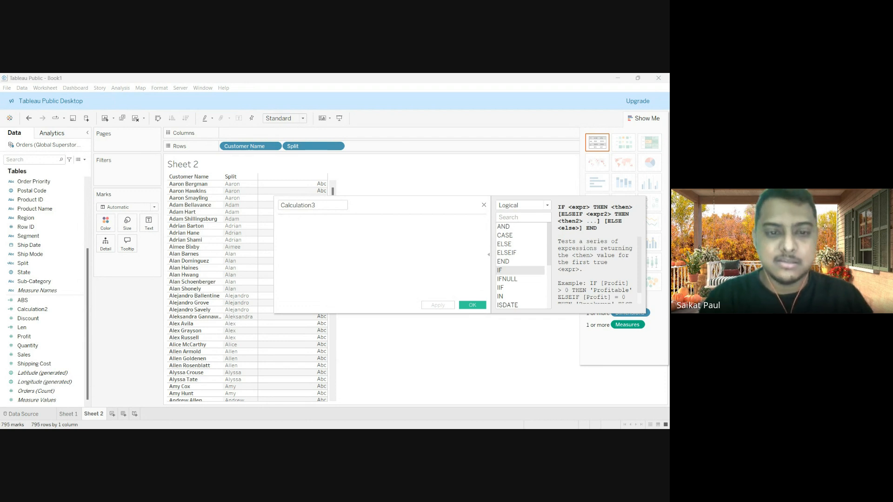
# - Try the formula IF ([Sales]> 300000, then 'Good' ELSE 'Bad') in the new calculated field
pyautogui.write('if')
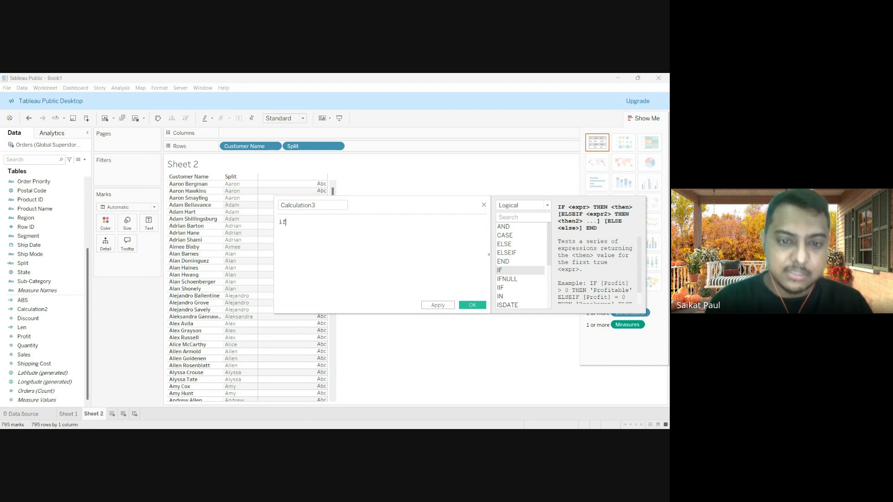
pyautogui.press('Return')
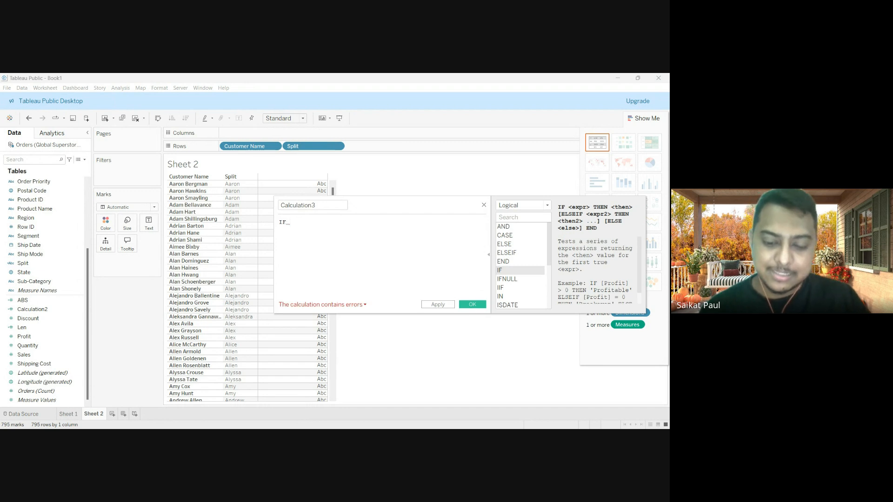
pyautogui.write('(sales')
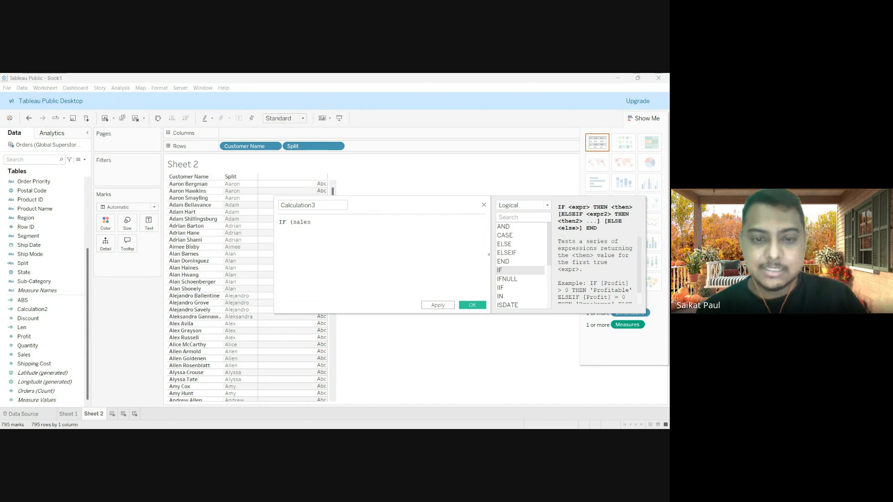
pyautogui.press('Return')
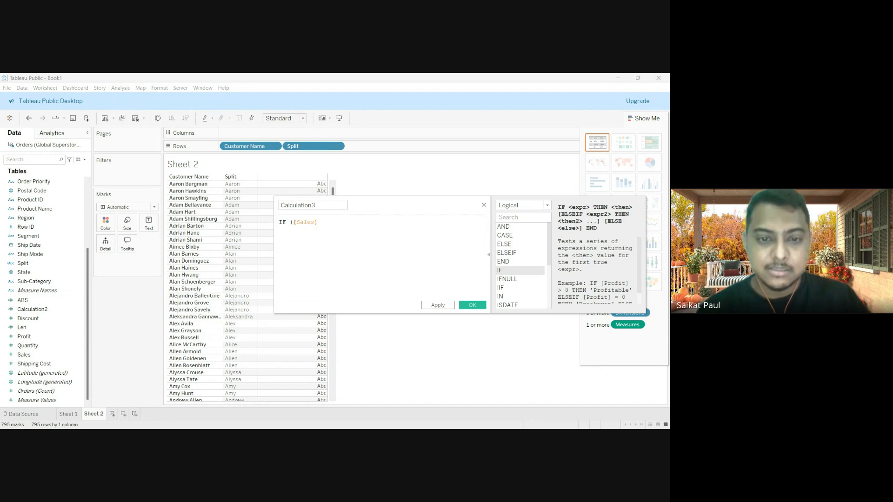
pyautogui.write('> 3000000')
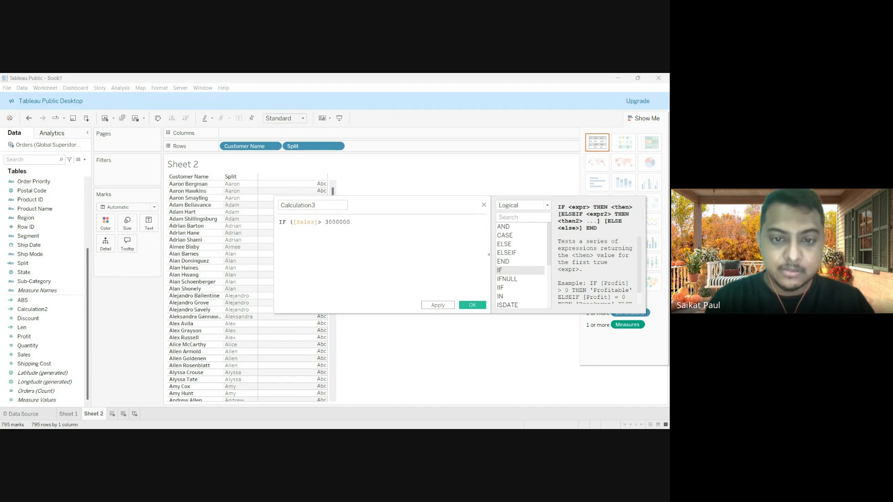
pyautogui.press('BackSpace')
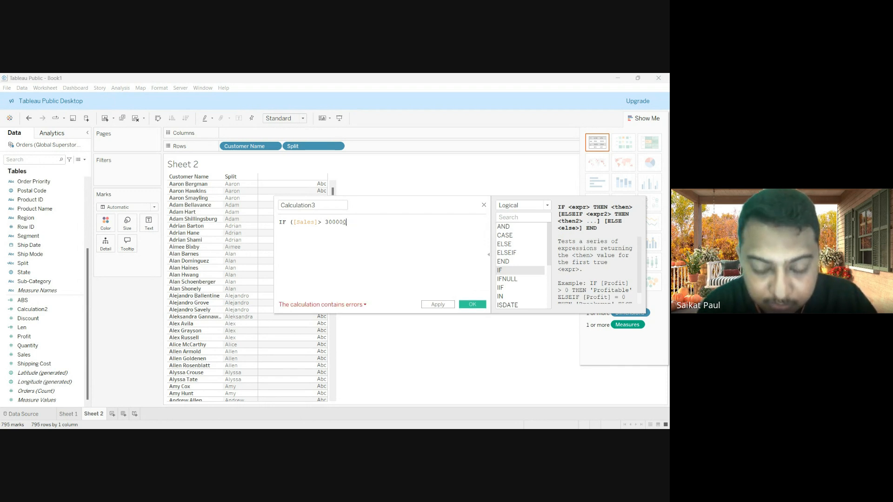
pyautogui.write(', t')
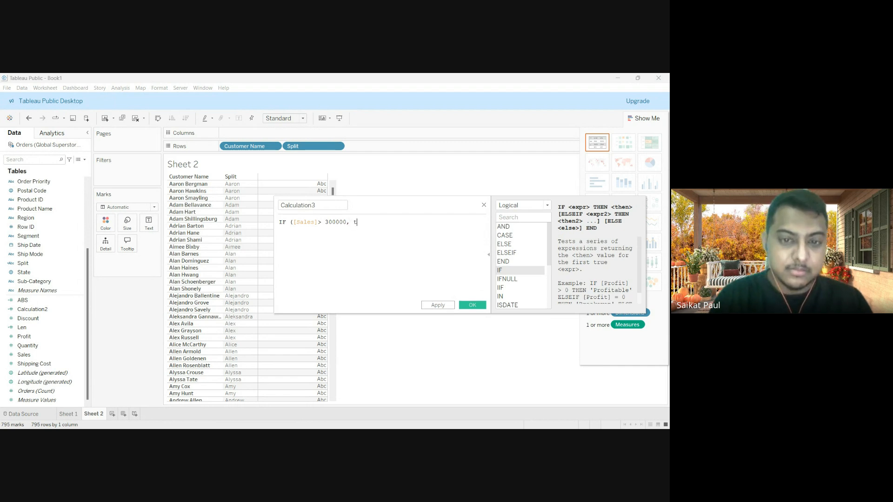
pyautogui.write('hen ]')
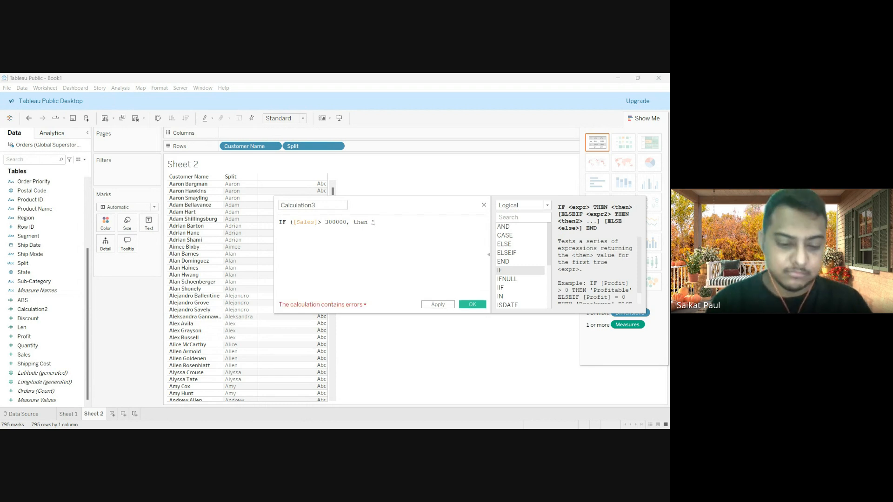
pyautogui.write("Good' else")
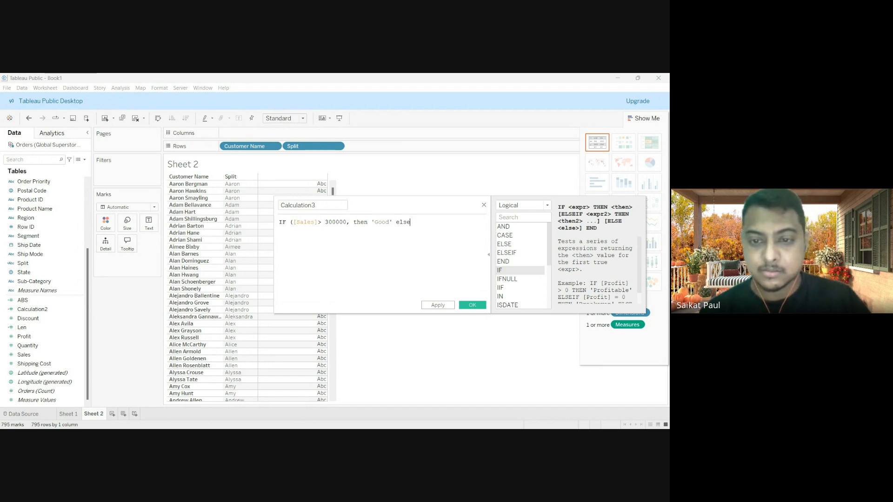
pyautogui.press('Return')
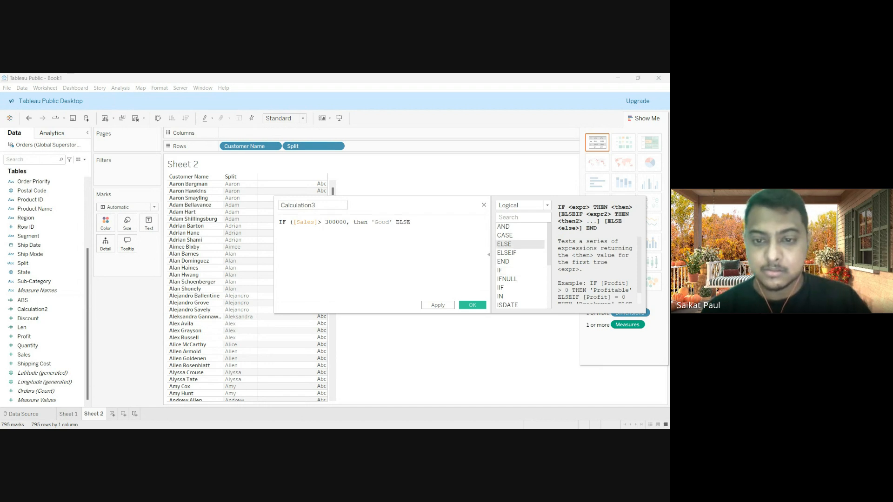
pyautogui.write("'")
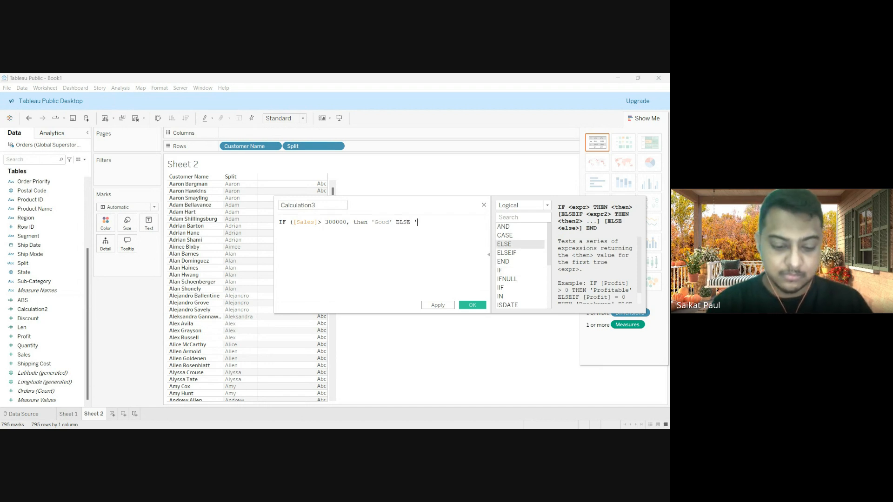
pyautogui.write("Bad')")
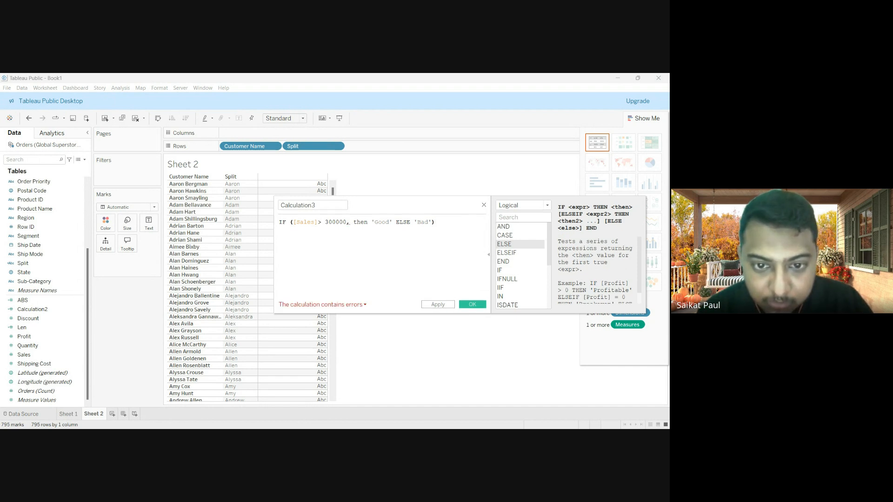
# - Try removing the comma after 300000, enclosing the number in single quotes and changing the comparison to >=
pyautogui.click(346, 223)
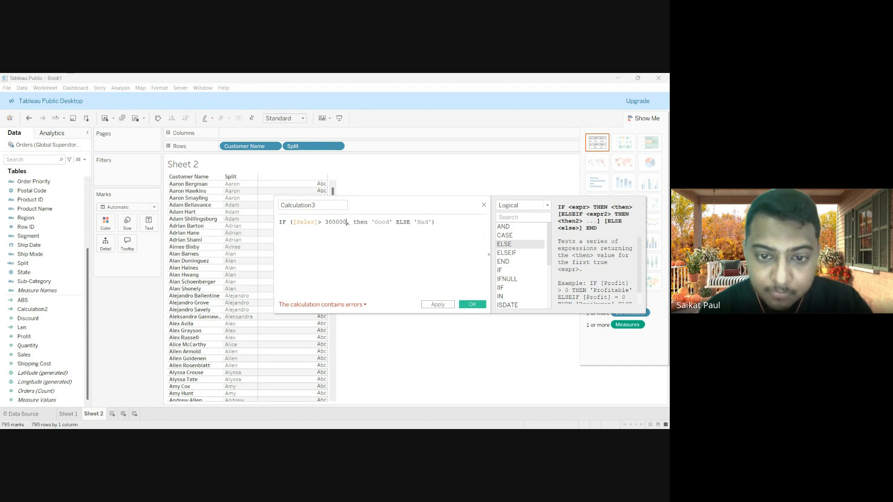
pyautogui.press('BackSpace')
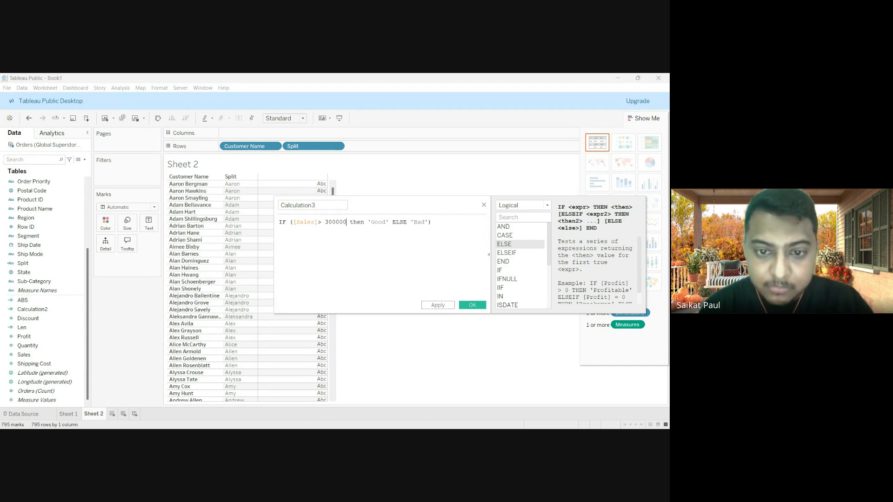
pyautogui.hotkey('ctrl', 'Left')
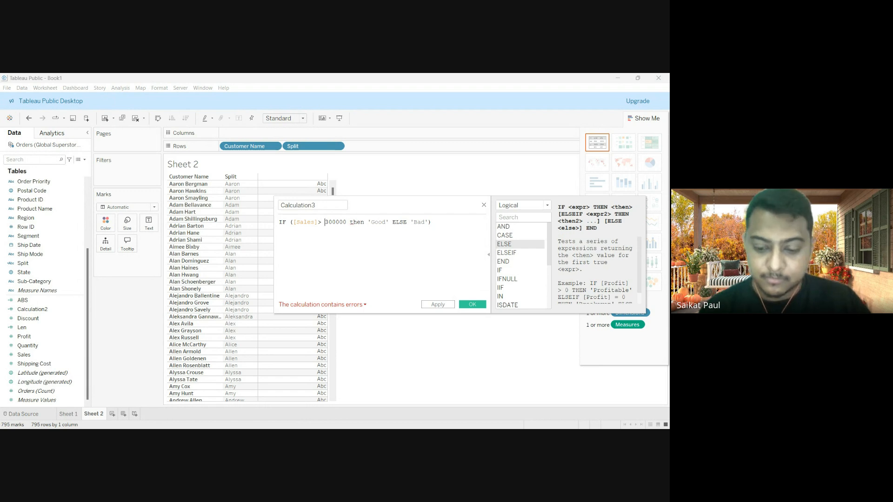
pyautogui.write("'")
pyautogui.click(350, 222)
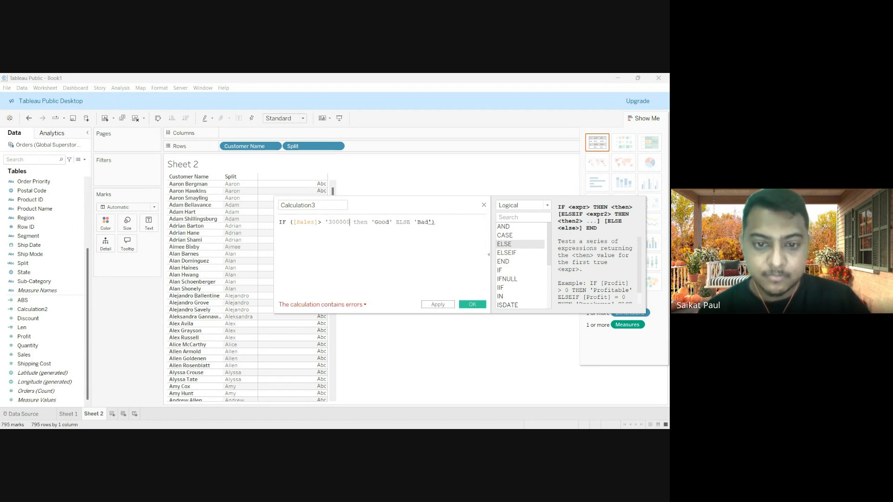
pyautogui.write("'")
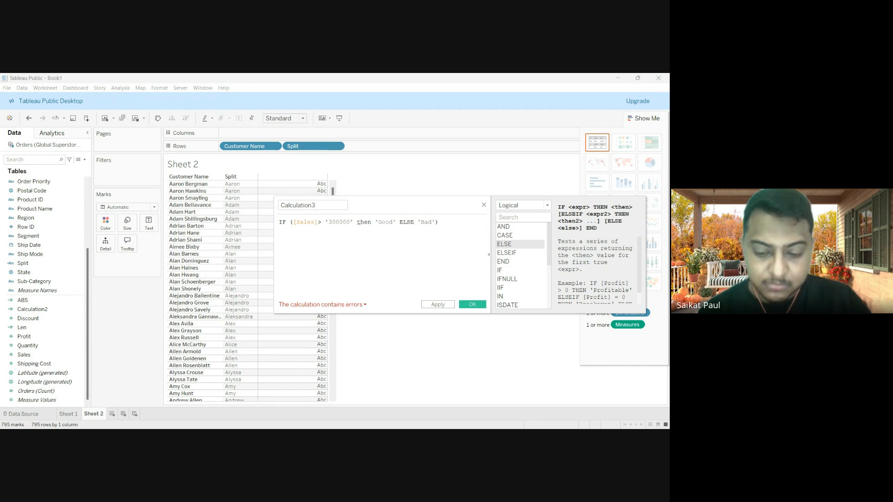
pyautogui.press('BackSpace')
pyautogui.write('>=')
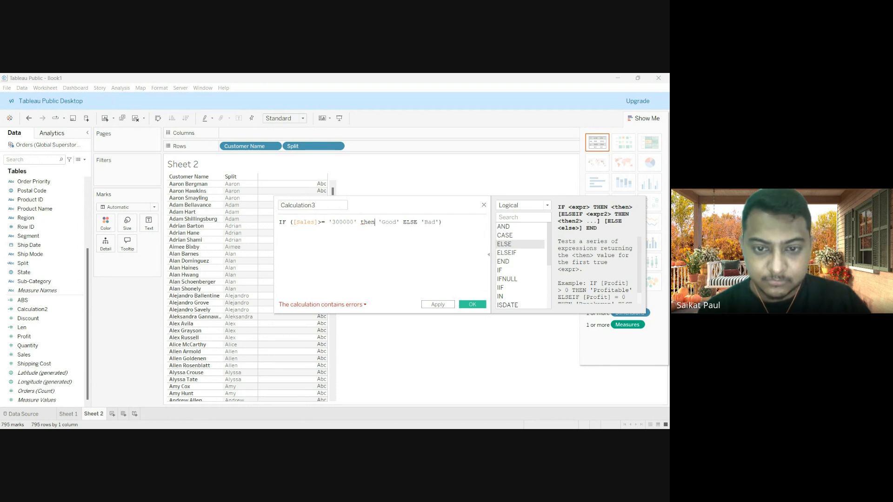
# - Try re-entering THEN as a recognized keyword and moving the closing parenthesis from after 'Bad' to after 'Good'
pyautogui.press('BackSpace')
pyautogui.press('BackSpace')
pyautogui.press('BackSpace')
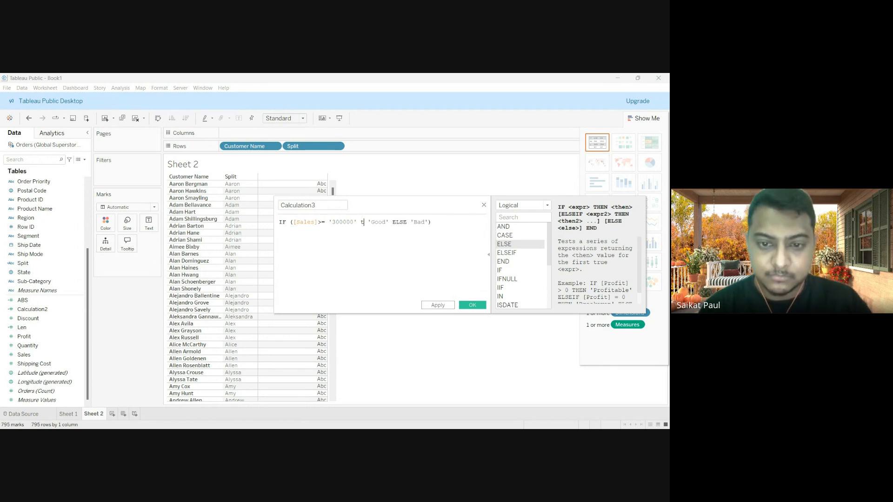
pyautogui.write('hen')
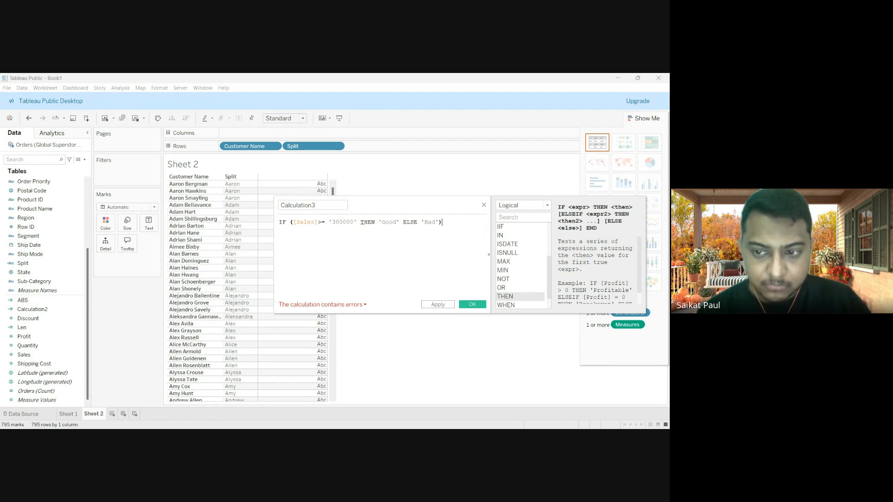
pyautogui.scroll(-1, 595, 271)
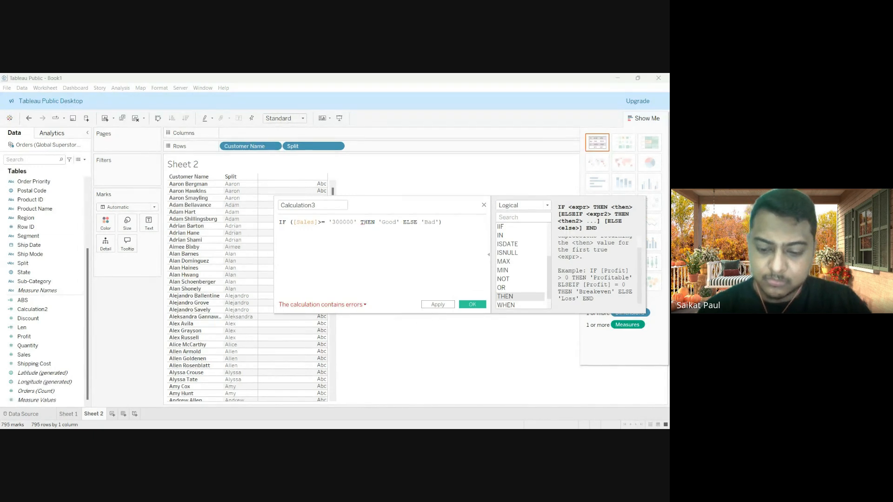
pyautogui.write(')')
pyautogui.press('BackSpace')
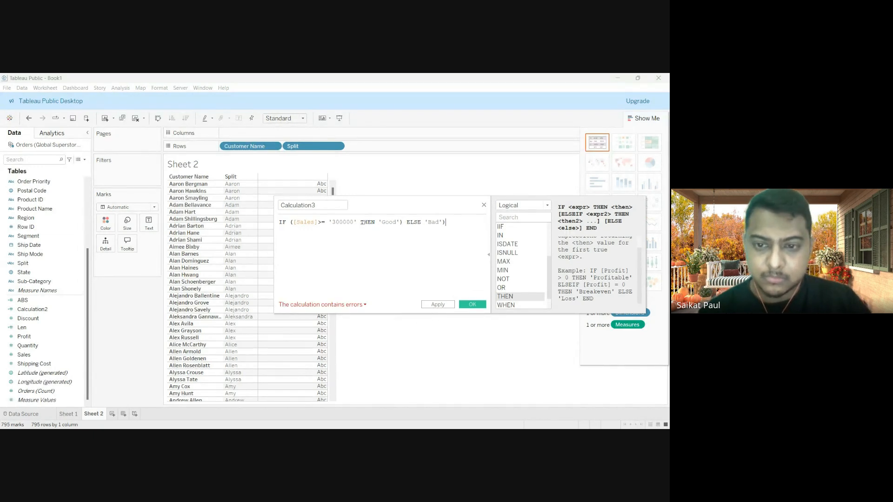
pyautogui.press('BackSpace')
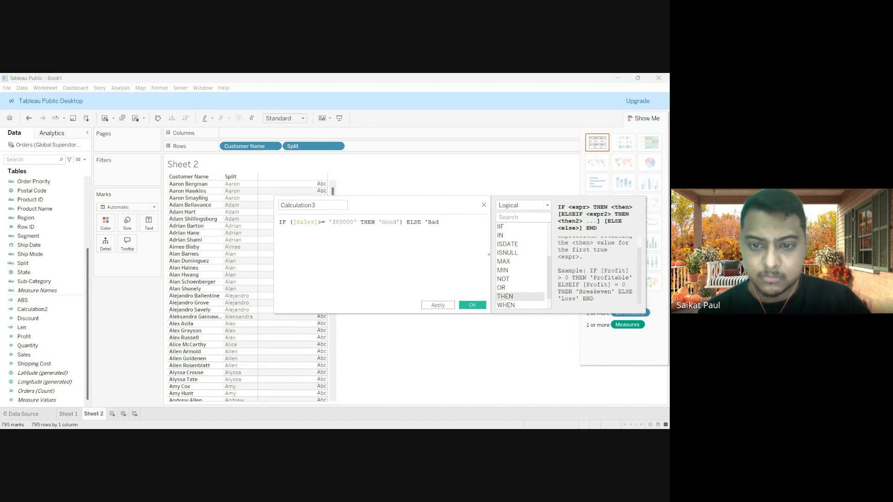
pyautogui.write("'")
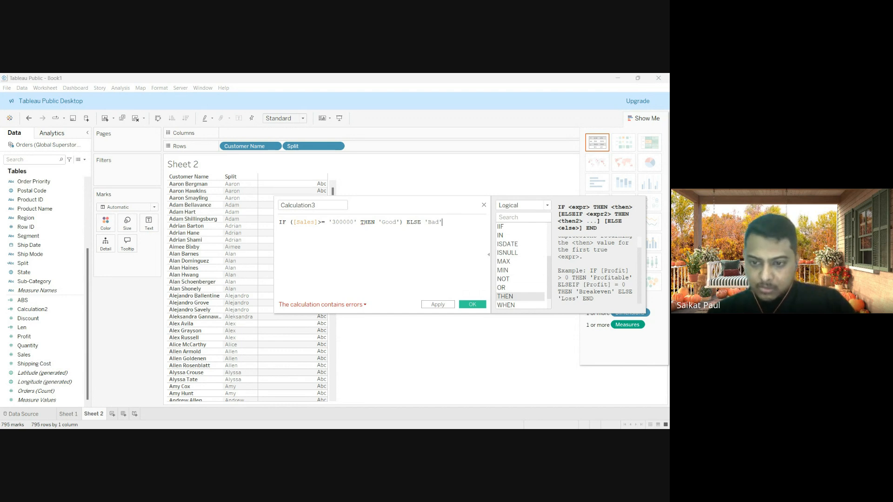
# - Try removing the quotes around 300000 and moving the closing parenthesis back to after 'Bad'
pyautogui.scroll(-1, 520, 288)
pyautogui.scroll(1, 521, 287)
pyautogui.scroll(2, 520, 284)
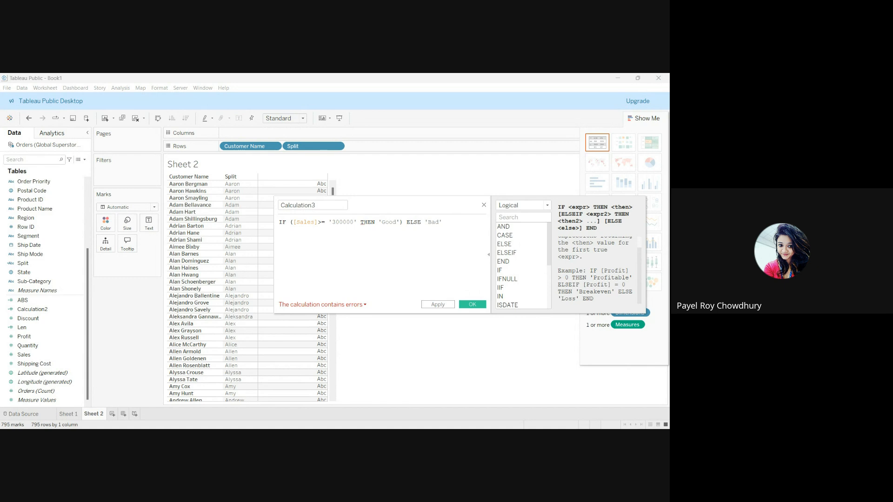
pyautogui.press('BackSpace')
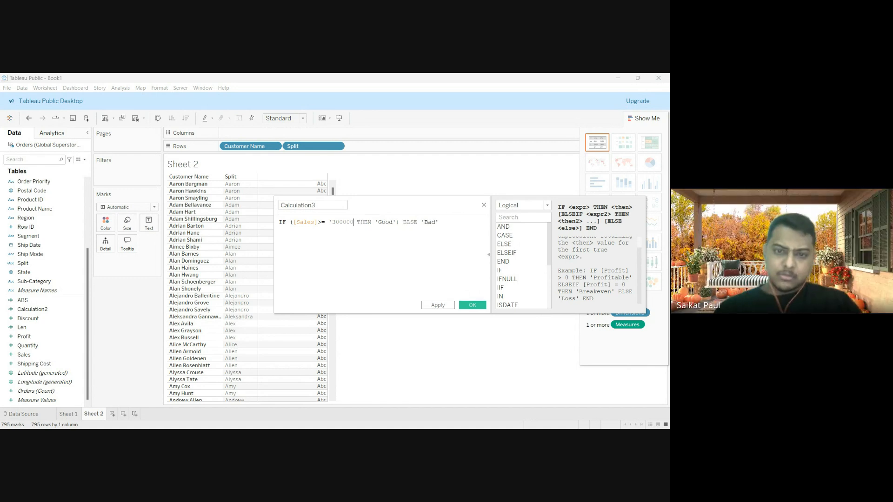
pyautogui.press('BackSpace')
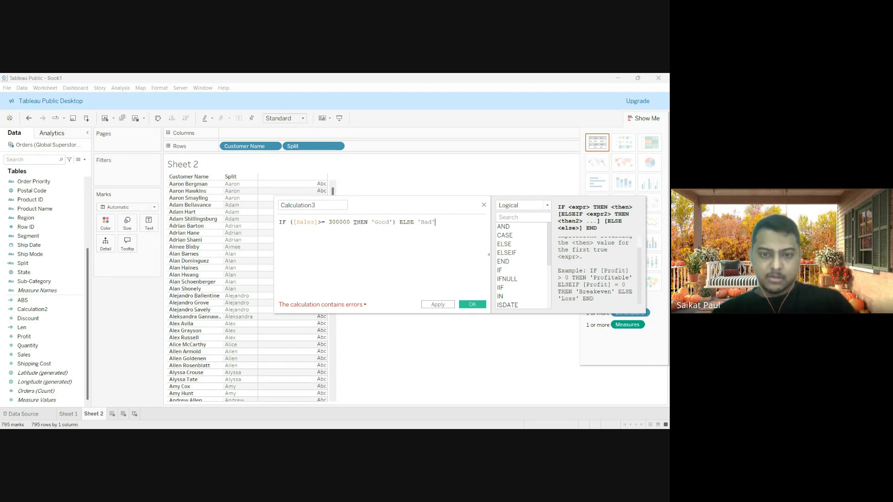
pyautogui.click(396, 222)
pyautogui.press('BackSpace')
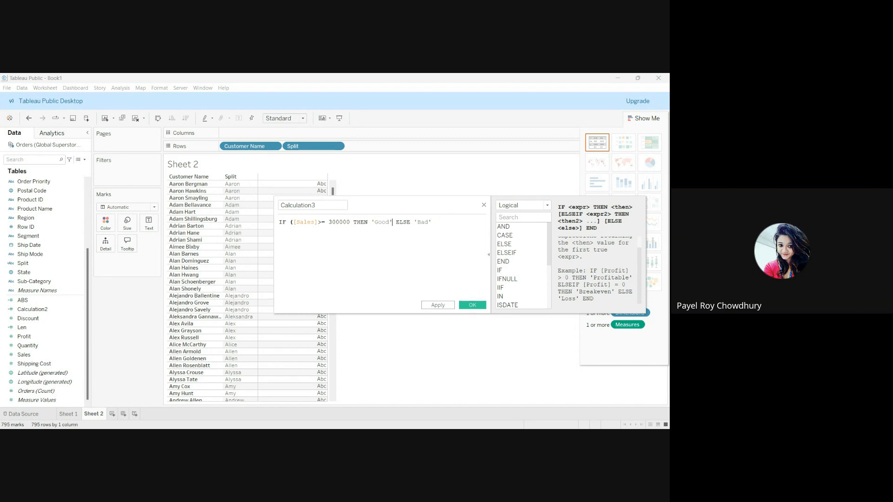
pyautogui.click(433, 222)
pyautogui.write(')')
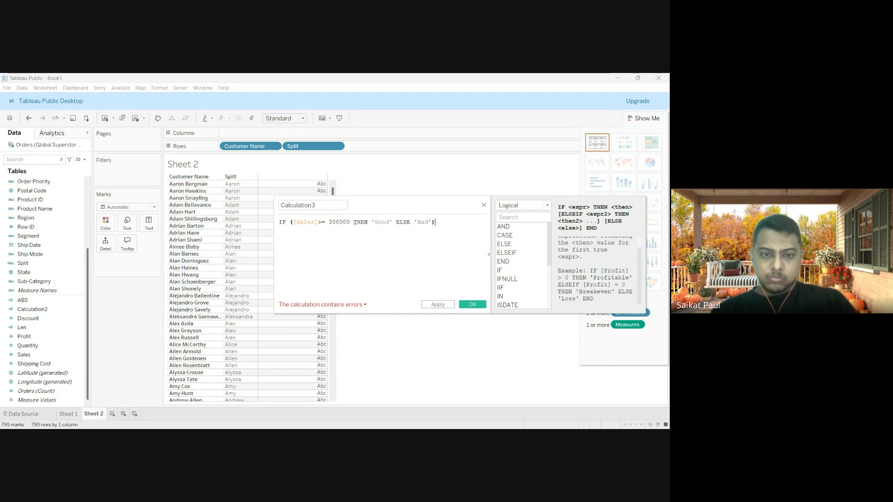
# - Try replacing IF with ELSEIF at the start of the formula, and clear the whole formula
pyautogui.click(286, 222)
pyautogui.press('BackSpace')
pyautogui.press('BackSpace')
pyautogui.write('elseif')
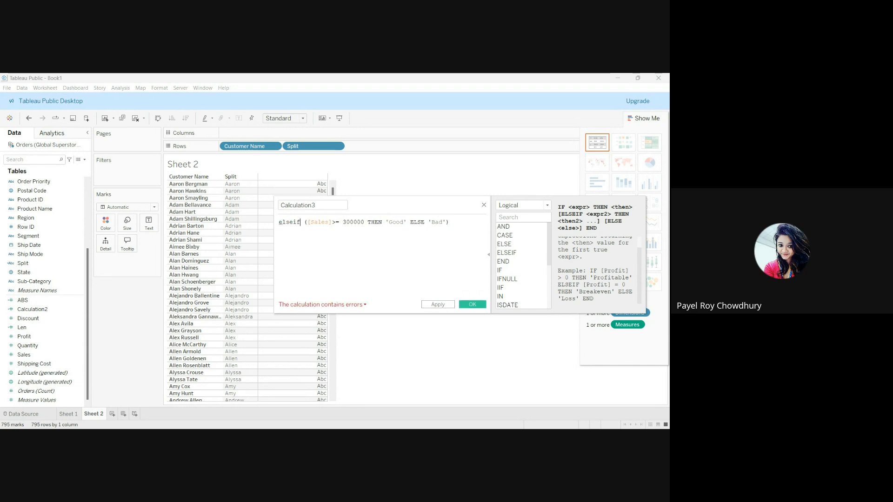
pyautogui.press('BackSpace')
pyautogui.press('Return')
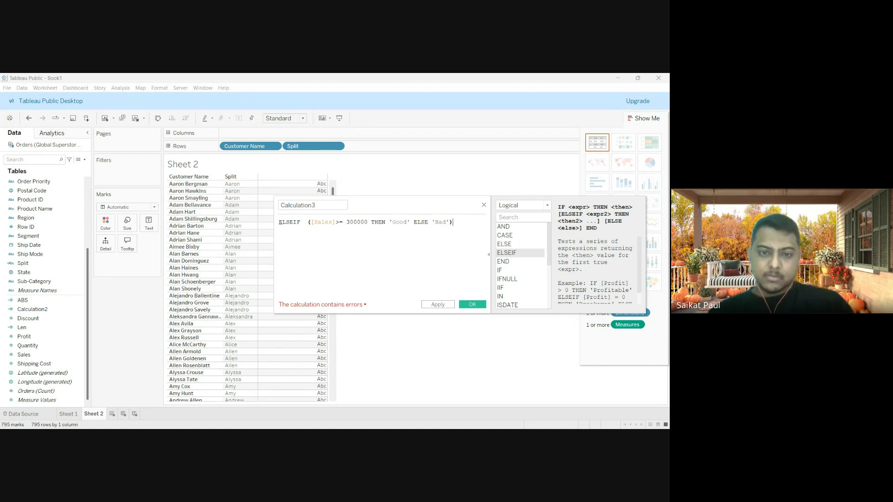
pyautogui.hotkey('ctrl', 'a')
pyautogui.press('BackSpace')
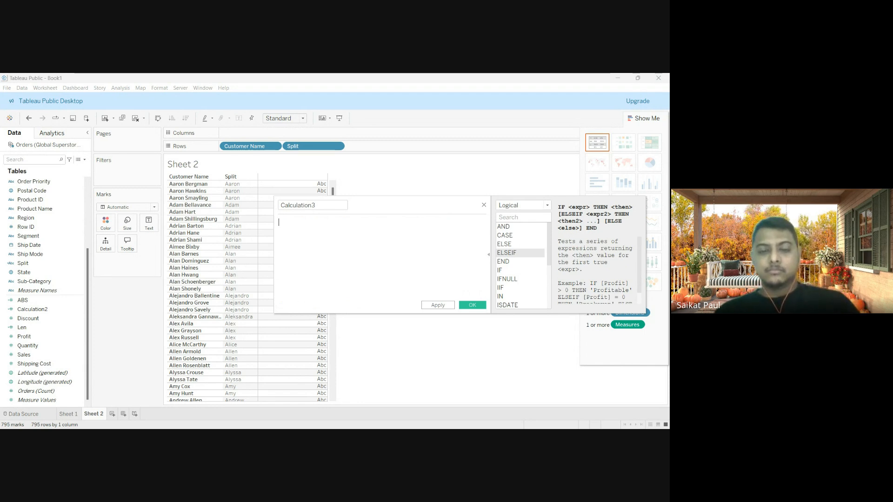
# - Look through the Logical functions again and reread the description and example of IF
pyautogui.scroll(-2, 521, 265)
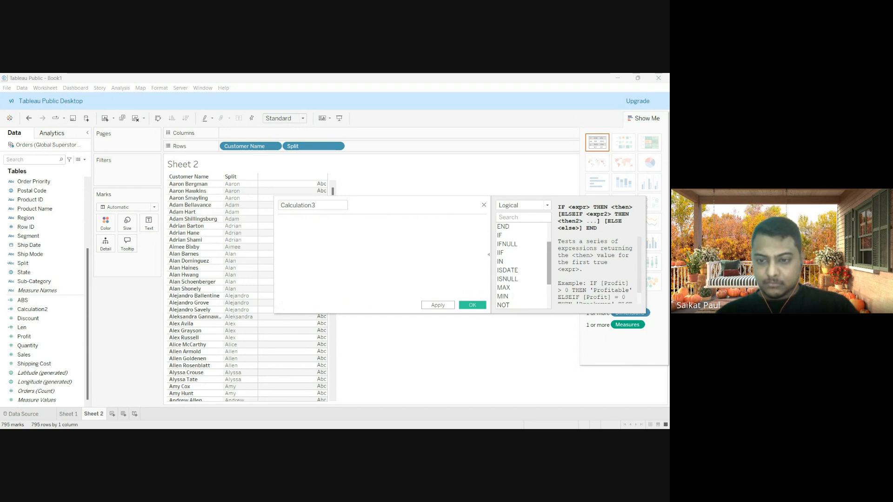
pyautogui.scroll(2, 517, 253)
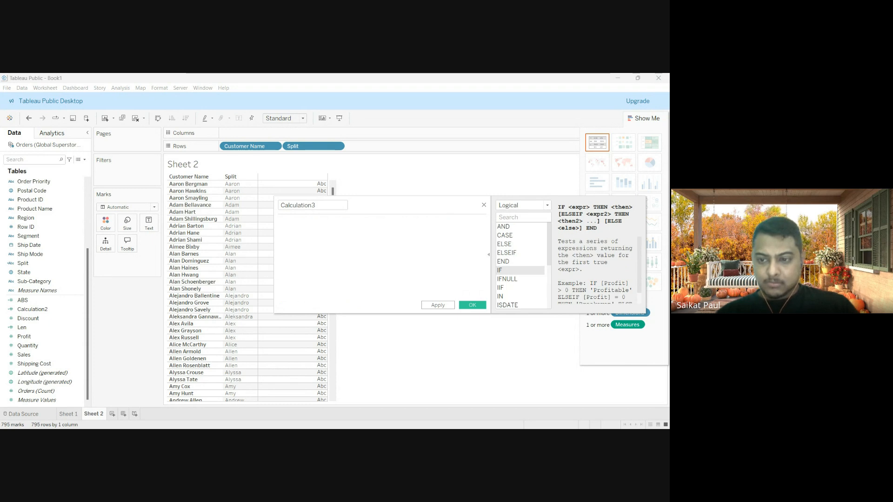
pyautogui.scroll(-1, 595, 260)
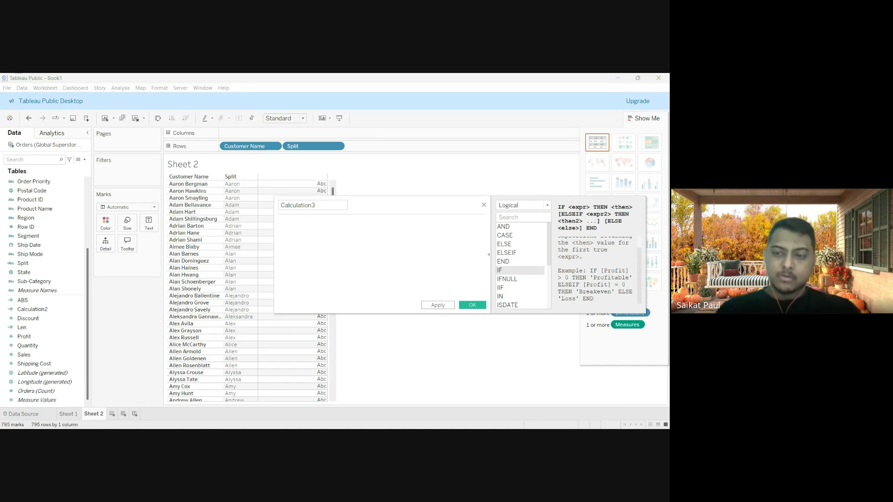
# - Start the Calculation3 formula with the branch if [Profit] > 0 THEN 'Profitable', using the recognized THEN keyword
pyautogui.write('if')
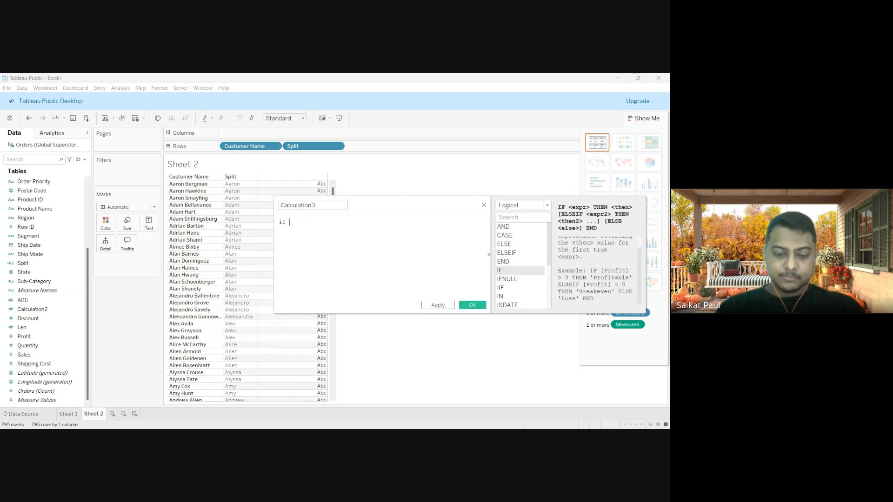
pyautogui.write(' pro')
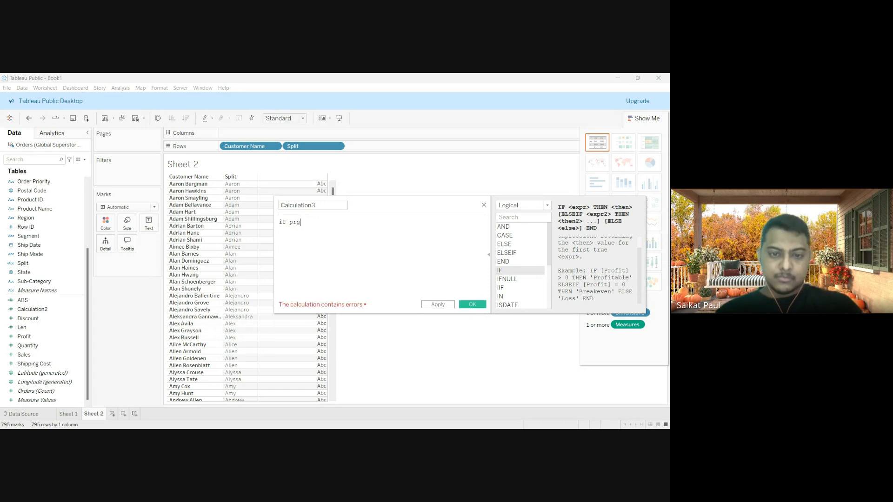
pyautogui.press('Return')
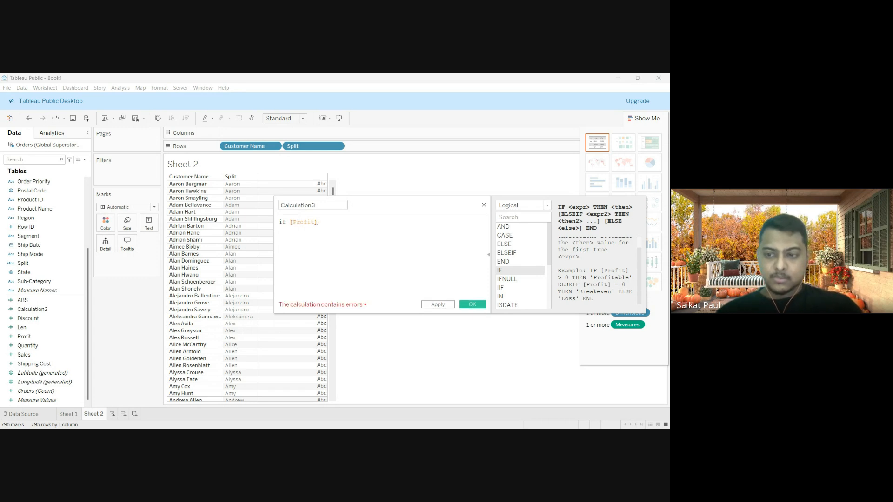
pyautogui.write('> 0')
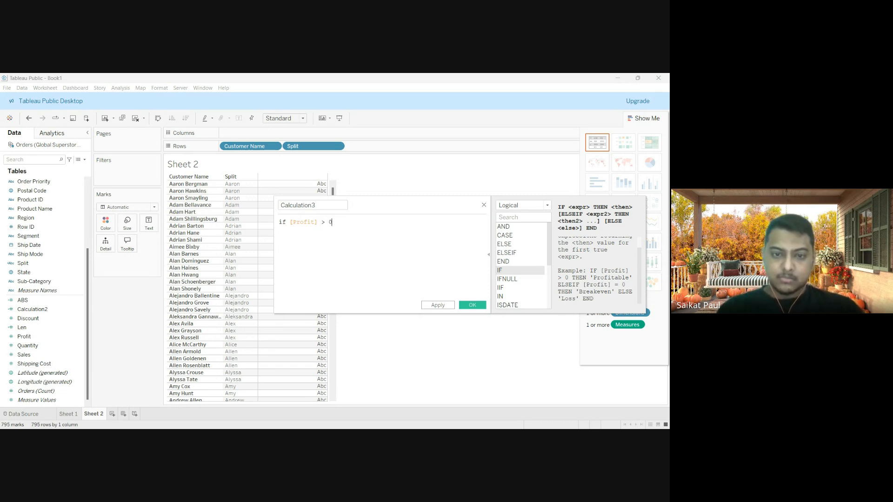
pyautogui.write(' then')
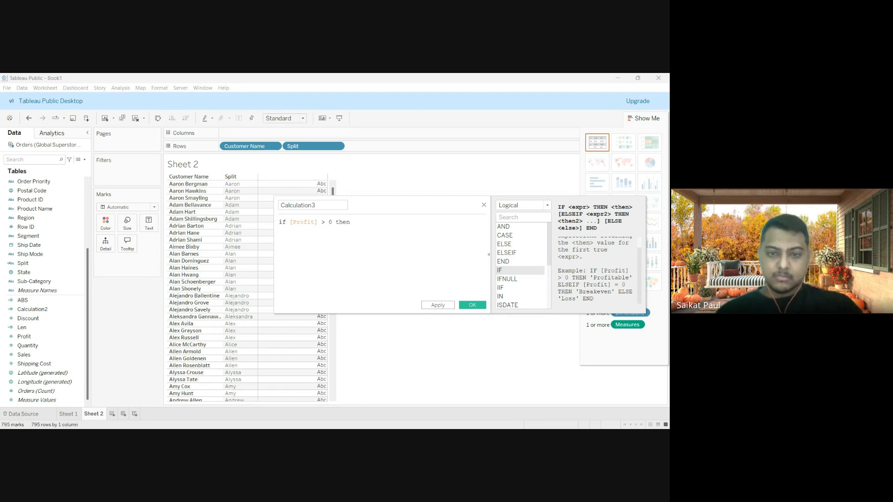
pyautogui.press('BackSpace')
pyautogui.press('BackSpace')
pyautogui.press('BackSpace')
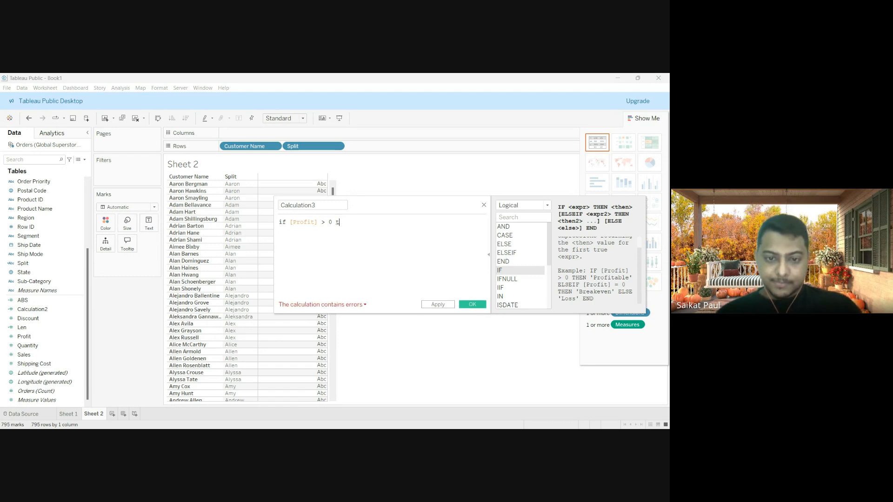
pyautogui.press('Return')
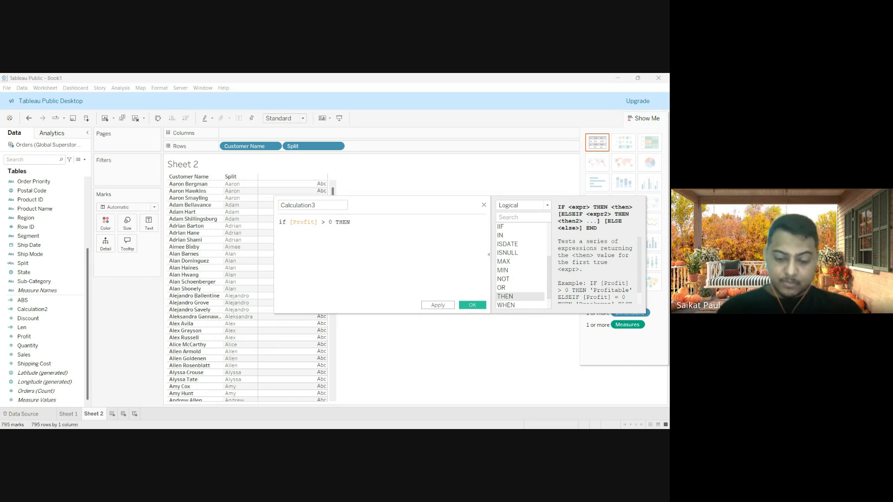
pyautogui.write("'Profitable'")
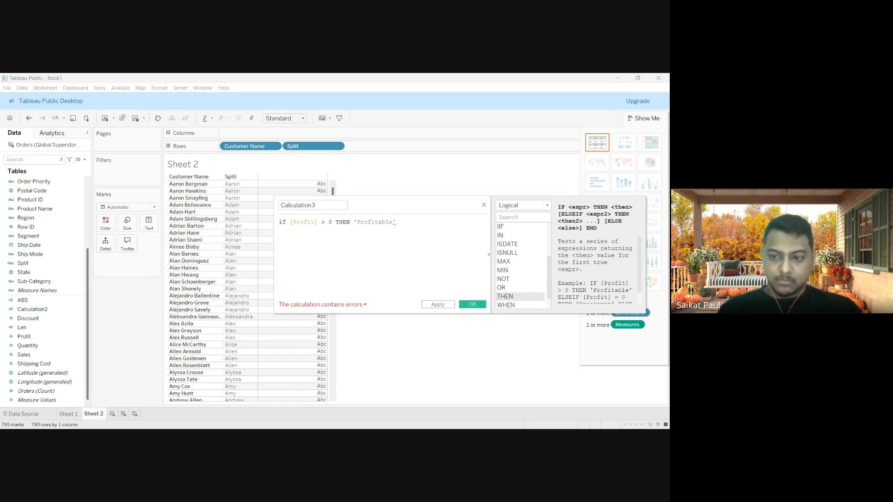
# - Append the second condition ELSEIF [Profit] =0 to the formula, using the recognized ELSEIF keyword and Profit field
pyautogui.write(' elseif')
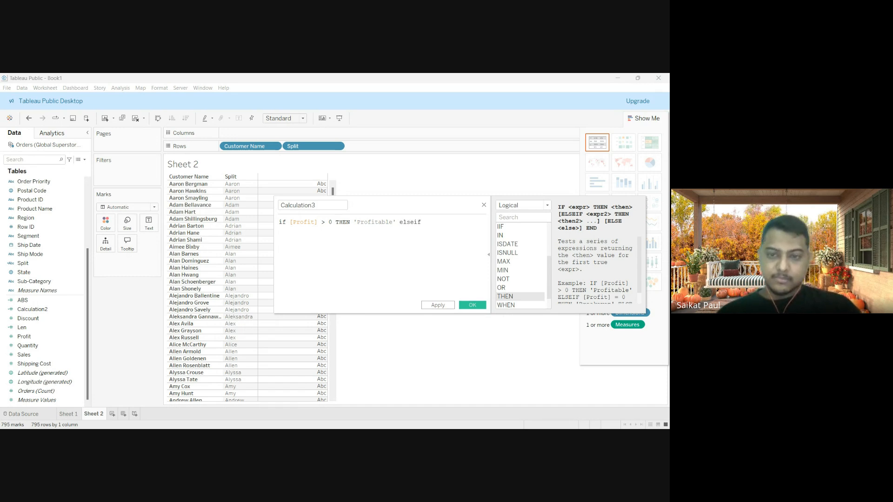
pyautogui.press('BackSpace')
pyautogui.press('BackSpace')
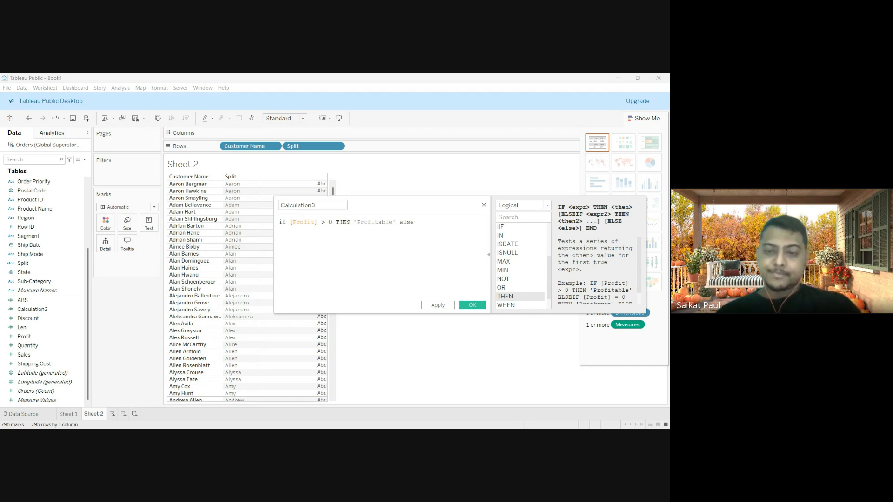
pyautogui.press('Return')
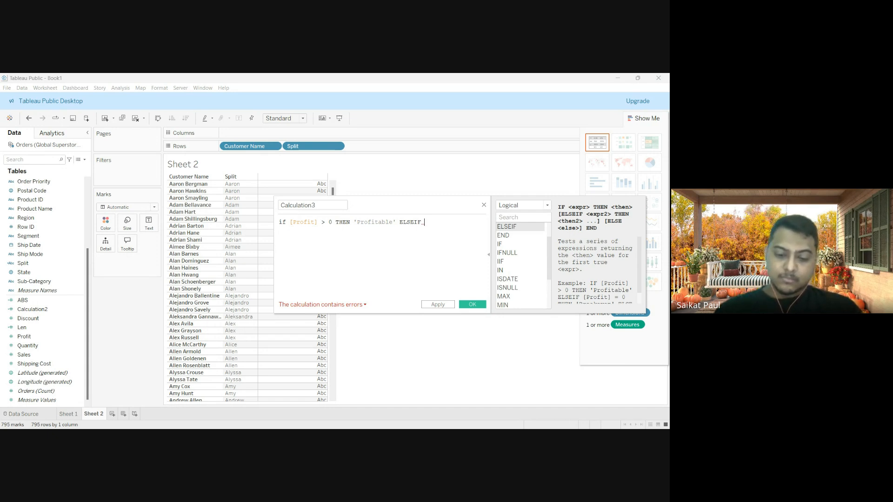
pyautogui.write('pro')
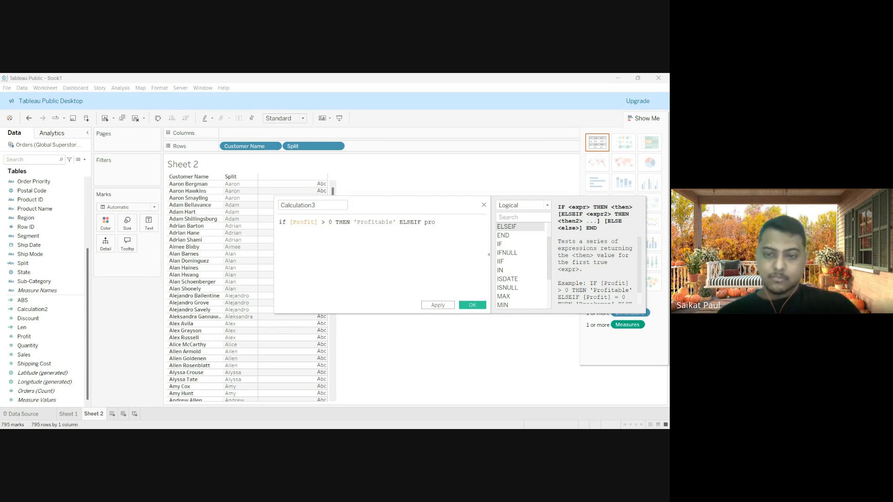
pyautogui.press('Return')
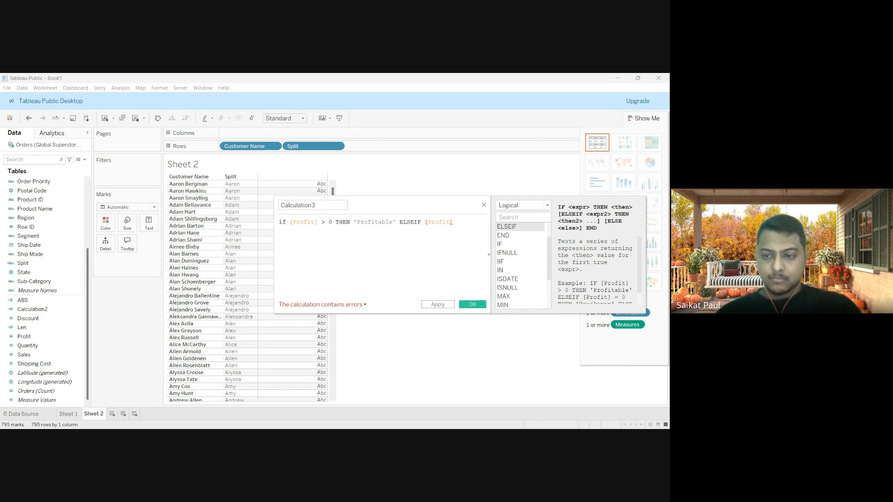
pyautogui.write('=0')
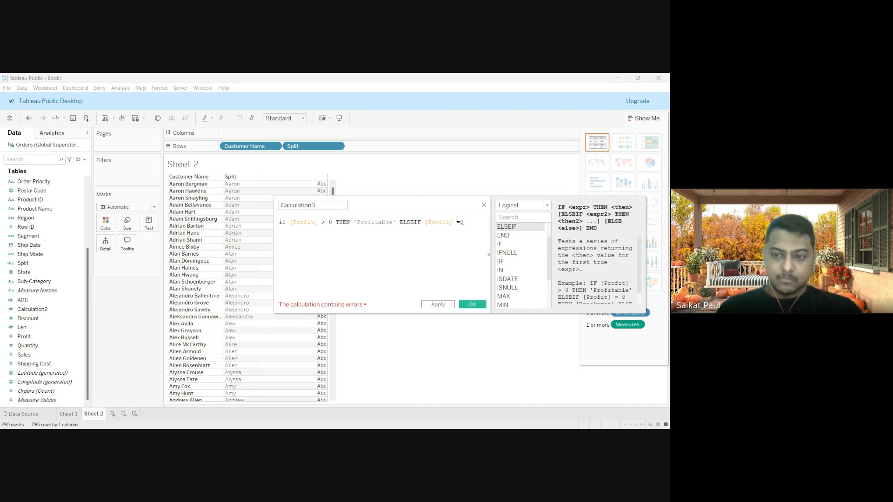
# - Give the zero-profit condition the result THEN 'Breakeven', following the IF function's example
pyautogui.scroll(-1, 595, 271)
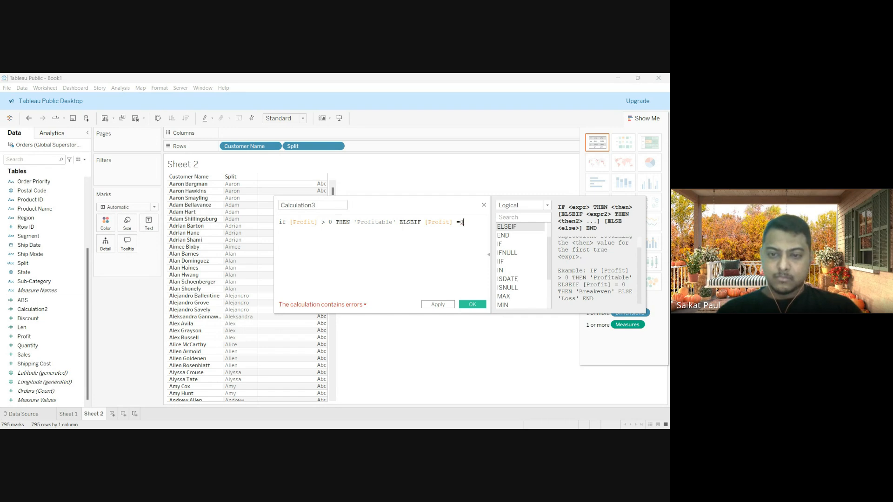
pyautogui.write('the')
pyautogui.press('Return')
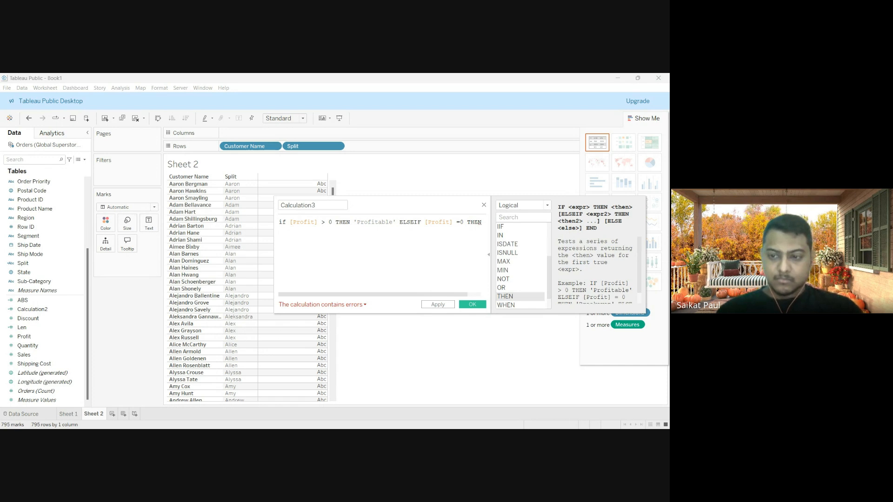
pyautogui.scroll(-1, 595, 270)
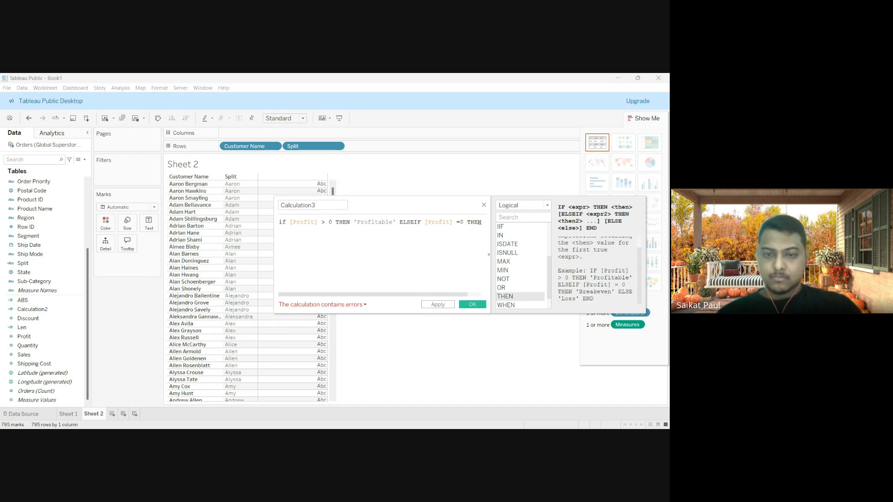
pyautogui.write("'")
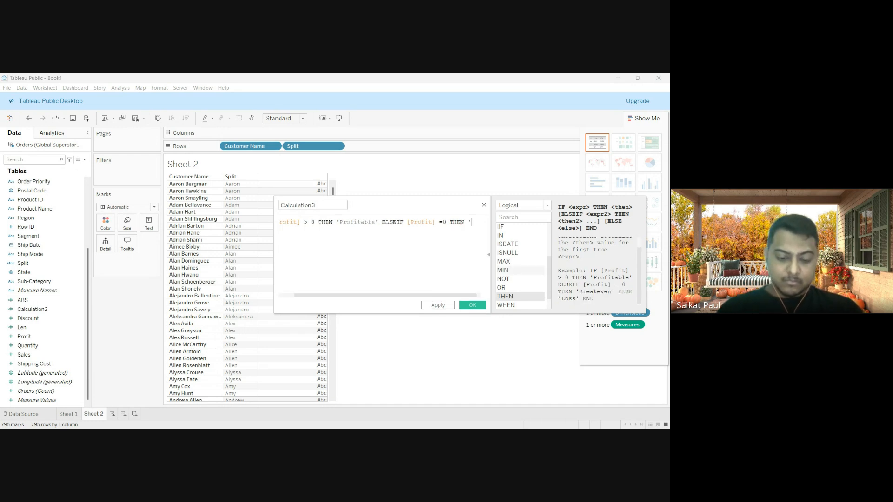
pyautogui.write('Breake')
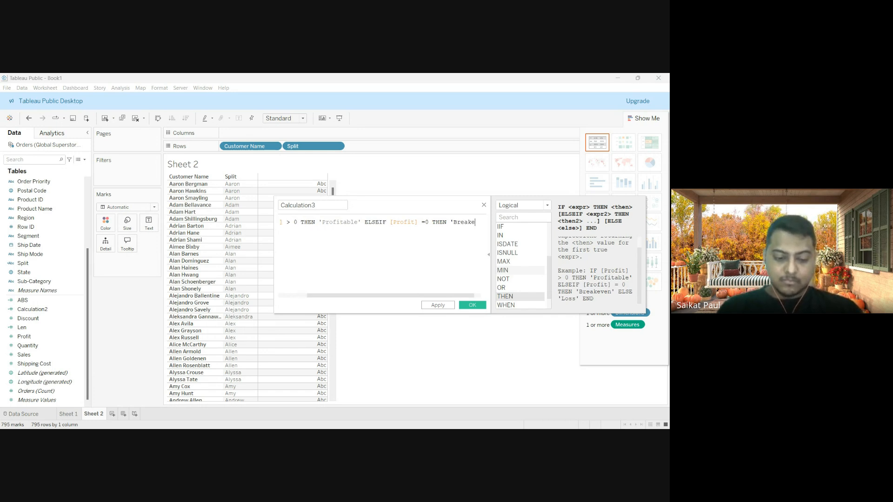
pyautogui.write("ven'")
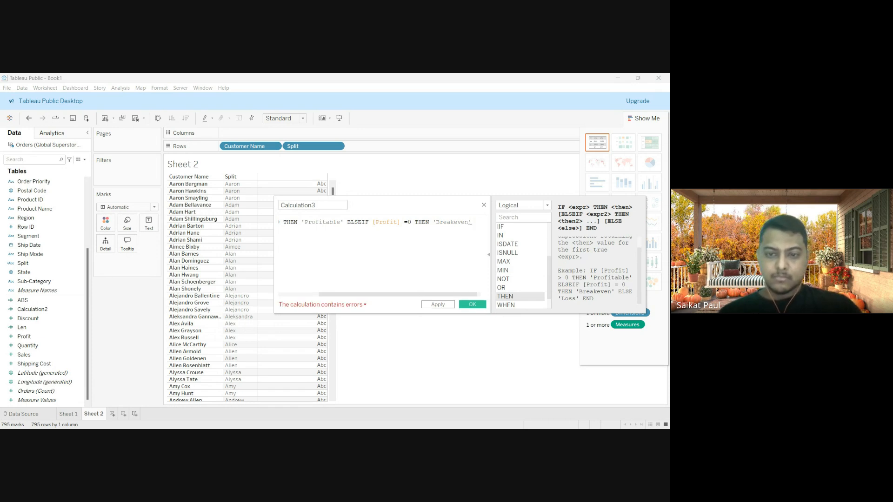
# - Finish the formula with ELSE 'loss' END and save the calculated field
pyautogui.write(' else')
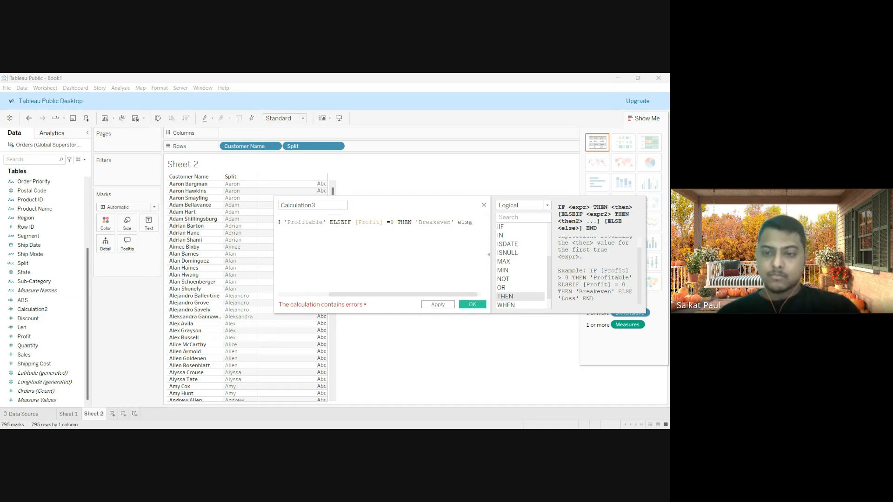
pyautogui.press('Return')
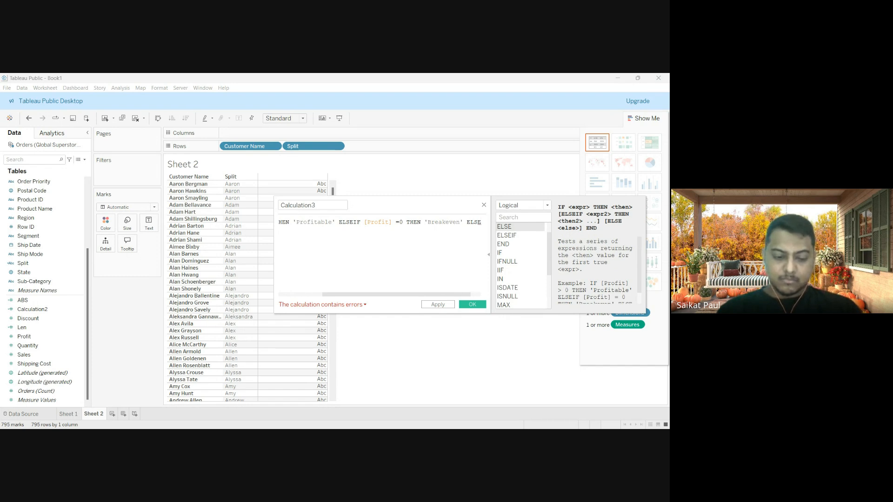
pyautogui.write("'loss'")
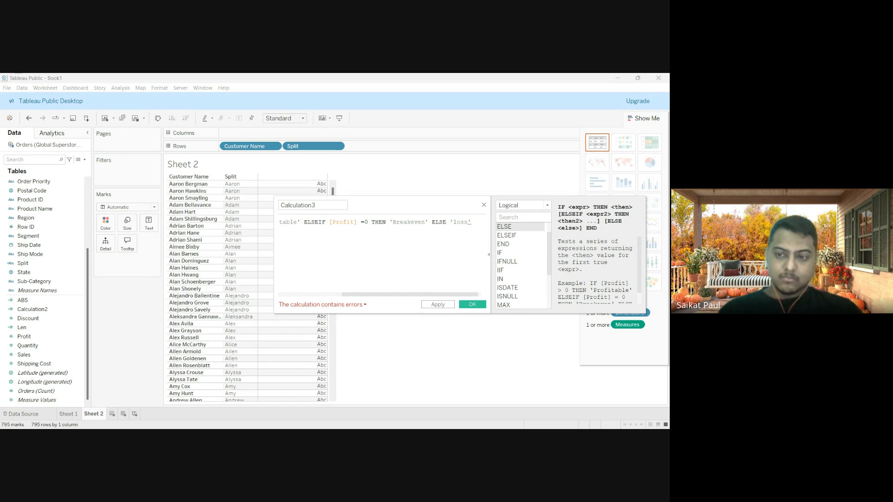
pyautogui.scroll(-1, 595, 272)
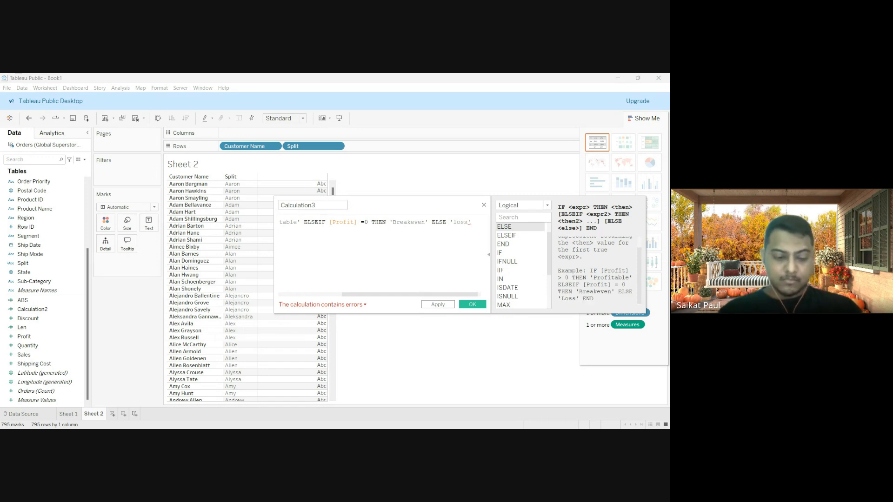
pyautogui.write('end')
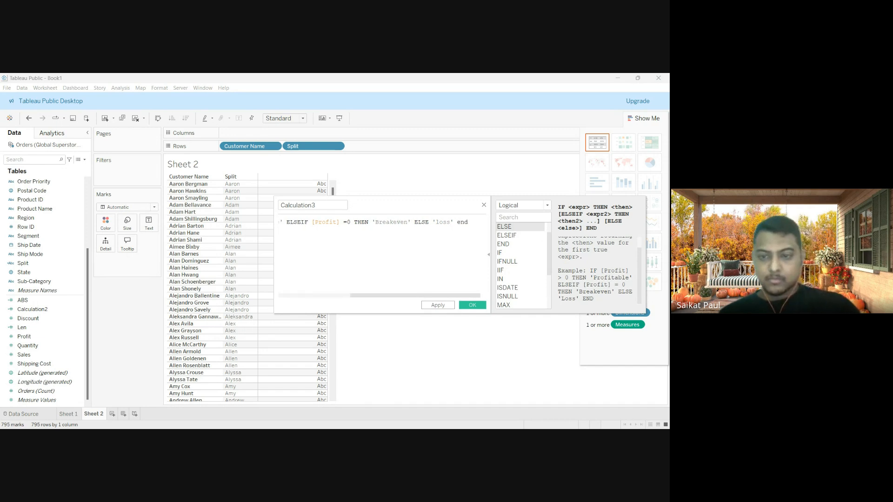
pyautogui.press('Return')
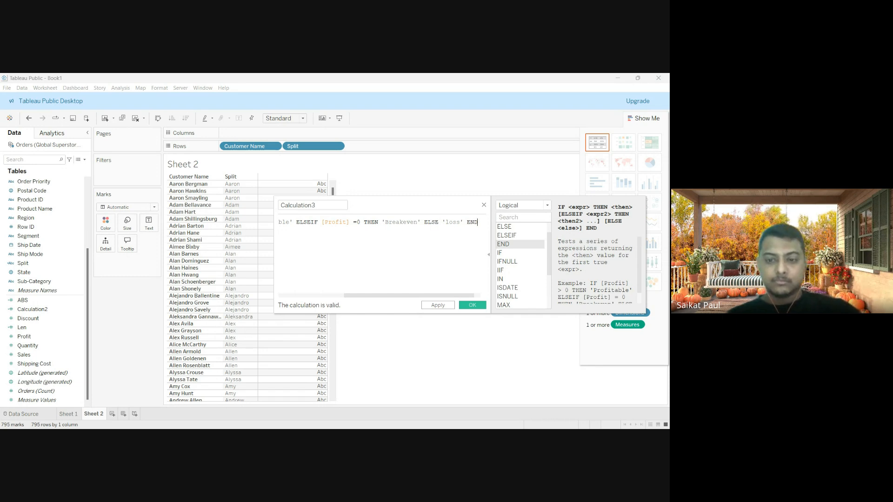
pyautogui.click(472, 305)
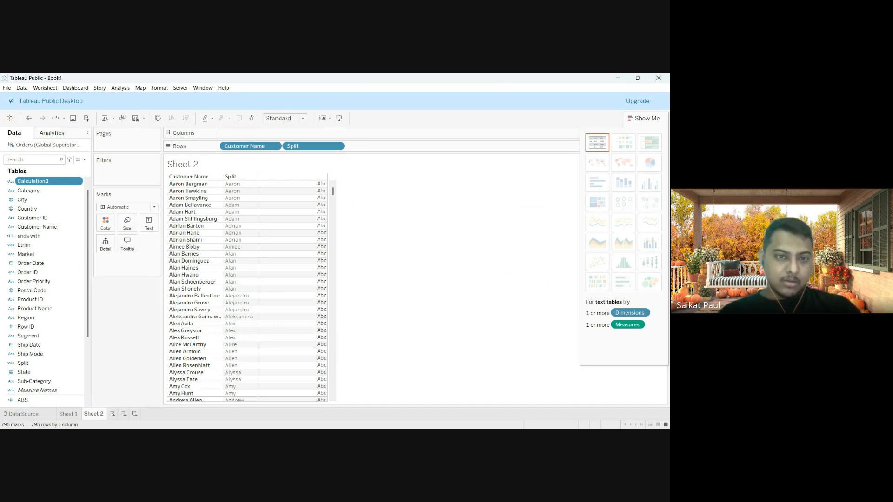
# - Remove Customer Name and Split from the rows of Sheet 2 to empty the view
pyautogui.moveTo(246, 146); pyautogui.dragTo(261, 186)
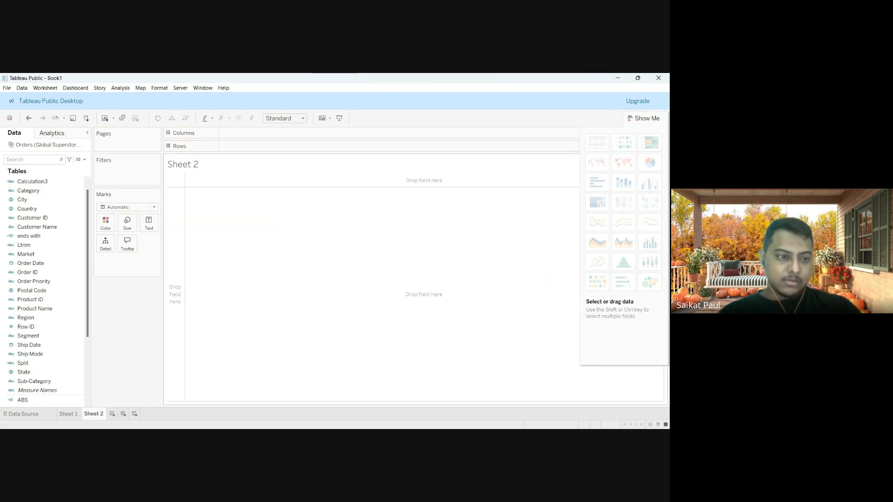
pyautogui.scroll(-5, 46, 309)
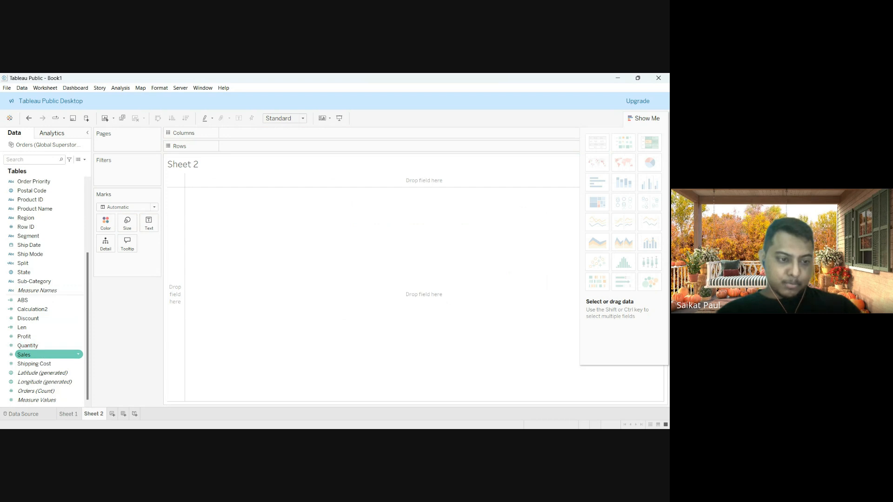
# - Review the formula of the Calculation3 field and close its editor without changing it
pyautogui.scroll(4, 46, 326)
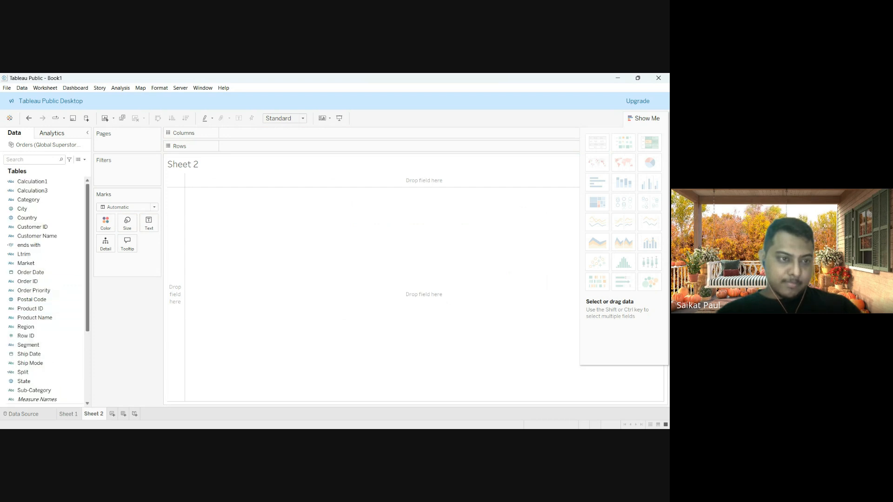
pyautogui.click(46, 191)
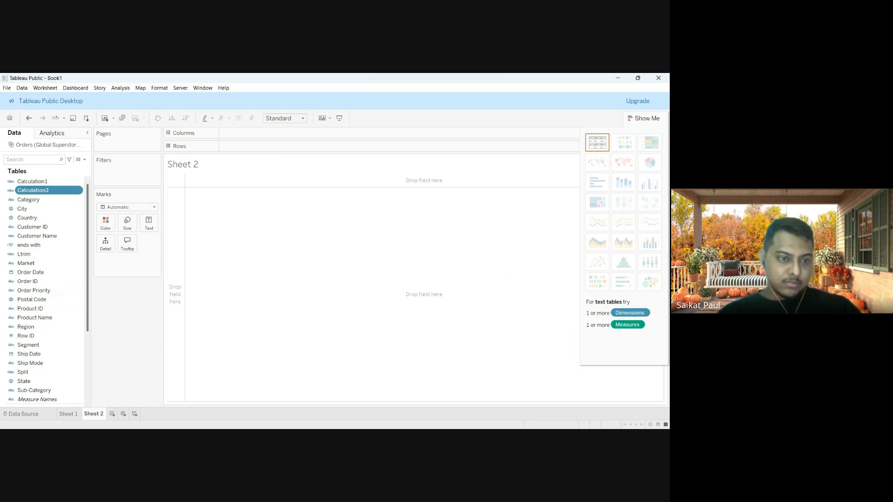
pyautogui.click(106, 223)
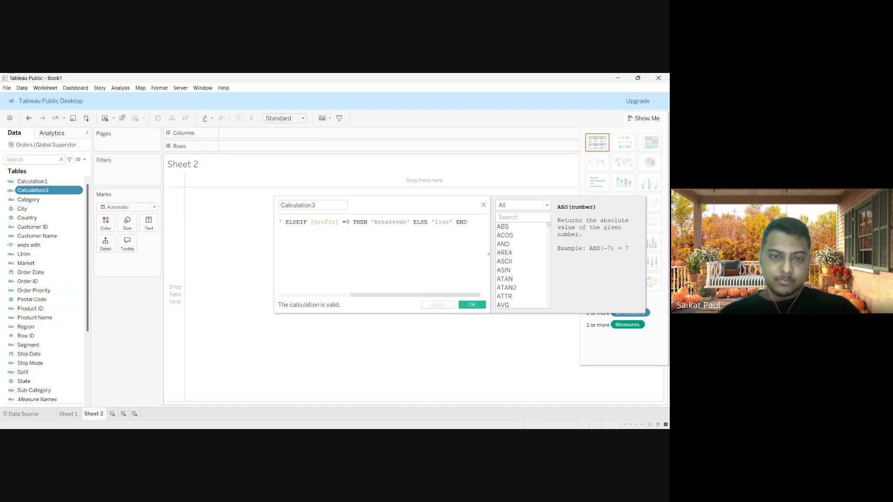
pyautogui.click(472, 305)
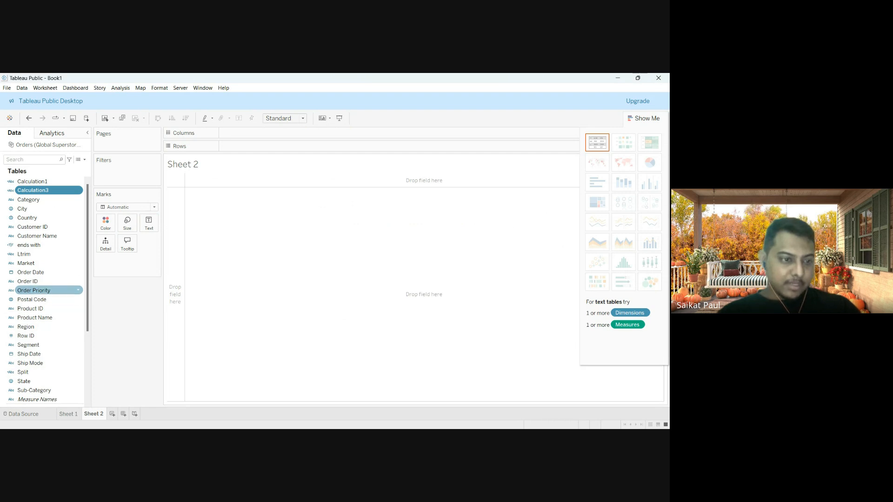
# - Build a text table of Profit by Region, with Region on rows
pyautogui.moveTo(26, 326); pyautogui.dragTo(237, 146)
pyautogui.scroll(-4, 47, 344)
pyautogui.click(38, 336)
pyautogui.moveTo(37, 336); pyautogui.dragTo(252, 133)
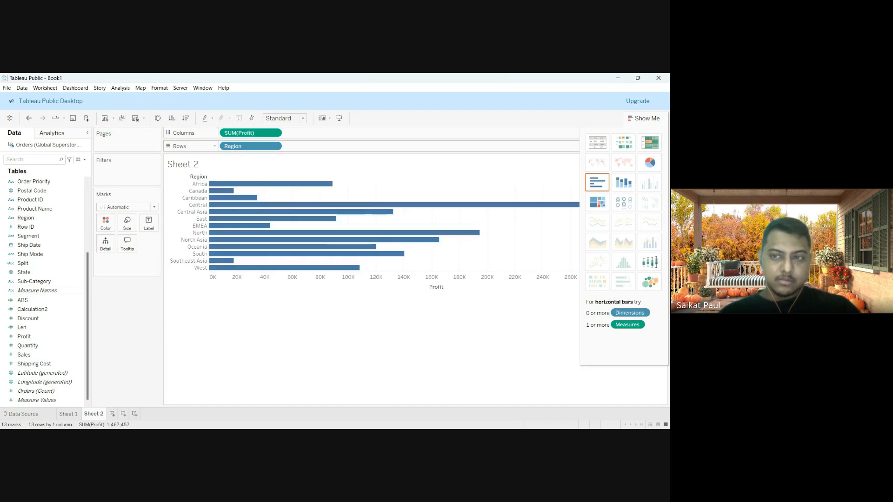
pyautogui.click(597, 142)
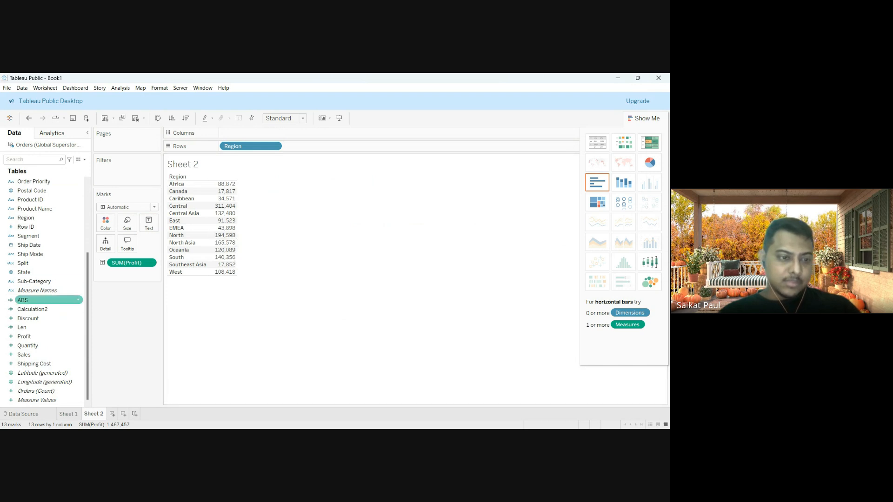
# - Add Calculation3 to the table as text and convert it to an attribute
pyautogui.scroll(4, 46, 199)
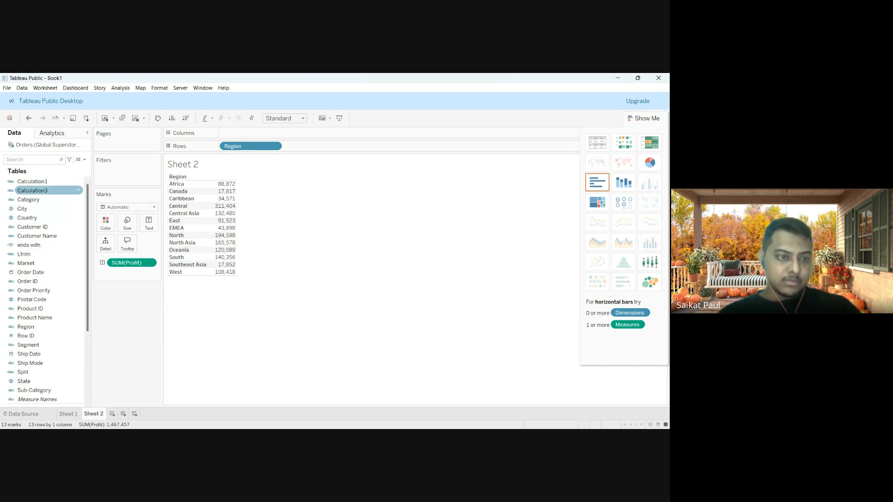
pyautogui.moveTo(46, 200); pyautogui.dragTo(149, 224)
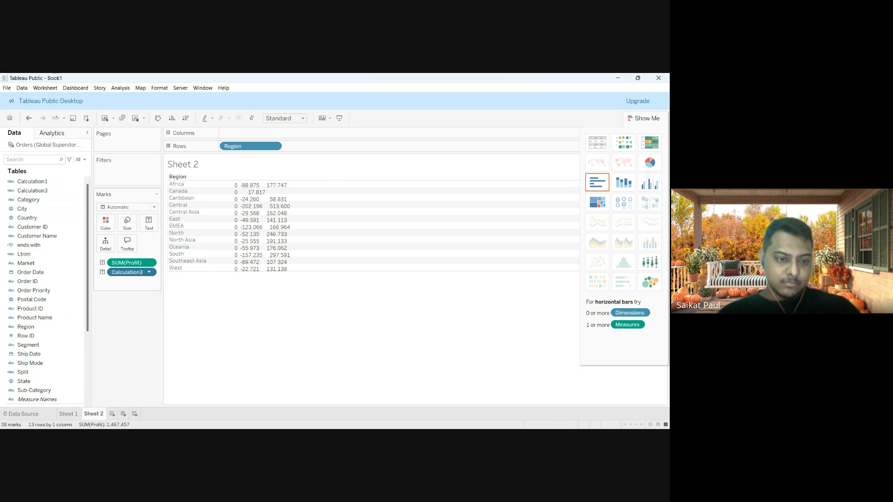
pyautogui.click(170, 349)
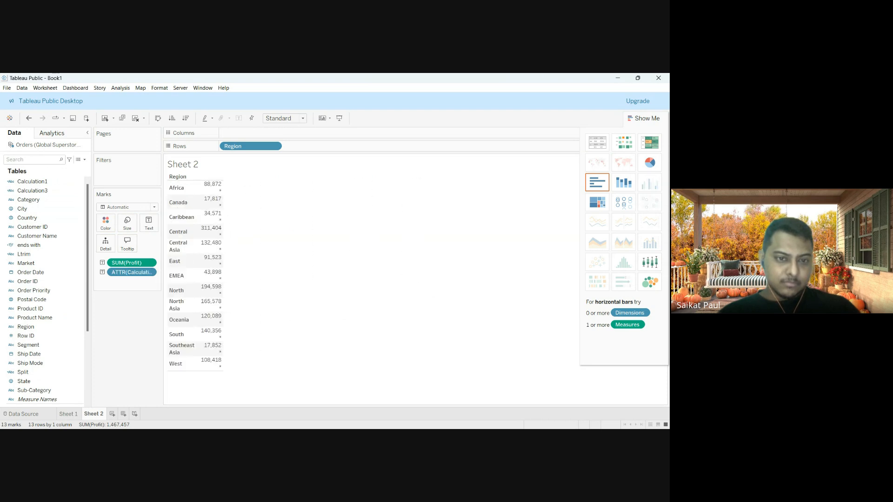
pyautogui.moveTo(212, 290)
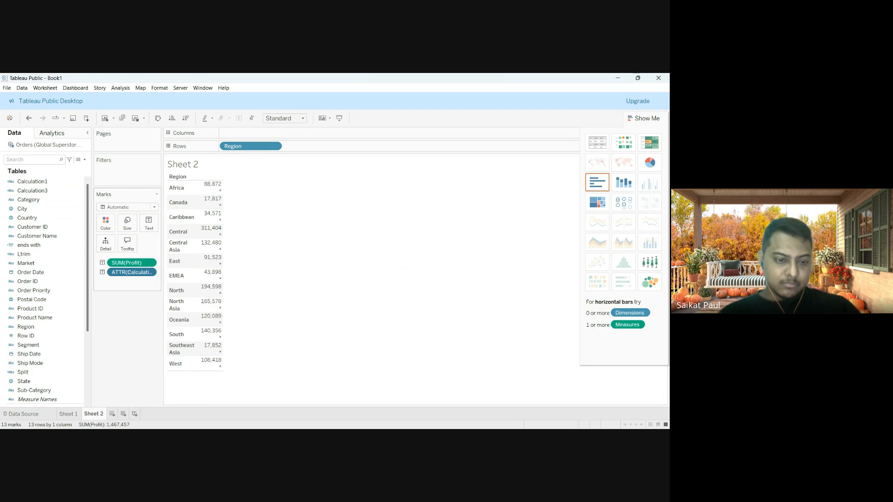
# - Clear the sheet by removing Calculation3, Region and Profit from the view
pyautogui.moveTo(132, 272); pyautogui.dragTo(129, 332)
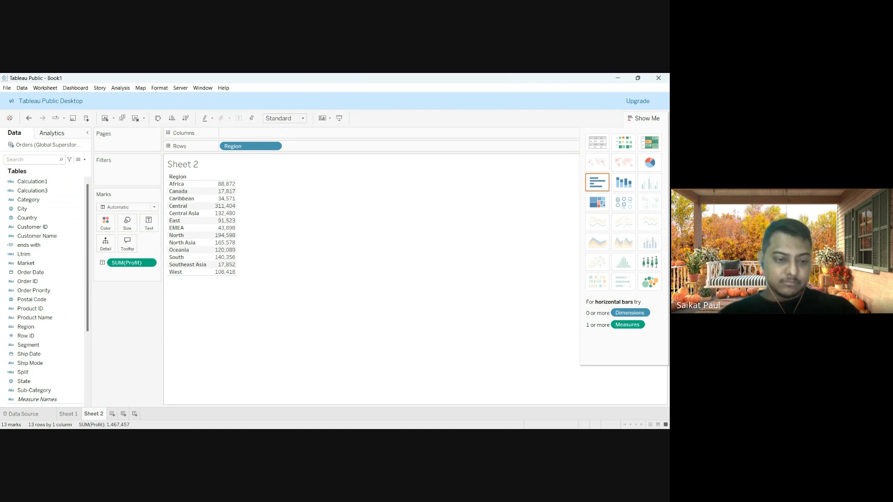
pyautogui.moveTo(251, 146); pyautogui.dragTo(269, 233)
pyautogui.moveTo(126, 263); pyautogui.dragTo(131, 325)
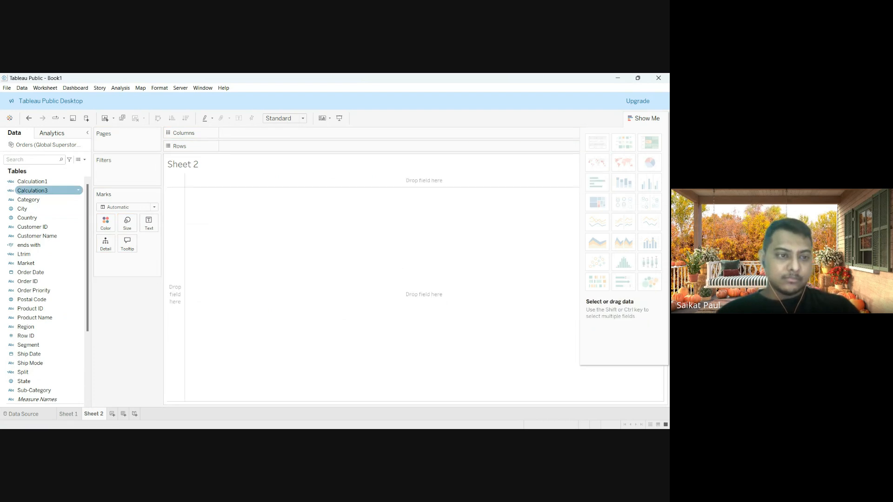
# - Build a text table of Profit by Calculation3, with Calculation3 on rows
pyautogui.doubleClick(33, 190)
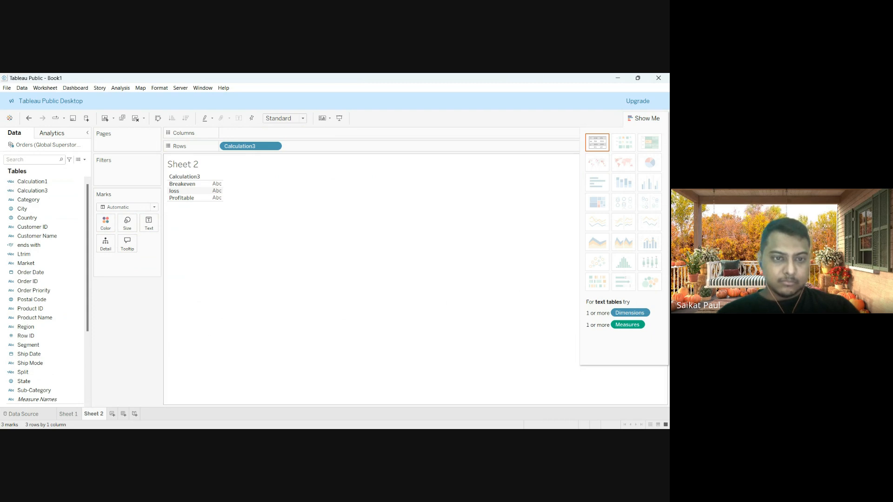
pyautogui.scroll(-4, 47, 327)
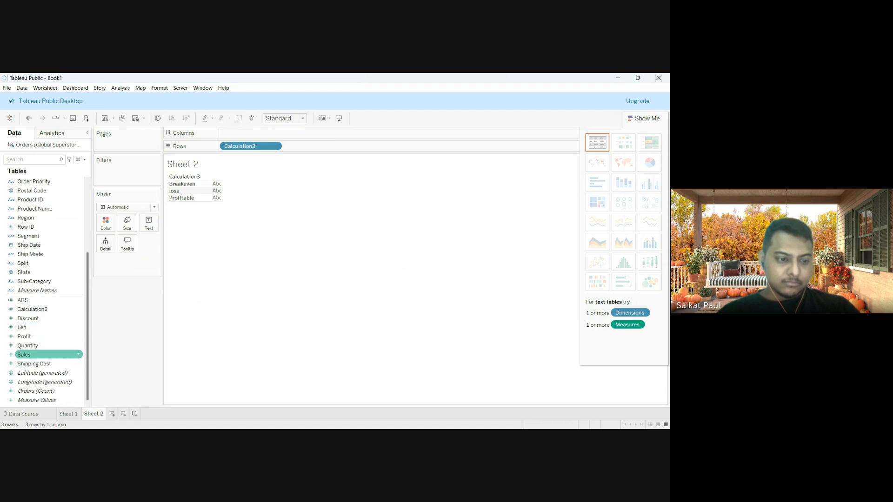
pyautogui.moveTo(24, 336); pyautogui.dragTo(251, 133)
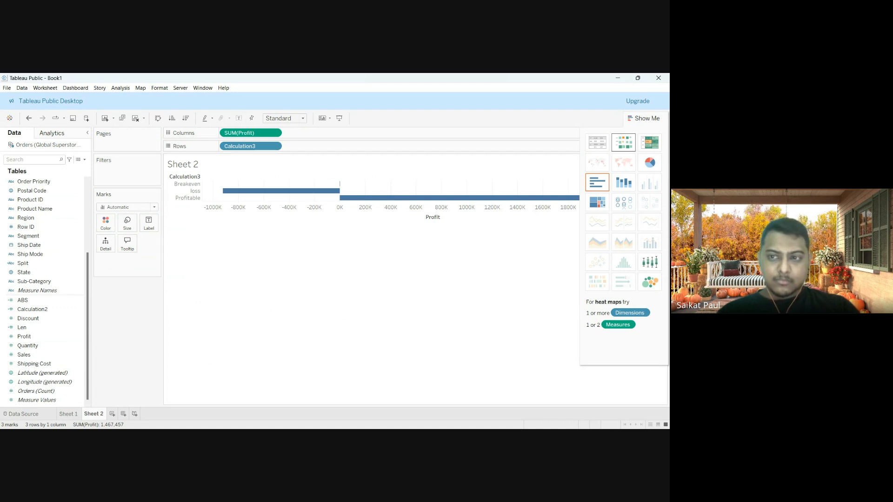
pyautogui.click(597, 142)
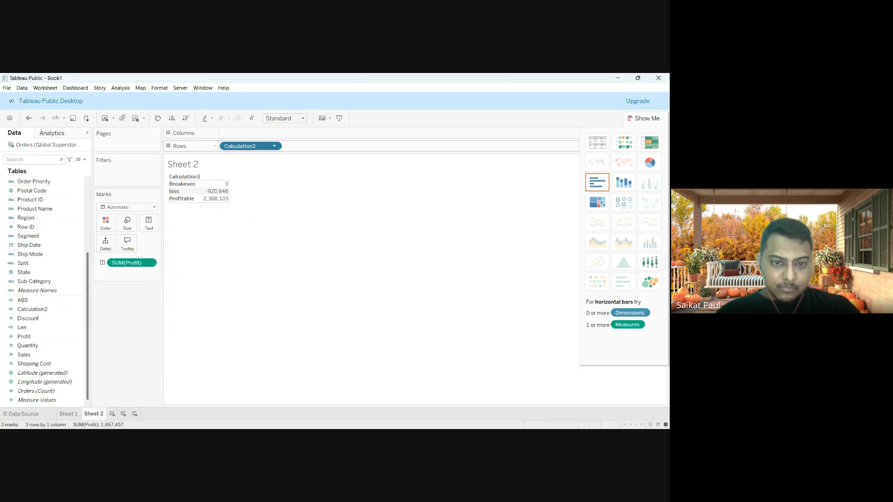
# - Convert Calculation3 to a count shown with Profit in a text table, and remove both measures from the sheet
pyautogui.click(320, 242)
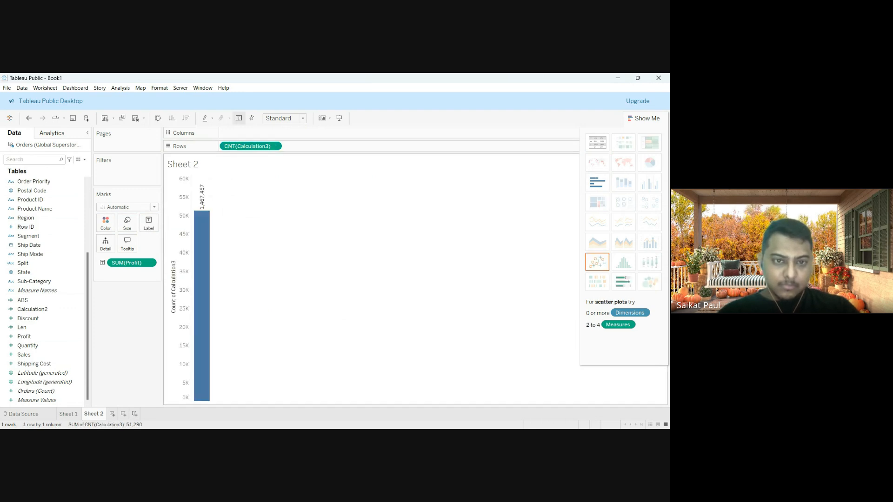
pyautogui.click(597, 143)
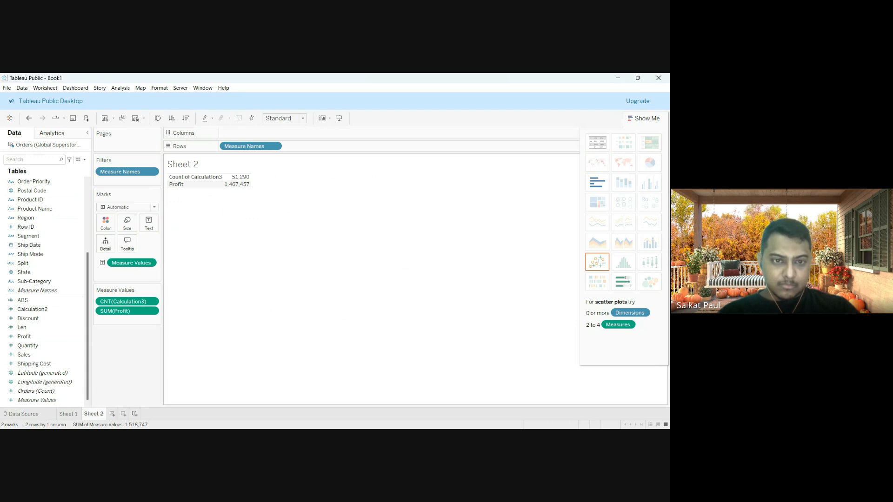
pyautogui.moveTo(121, 311); pyautogui.dragTo(128, 356)
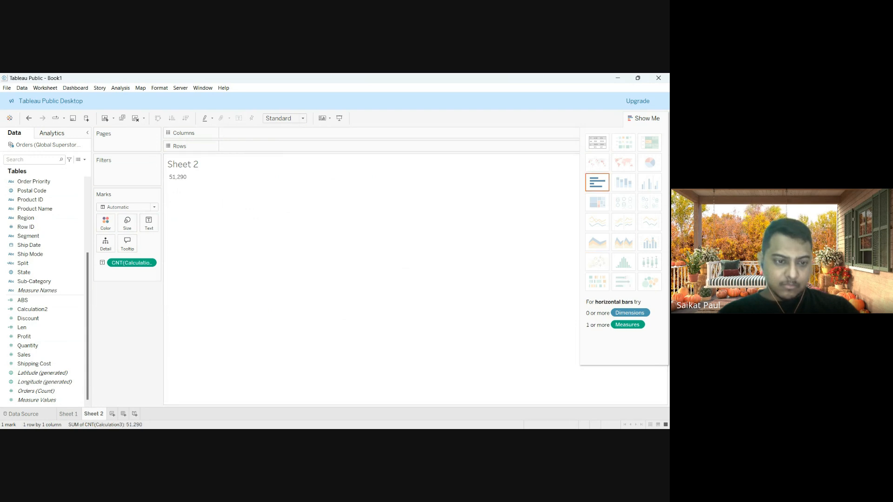
pyautogui.moveTo(127, 263); pyautogui.dragTo(128, 326)
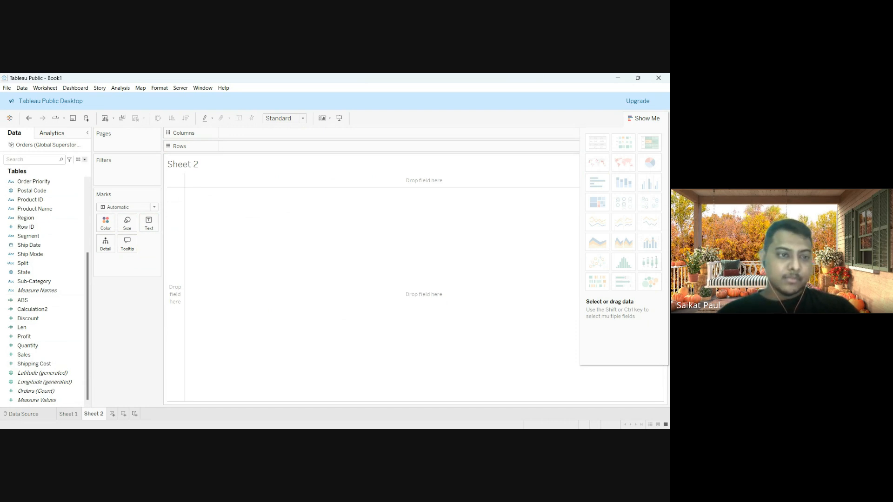
# - Start a new calculated field and filter its function list to the Date category
pyautogui.click(112, 169)
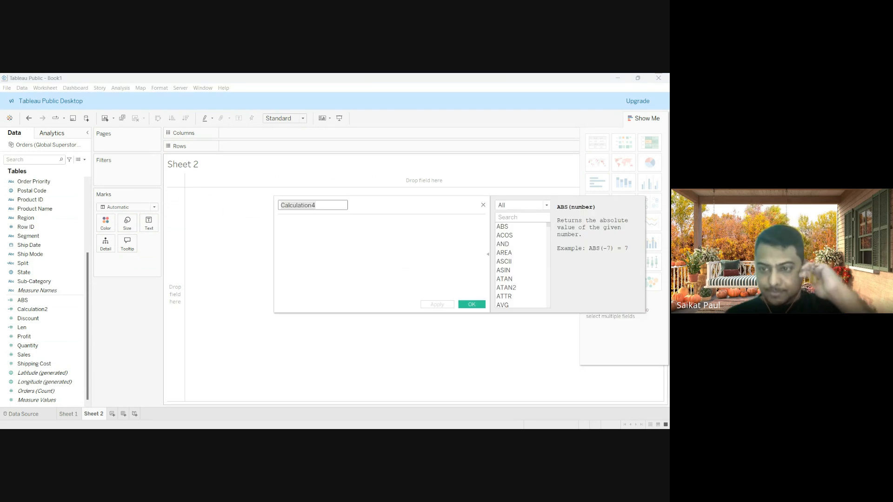
pyautogui.scroll(-3, 520, 265)
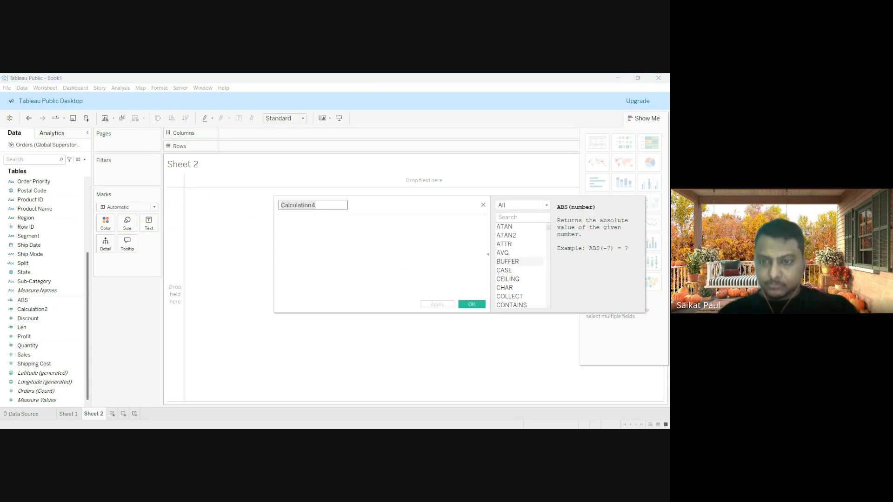
pyautogui.click(362, 241)
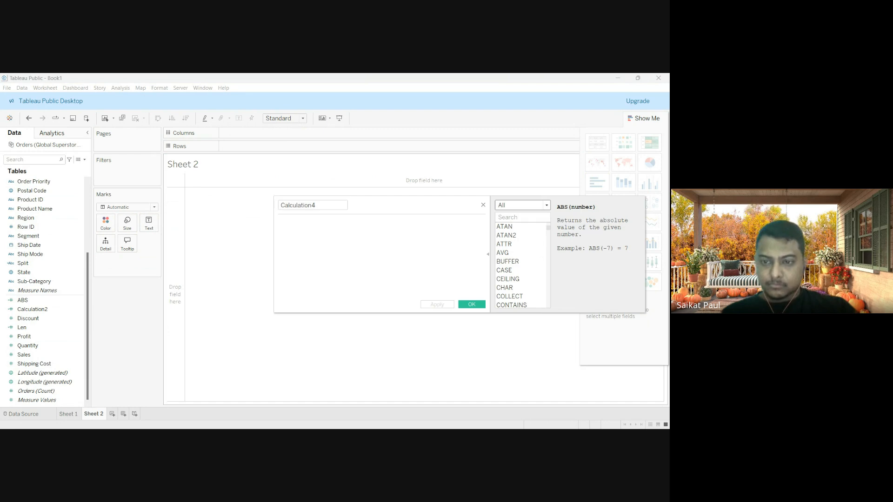
pyautogui.click(516, 235)
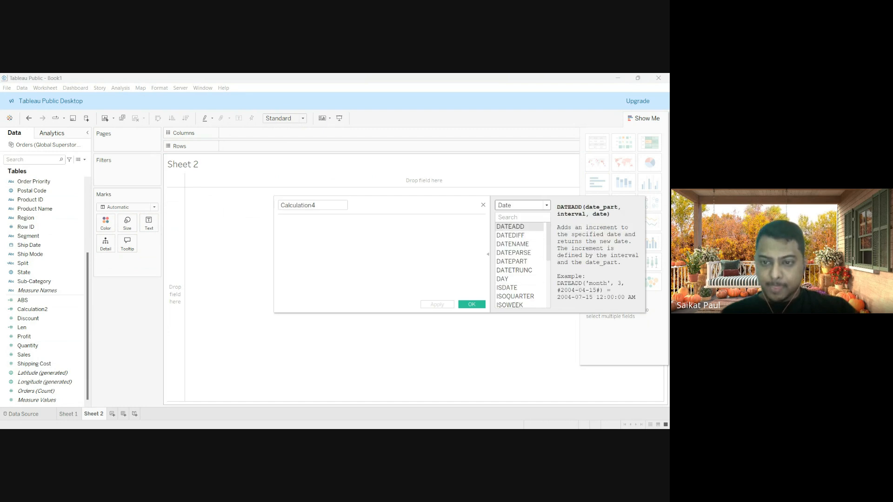
# - Browse the Logical functions in the calculation editor and save the new calculated field with an empty formula
pyautogui.click(519, 270)
pyautogui.scroll(-1, 520, 270)
pyautogui.scroll(-1, 520, 261)
pyautogui.scroll(-1, 519, 261)
pyautogui.scroll(3, 520, 258)
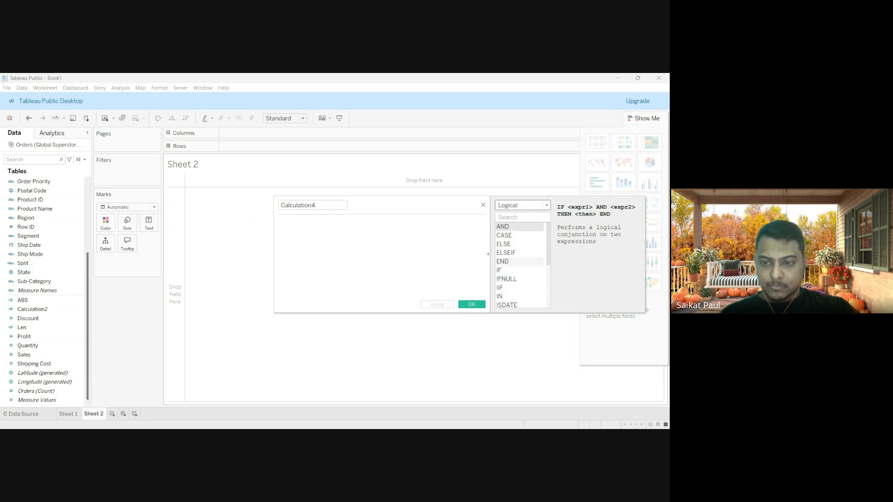
pyautogui.scroll(-3, 519, 253)
pyautogui.scroll(2, 519, 254)
pyautogui.scroll(1, 519, 252)
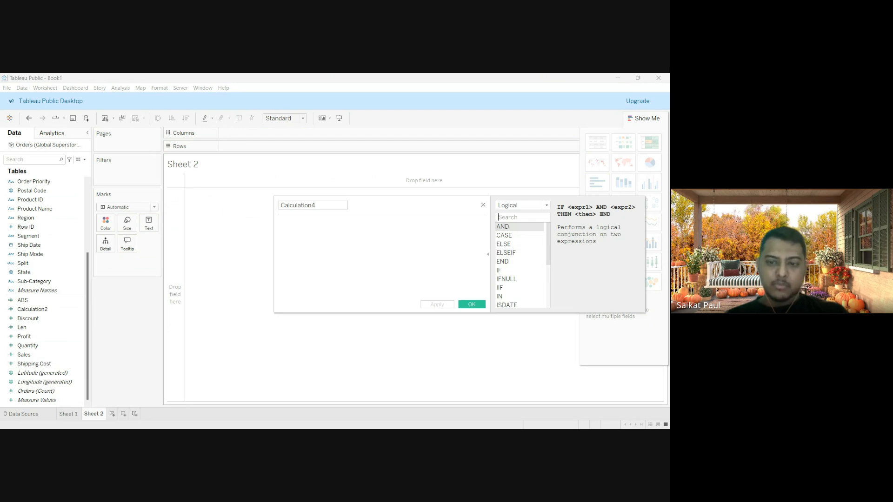
pyautogui.click(472, 304)
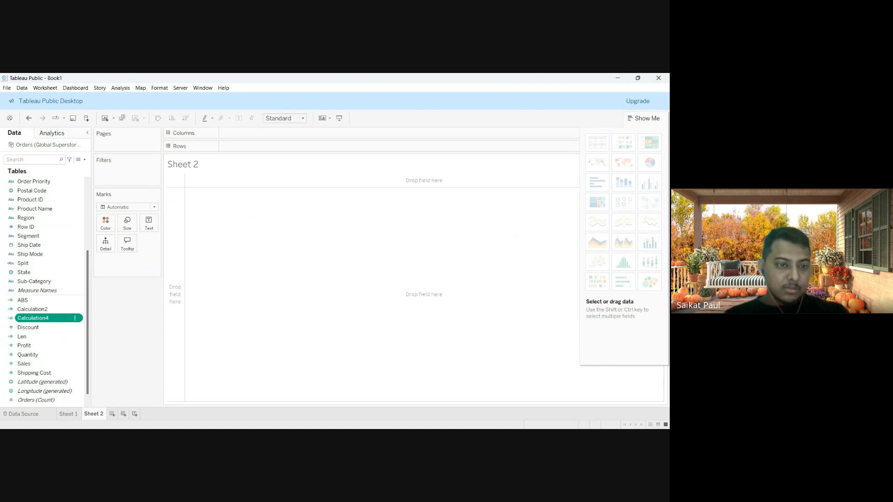
# - Reopen Calculation3 for editing, read through its whole IF/ELSEIF formula on Profit, and list the Logical functions
pyautogui.scroll(4, 46, 217)
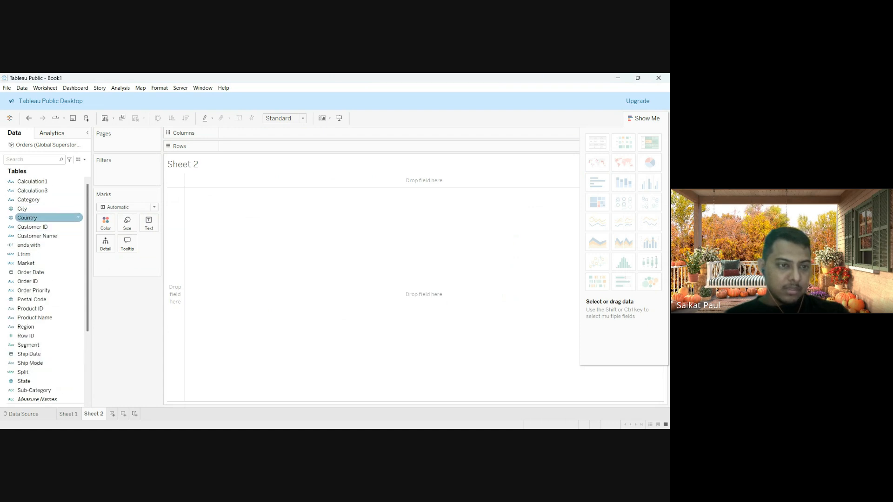
pyautogui.click(42, 190)
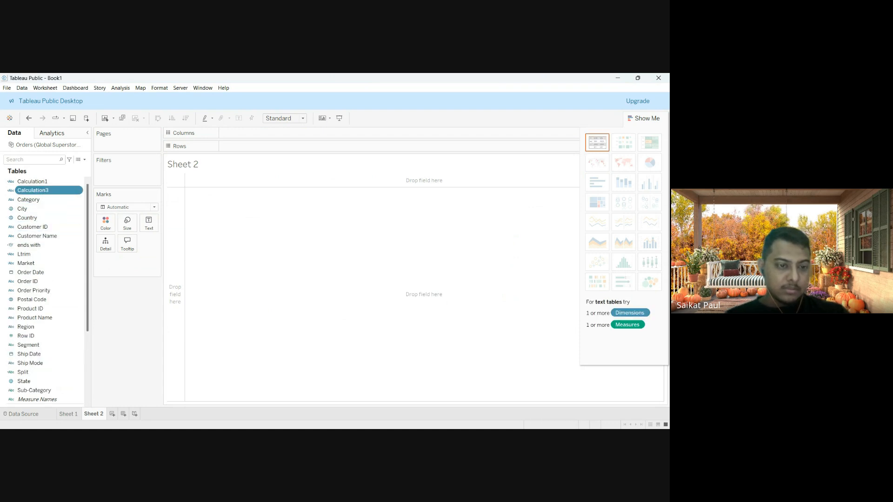
pyautogui.click(106, 223)
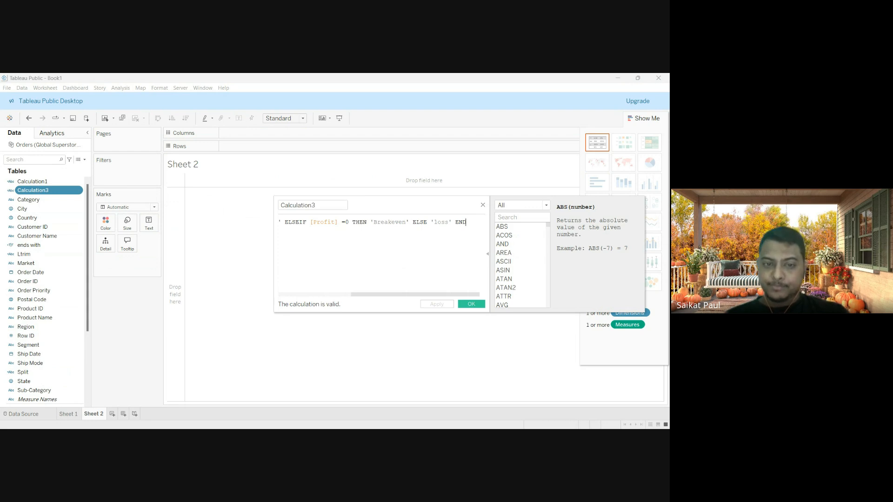
pyautogui.moveTo(414, 295); pyautogui.dragTo(342, 294)
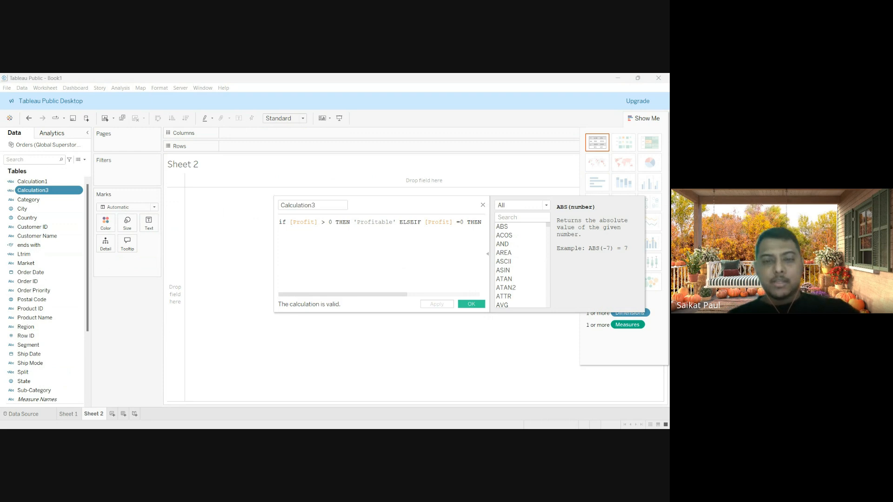
pyautogui.moveTo(342, 294); pyautogui.dragTo(414, 294)
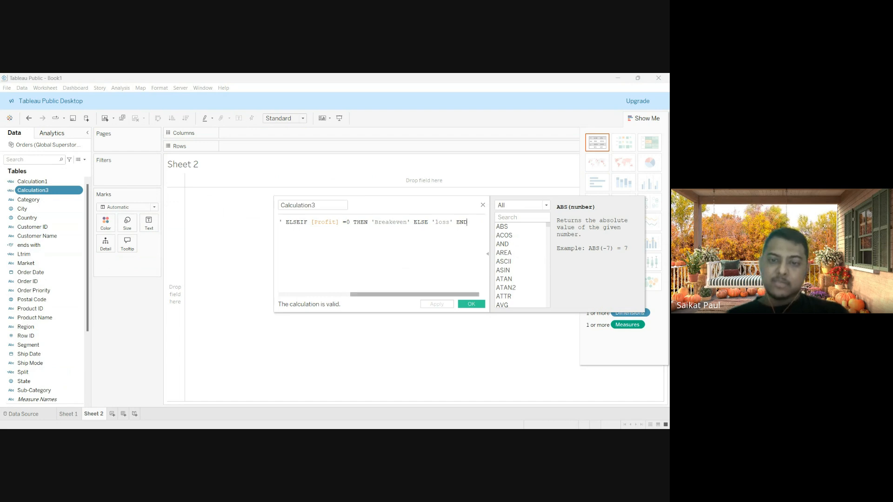
pyautogui.moveTo(414, 295); pyautogui.dragTo(342, 294)
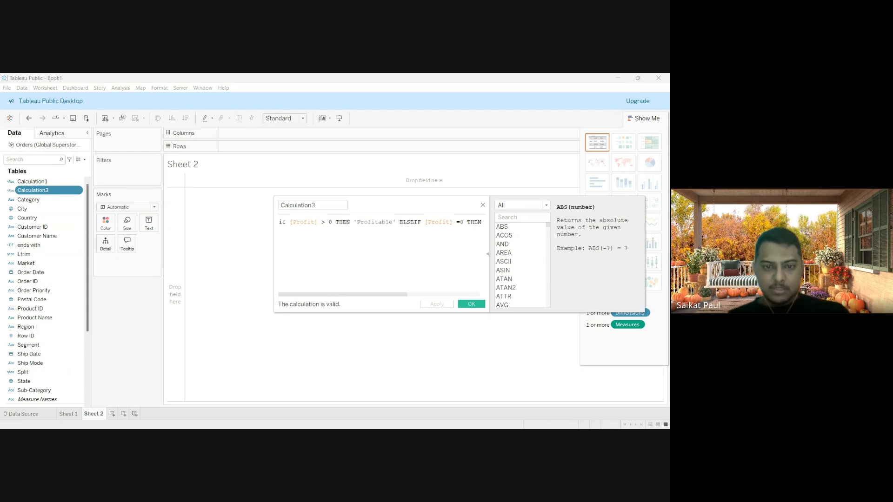
pyautogui.moveTo(342, 294)
pyautogui.mouseDown()
pyautogui.moveTo(416, 294)
pyautogui.moveTo(342, 294)
pyautogui.mouseUp()
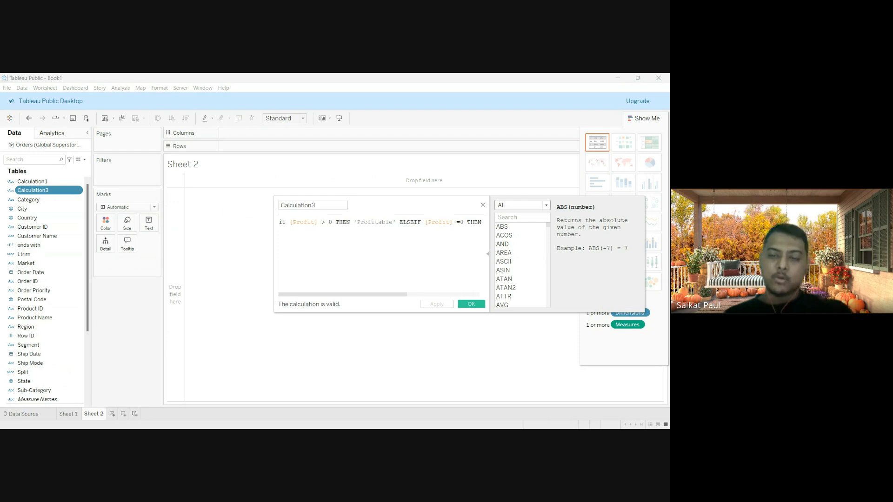
pyautogui.click(516, 253)
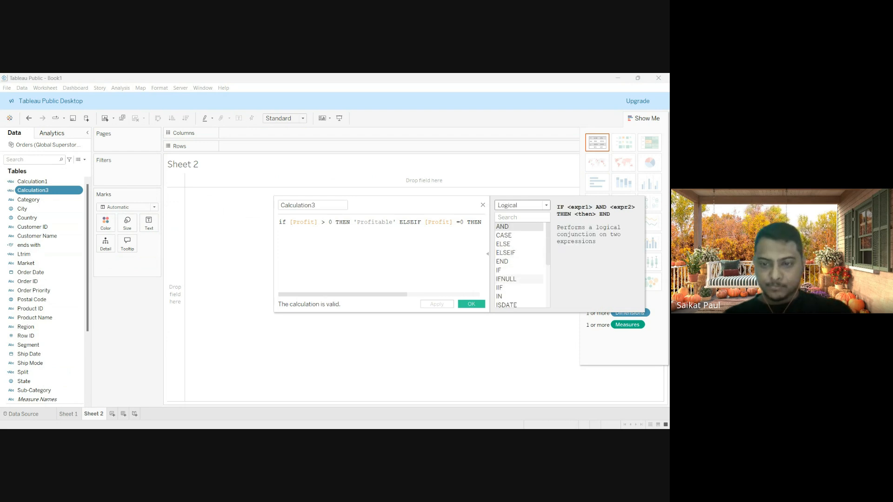
# - Look through the whole list of Logical functions in the Calculation3 editor, from AND to ZN
pyautogui.scroll(-2, 520, 262)
pyautogui.scroll(-1, 520, 261)
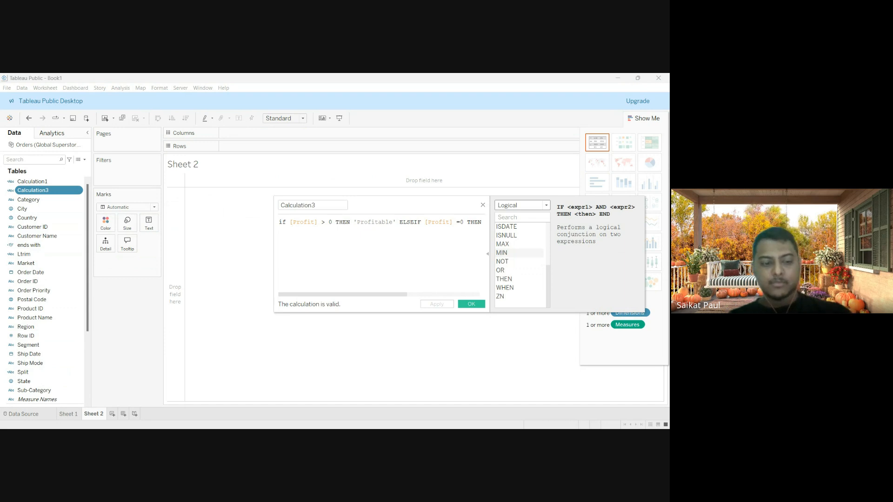
pyautogui.scroll(2, 518, 262)
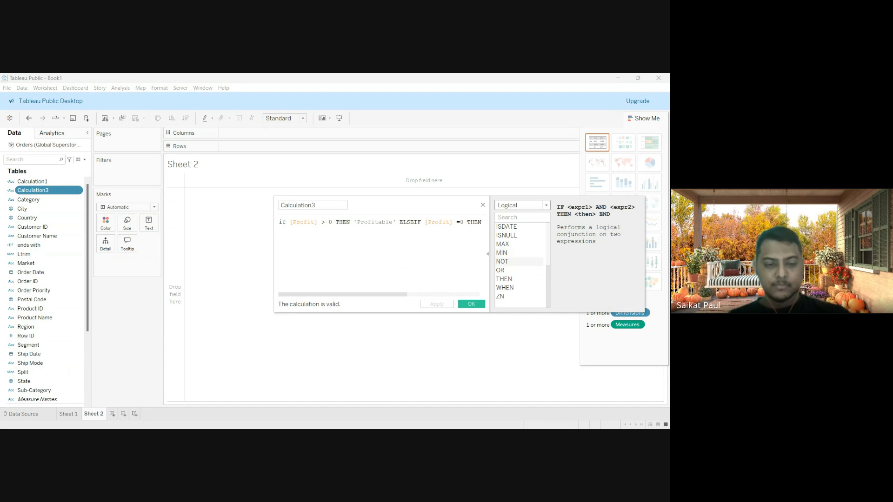
pyautogui.scroll(1, 518, 262)
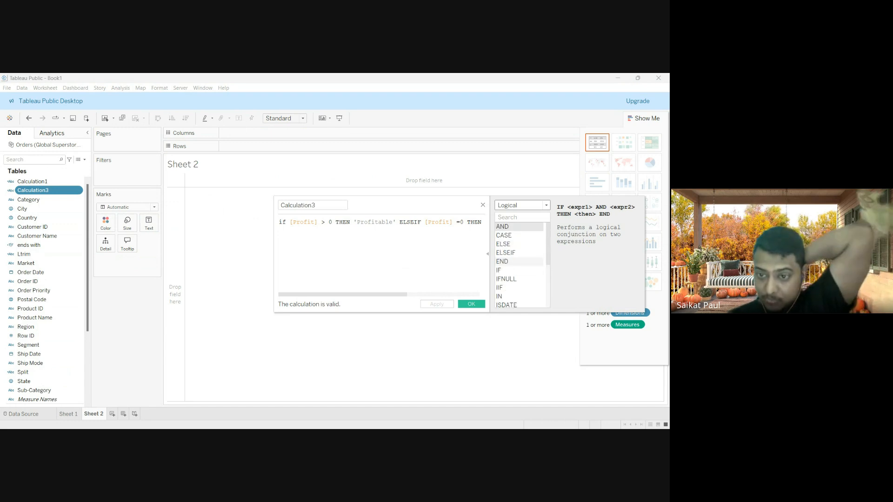
pyautogui.scroll(-3, 519, 261)
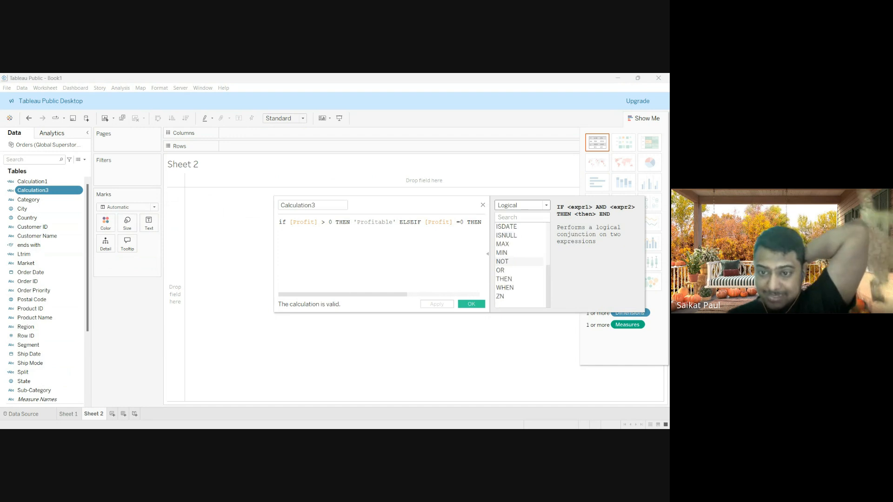
pyautogui.scroll(3, 519, 261)
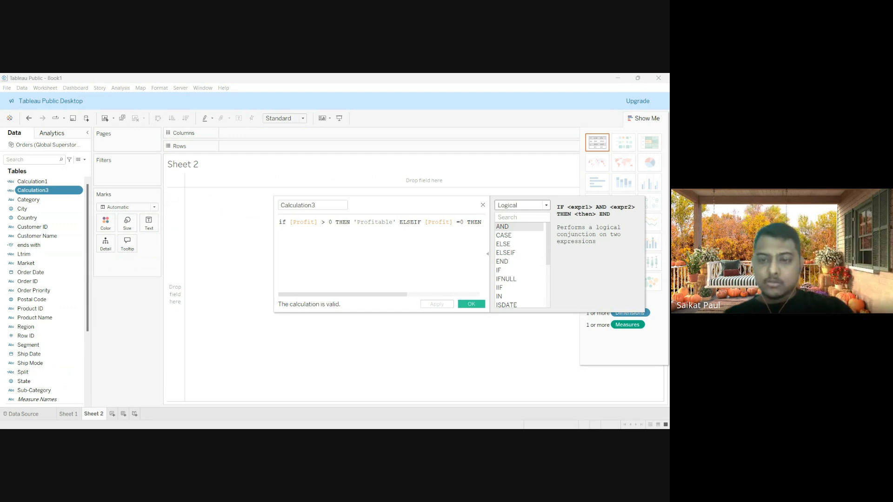
# - Filter the function list to the Number category and look through its functions from ABS to ZN
pyautogui.click(508, 223)
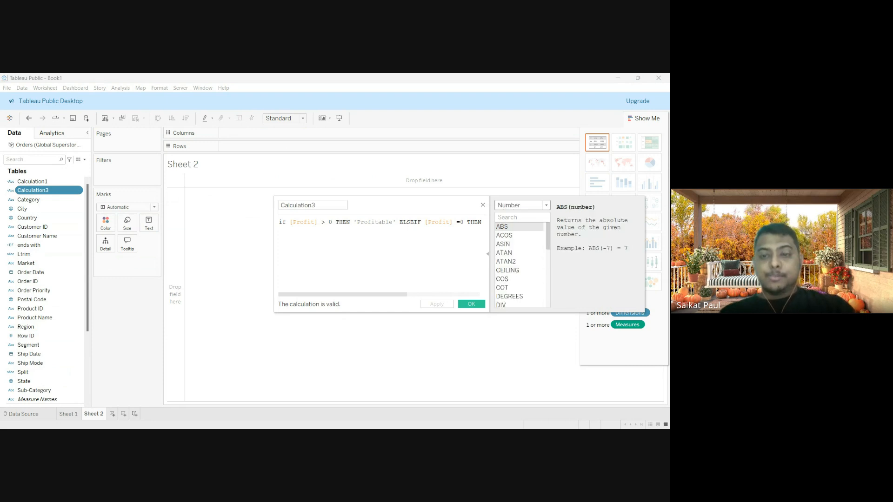
pyautogui.scroll(-6, 520, 265)
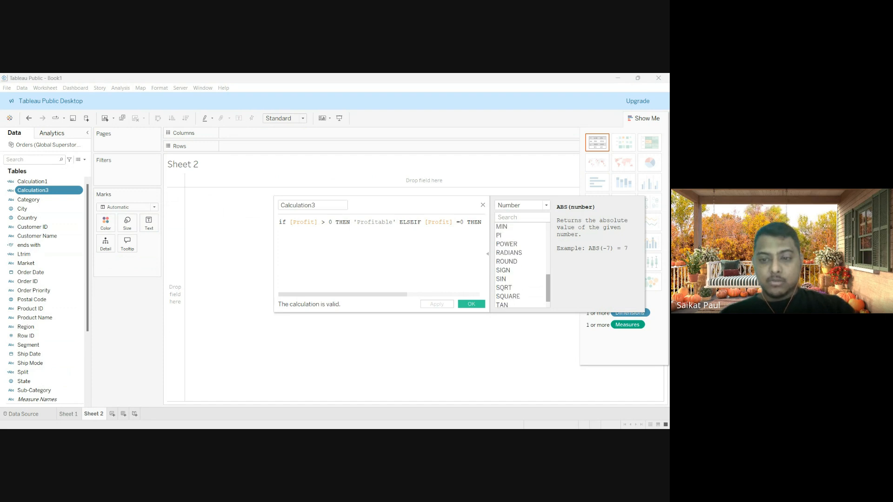
pyautogui.scroll(6, 519, 265)
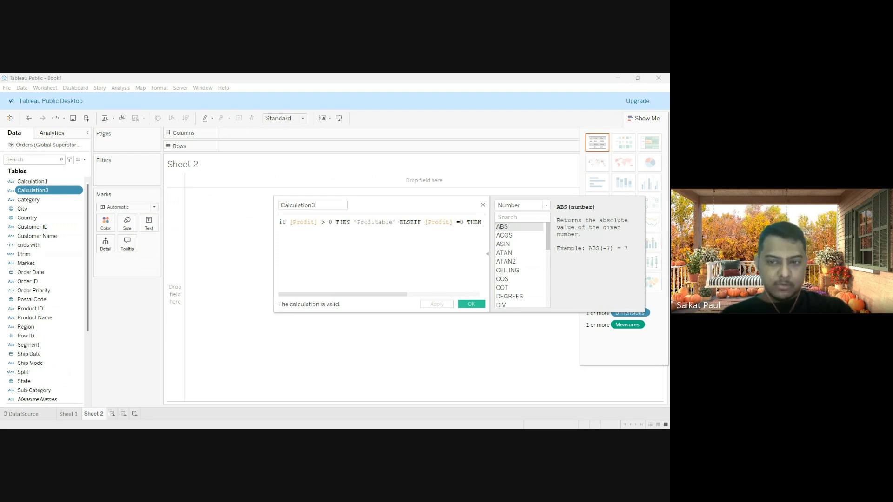
pyautogui.scroll(-3, 520, 265)
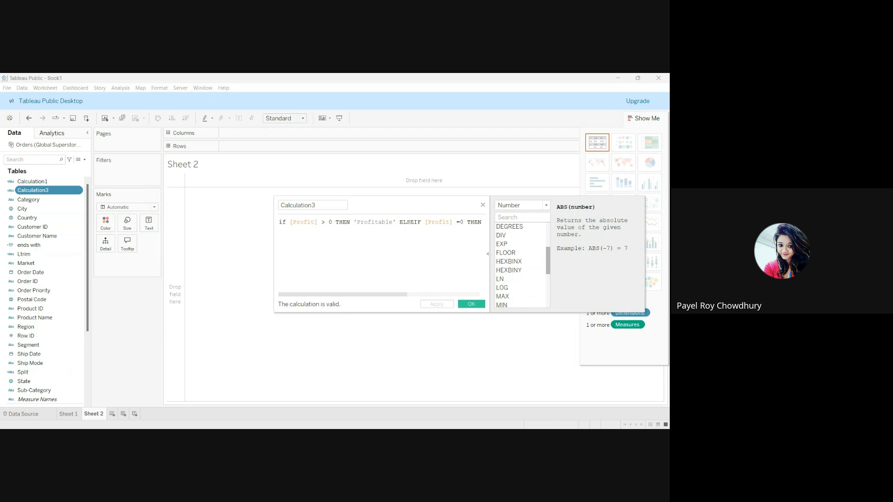
pyautogui.scroll(-1, 520, 265)
pyautogui.scroll(-1, 519, 265)
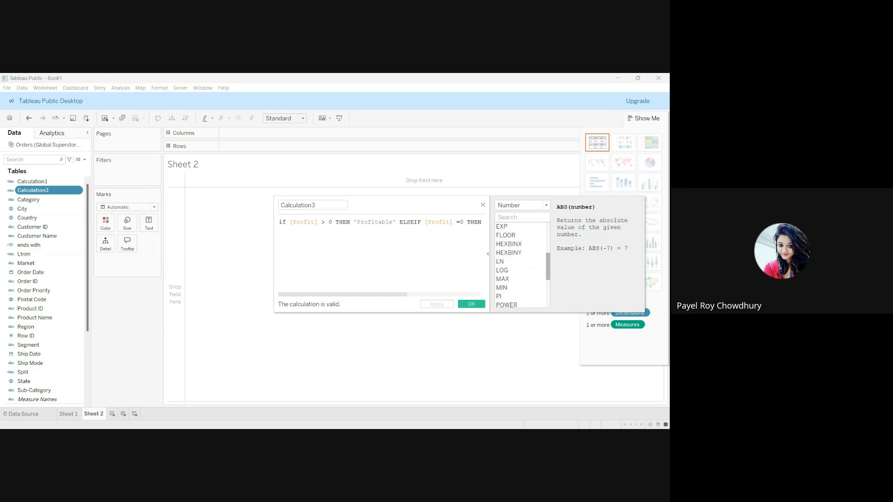
pyautogui.scroll(-6, 519, 265)
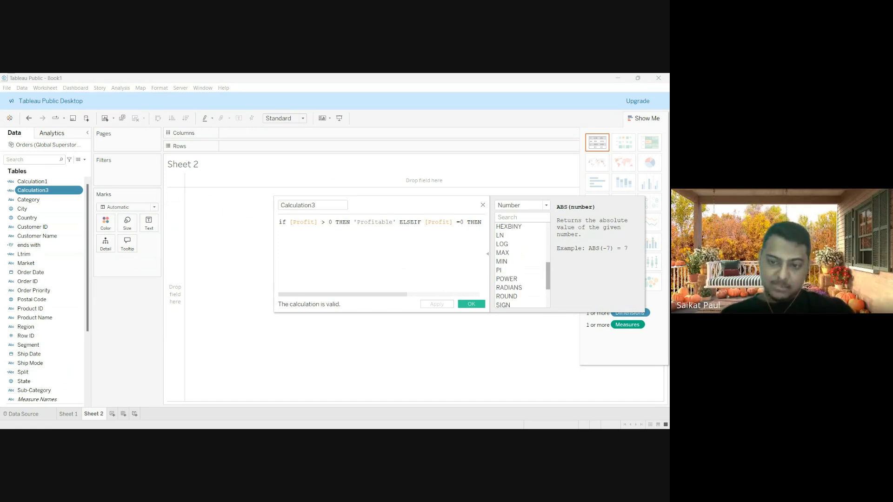
pyautogui.scroll(-2, 519, 265)
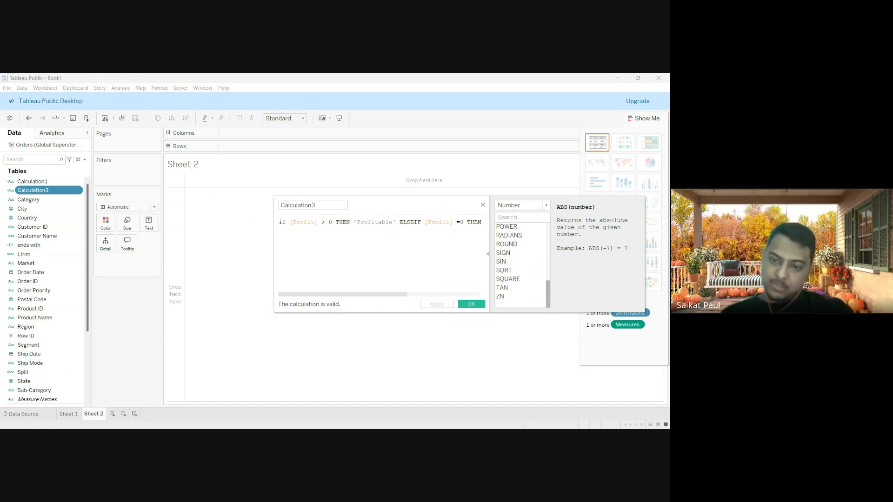
pyautogui.scroll(6, 519, 265)
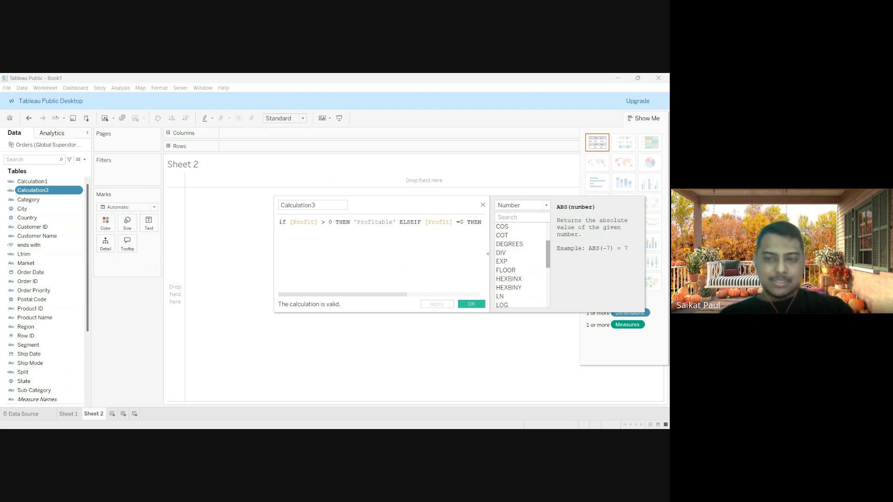
# - Filter the function list to the String category and look through its functions from ASCII to UPPER
pyautogui.click(546, 205)
pyautogui.click(516, 234)
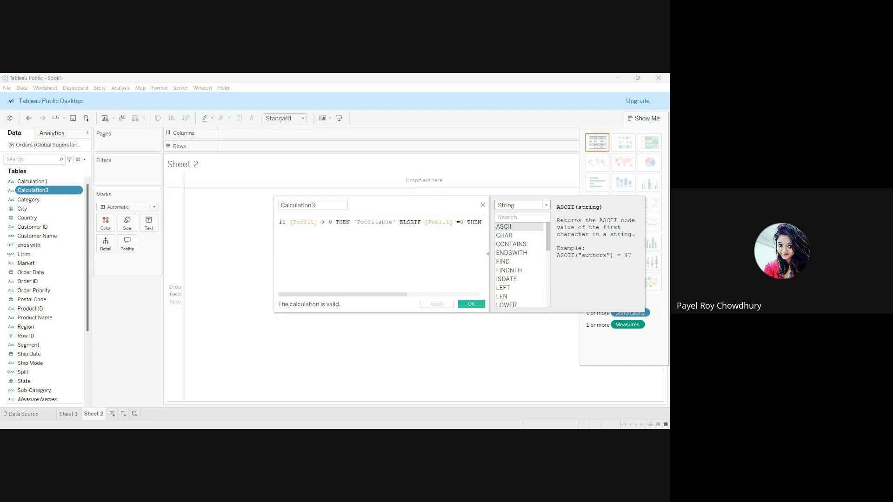
pyautogui.scroll(-1, 519, 265)
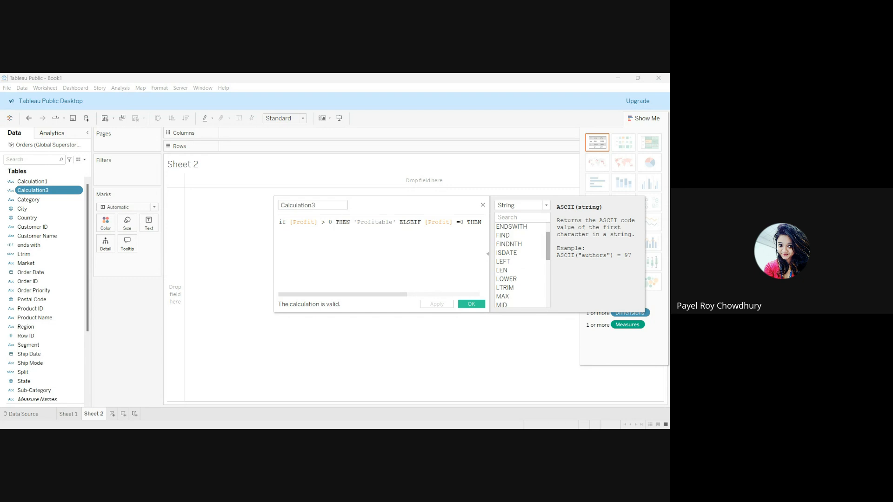
pyautogui.scroll(-1, 520, 265)
pyautogui.scroll(-3, 520, 265)
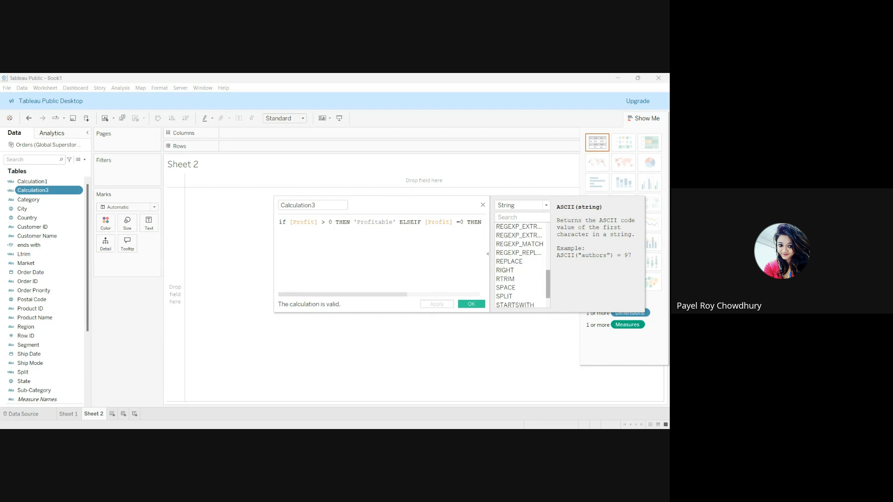
pyautogui.scroll(-1, 520, 265)
pyautogui.scroll(-2, 520, 265)
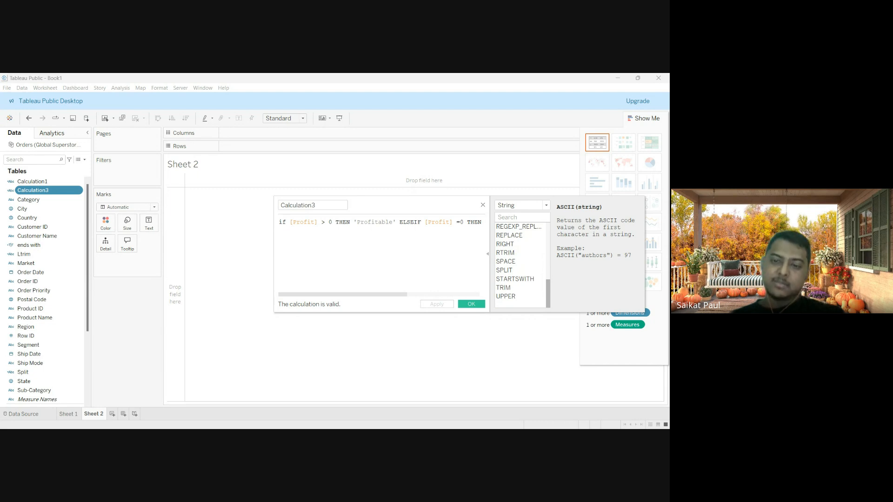
pyautogui.scroll(3, 520, 265)
pyautogui.scroll(-3, 520, 265)
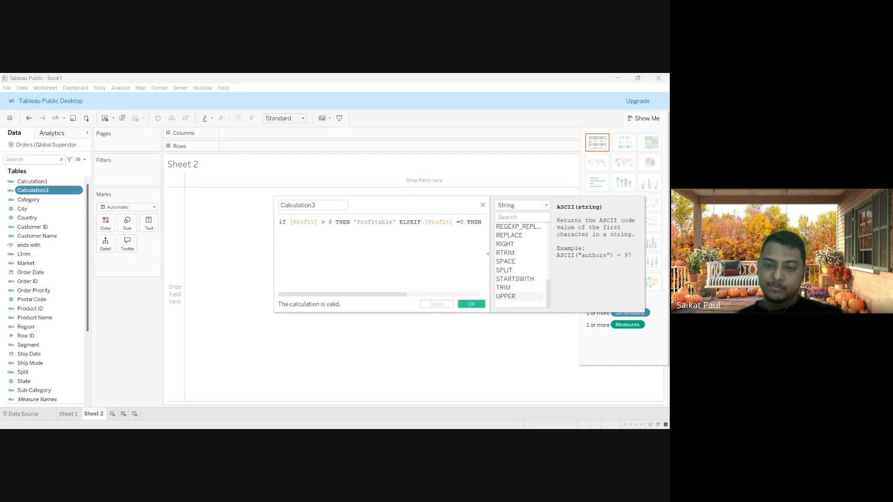
pyautogui.scroll(1, 519, 265)
pyautogui.scroll(2, 519, 265)
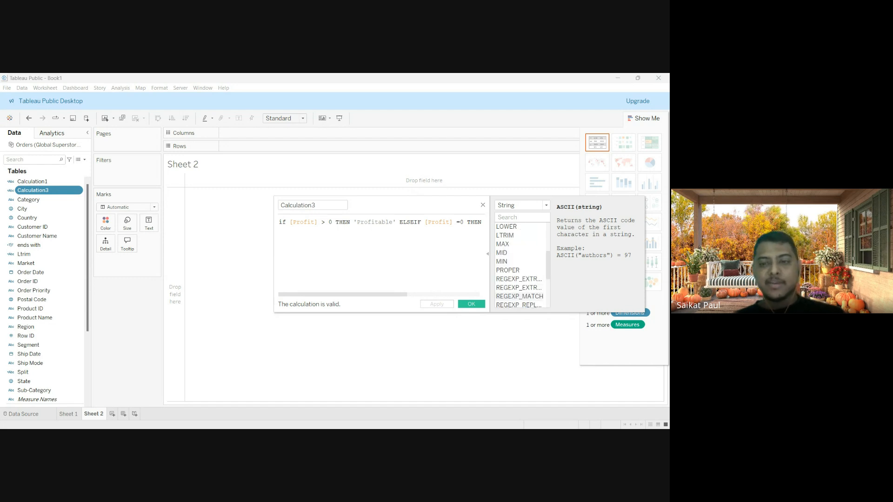
pyautogui.scroll(2, 519, 296)
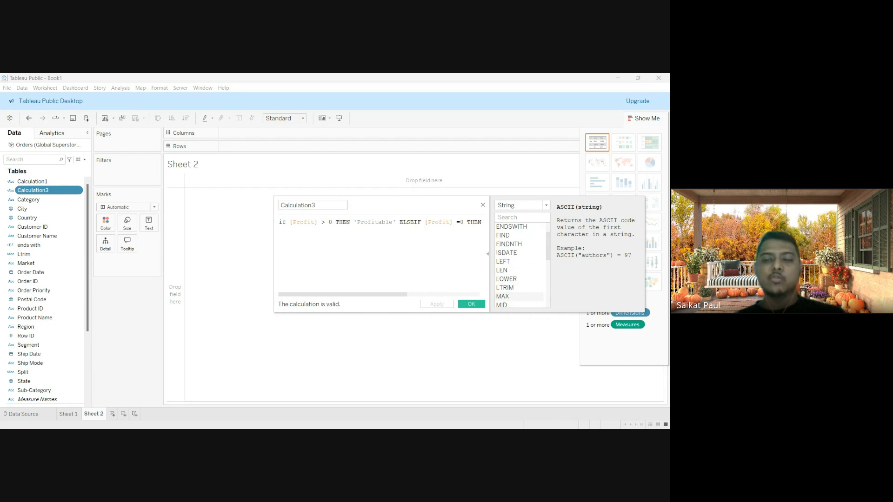
pyautogui.scroll(1, 519, 296)
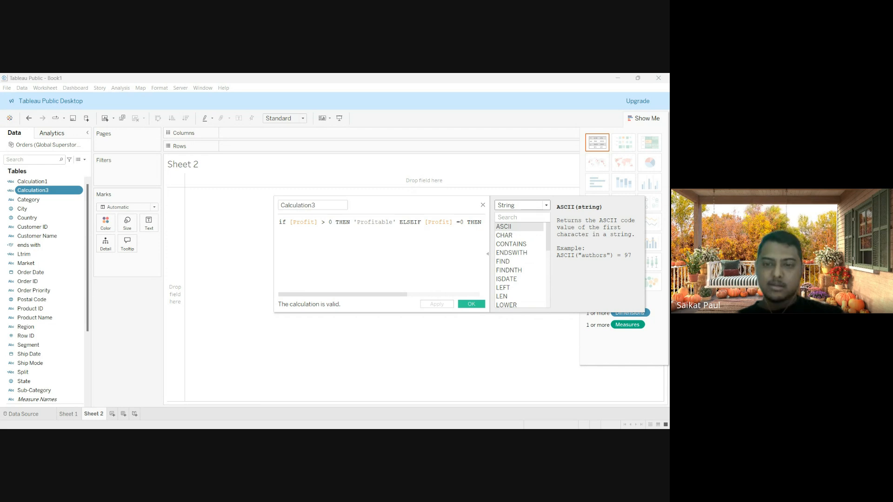
# - List the Date functions and the Type Conversion functions in the Calculation3 editor
pyautogui.click(515, 236)
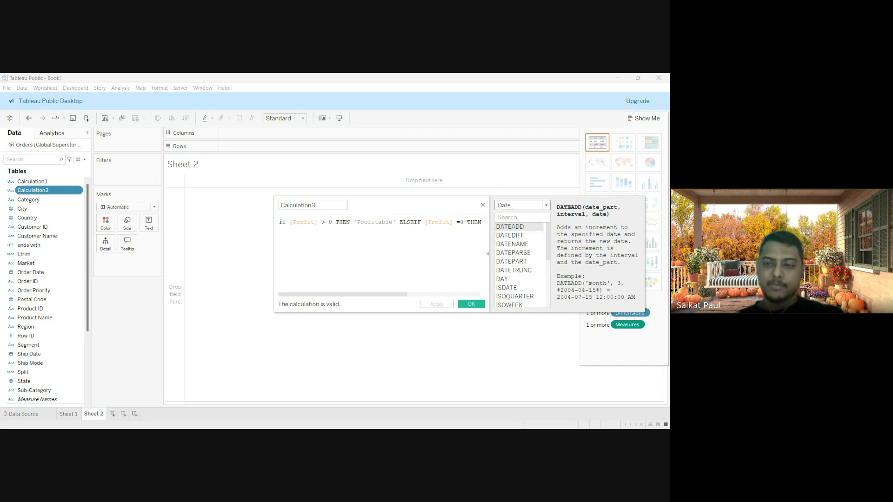
pyautogui.click(515, 243)
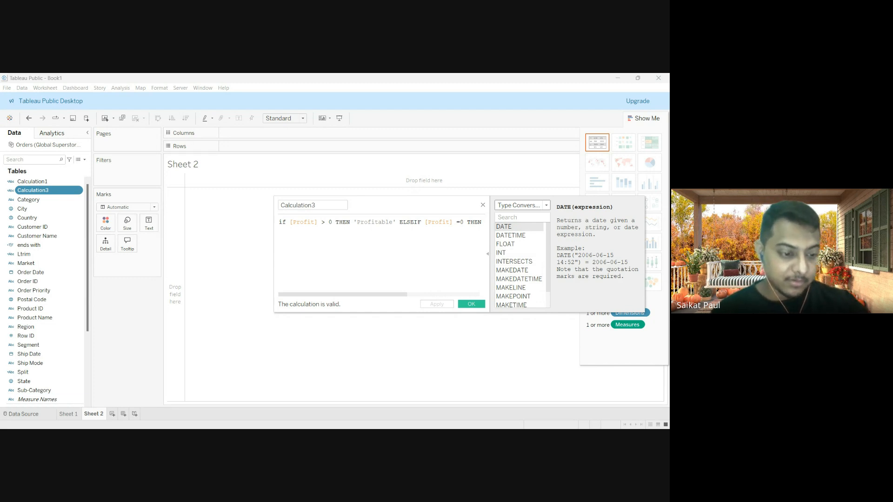
# - Inspect the data type options of the Ship Date and Order Date columns in the Orders data source, without changing them
pyautogui.click(23, 413)
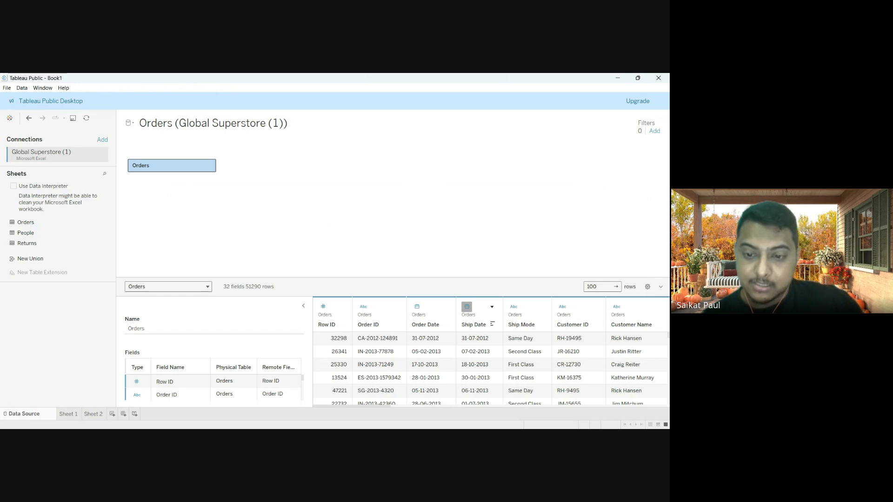
pyautogui.click(466, 307)
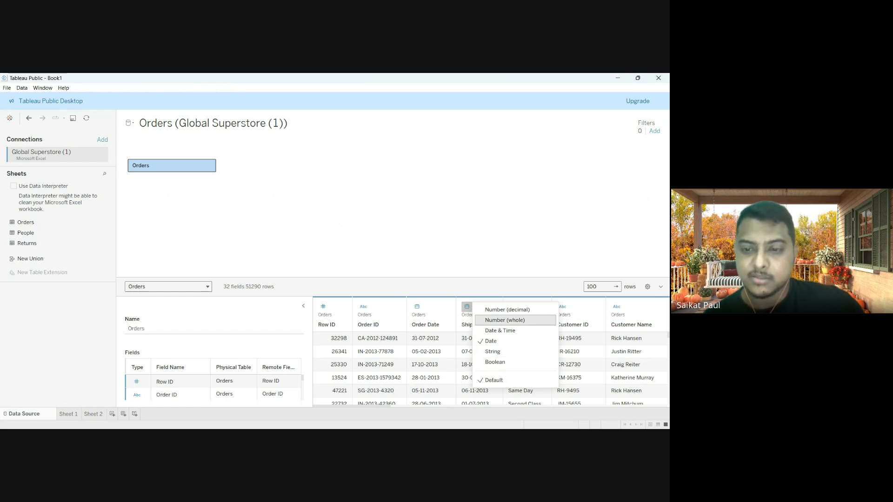
pyautogui.press('Escape')
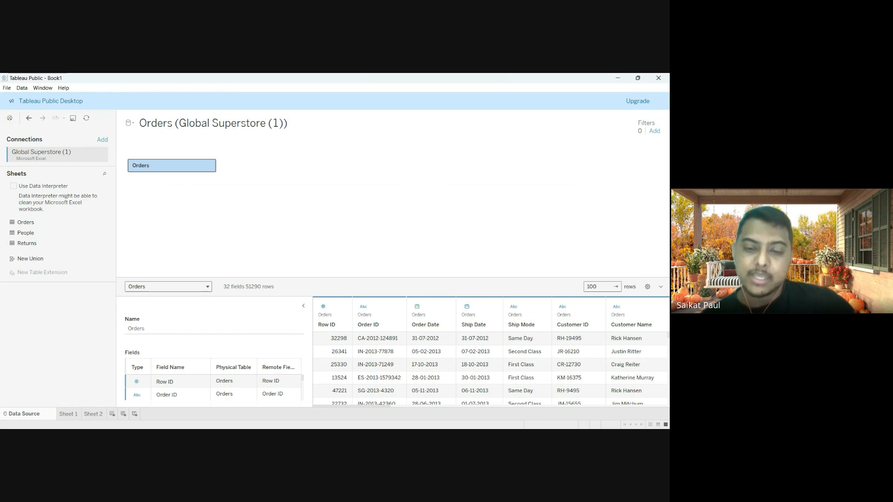
pyautogui.click(417, 306)
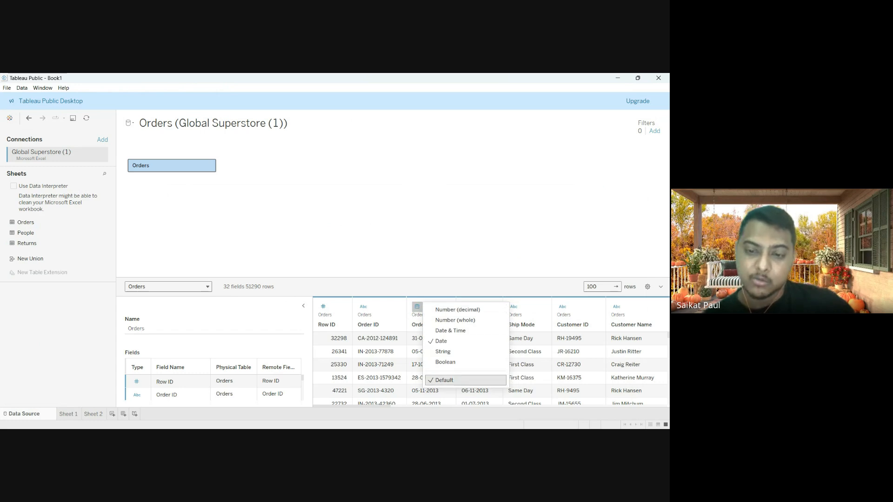
pyautogui.press('Escape')
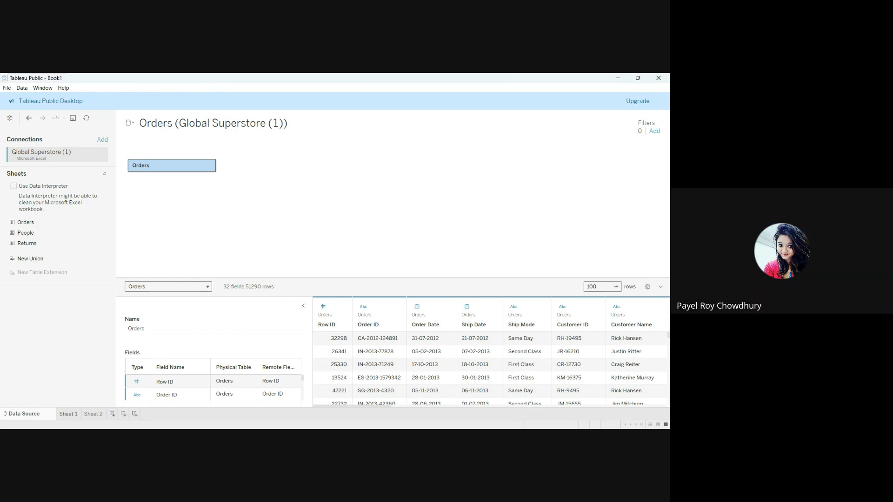
# - Start a new calculated field on Sheet 2 and filter its function list to the Type Conversion category
pyautogui.click(94, 413)
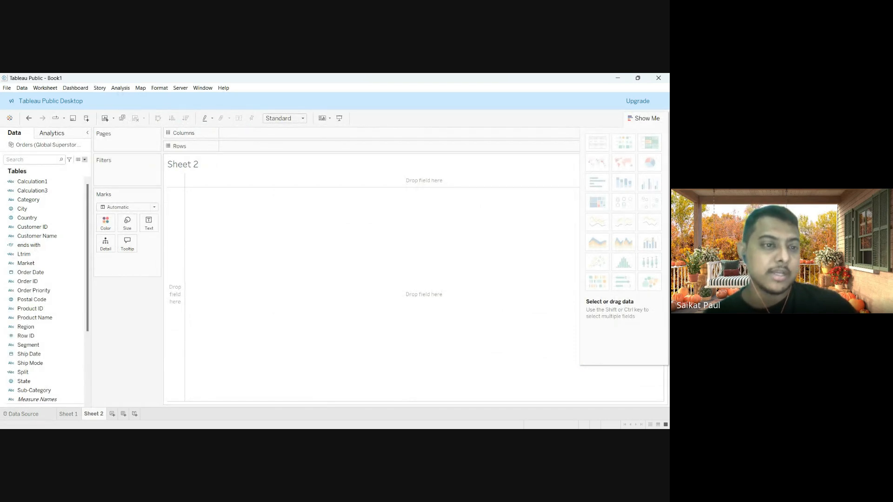
pyautogui.click(112, 168)
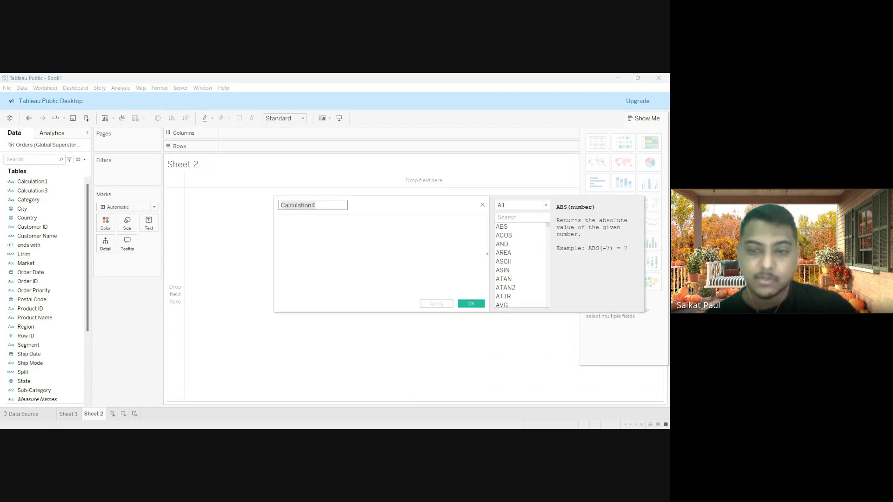
pyautogui.click(544, 205)
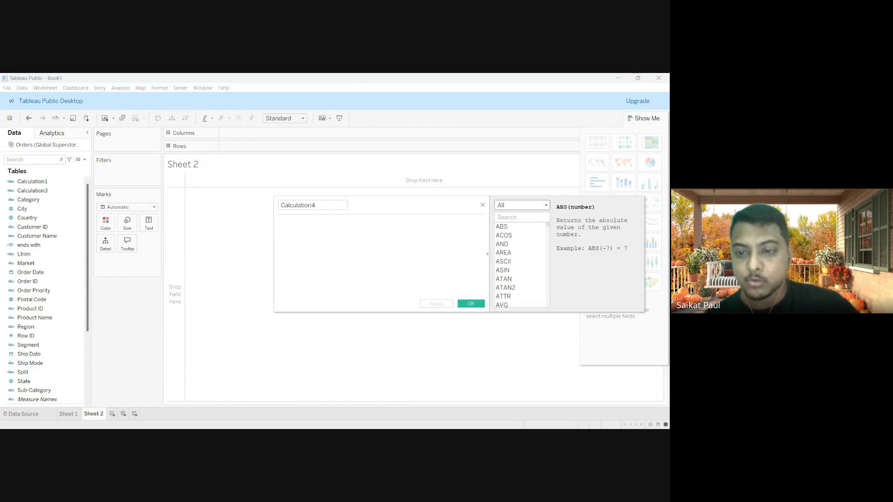
pyautogui.click(519, 244)
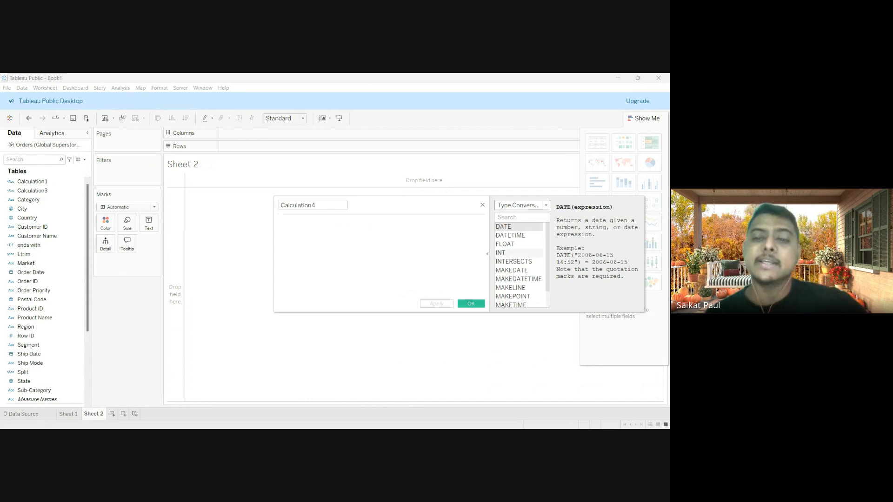
# - Read the descriptions of the DATETIME, FLOAT and INT type conversion functions
pyautogui.click(511, 236)
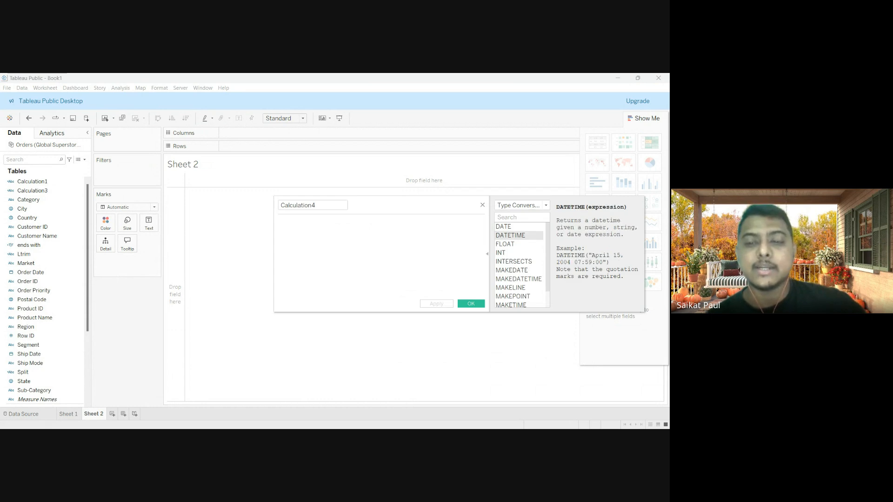
pyautogui.click(507, 244)
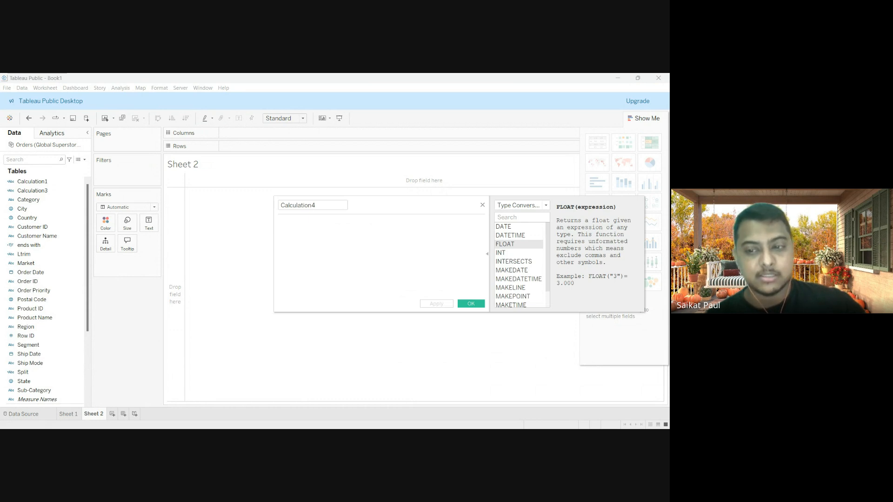
pyautogui.click(507, 253)
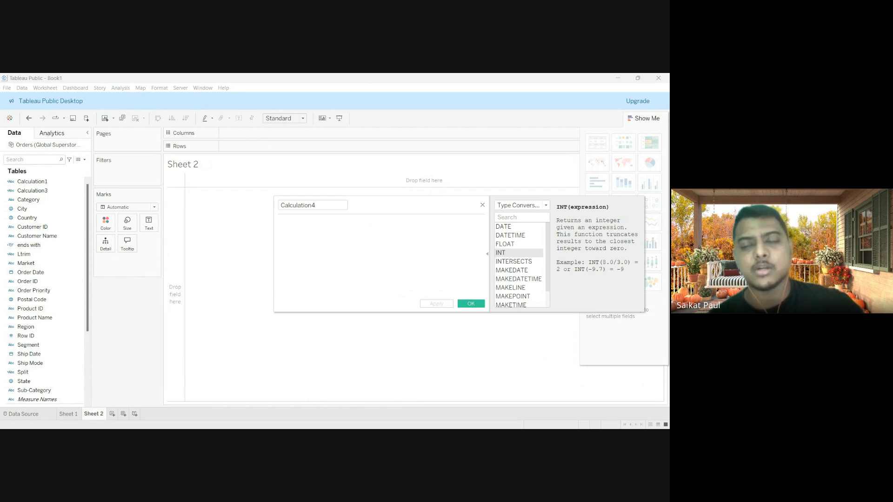
# - Read the descriptions of the INTERSECTS and STR type conversion functions
pyautogui.click(514, 261)
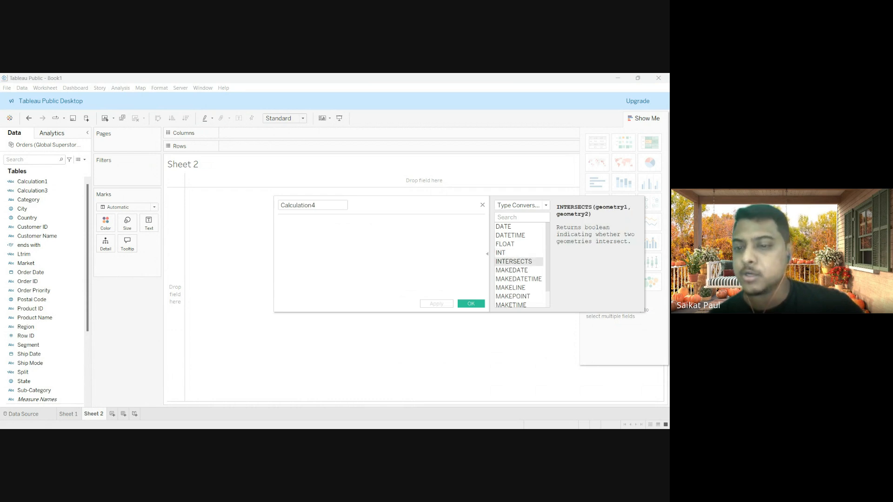
pyautogui.scroll(-1, 518, 265)
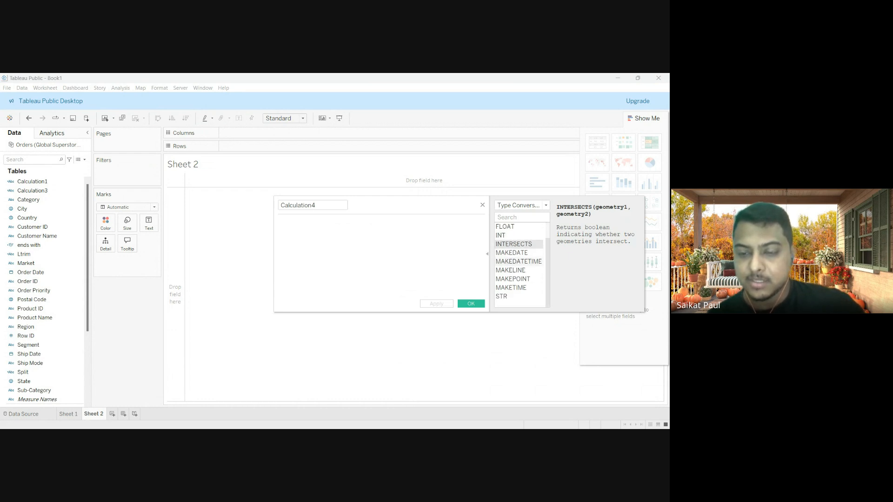
pyautogui.click(511, 297)
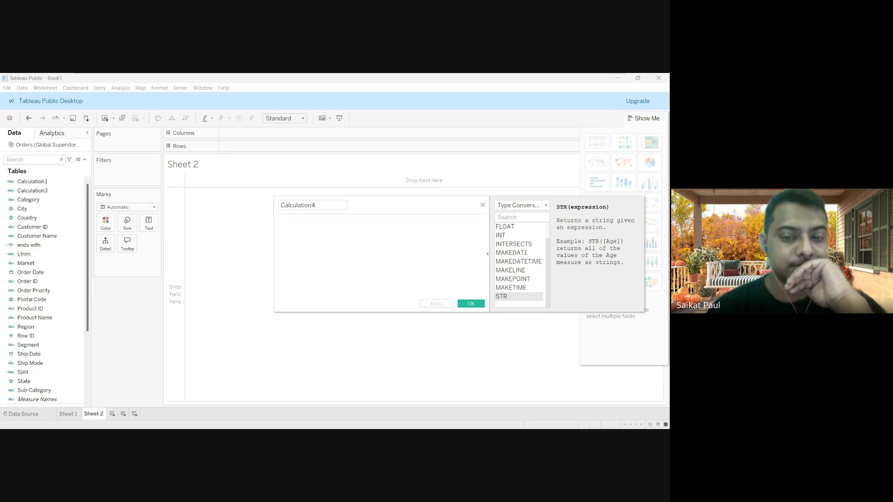
# - Switch to the blank Excel workbook and enter the header Age in G2 with 23, 45, 56 and 78 in G4:G7
pyautogui.hotkey('alt', 'Tab')
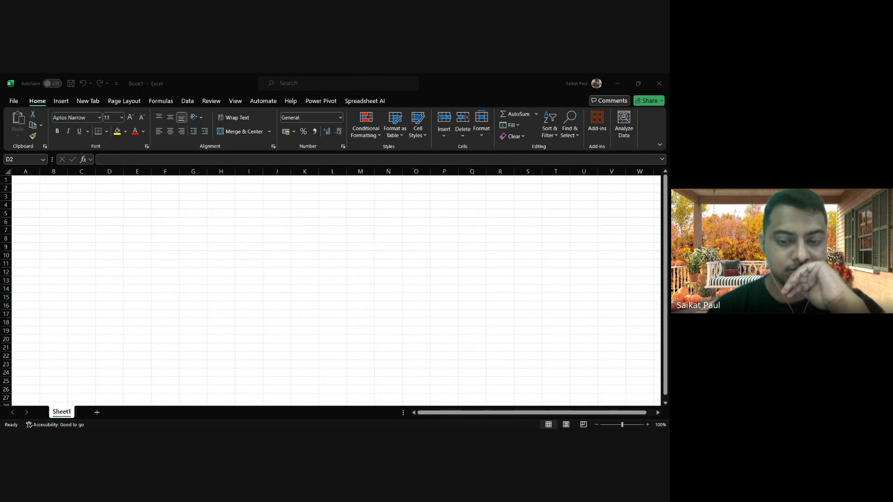
pyautogui.click(448, 415)
pyautogui.click(191, 189)
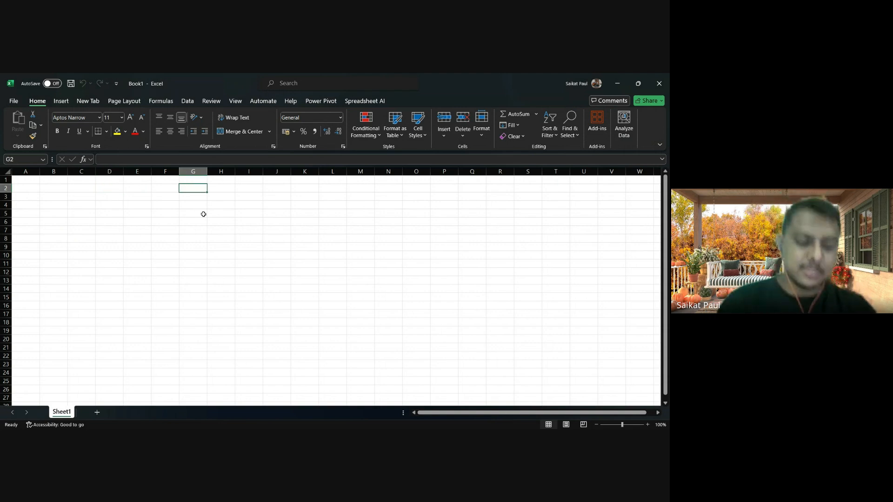
pyautogui.write('Age')
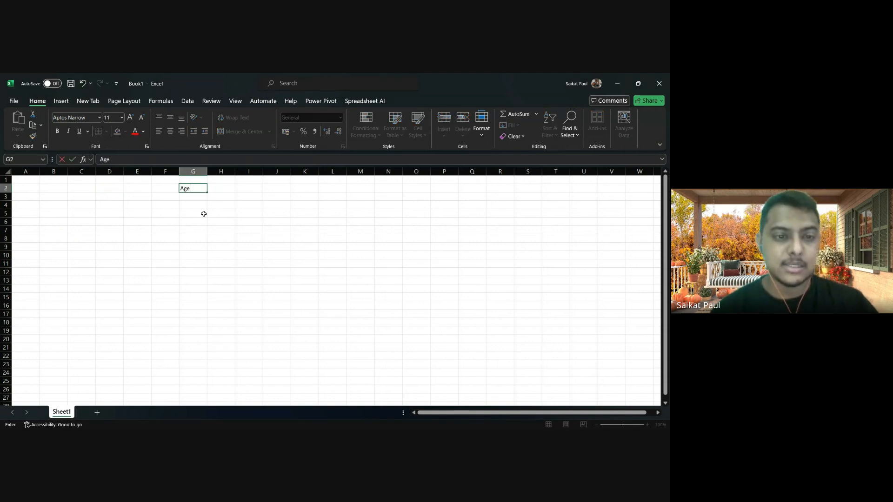
pyautogui.click(204, 205)
pyautogui.write('23')
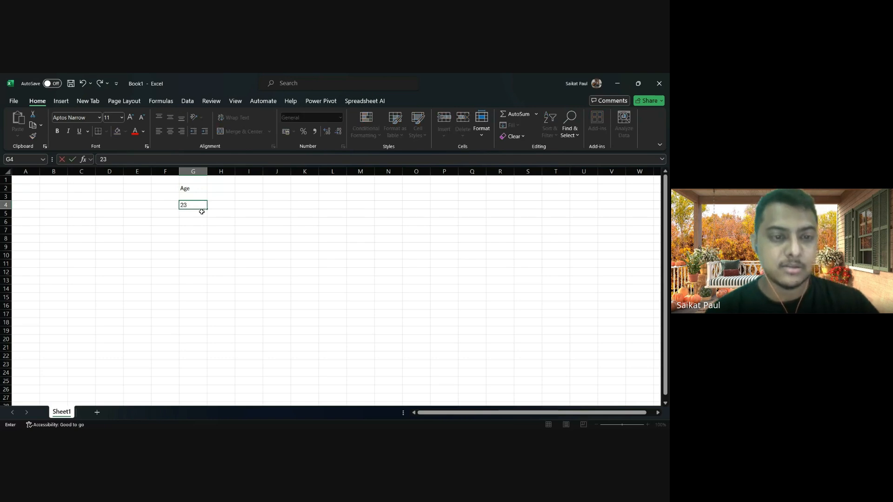
pyautogui.click(201, 211)
pyautogui.write('45')
pyautogui.click(195, 220)
pyautogui.write('56')
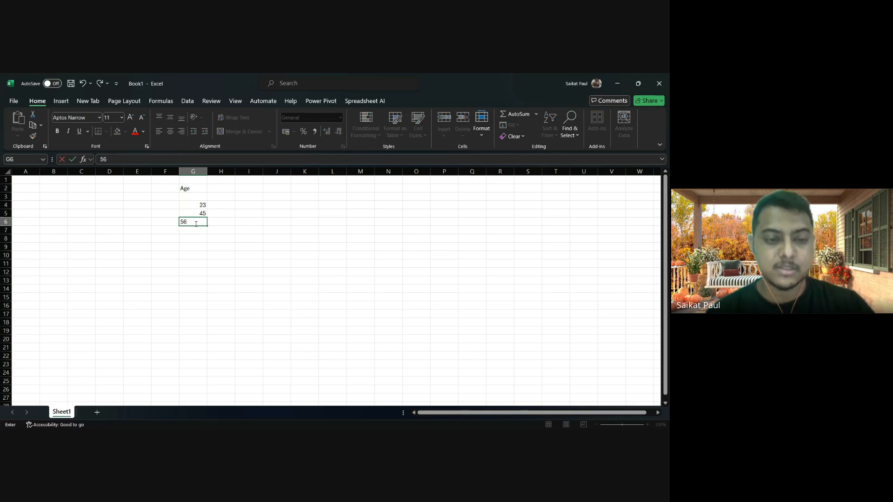
pyautogui.click(194, 229)
pyautogui.write('78')
pyautogui.click(214, 256)
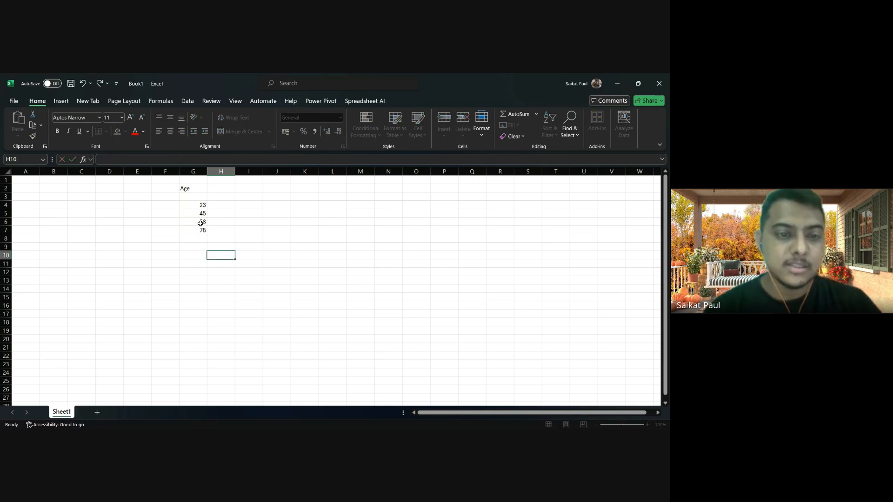
pyautogui.click(202, 205)
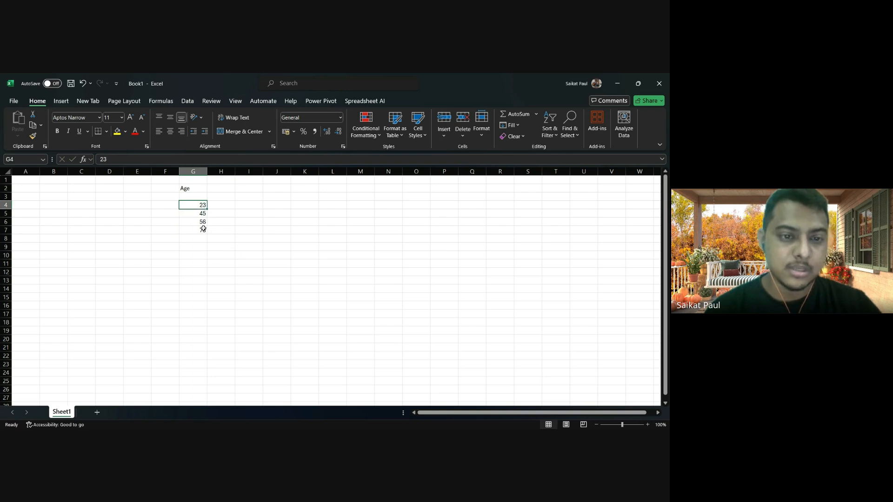
pyautogui.click(219, 205)
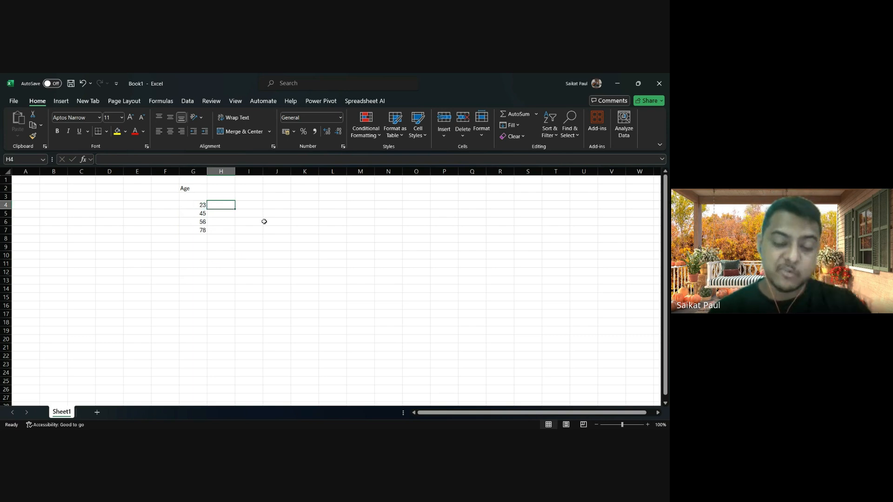
pyautogui.write('=str')
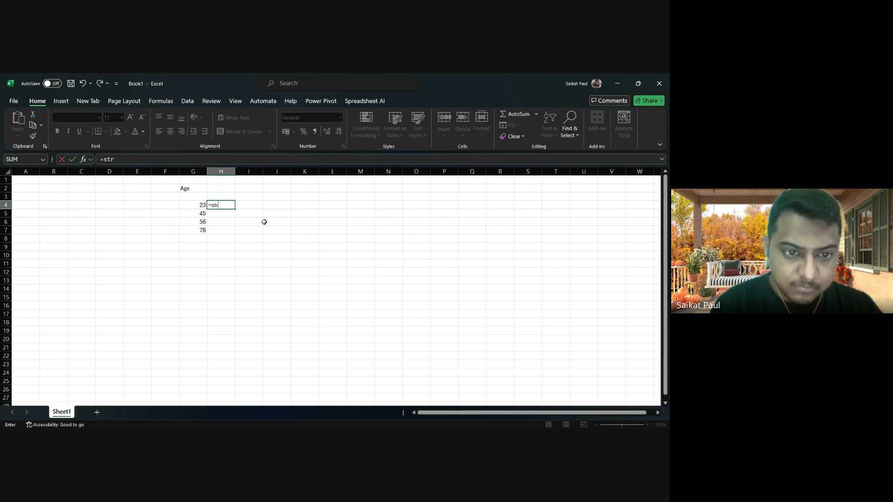
pyautogui.write('g')
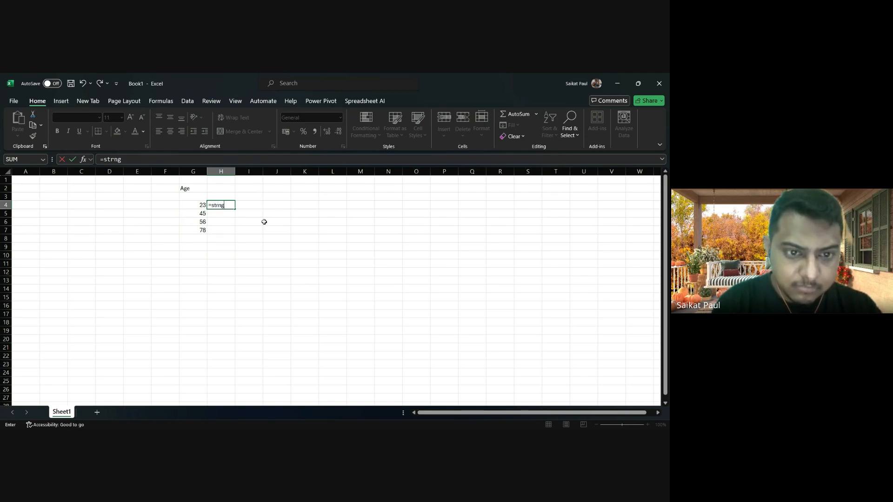
pyautogui.press('BackSpace')
pyautogui.press('BackSpace')
pyautogui.press('BackSpace')
pyautogui.press('BackSpace')
pyautogui.press('BackSpace')
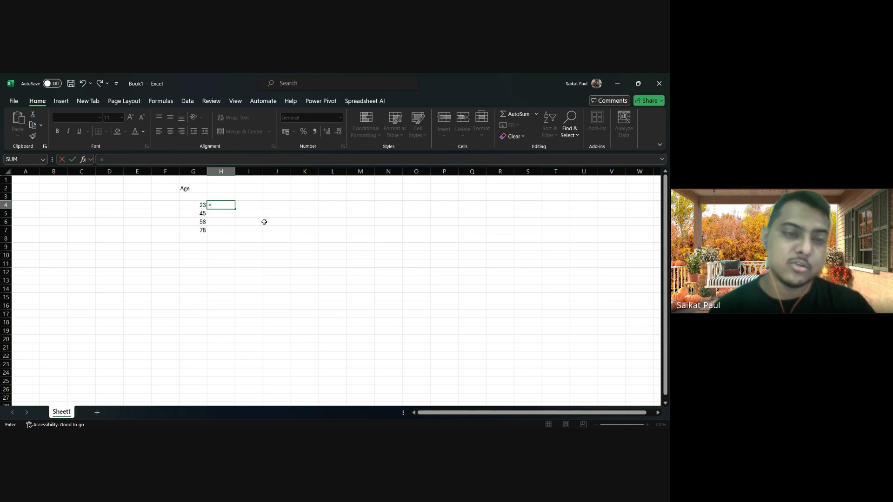
pyautogui.click(253, 245)
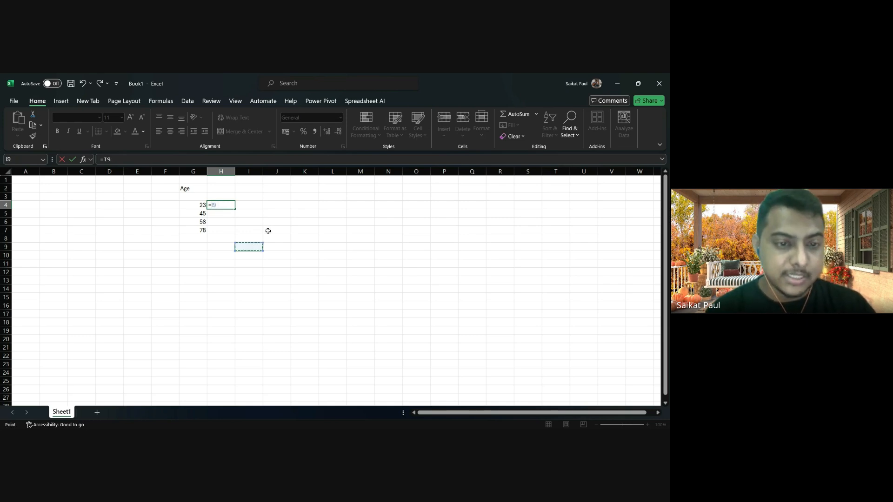
pyautogui.press('Escape')
# - Format the age values in G4:G7 as Text
pyautogui.moveTo(194, 205); pyautogui.dragTo(198, 230)
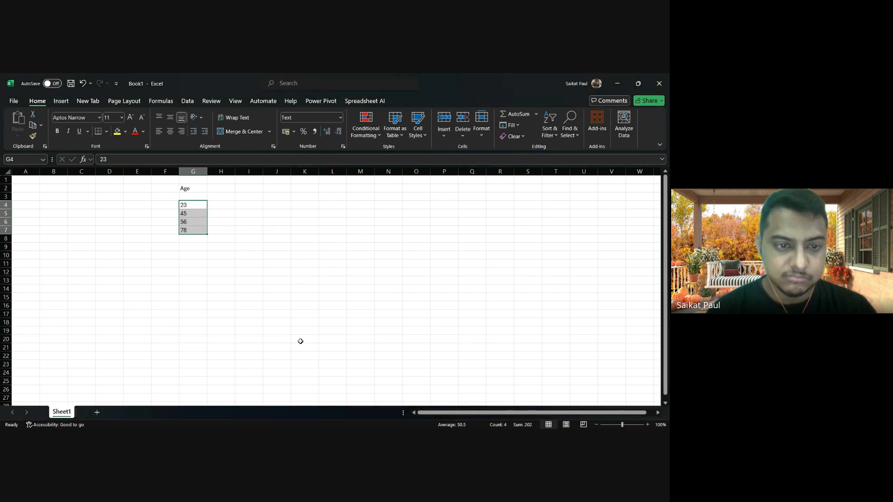
pyautogui.click(300, 274)
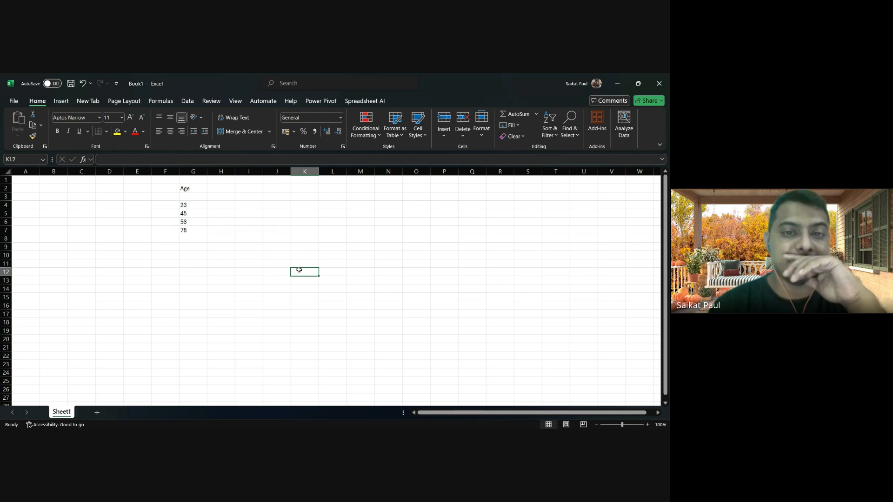
pyautogui.click(245, 255)
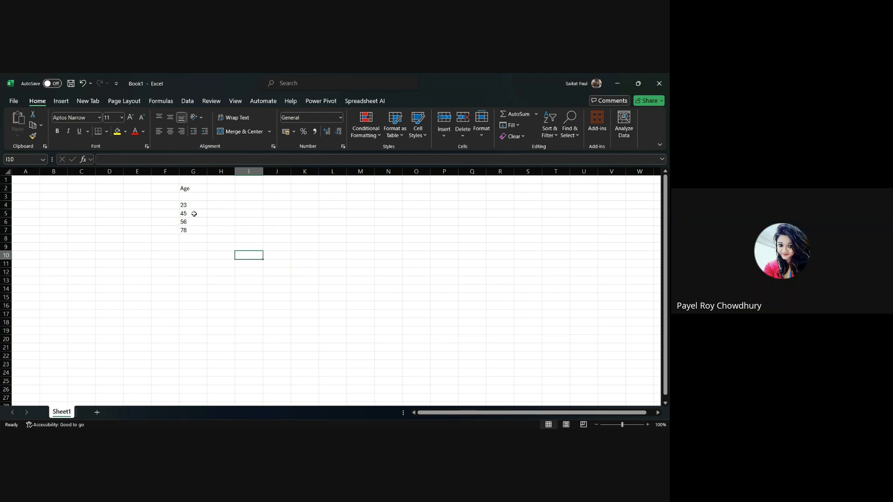
pyautogui.click(190, 205)
pyautogui.press('Down')
pyautogui.press('Down')
pyautogui.press('Down')
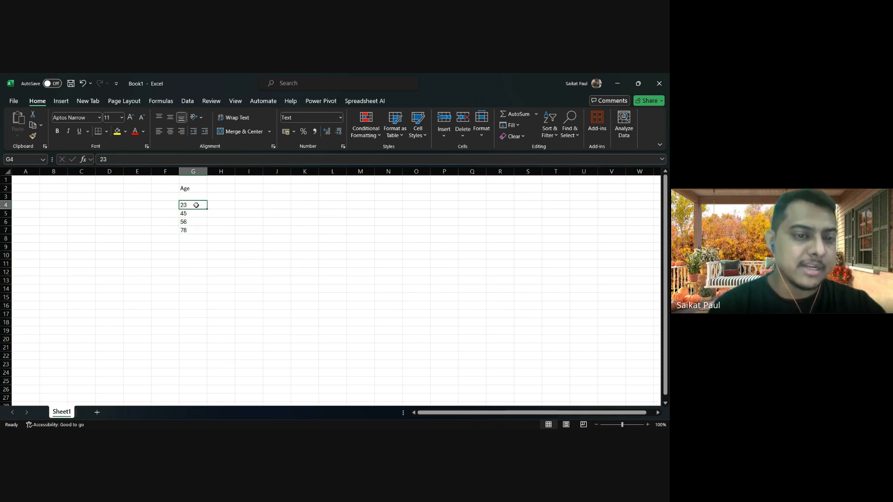
pyautogui.click(195, 205)
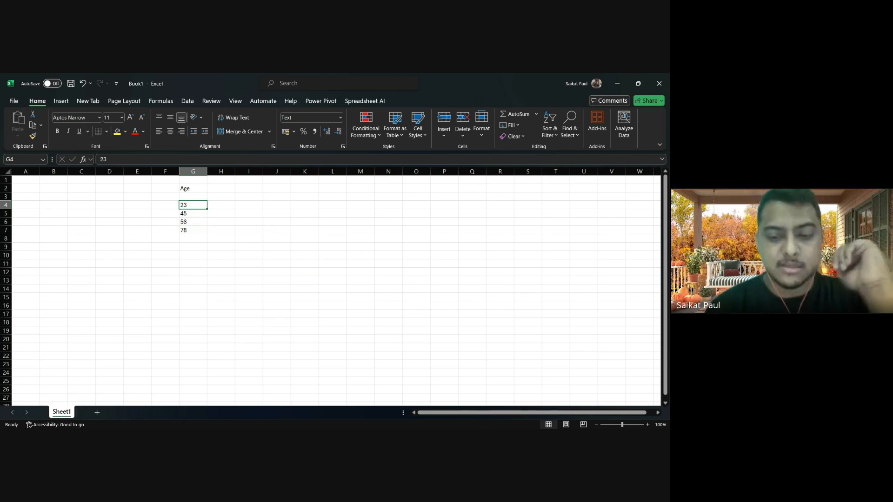
# - Close the Excel workbook containing the Age sample data
pyautogui.click(433, 345)
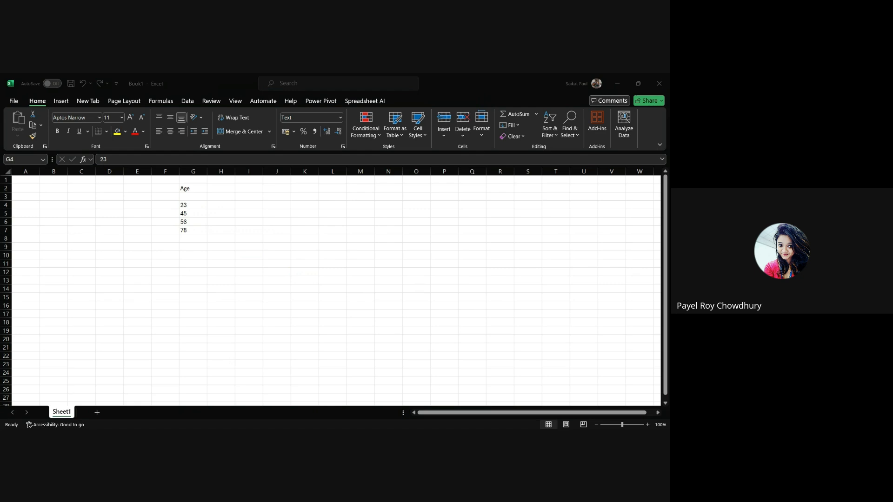
pyautogui.hotkey('alt', 'Tab')
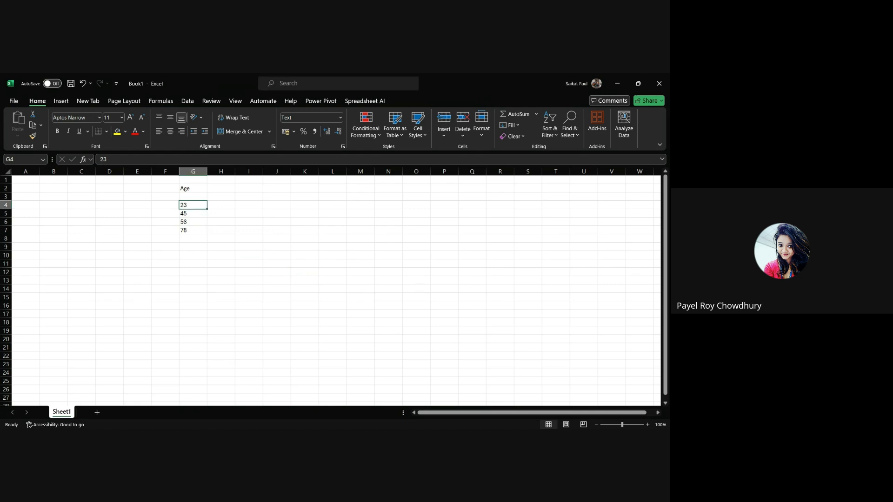
pyautogui.click(661, 85)
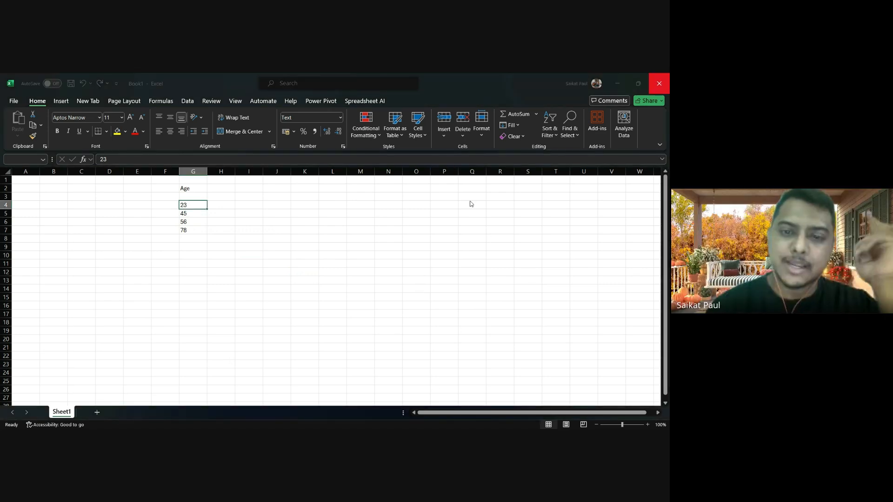
pyautogui.click(364, 308)
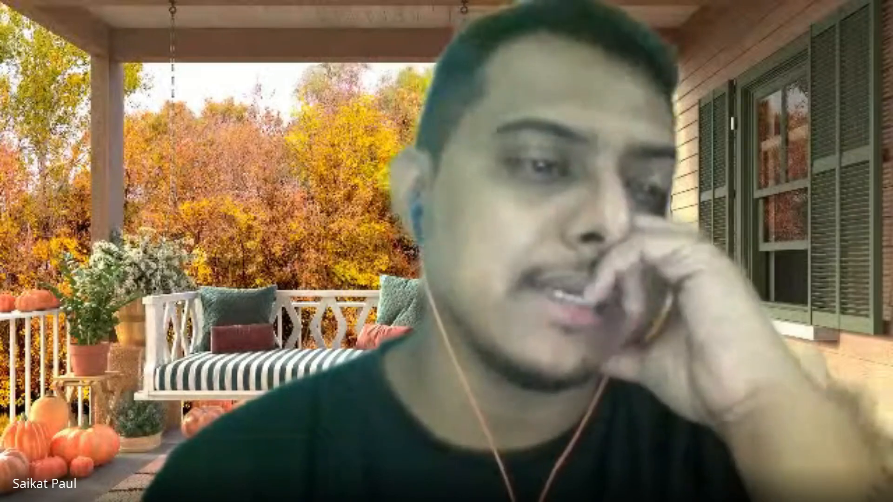
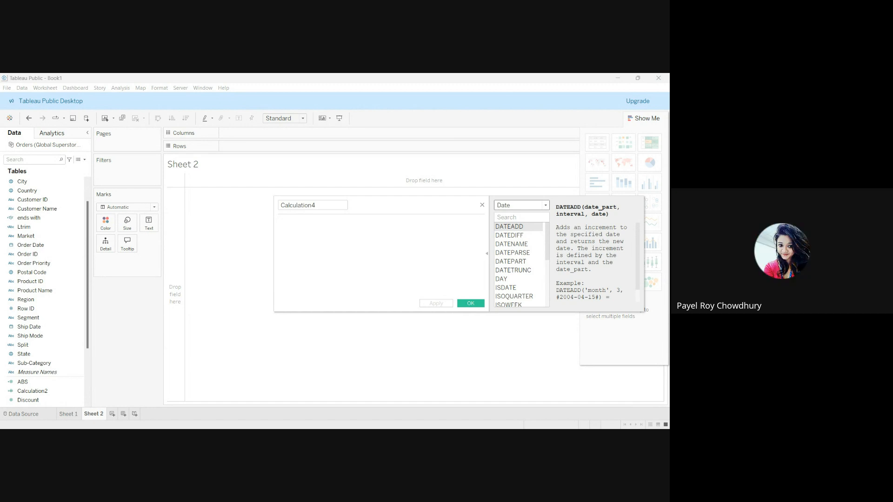
# - Place Customer Name and Order Date on the Rows shelf of Sheet 2 in Tableau
pyautogui.moveTo(37, 209); pyautogui.dragTo(242, 146)
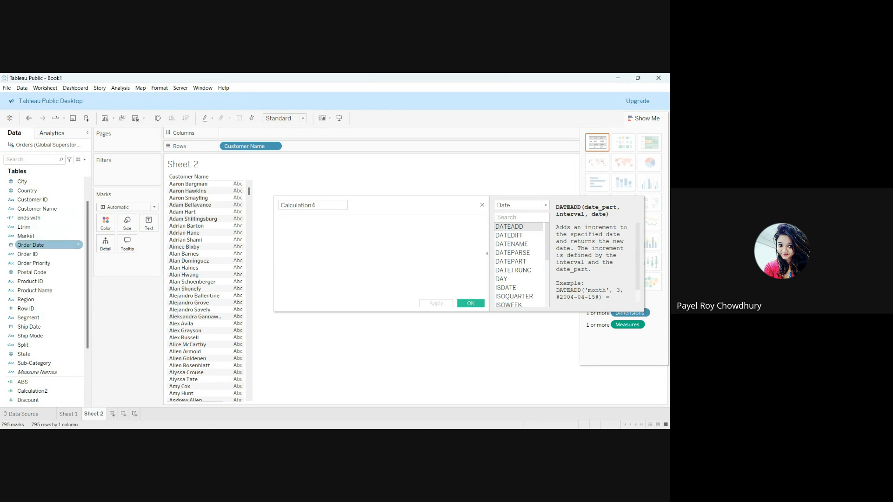
pyautogui.moveTo(31, 245); pyautogui.dragTo(312, 146)
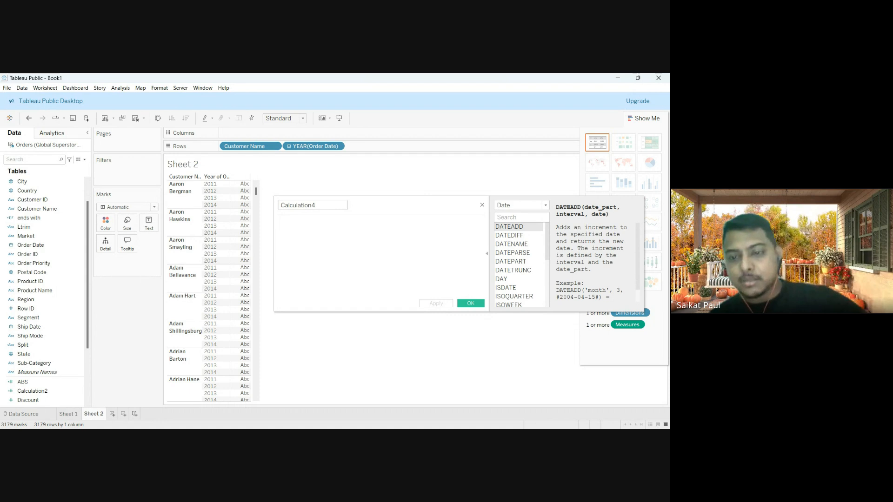
# - Rename the open calculated field from its default name to Date Value
pyautogui.click(321, 205)
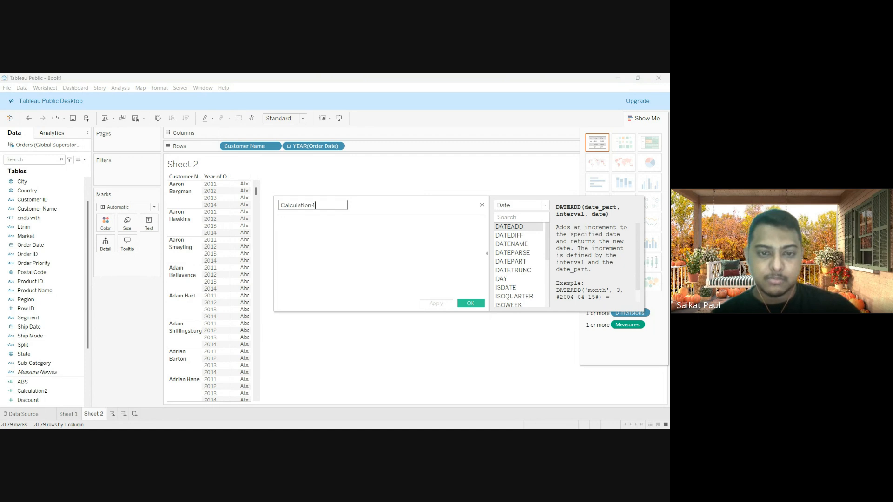
pyautogui.press('BackSpace')
pyautogui.write('d')
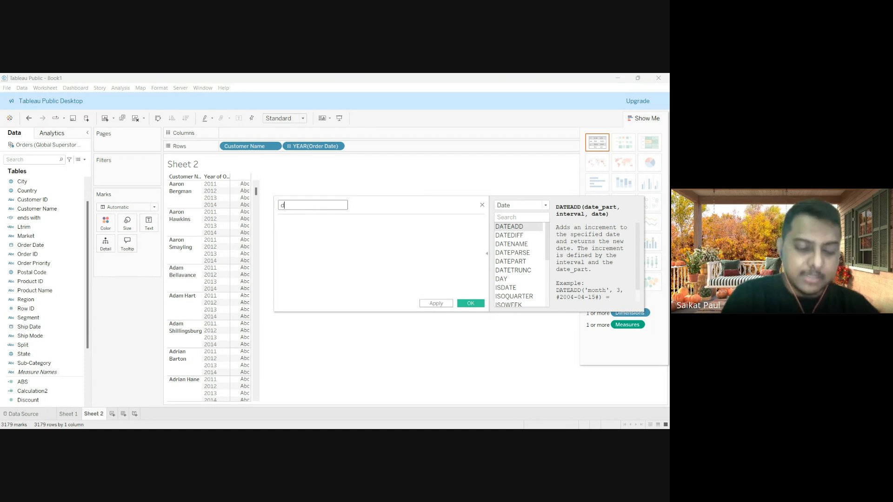
pyautogui.write('ate Value')
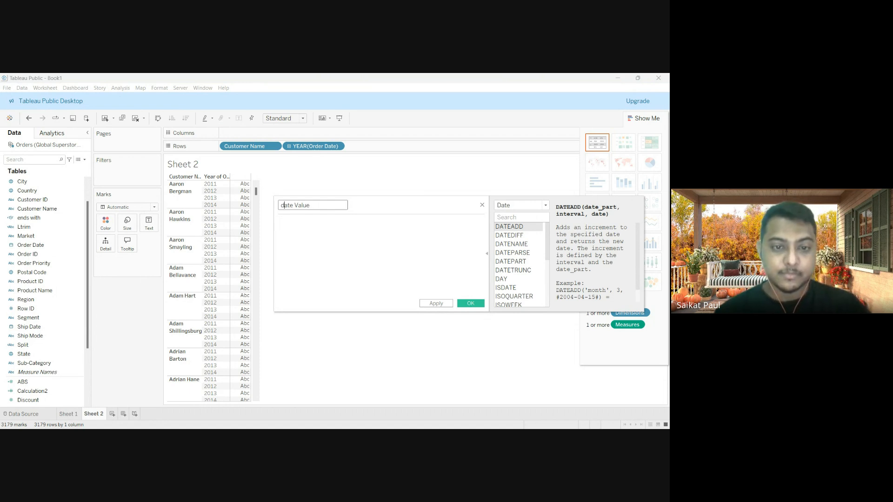
pyautogui.press('BackSpace')
pyautogui.write('D')
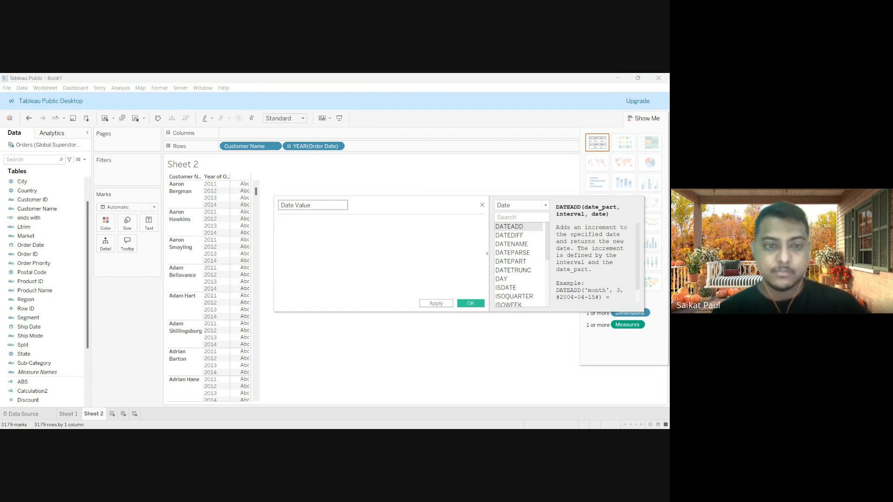
# - Enter NOW() as the formula of the Date Value field and save the calculation
pyautogui.click(279, 223)
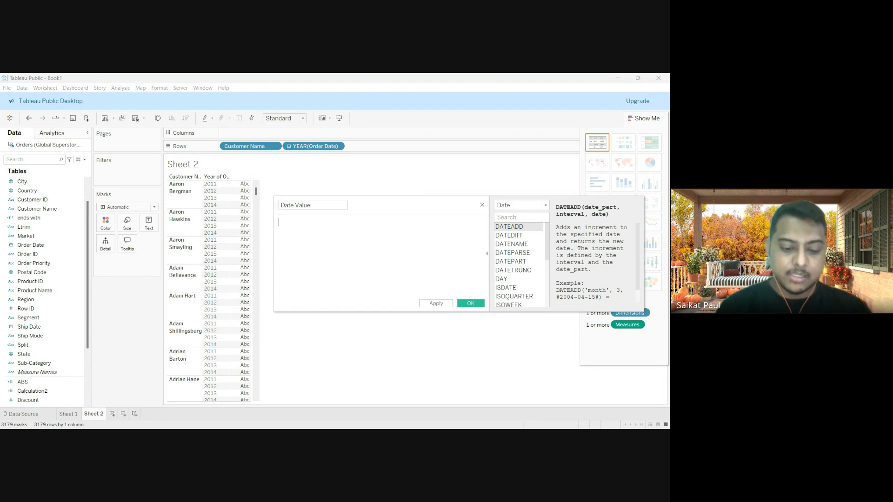
pyautogui.write('Now')
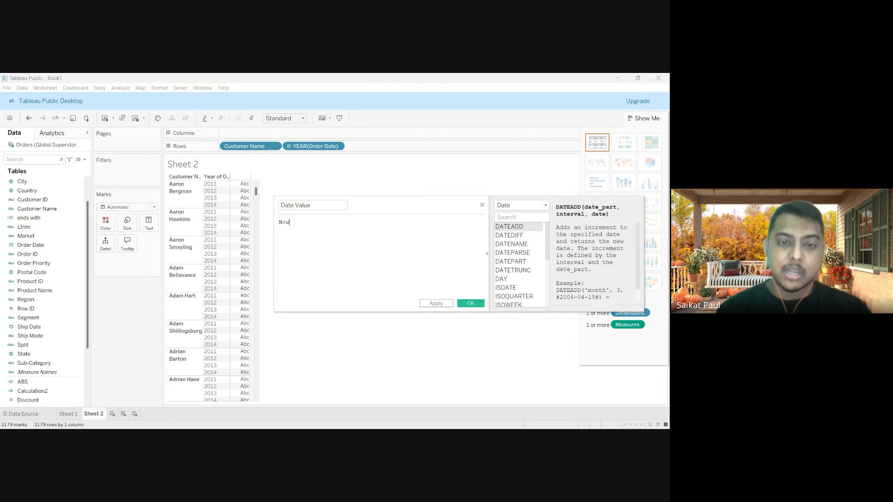
pyautogui.press('Return')
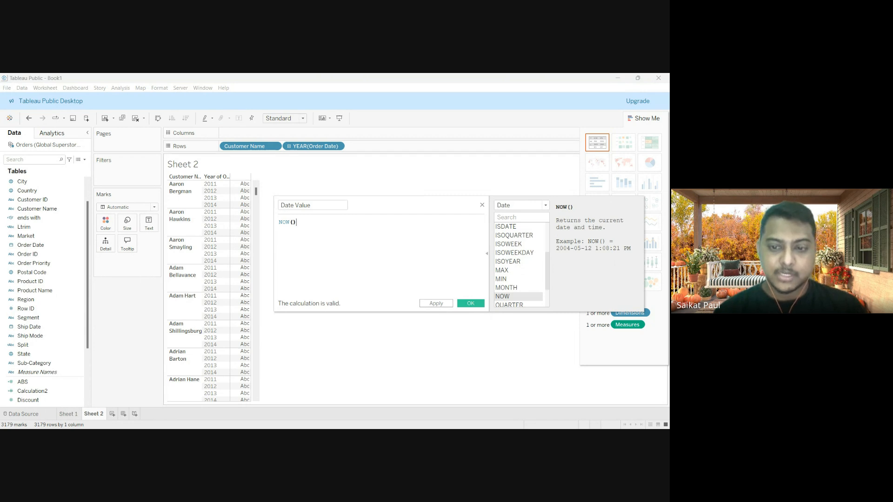
pyautogui.click(471, 303)
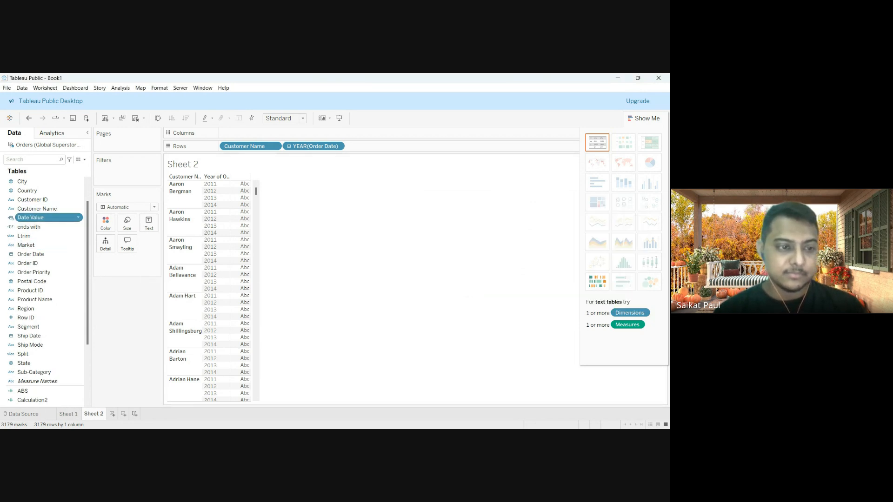
# - Add Date Value to Rows beside the Order Date year, and take it off the shelf again
pyautogui.moveTo(31, 218); pyautogui.dragTo(243, 219)
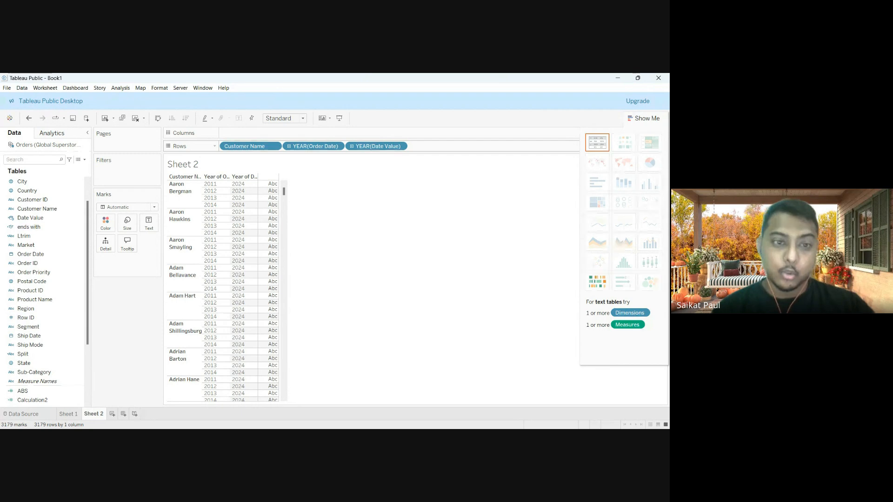
pyautogui.scroll(1, 48, 256)
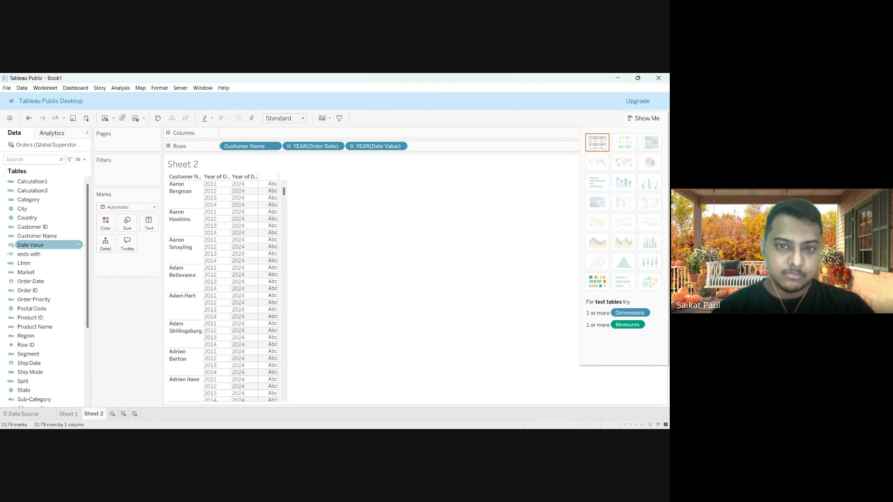
pyautogui.moveTo(378, 146); pyautogui.dragTo(367, 223)
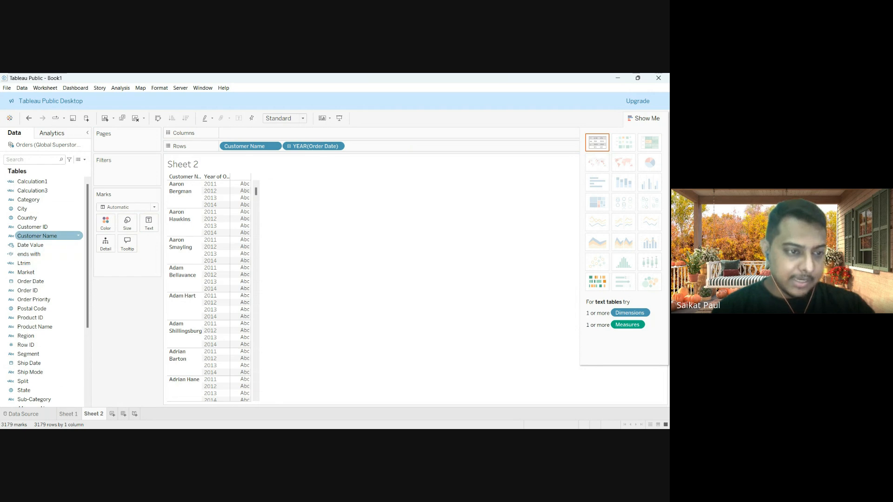
# - Replace the formula of the Date Value calculated field with TODAY() and save the calculation
pyautogui.click(46, 245)
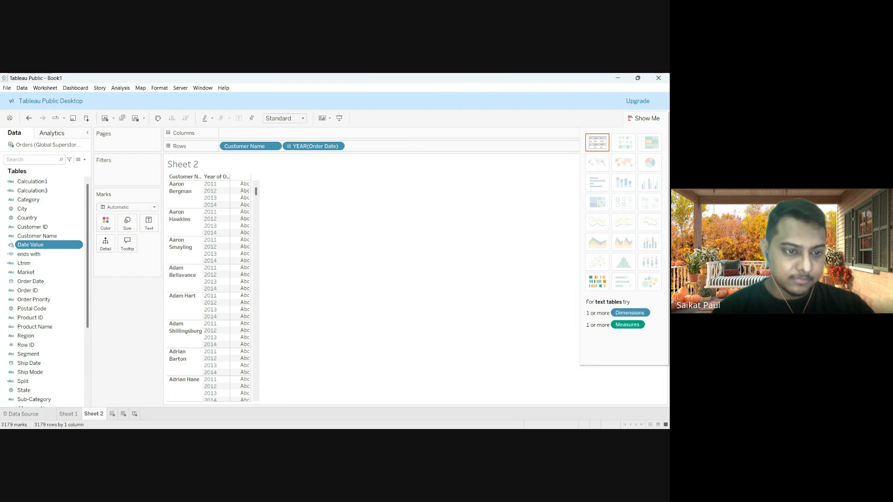
pyautogui.click(62, 277)
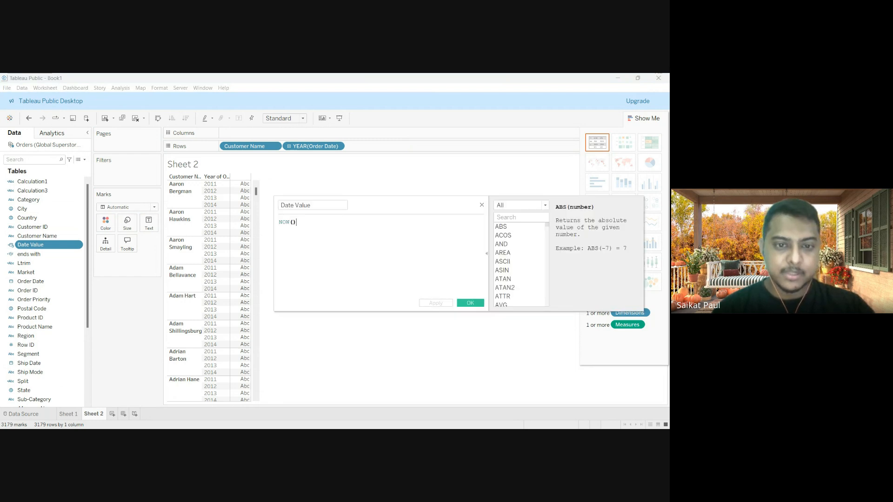
pyautogui.hotkey('ctrl', 'a')
pyautogui.write('To')
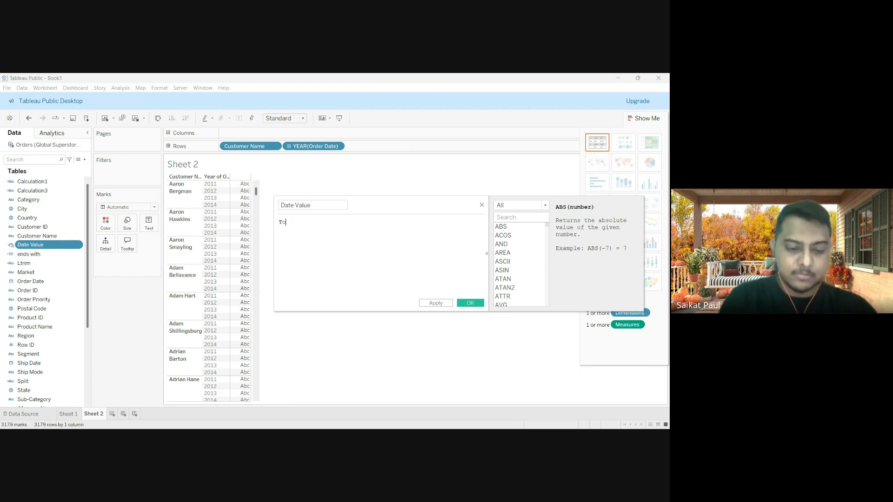
pyautogui.write('day')
pyautogui.press('Return')
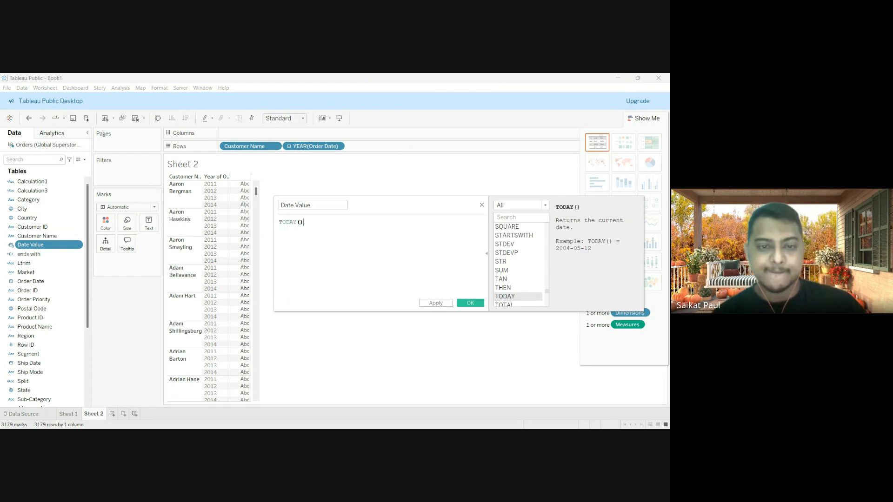
pyautogui.click(470, 303)
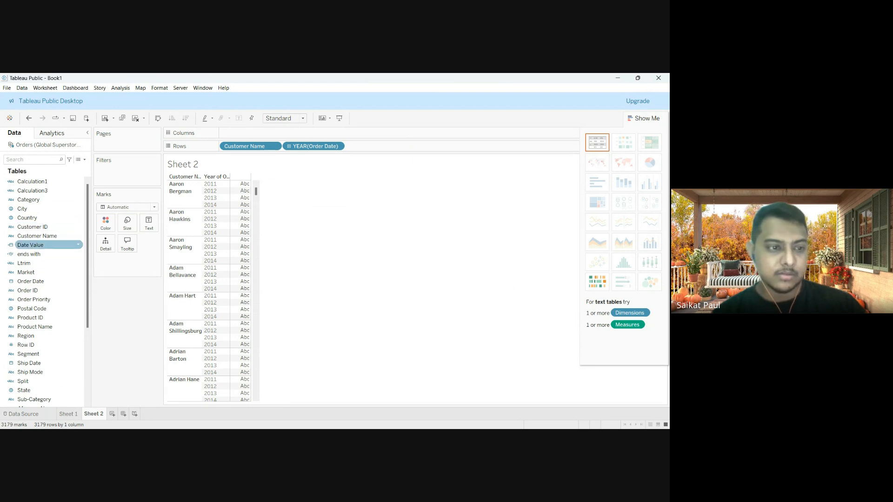
# - Add Date Value to Rows, expand Order Date to quarters and switch its year to a continuous day
pyautogui.moveTo(37, 245); pyautogui.dragTo(242, 195)
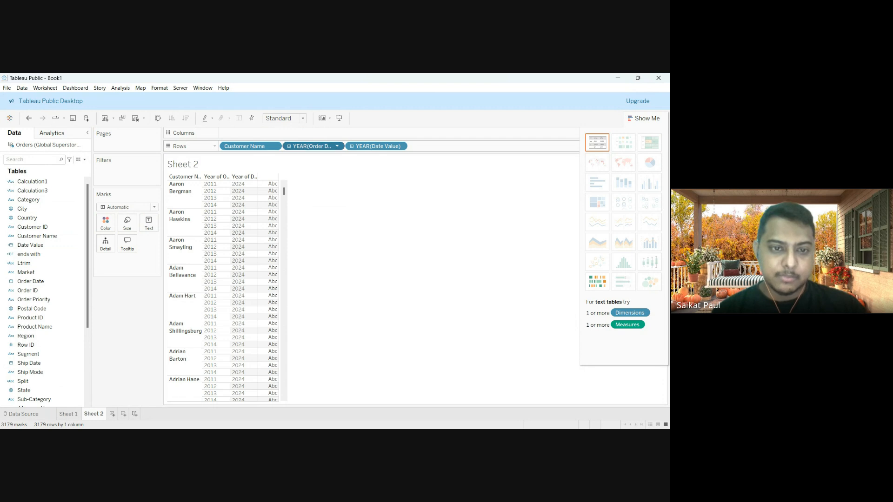
pyautogui.click(288, 146)
pyautogui.click(289, 146)
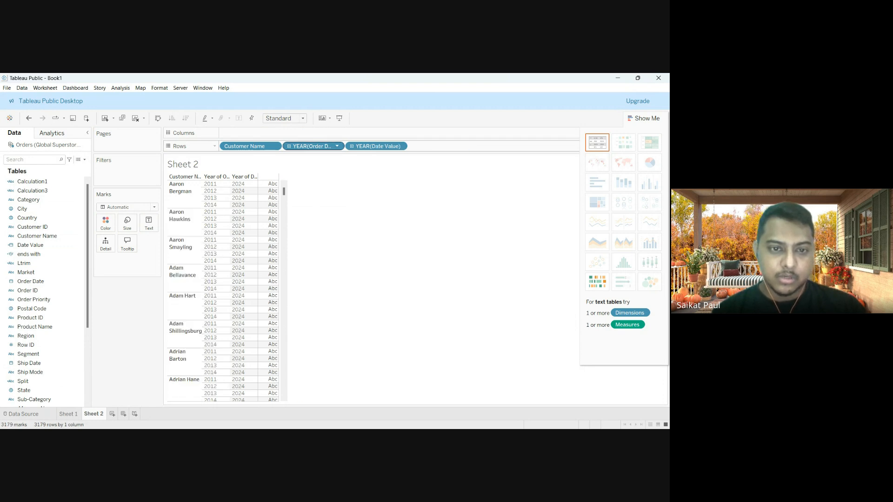
pyautogui.click(288, 146)
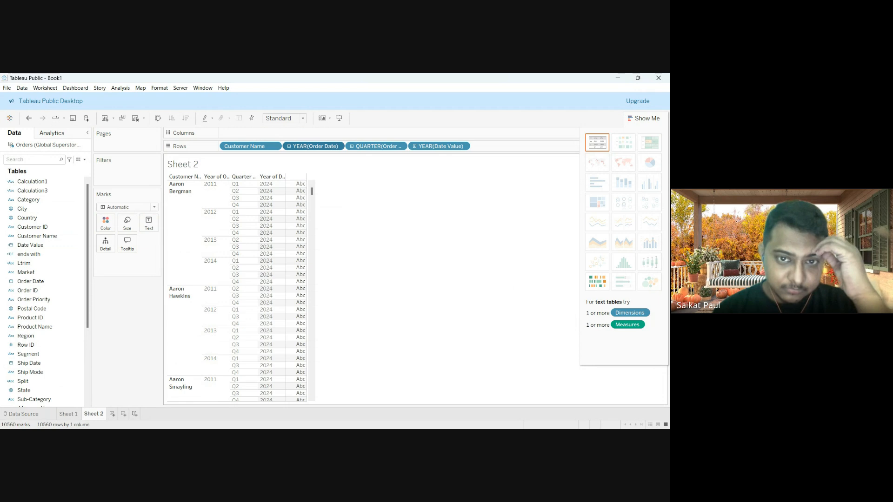
pyautogui.click(314, 289)
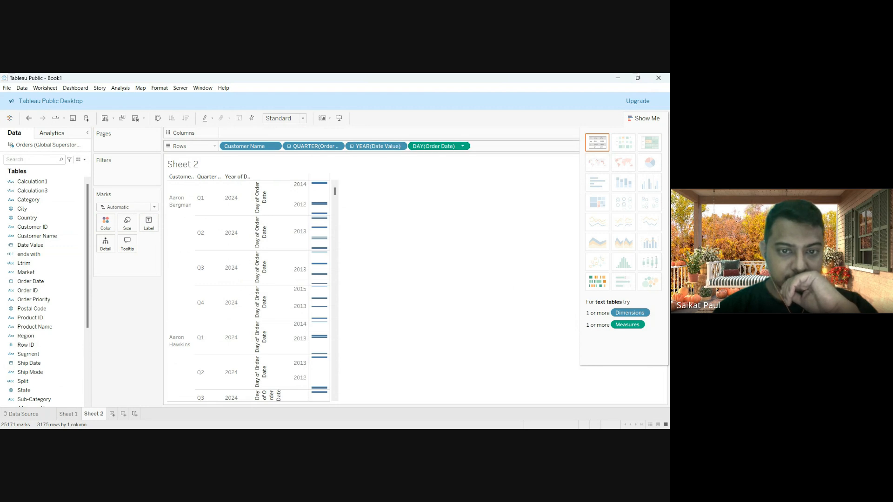
# - Remove the Order Date day, Date Value year and Order Date quarter from Rows, leaving only Customer Name
pyautogui.moveTo(434, 146); pyautogui.dragTo(435, 223)
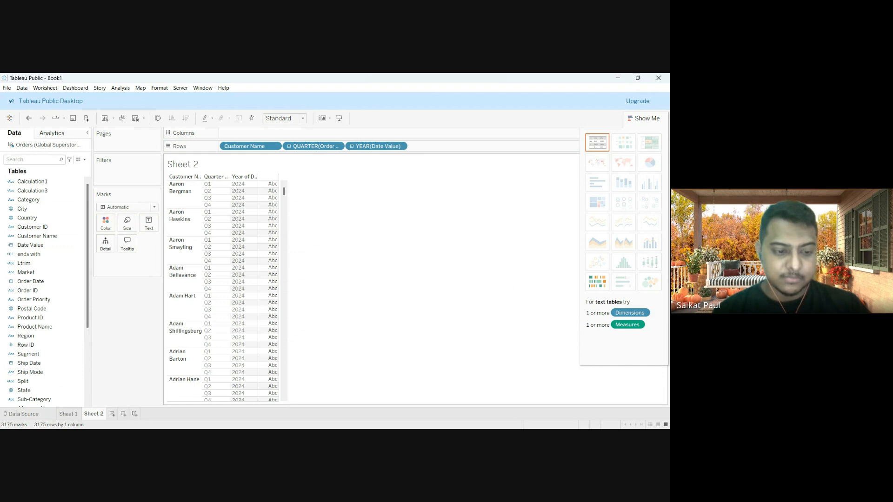
pyautogui.moveTo(378, 146); pyautogui.dragTo(378, 223)
pyautogui.moveTo(314, 146); pyautogui.dragTo(127, 262)
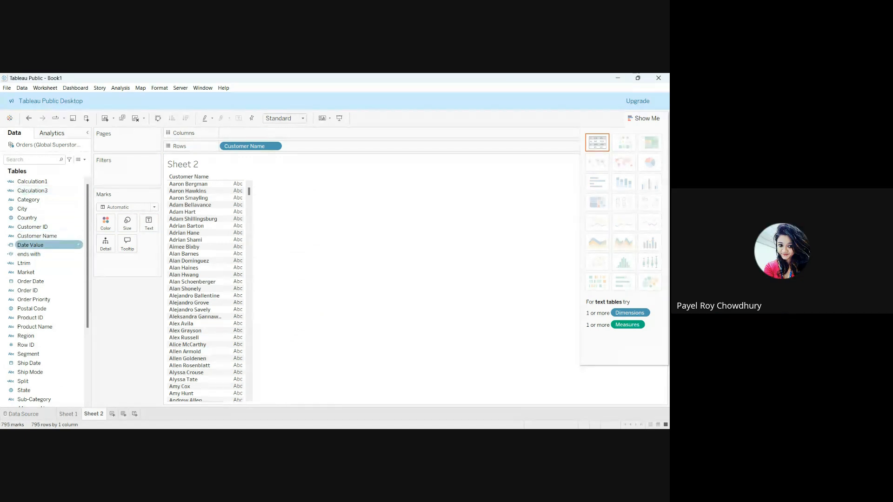
# - Place Order Date on Rows after Customer Name and display it as a continuous day
pyautogui.moveTo(46, 281); pyautogui.dragTo(127, 263)
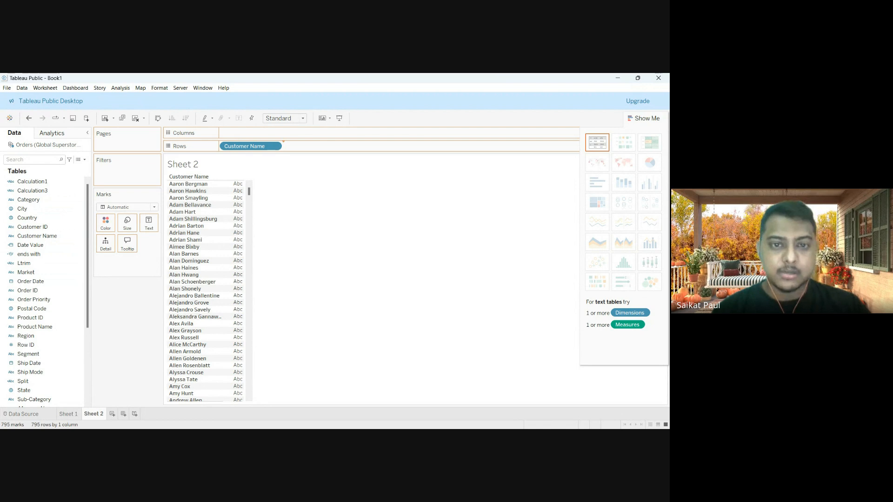
pyautogui.moveTo(284, 145); pyautogui.dragTo(293, 146)
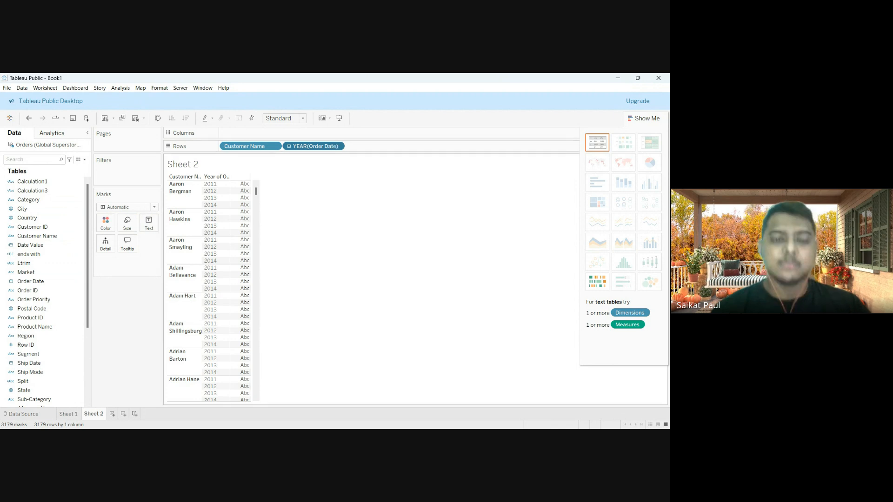
pyautogui.click(320, 284)
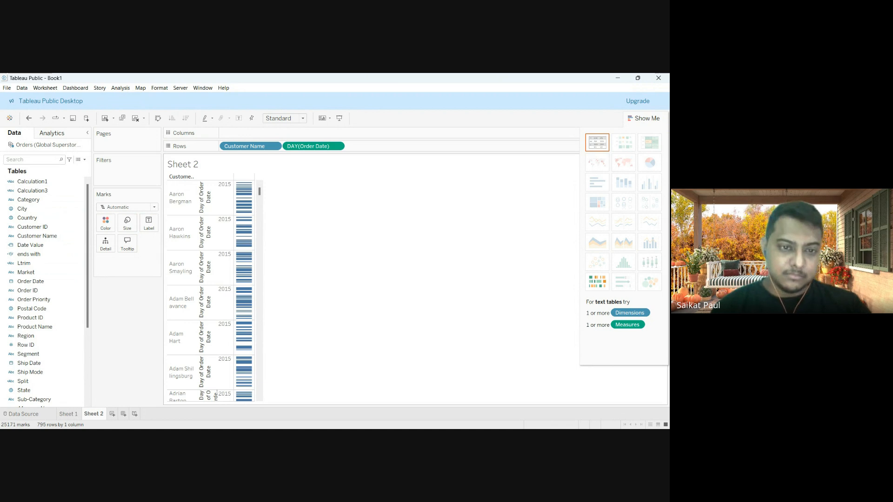
pyautogui.moveTo(245, 185)
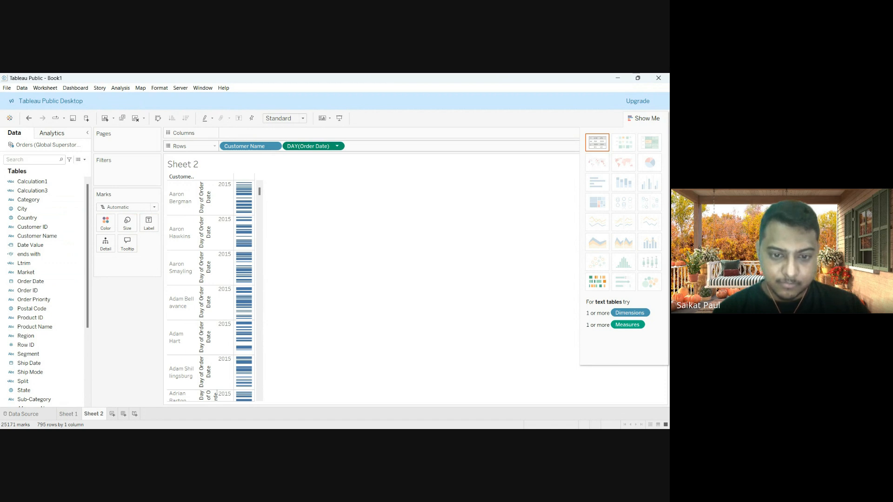
# - Try Order Date as a discrete day and as a month with day breakdown, and remove it from Rows
pyautogui.click(316, 219)
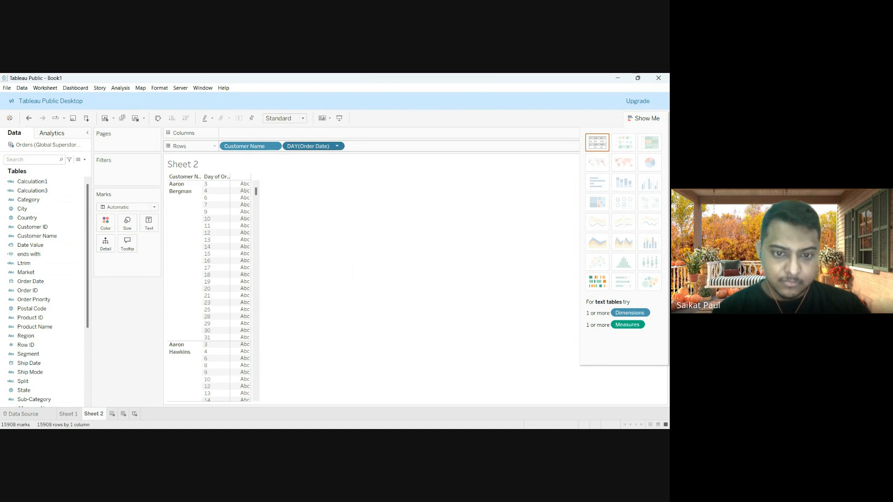
pyautogui.click(309, 232)
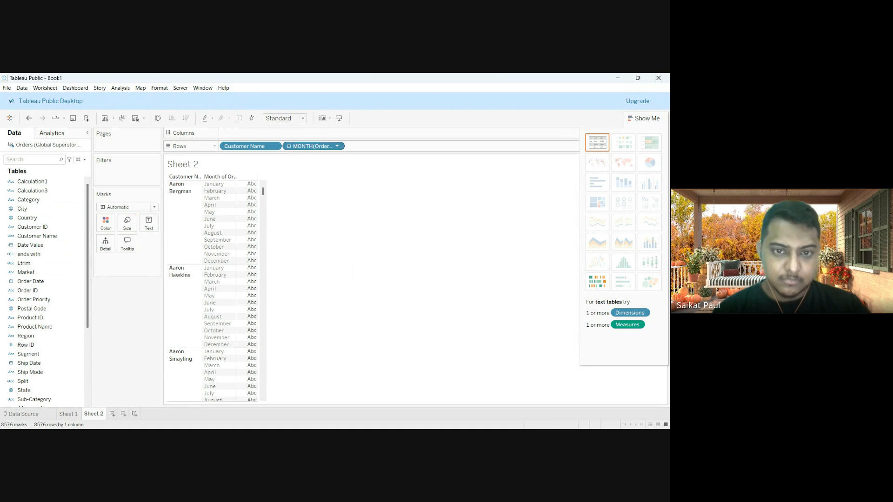
pyautogui.click(289, 146)
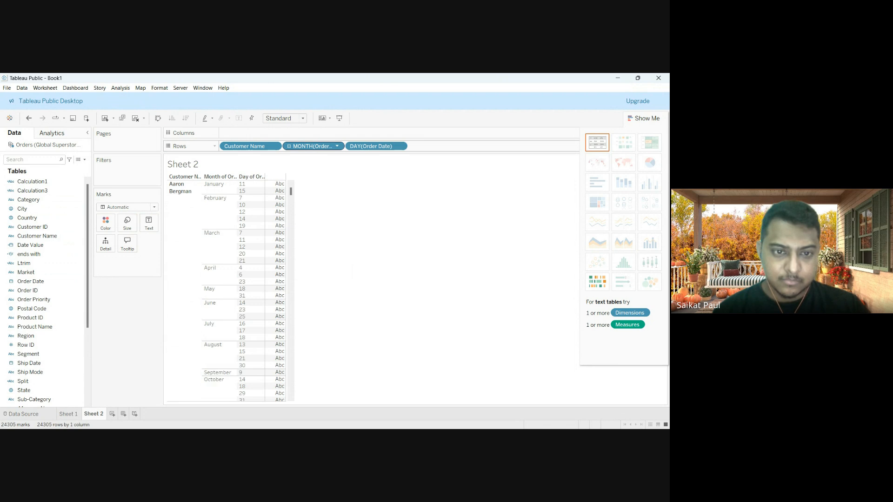
pyautogui.click(288, 146)
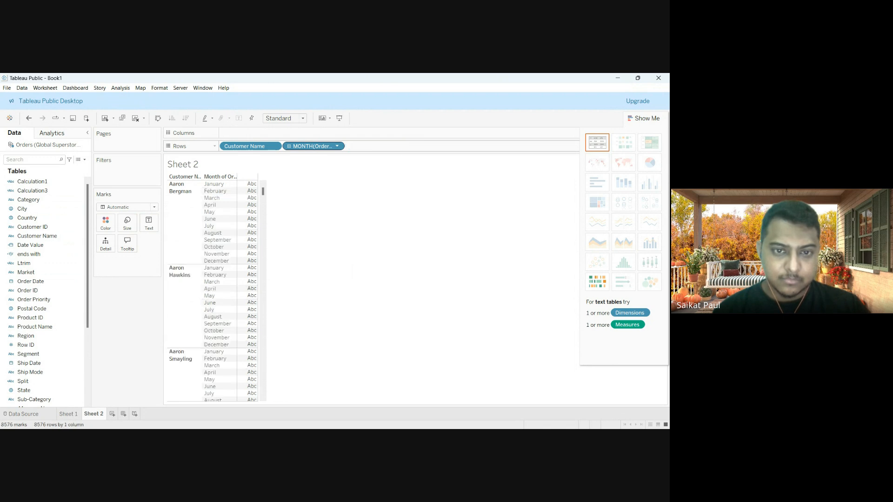
pyautogui.moveTo(309, 146); pyautogui.dragTo(46, 263)
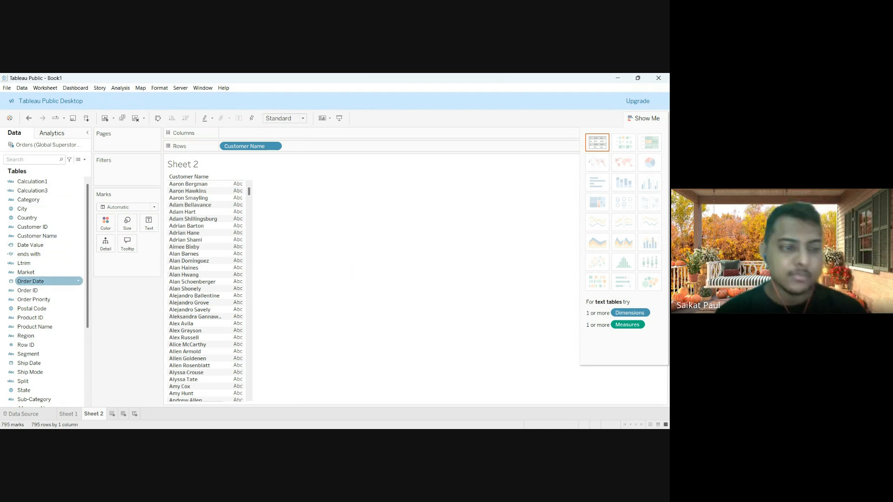
# - Place Order Date on Rows after Customer Name as a discrete exact date
pyautogui.moveTo(42, 282); pyautogui.dragTo(84, 260)
pyautogui.moveTo(284, 146); pyautogui.dragTo(288, 146)
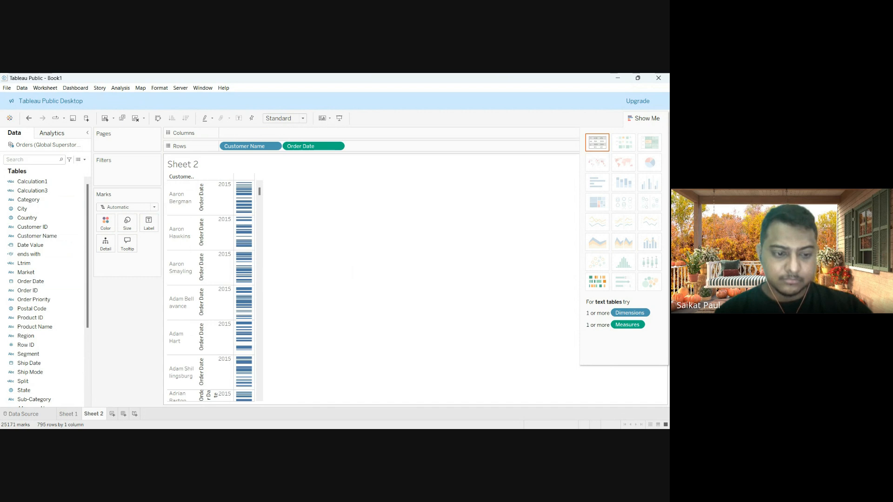
pyautogui.moveTo(244, 186)
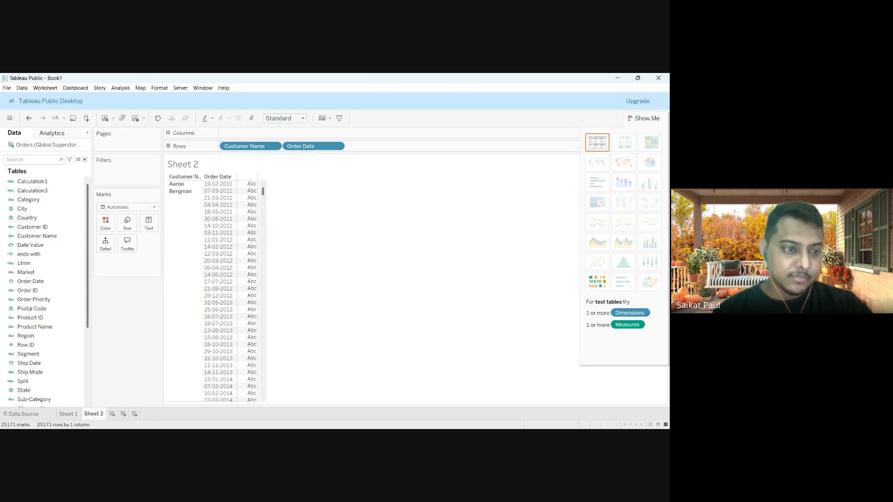
# - Create a calculated field named Year, with the function reference filtered to Date functions
pyautogui.click(116, 168)
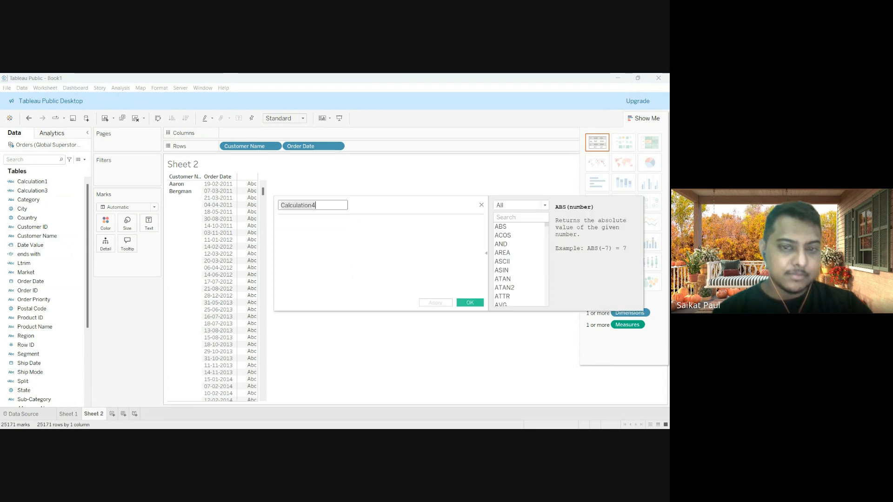
pyautogui.click(545, 205)
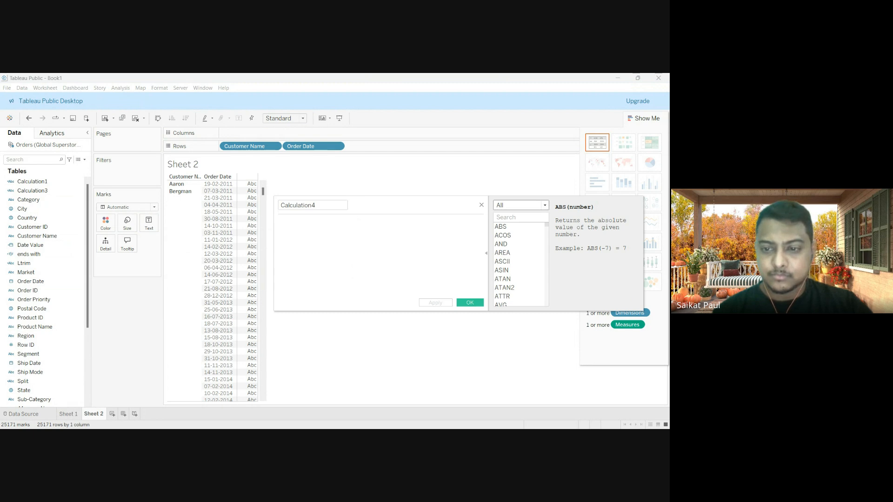
pyautogui.click(516, 235)
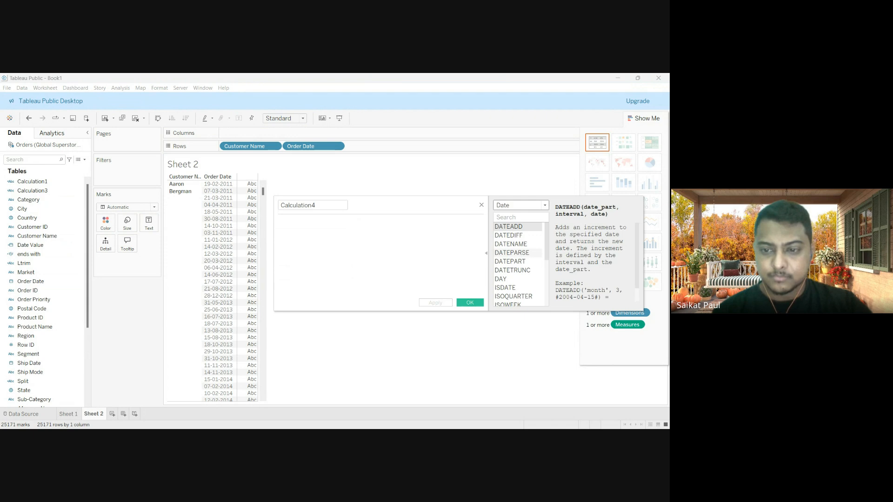
pyautogui.scroll(-3, 516, 262)
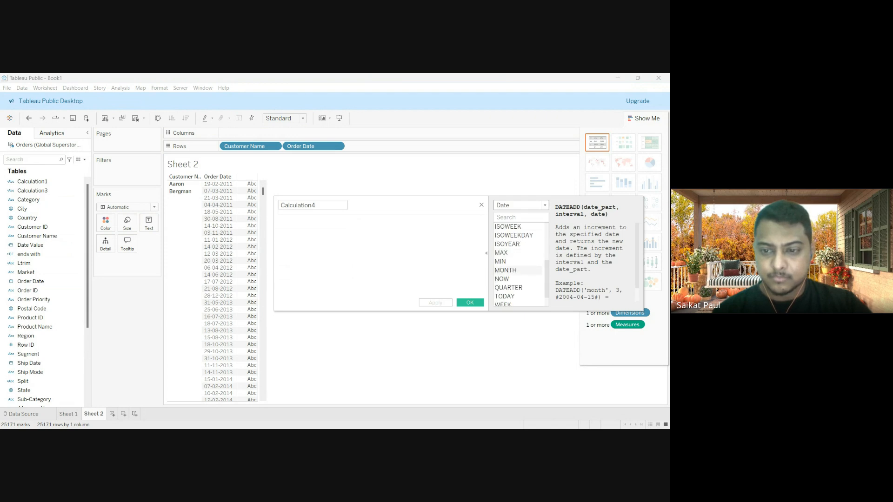
pyautogui.scroll(-1, 516, 270)
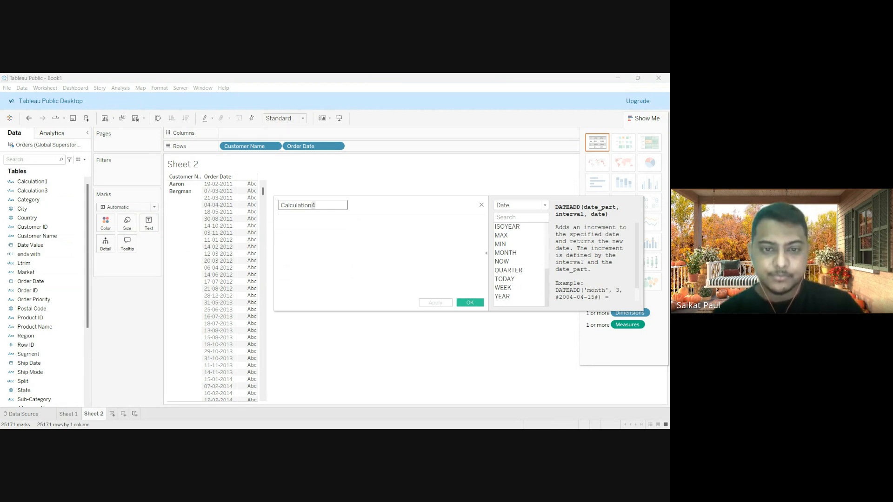
pyautogui.hotkey('ctrl', 'a')
pyautogui.write('Year')
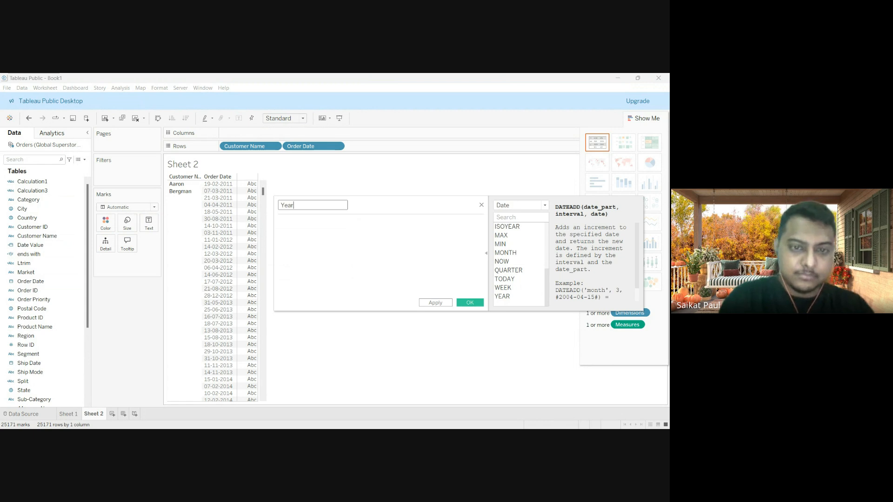
# - Define the Year calculated field as YEAR([Order Date]) and save it
pyautogui.click(279, 222)
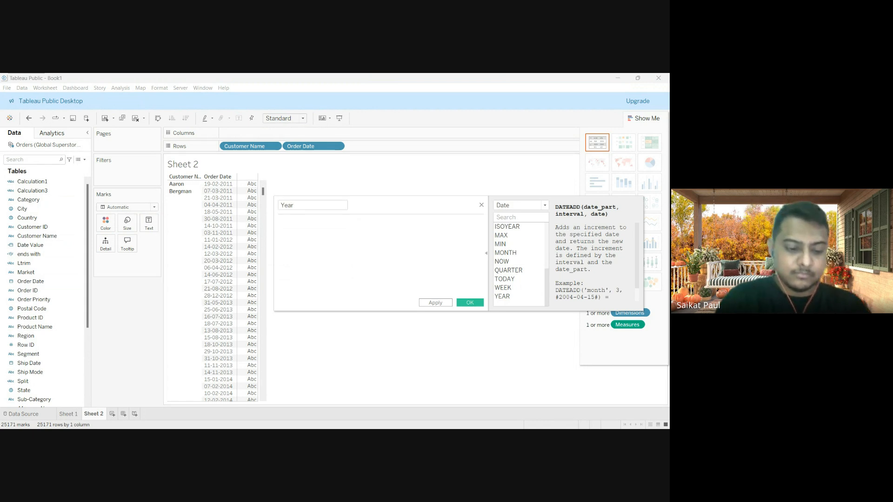
pyautogui.write('Year')
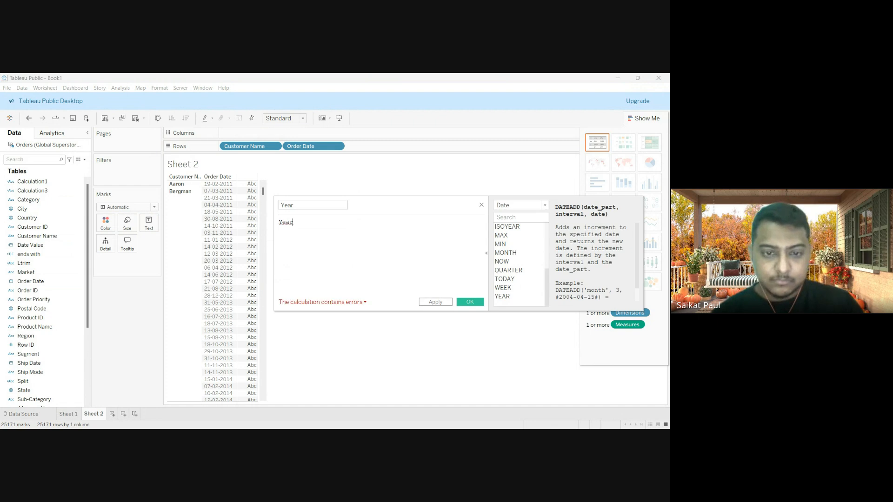
pyautogui.press('Return')
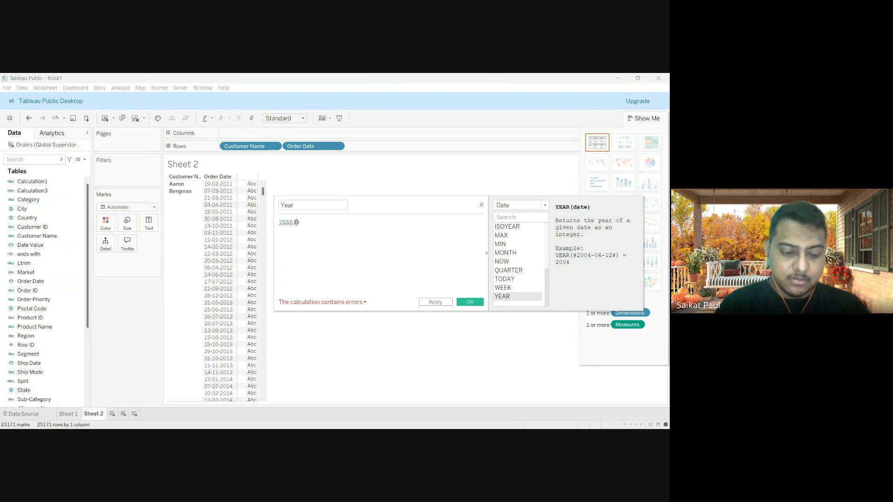
pyautogui.write('order')
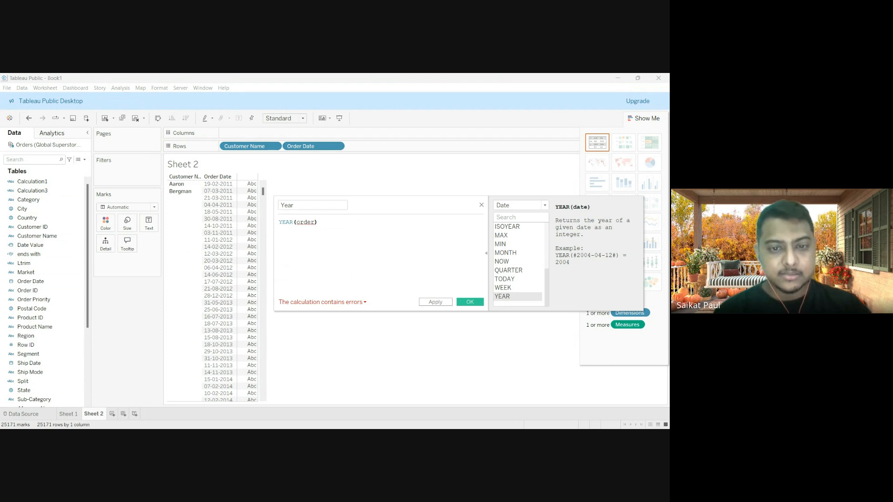
pyautogui.press('Return')
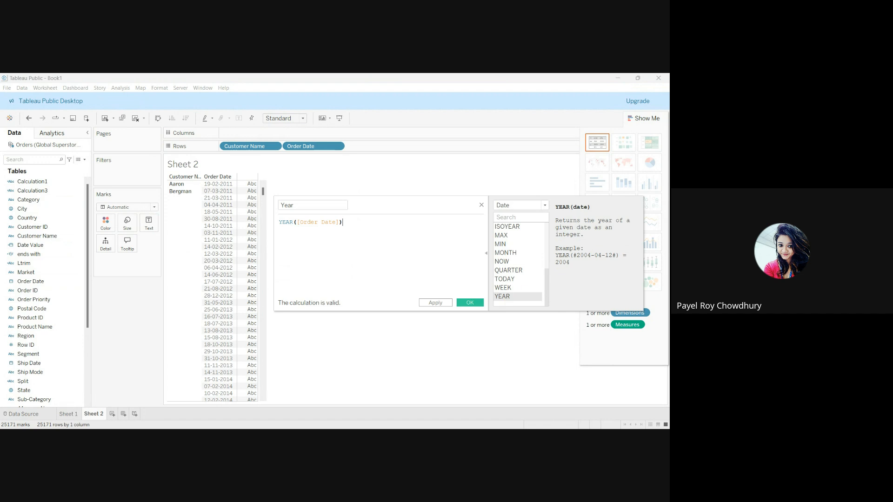
pyautogui.click(470, 302)
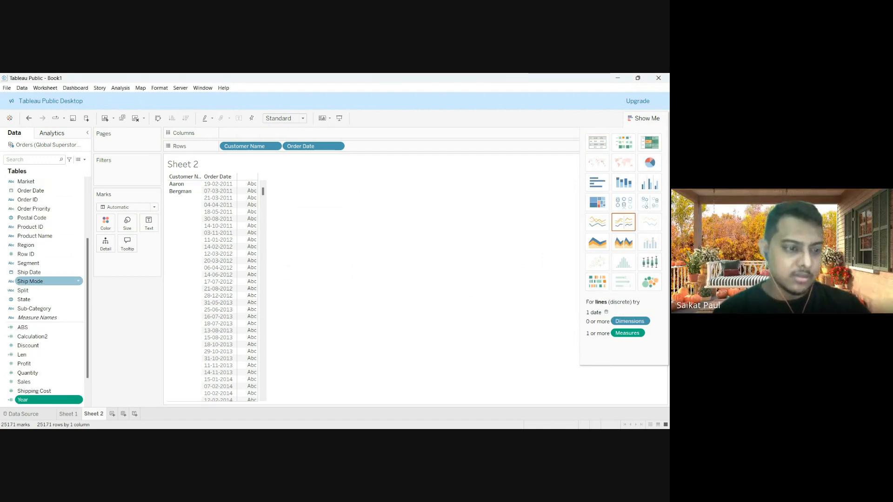
# - Show the Year field as text values in the table and aggregate it as Attribute
pyautogui.scroll(3, 46, 286)
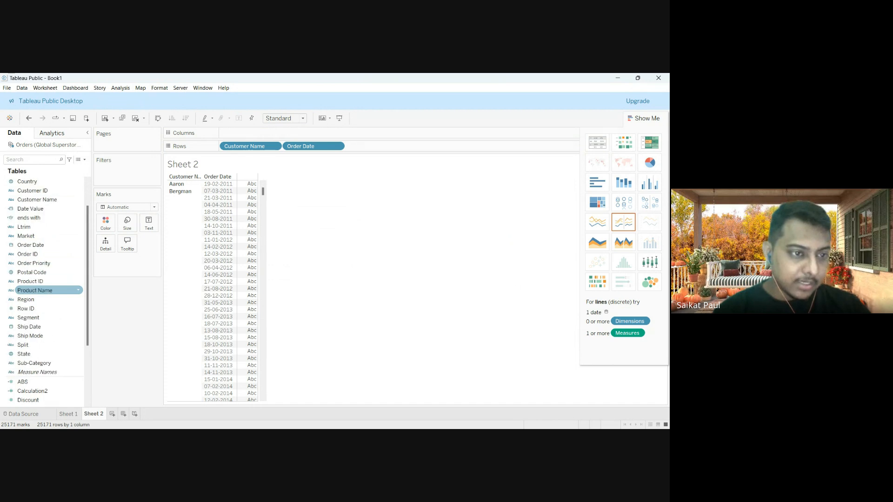
pyautogui.scroll(2, 47, 253)
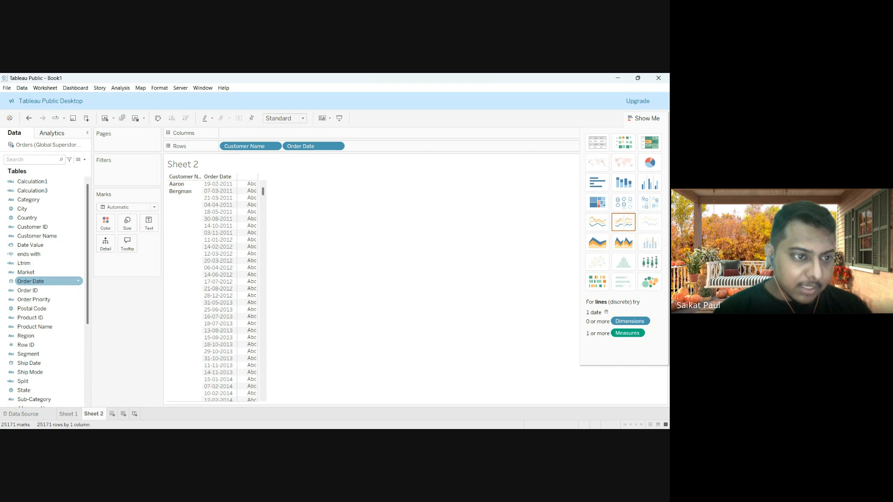
pyautogui.scroll(-5, 47, 281)
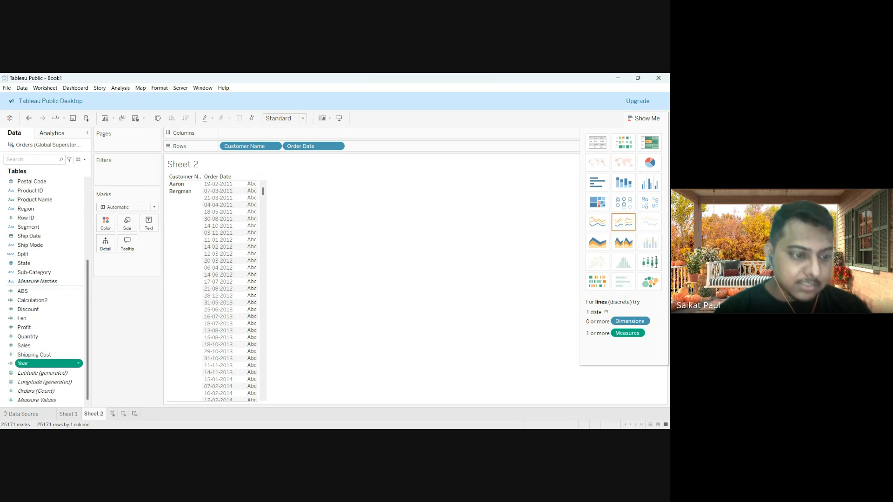
pyautogui.moveTo(40, 363); pyautogui.dragTo(248, 274)
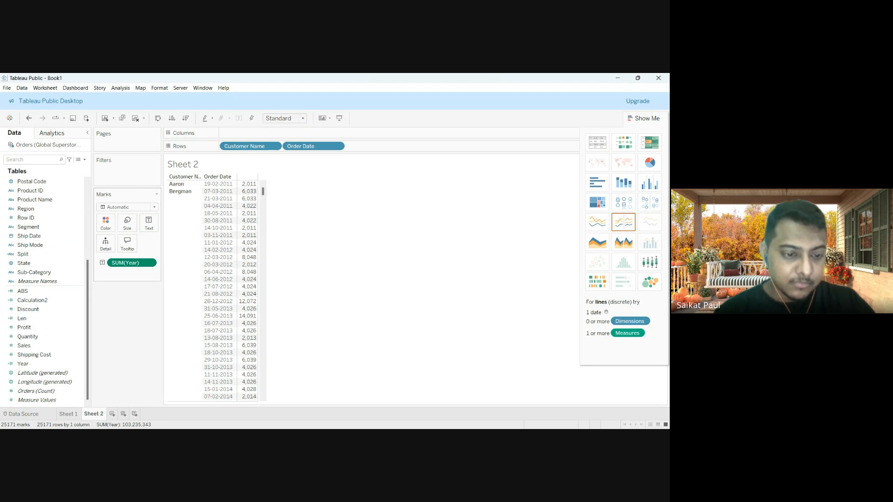
pyautogui.click(170, 315)
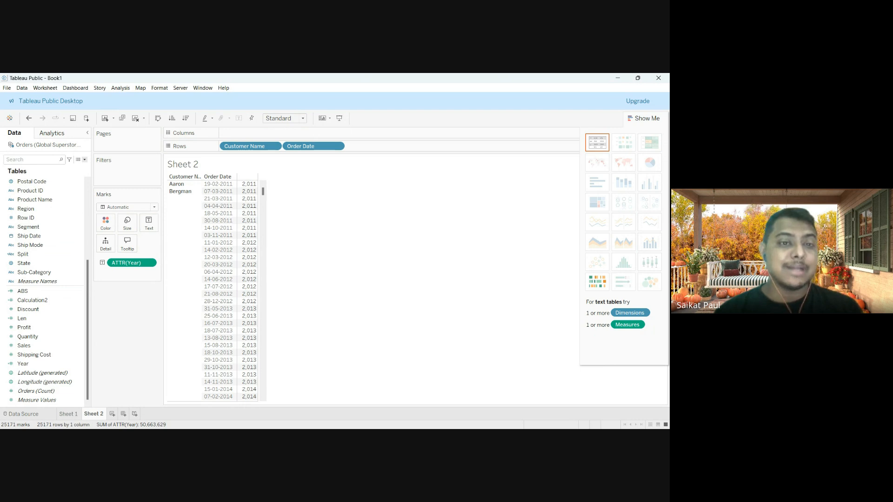
# - Create a calculated field named Month and filter the function reference to Date functions
pyautogui.click(113, 168)
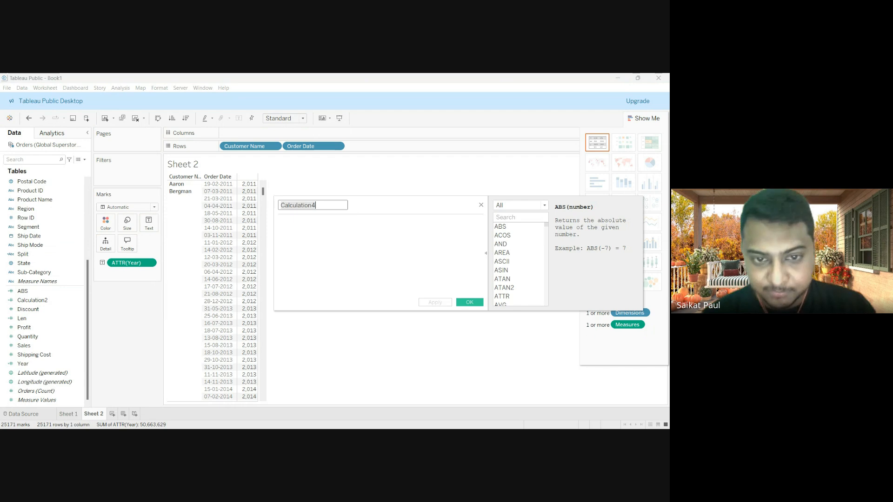
pyautogui.press('BackSpace')
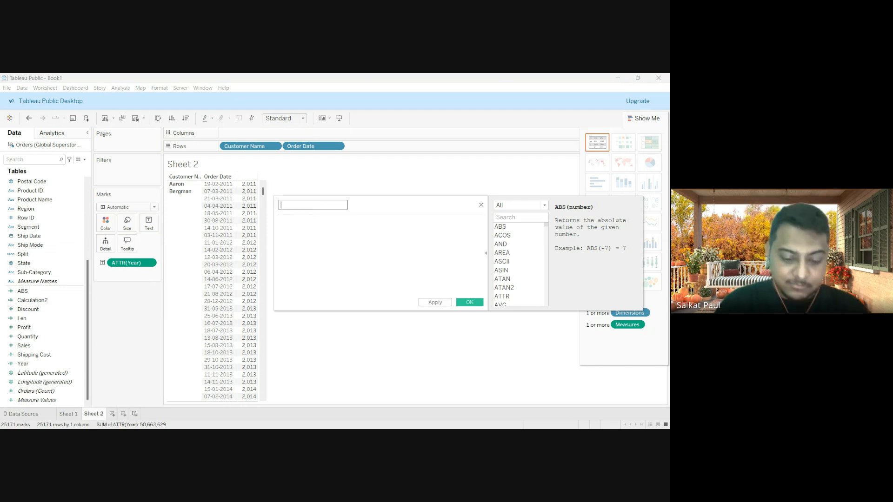
pyautogui.write('Month')
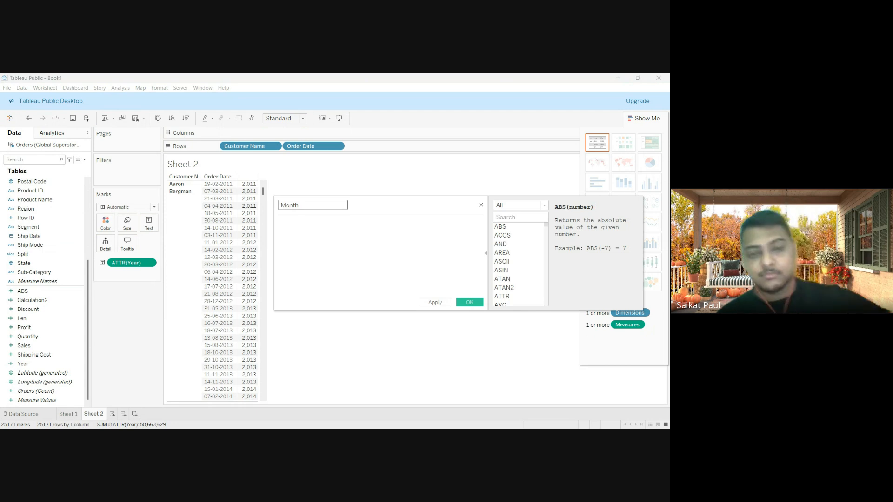
pyautogui.click(279, 222)
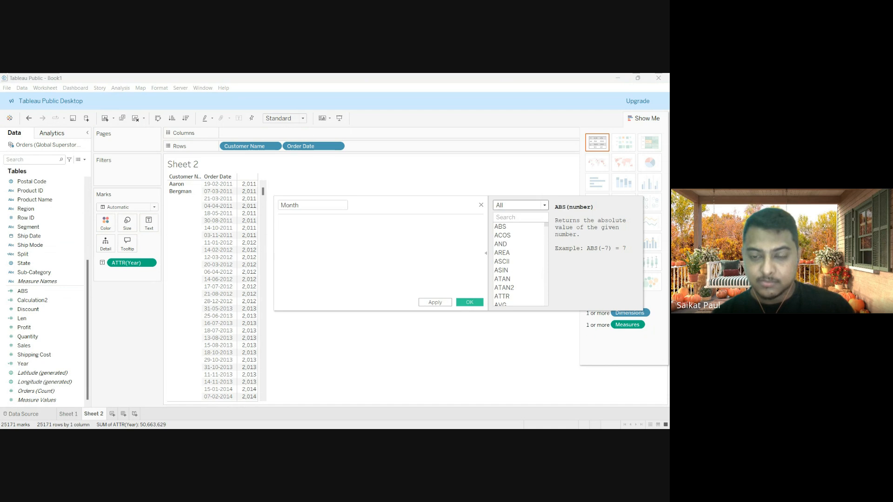
pyautogui.click(516, 244)
pyautogui.scroll(-4, 518, 279)
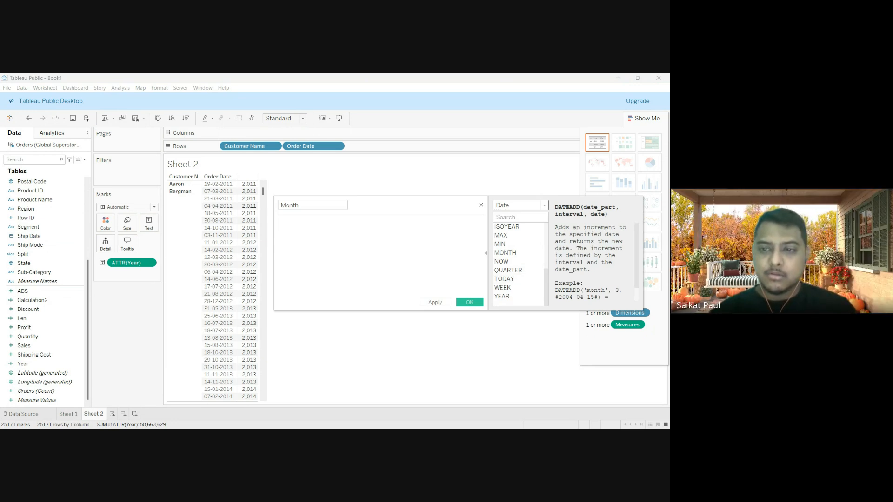
pyautogui.scroll(4, 519, 265)
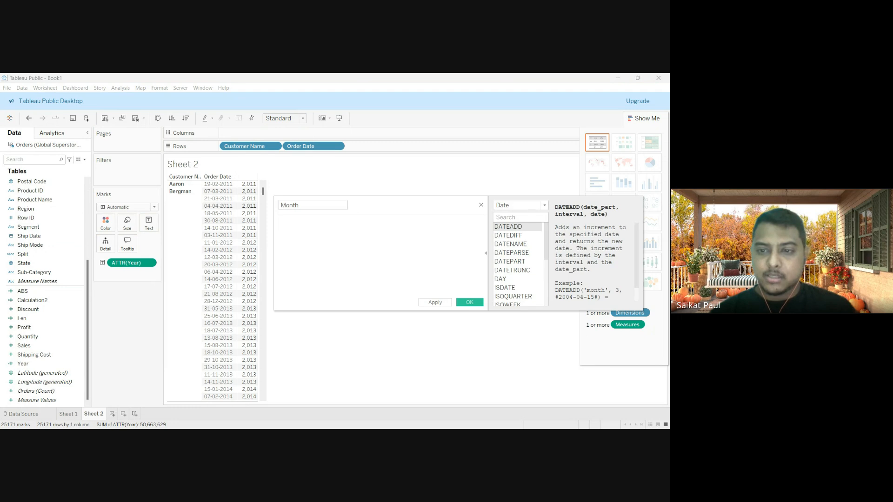
# - Rename the open calculation to date ADD and begin its formula with DATEADD('month'3,)
pyautogui.click(288, 205)
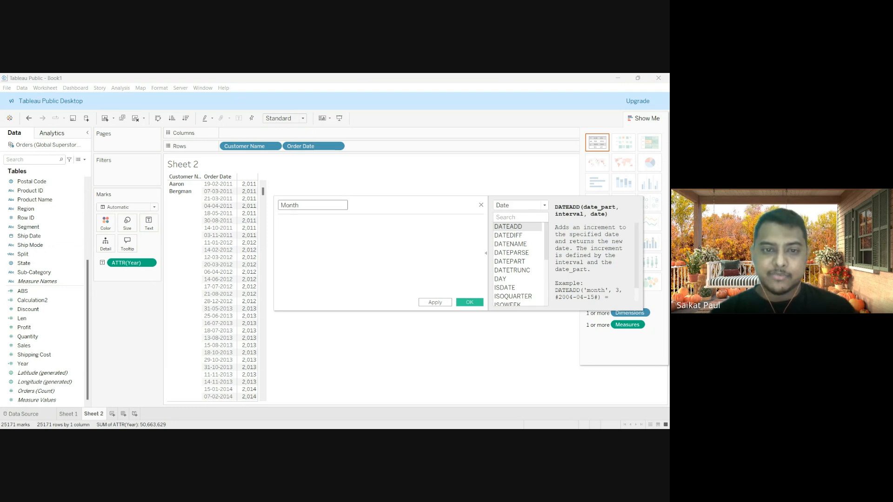
pyautogui.doubleClick(288, 205)
pyautogui.write('date ADD')
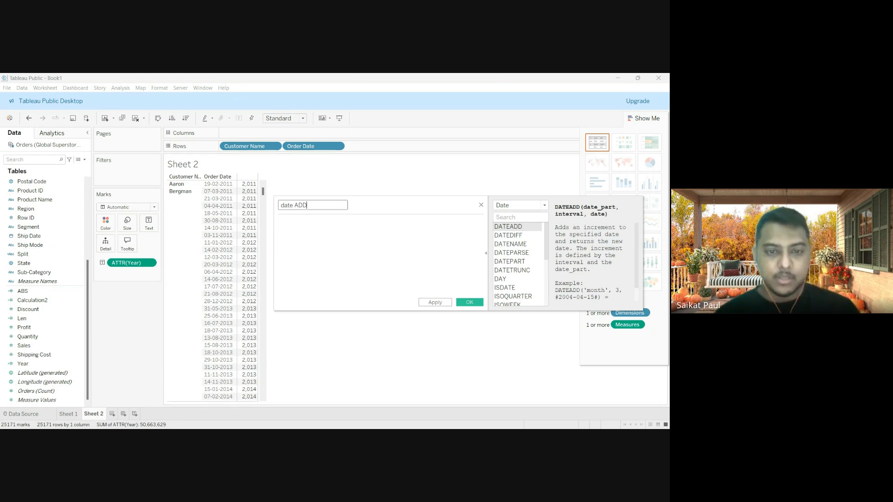
pyautogui.click(298, 223)
pyautogui.write('date')
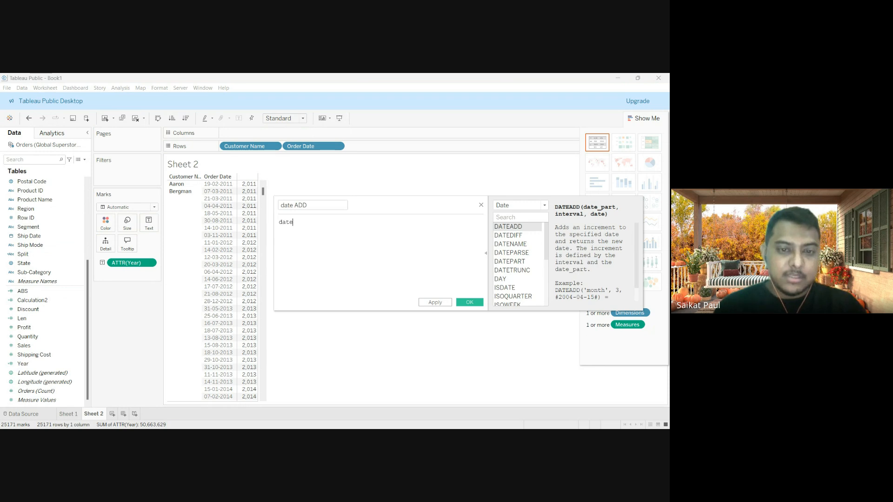
pyautogui.press('Return')
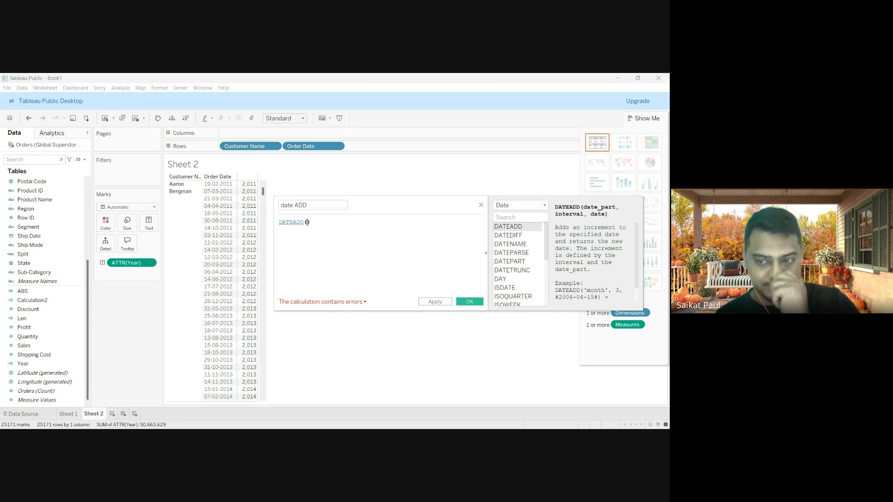
pyautogui.write("'month")
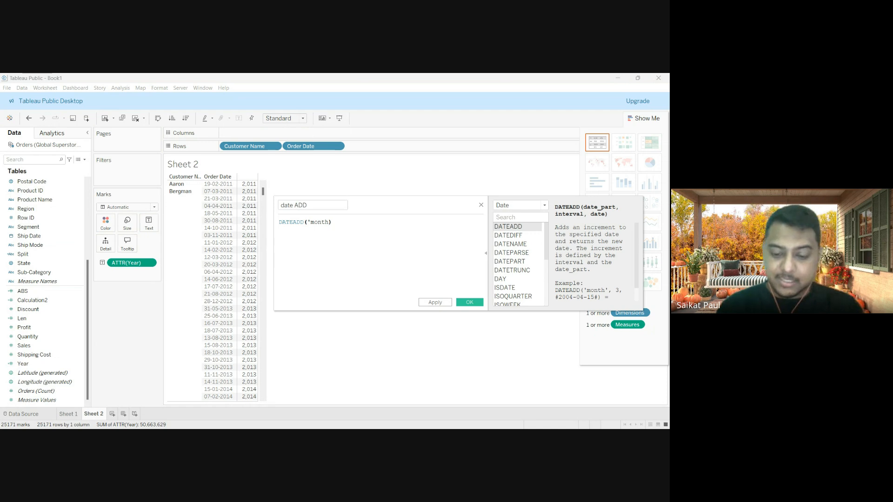
pyautogui.write("'")
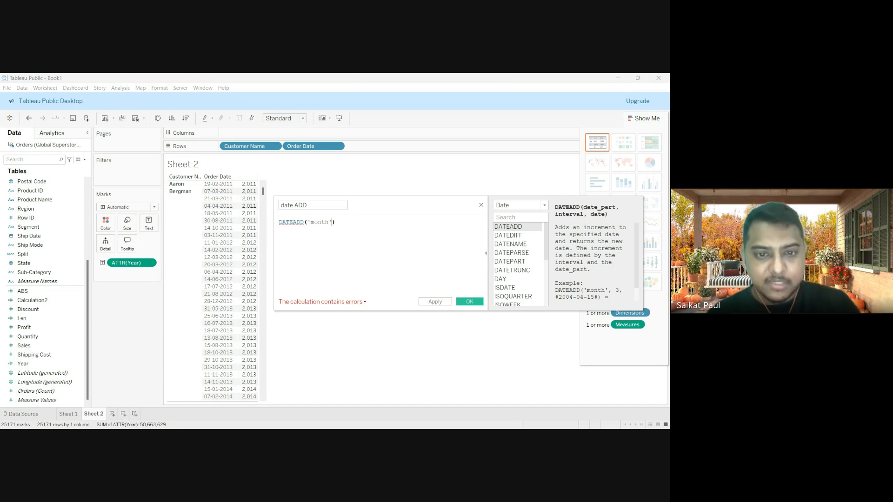
pyautogui.write('3,')
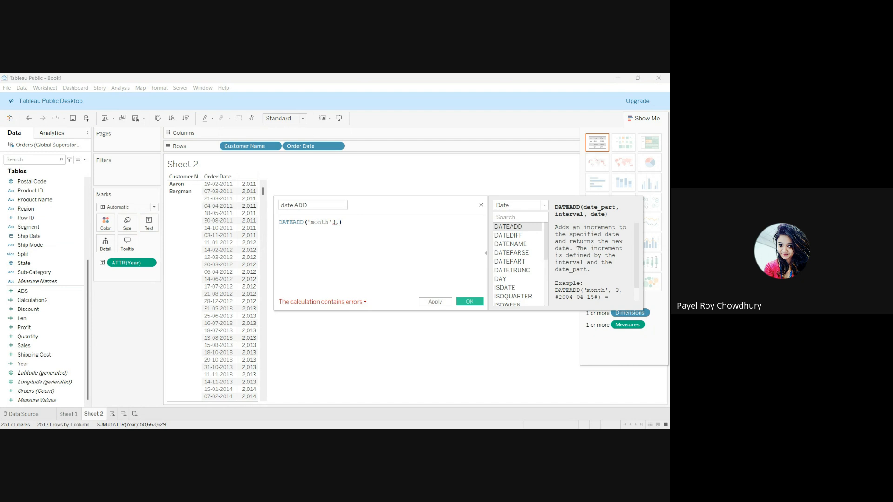
pyautogui.write('#')
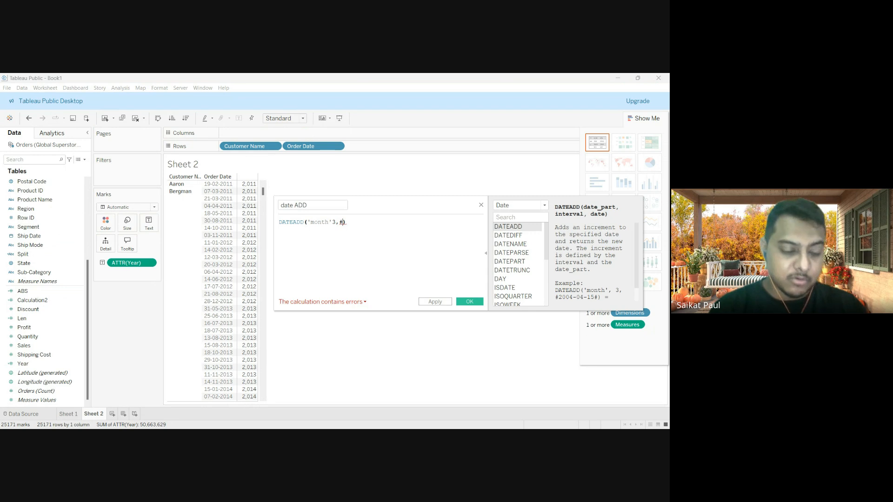
pyautogui.write('202')
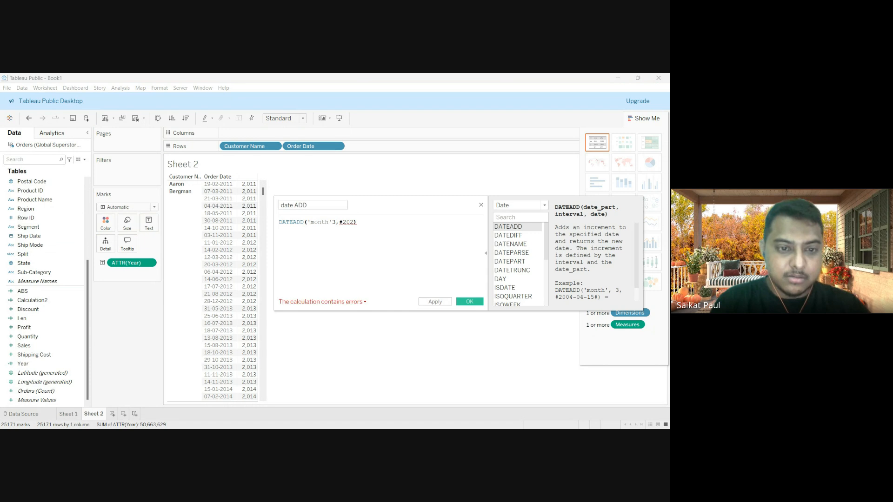
pyautogui.press('BackSpace')
pyautogui.press('BackSpace')
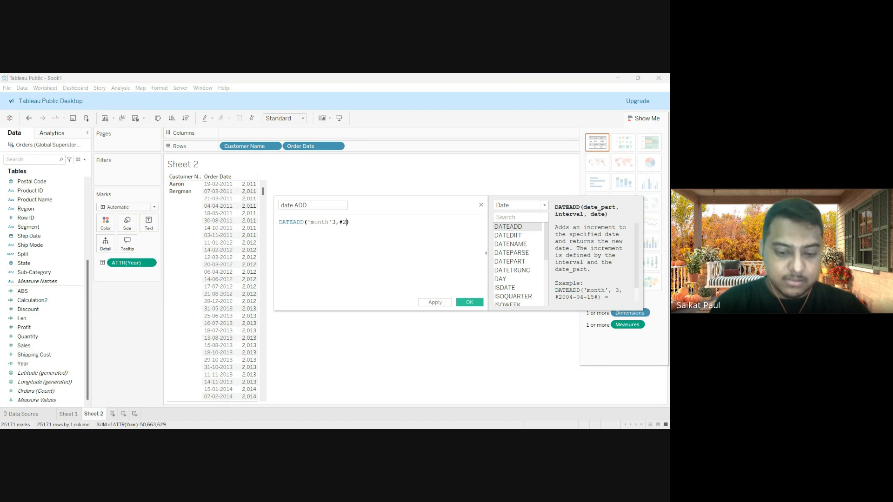
pyautogui.write('010')
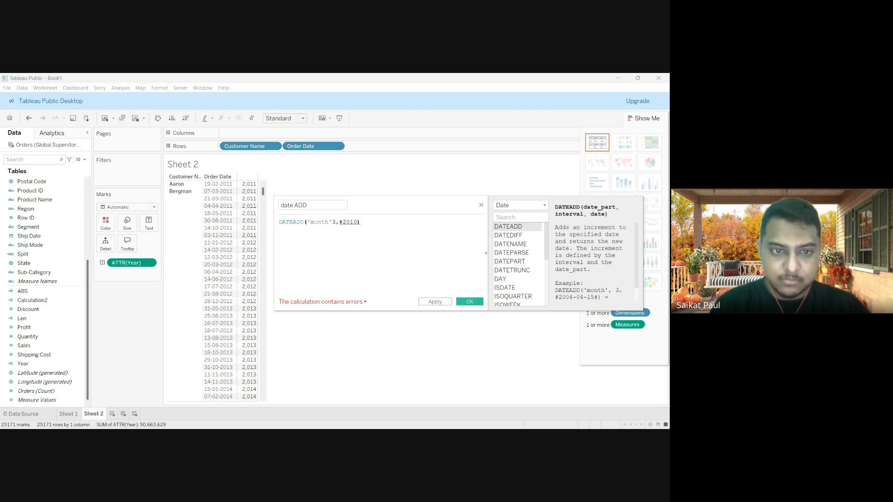
pyautogui.write('-04')
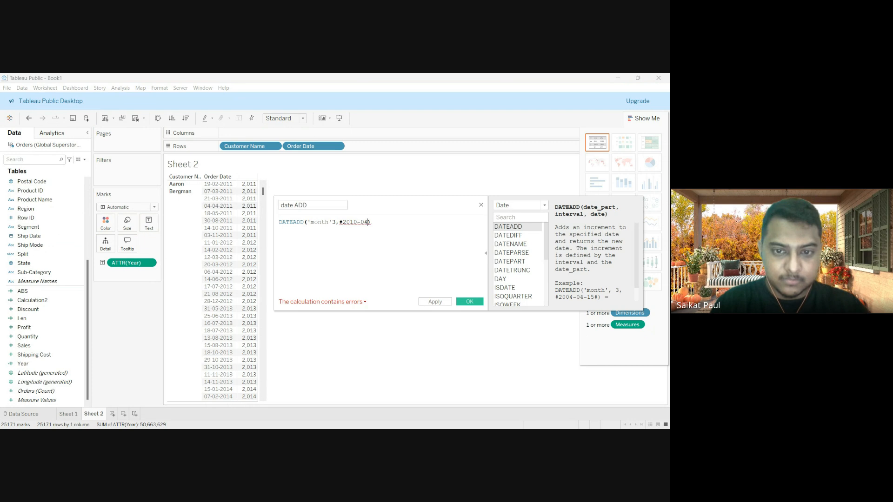
pyautogui.press('BackSpace')
pyautogui.press('BackSpace')
pyautogui.press('BackSpace')
pyautogui.press('BackSpace')
pyautogui.press('BackSpace')
pyautogui.press('BackSpace')
pyautogui.press('BackSpace')
pyautogui.press('BackSpace')
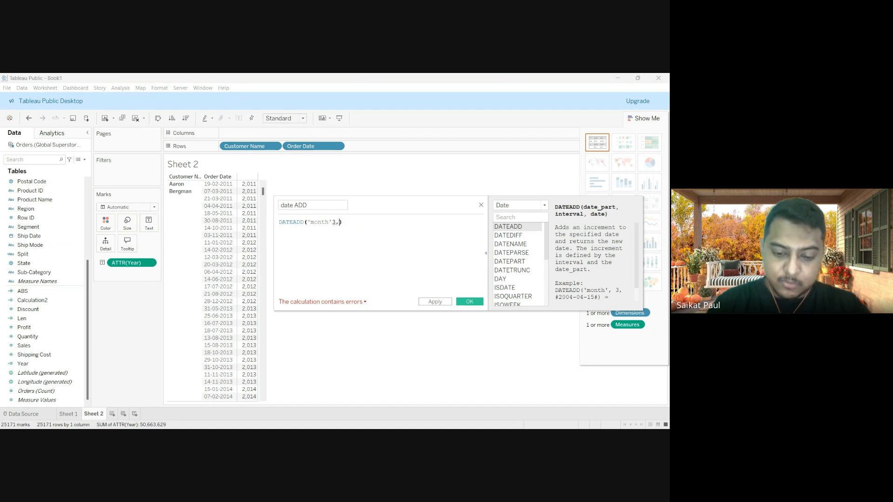
# - Try the literal date #14-05-2010 as the DATEADD date argument and clear it again
pyautogui.write('#')
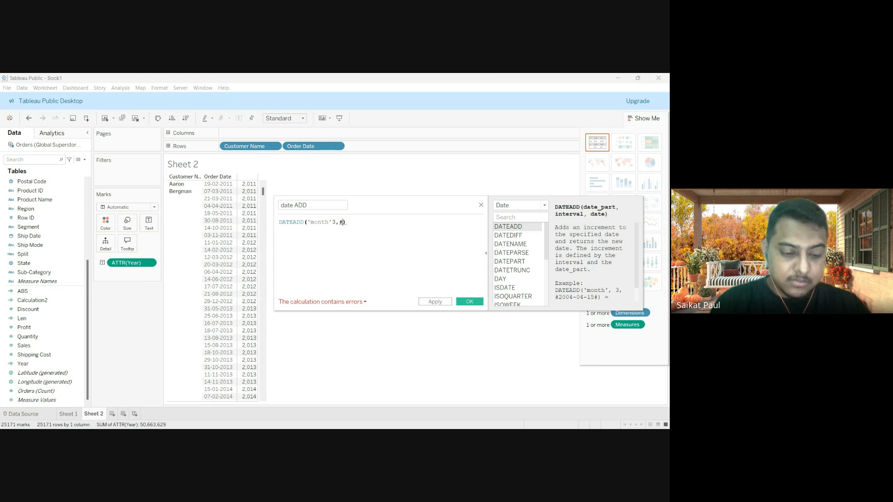
pyautogui.write('14-0')
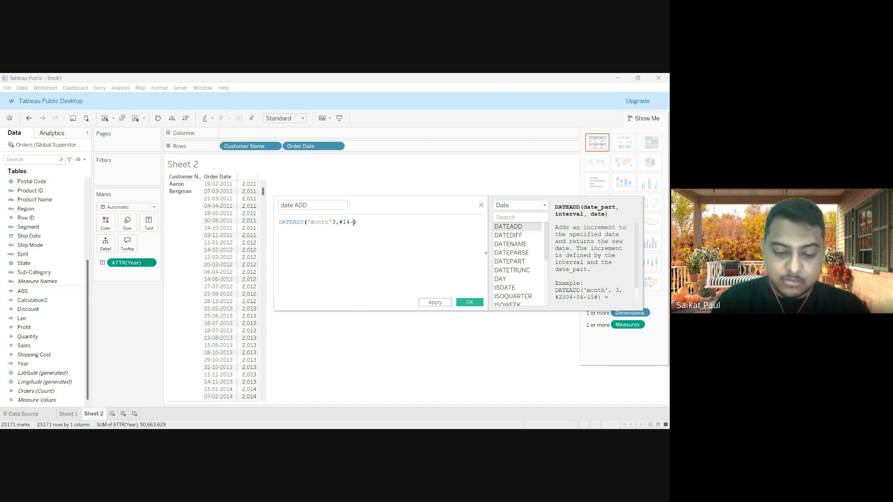
pyautogui.write('5-')
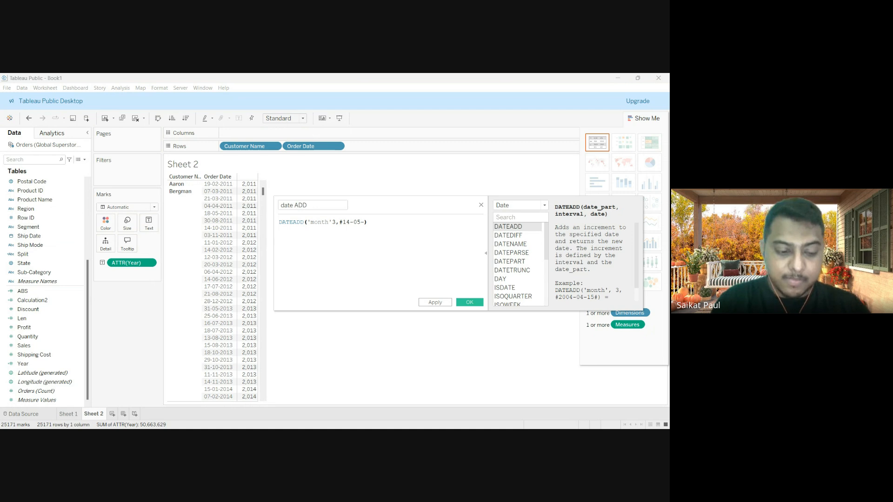
pyautogui.write('2010')
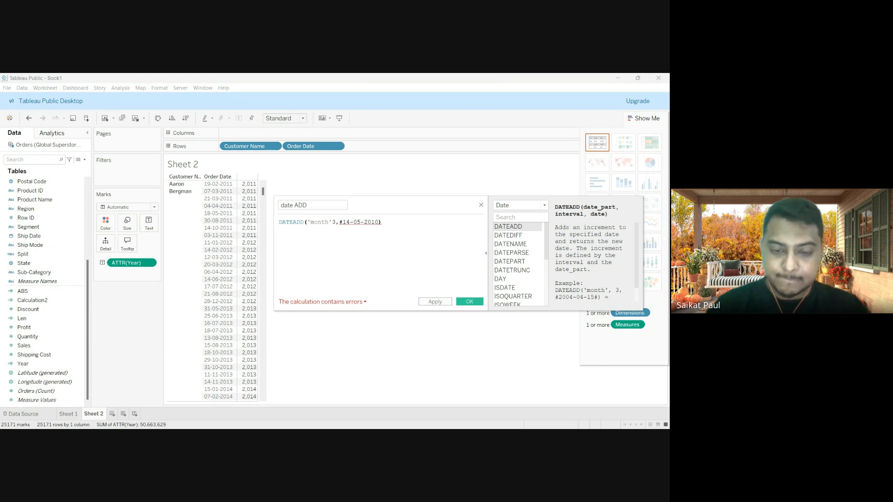
pyautogui.write('#')
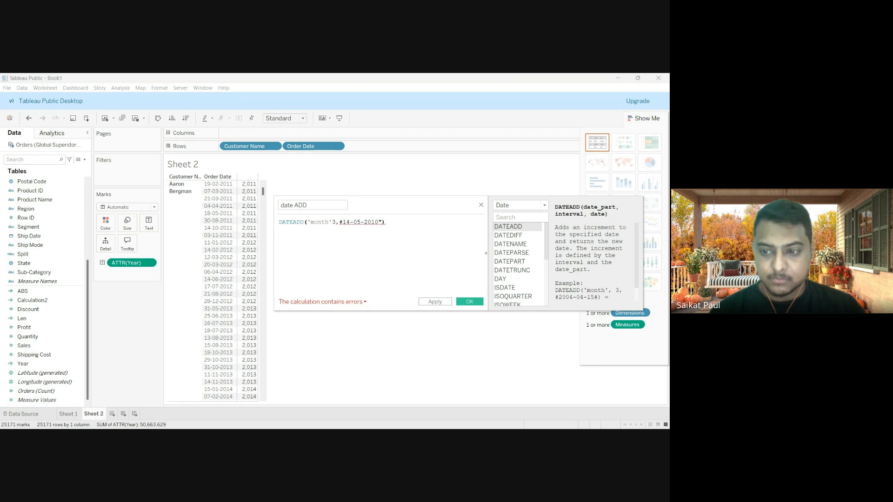
pyautogui.scroll(-1, 590, 262)
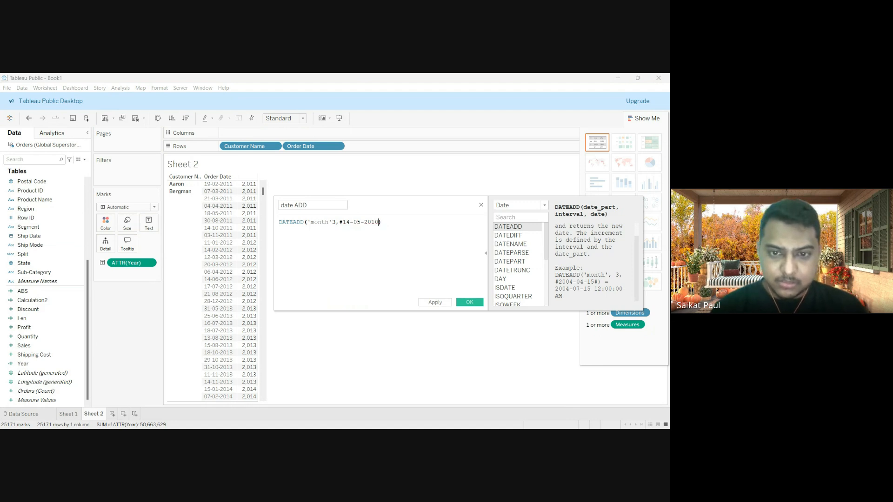
pyautogui.press('BackSpace')
pyautogui.press('BackSpace')
pyautogui.press('BackSpace')
pyautogui.press('BackSpace')
pyautogui.press('BackSpace')
pyautogui.press('BackSpace')
pyautogui.press('BackSpace')
pyautogui.press('BackSpace')
pyautogui.press('BackSpace')
pyautogui.press('BackSpace')
pyautogui.press('BackSpace')
pyautogui.press('BackSpace')
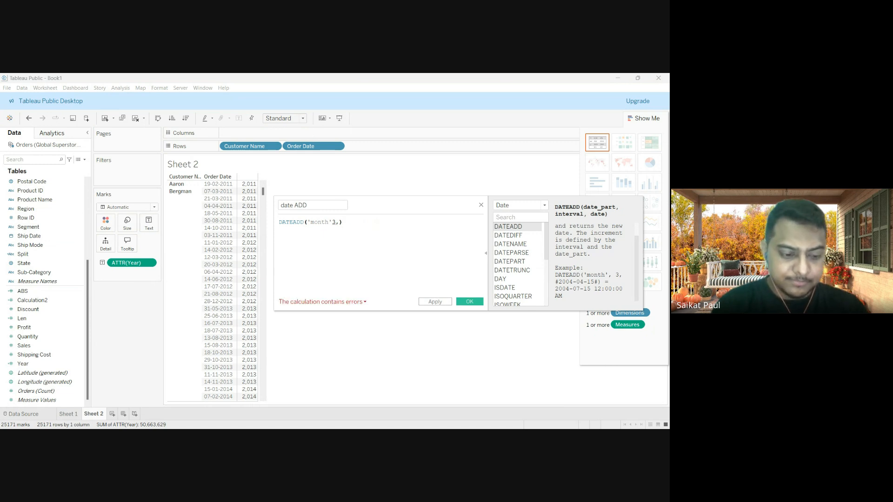
# - Try 19-02-2011 as the DATEADD date argument, first in single quotes and then without them
pyautogui.write('19')
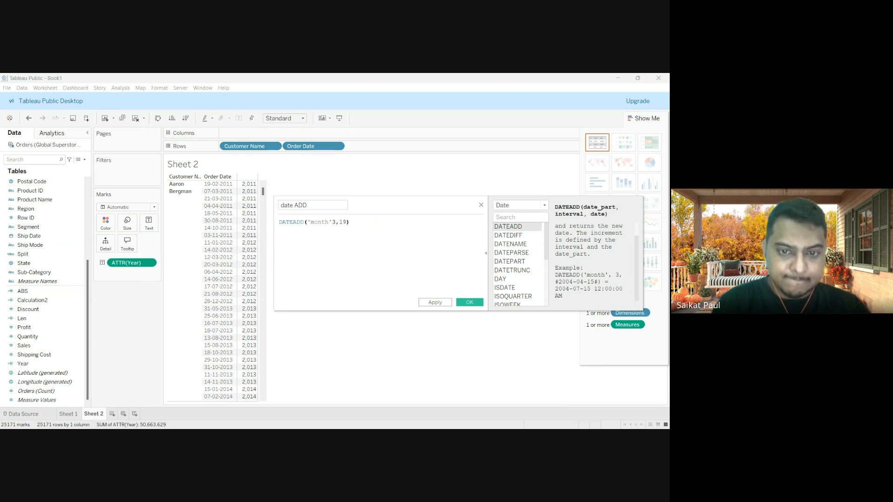
pyautogui.write('-')
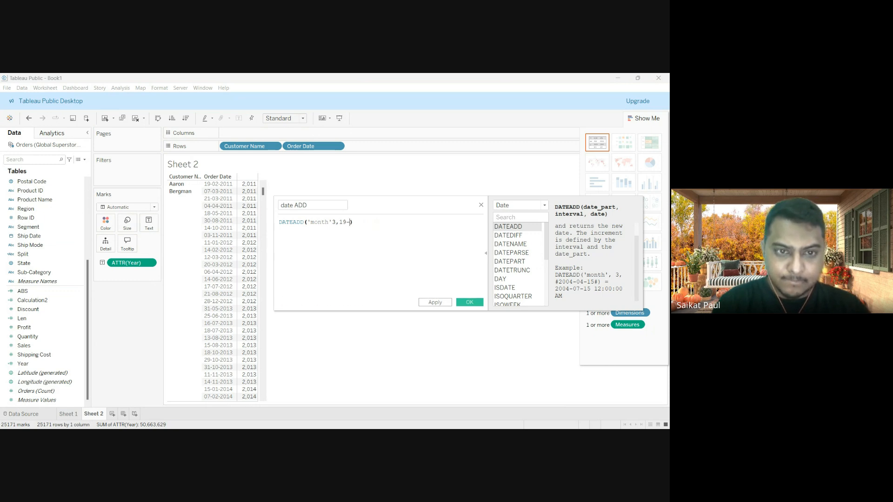
pyautogui.write('02')
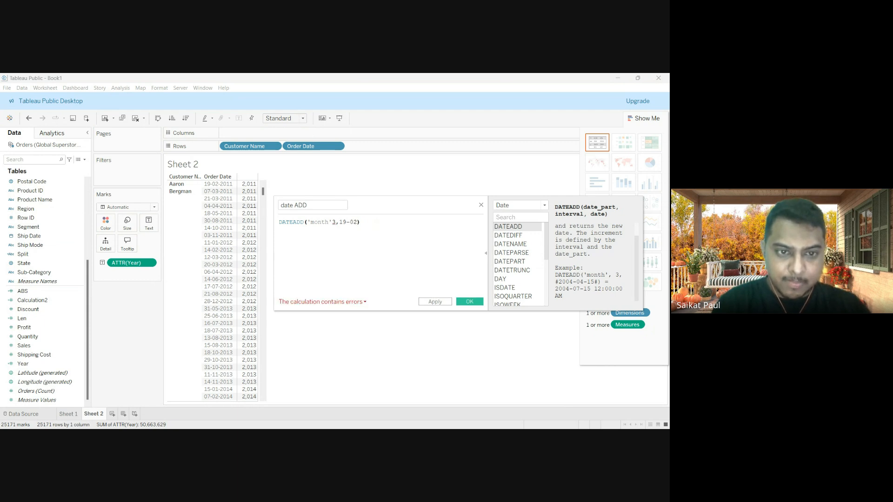
pyautogui.write('-2011')
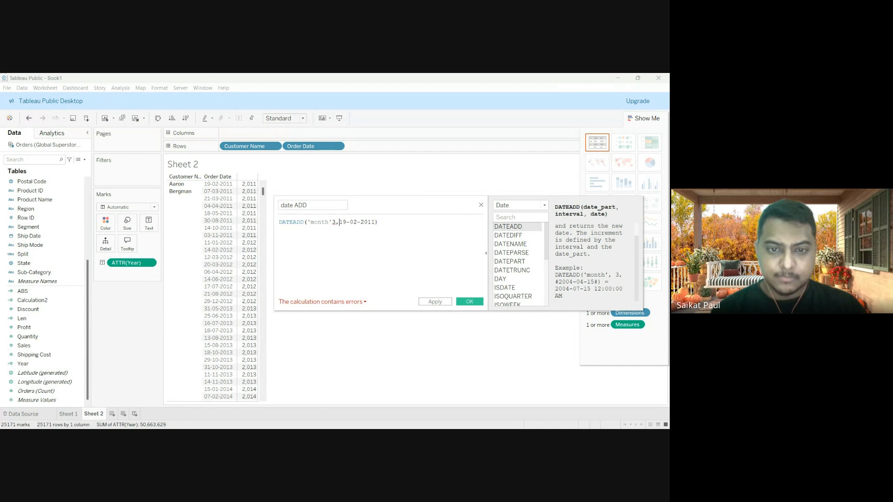
pyautogui.write("'")
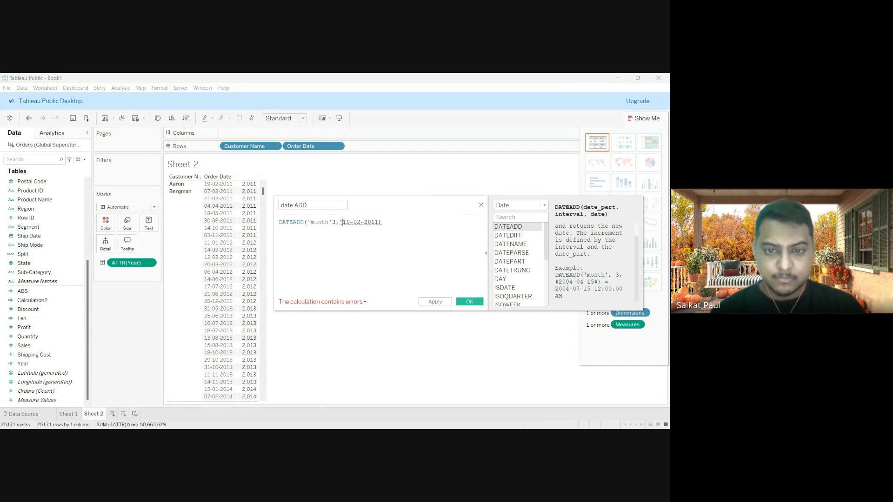
pyautogui.write("'")
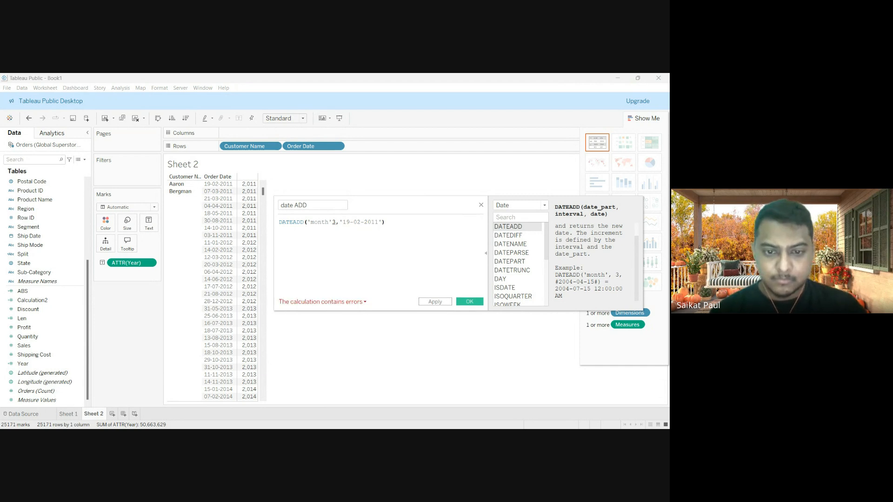
pyautogui.click(342, 222)
pyautogui.press('BackSpace')
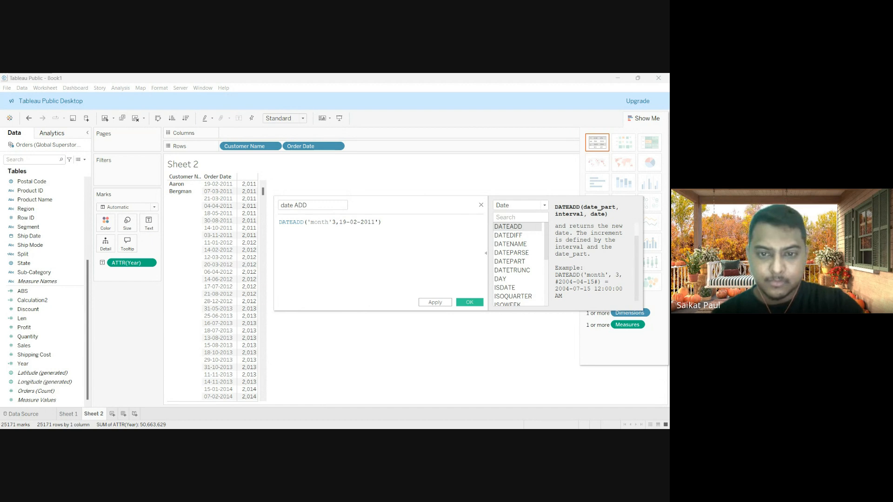
pyautogui.click(378, 222)
pyautogui.press('BackSpace')
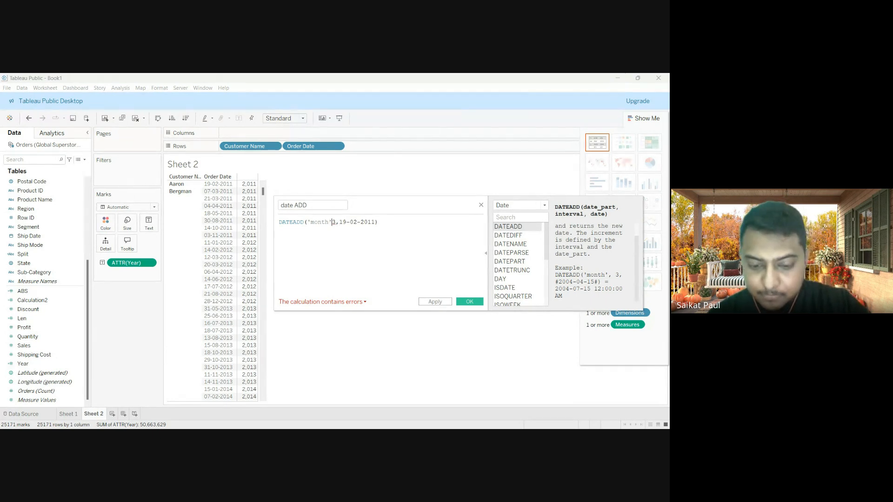
# - Insert the missing comma after 'month' and enclose the date 19-02-2011 in double quotes
pyautogui.write(',')
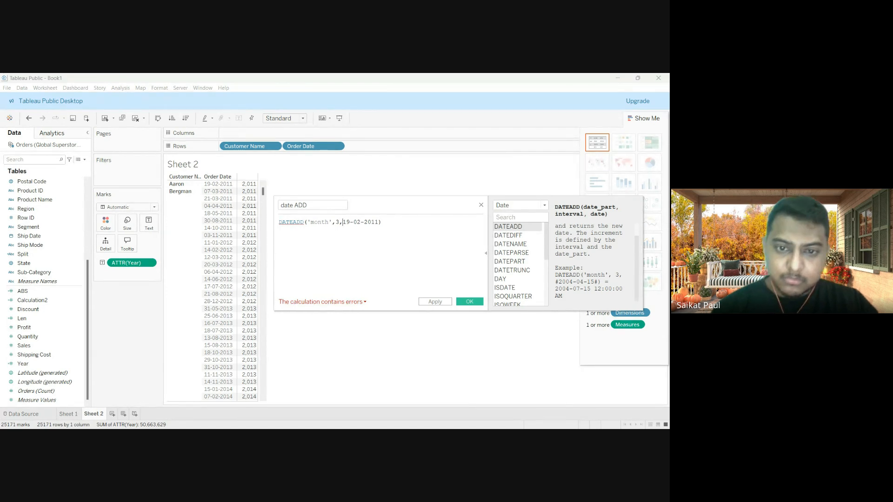
pyautogui.write('"')
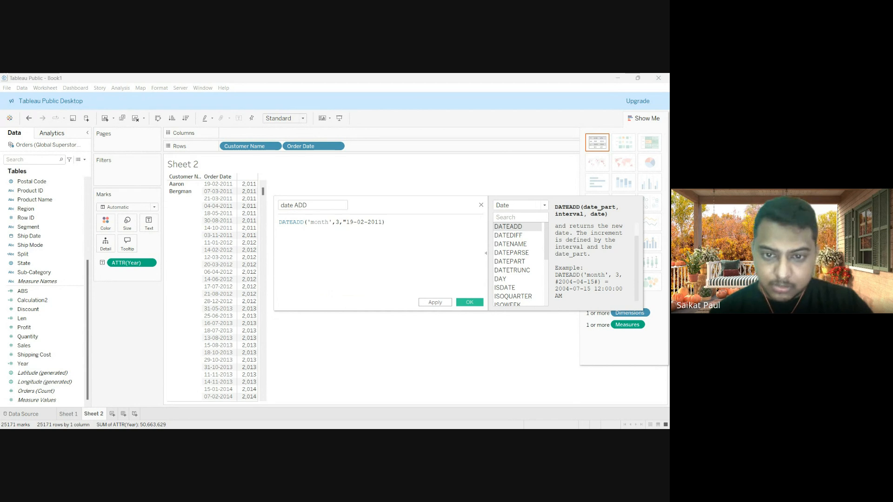
pyautogui.click(382, 223)
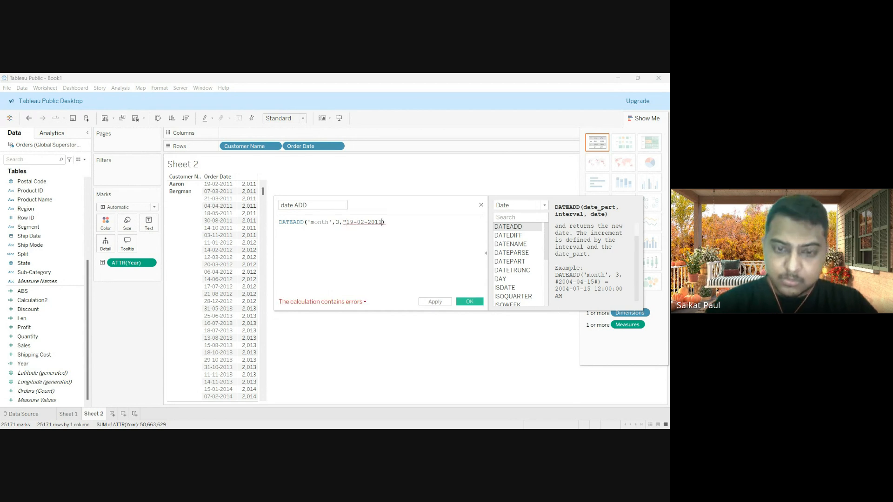
pyautogui.write('"')
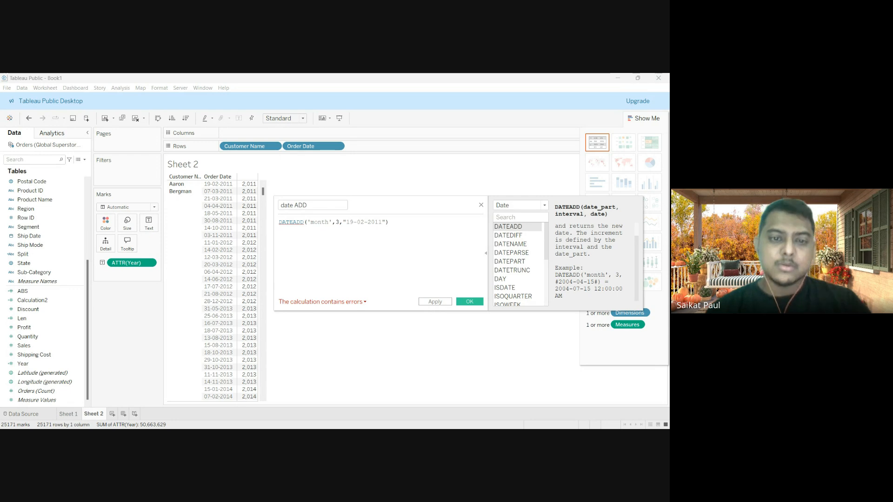
# - Replace the literal date with the Order Date field, completing DATEADD('month',3,[Order Date]), and save the calculated field
pyautogui.press('BackSpace')
pyautogui.press('BackSpace')
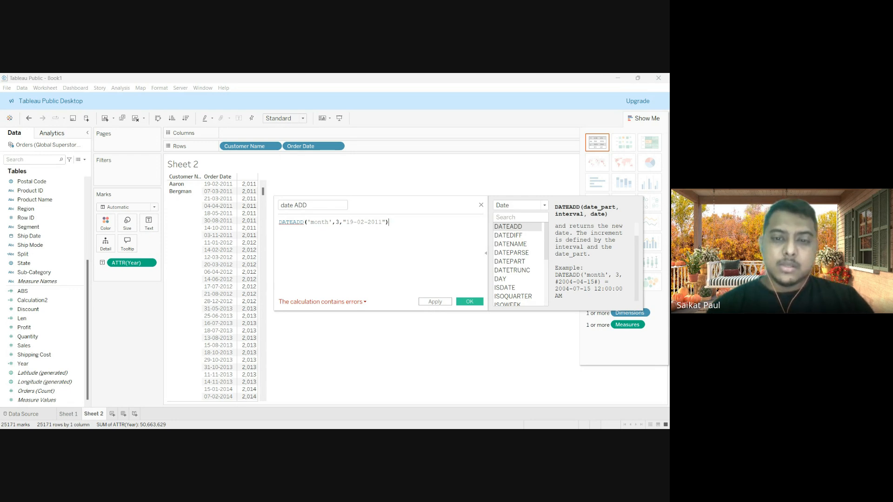
pyautogui.press('BackSpace')
pyautogui.press('BackSpace')
pyautogui.press('BackSpace')
pyautogui.press('BackSpace')
pyautogui.press('BackSpace')
pyautogui.press('BackSpace')
pyautogui.press('BackSpace')
pyautogui.press('BackSpace')
pyautogui.press('BackSpace')
pyautogui.press('BackSpace')
pyautogui.press('BackSpace')
pyautogui.press('BackSpace')
pyautogui.press('BackSpace')
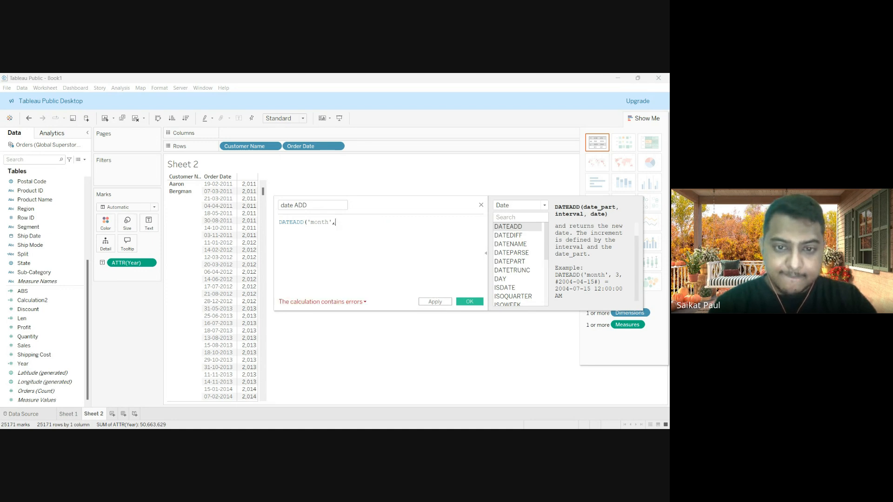
pyautogui.write('3')
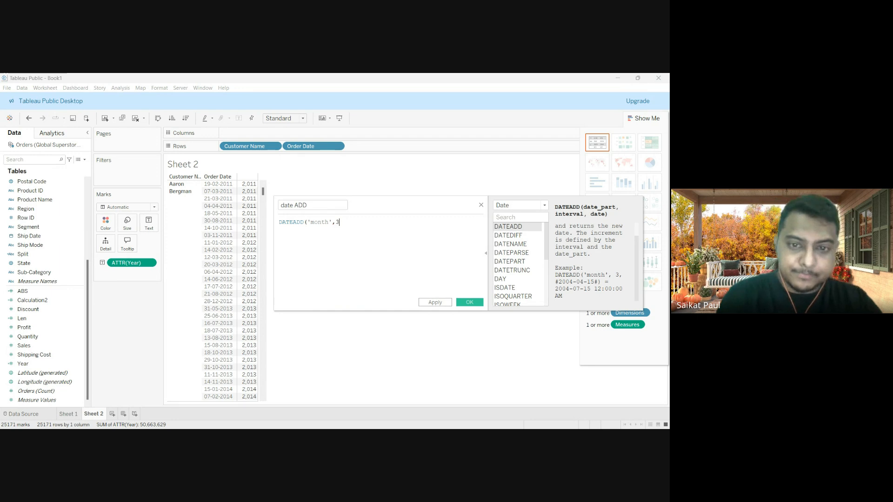
pyautogui.write(',')
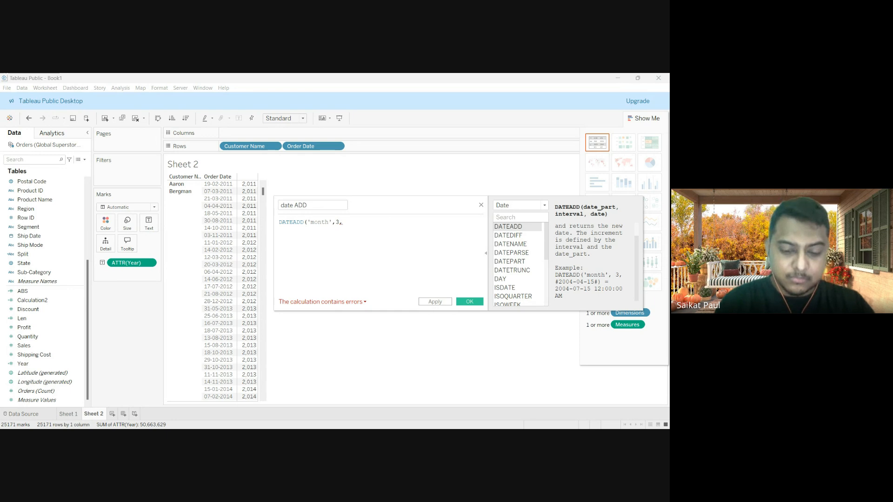
pyautogui.write('or')
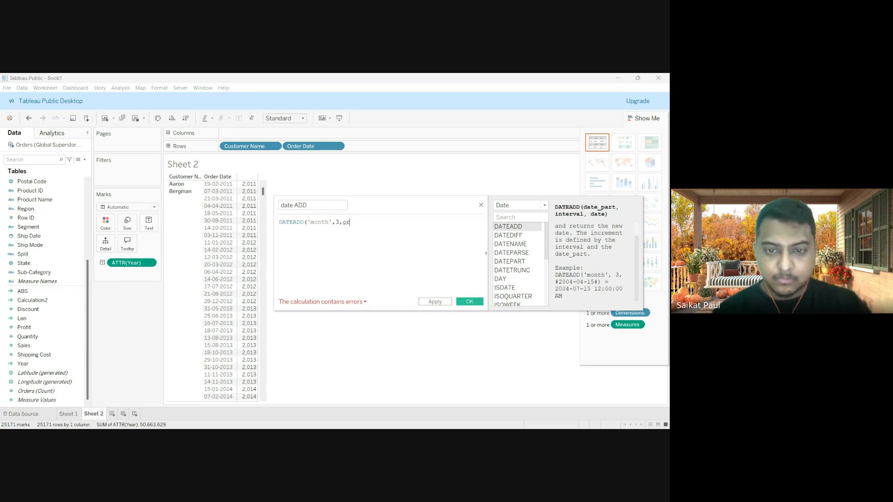
pyautogui.press('Return')
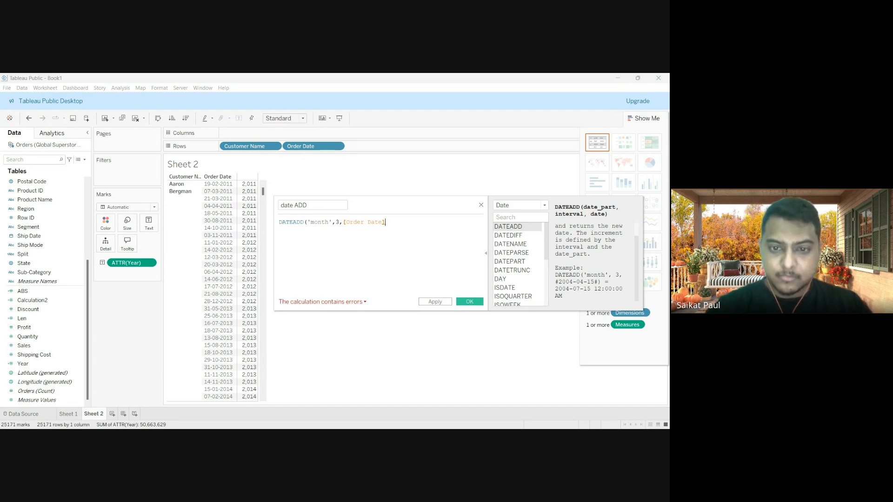
pyautogui.write(')')
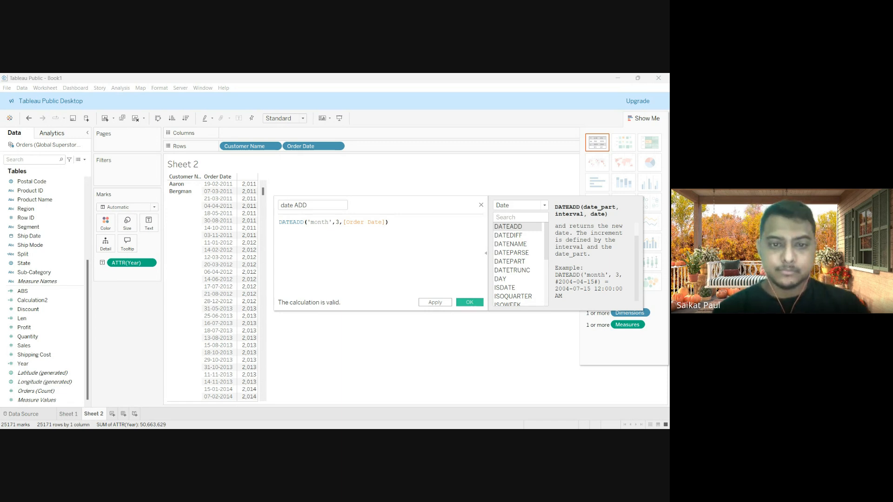
pyautogui.click(469, 303)
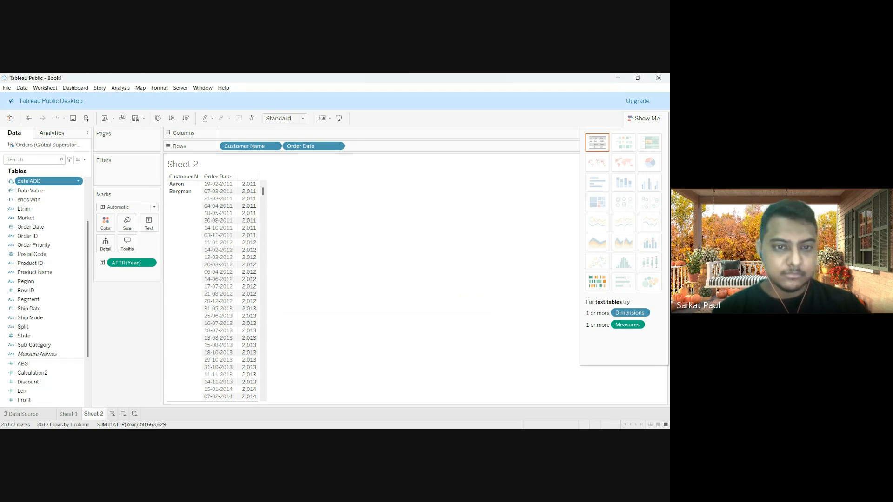
# - Remove the Year field from the table's marks and add date ADD as an attribute after Order Date in the rows
pyautogui.click(30, 182)
pyautogui.moveTo(128, 262); pyautogui.dragTo(125, 320)
pyautogui.moveTo(29, 181); pyautogui.dragTo(248, 213)
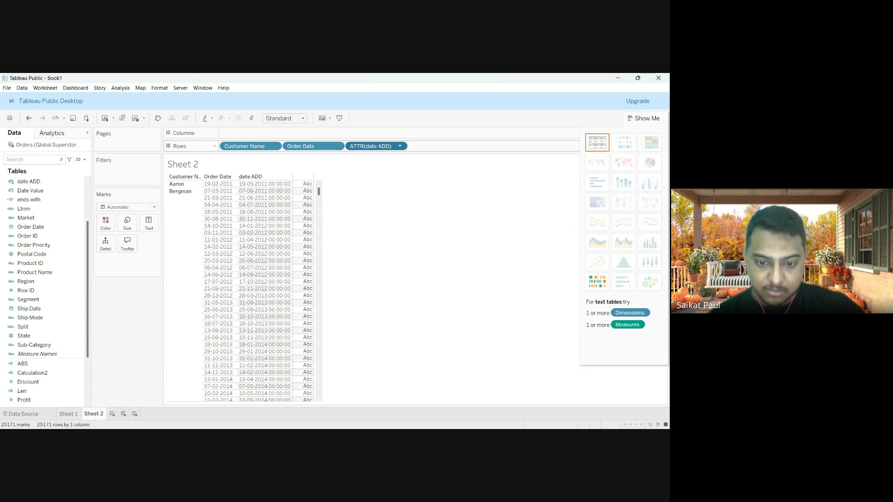
pyautogui.doubleClick(371, 146)
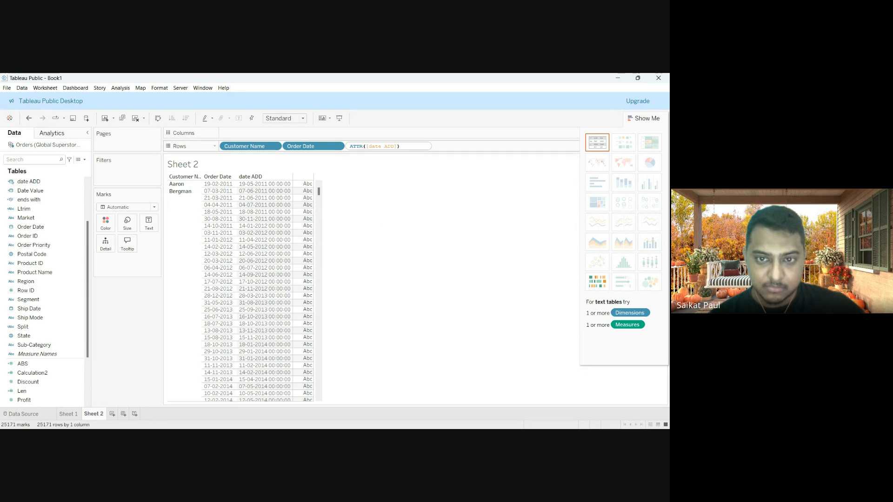
pyautogui.press('Return')
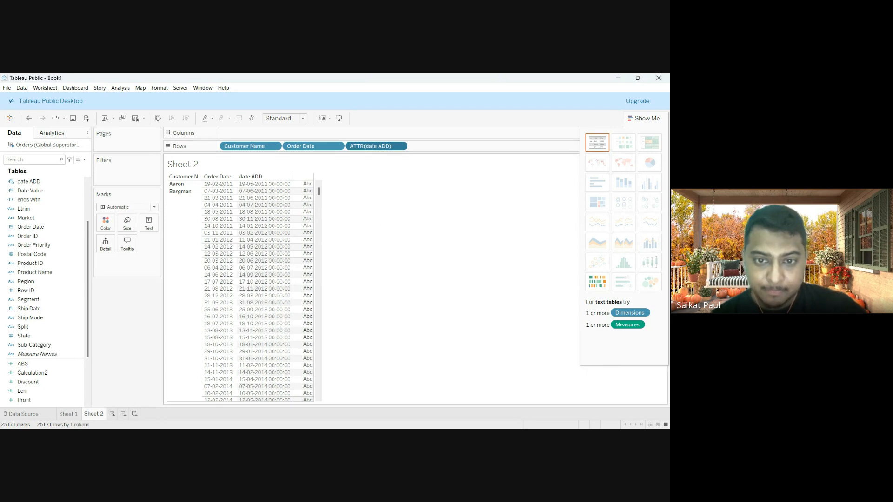
pyautogui.click(368, 177)
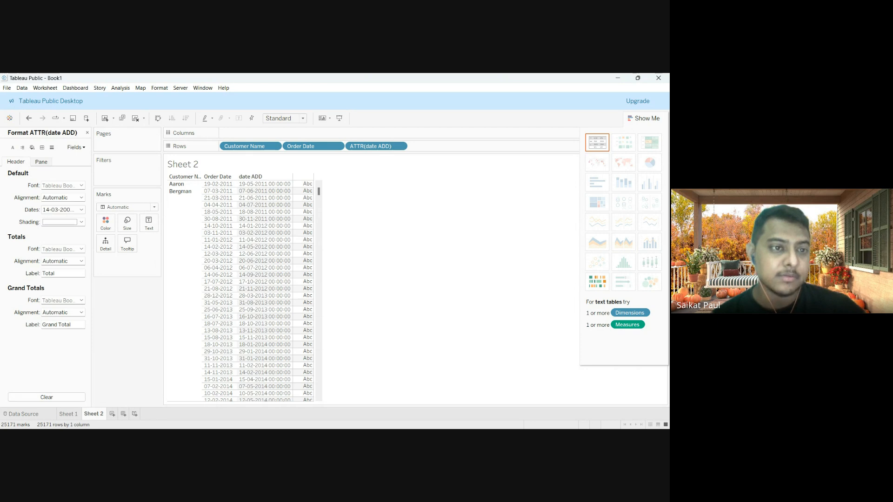
pyautogui.click(87, 133)
# - Edit the date ADD calculation to add 6 months to Order Date and save it
pyautogui.click(47, 181)
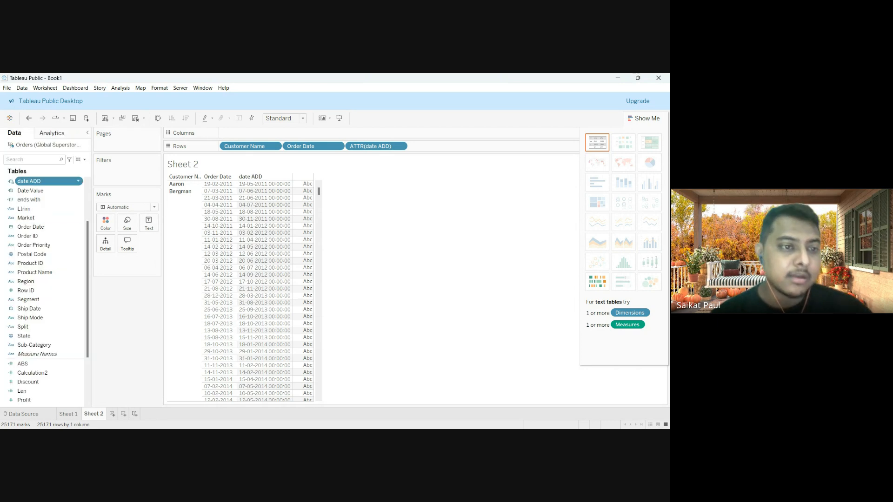
pyautogui.click(127, 223)
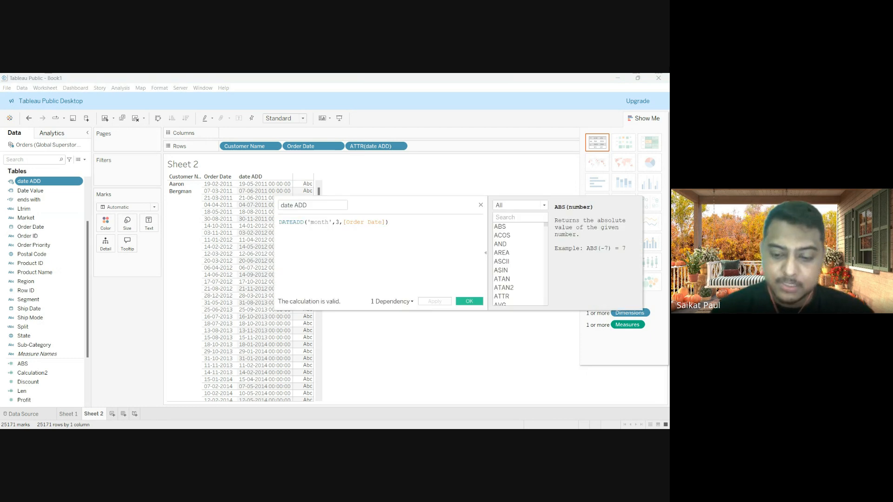
pyautogui.press('BackSpace')
pyautogui.write('6')
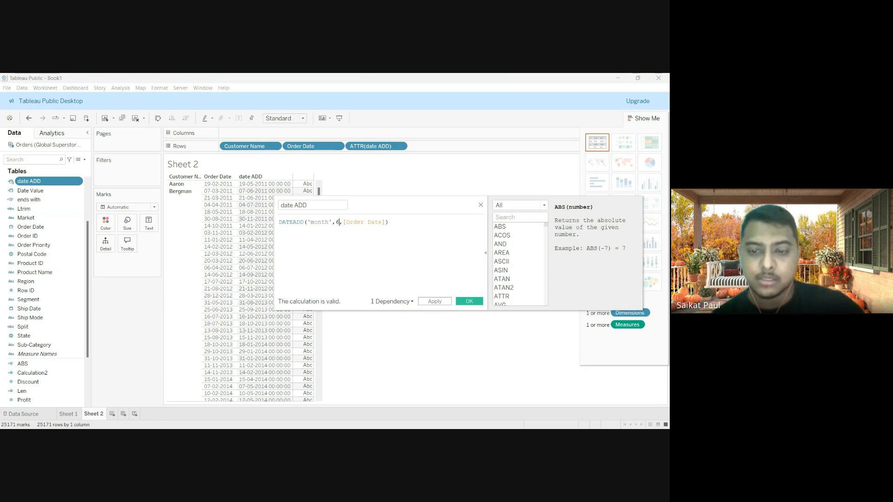
pyautogui.click(469, 301)
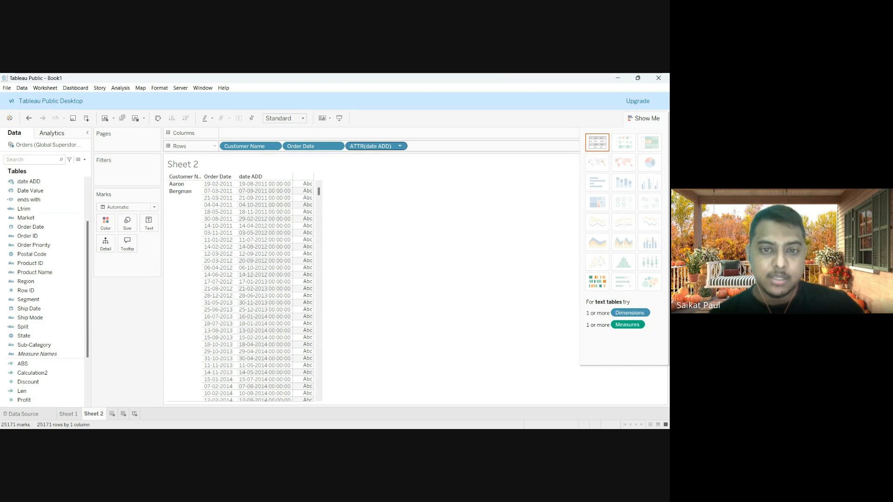
# - Clear the rows by removing date ADD, Order Date and Customer Name
pyautogui.moveTo(376, 146); pyautogui.dragTo(378, 209)
pyautogui.moveTo(314, 146); pyautogui.dragTo(326, 214)
pyautogui.moveTo(251, 146); pyautogui.dragTo(70, 233)
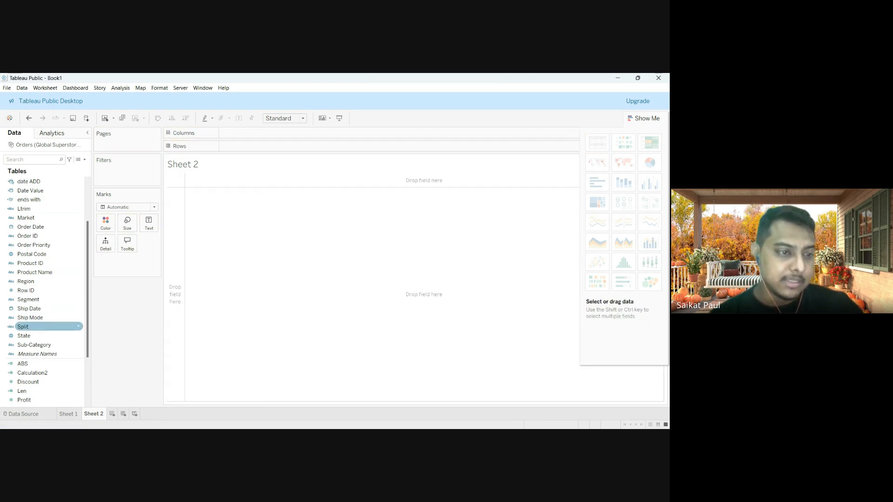
# - Add Customer Name and Order Date to the rows, with Order Date as a continuous exact date
pyautogui.scroll(2, 47, 254)
pyautogui.moveTo(37, 236); pyautogui.dragTo(238, 147)
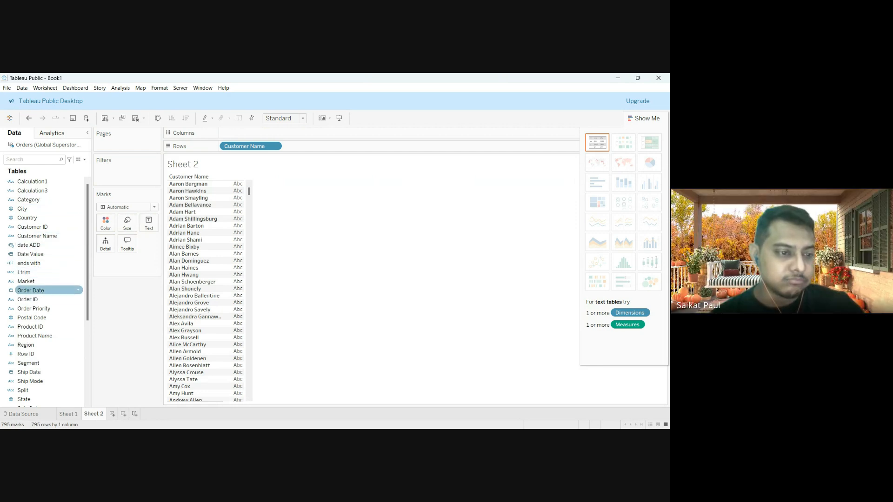
pyautogui.moveTo(31, 290); pyautogui.dragTo(34, 290)
pyautogui.moveTo(286, 147); pyautogui.dragTo(286, 147)
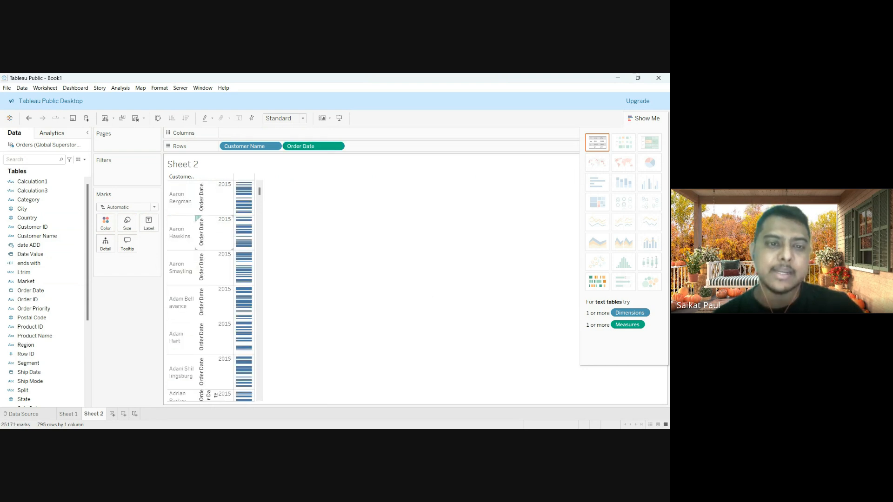
# - Try Order Date as an attribute and as a continuous day value, then return it to an attribute
pyautogui.moveTo(238, 219)
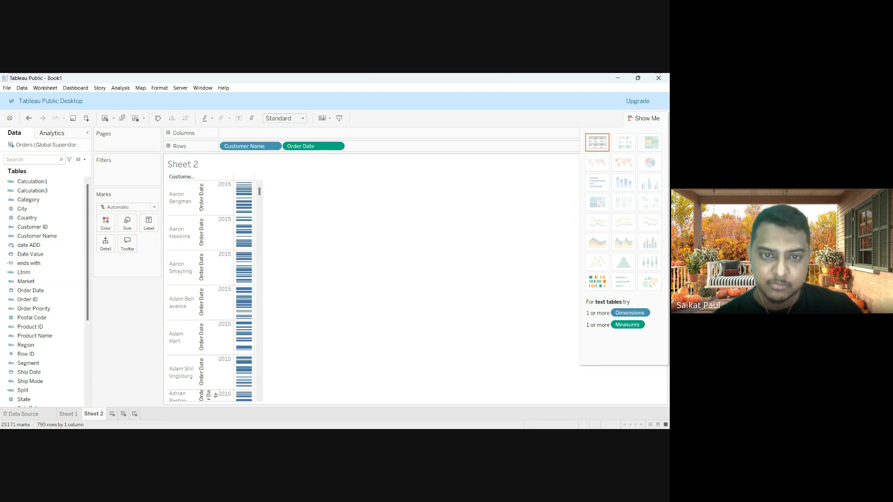
pyautogui.moveTo(244, 267)
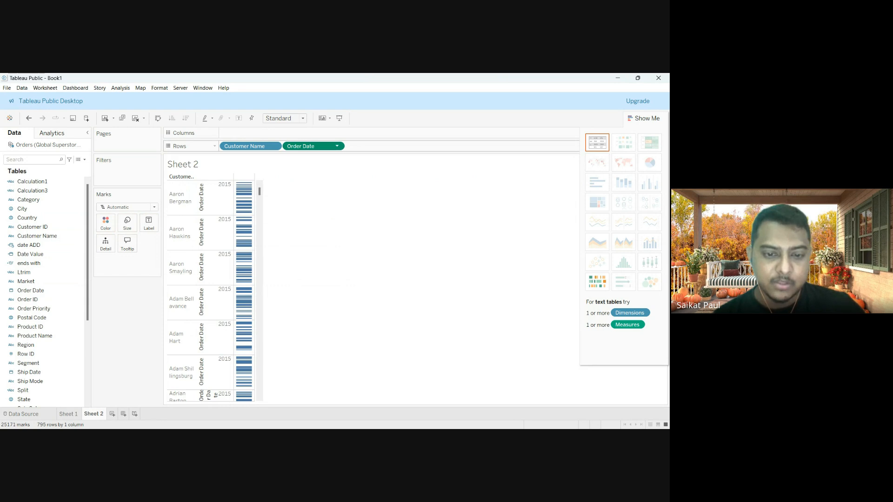
pyautogui.click(309, 324)
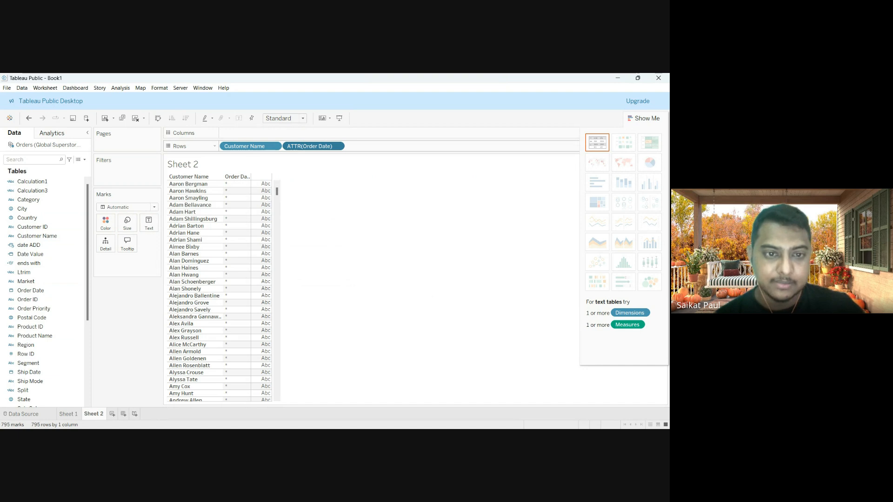
pyautogui.click(309, 275)
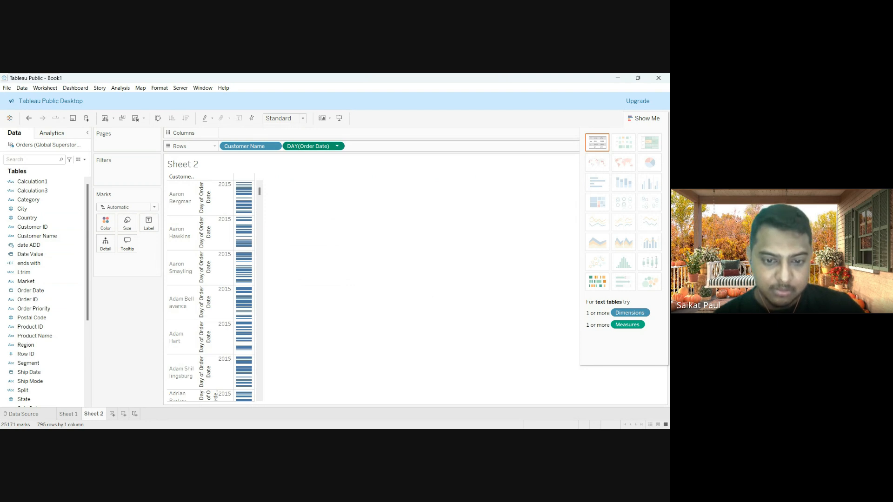
pyautogui.hotkey('ctrl', 'z')
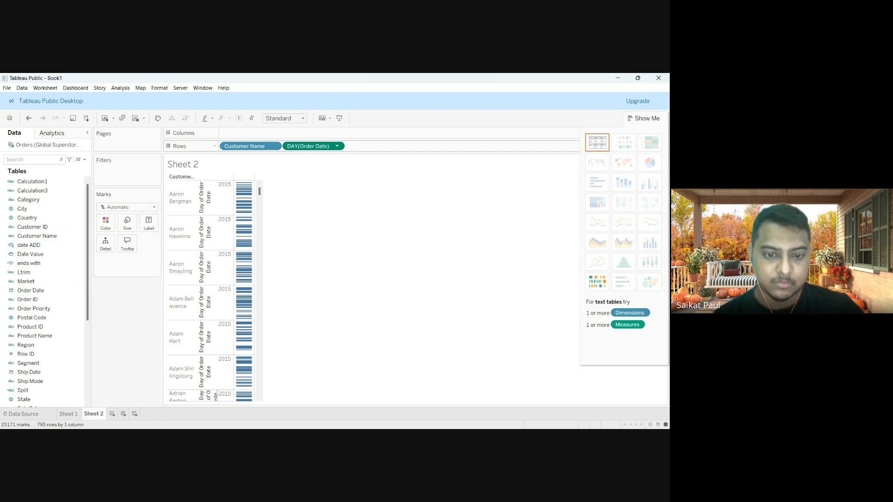
pyautogui.click(307, 285)
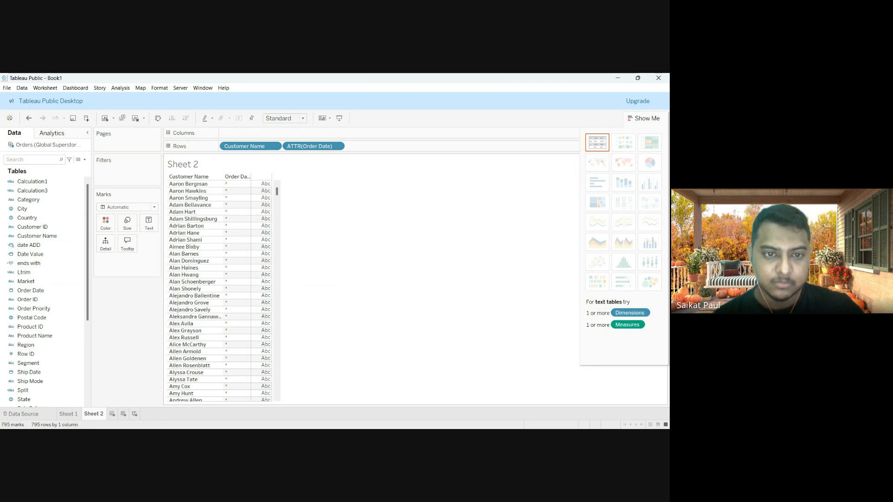
# - Check the attribute values of Order Date in the table and remove the field from the rows
pyautogui.scroll(-10, 225, 184)
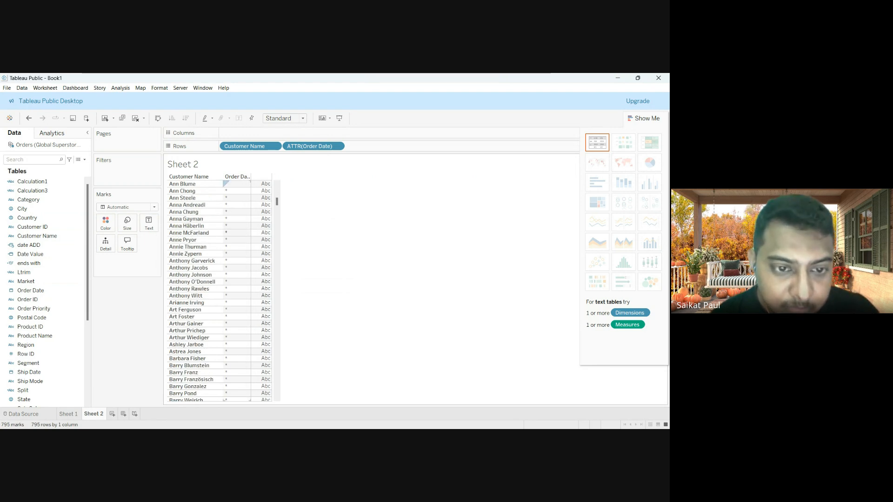
pyautogui.click(226, 232)
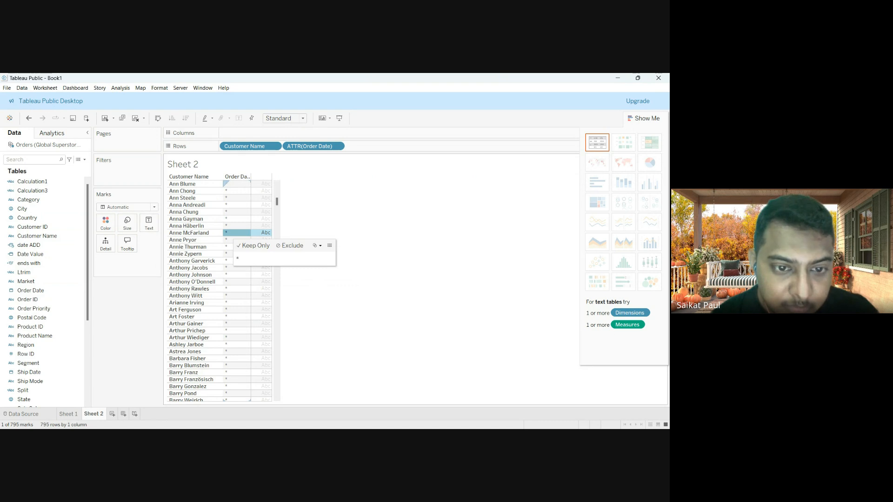
pyautogui.click(226, 233)
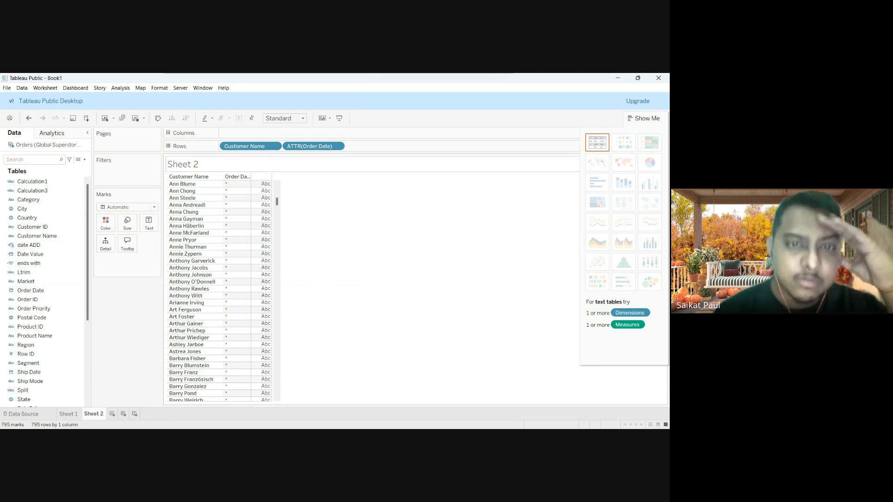
pyautogui.moveTo(309, 146); pyautogui.dragTo(318, 232)
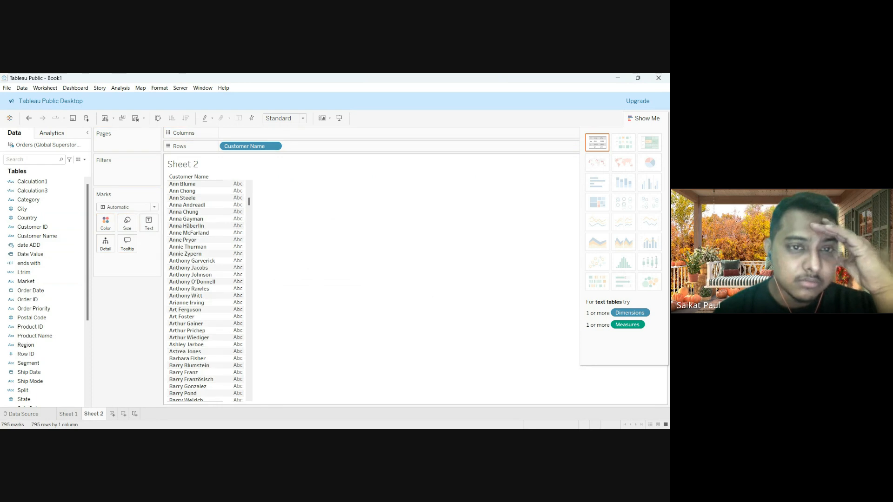
# - Place Order Date after Customer Name in the rows as a discrete exact date
pyautogui.scroll(3, 233, 260)
pyautogui.scroll(4, 209, 279)
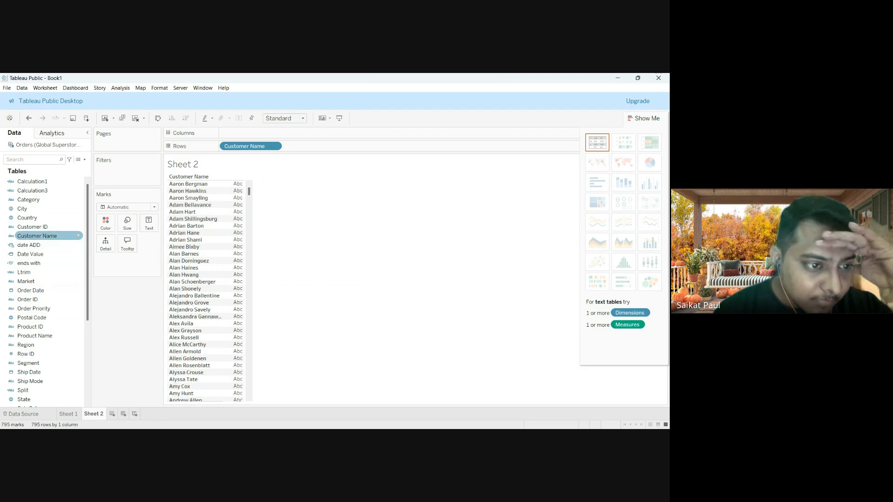
pyautogui.moveTo(30, 290); pyautogui.dragTo(313, 146)
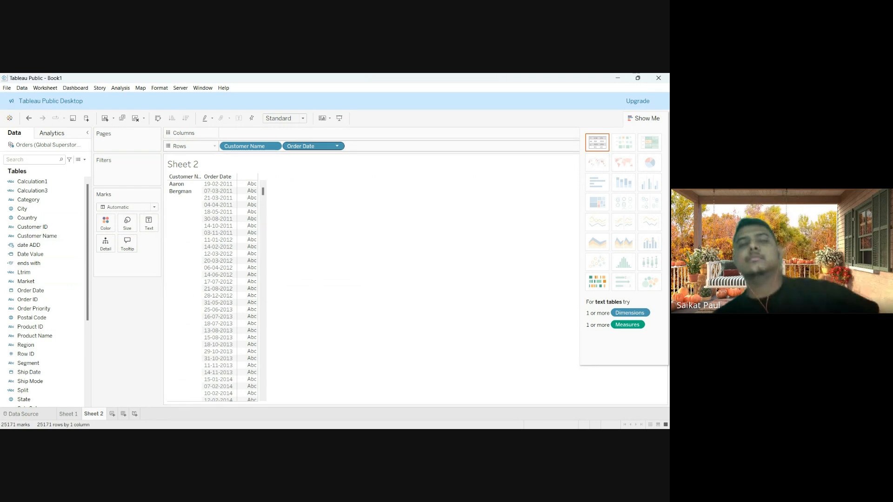
# - Remove Order Date and Customer Name from the rows to empty the sheet
pyautogui.moveTo(313, 146); pyautogui.dragTo(309, 146)
pyautogui.moveTo(204, 218); pyautogui.dragTo(135, 298)
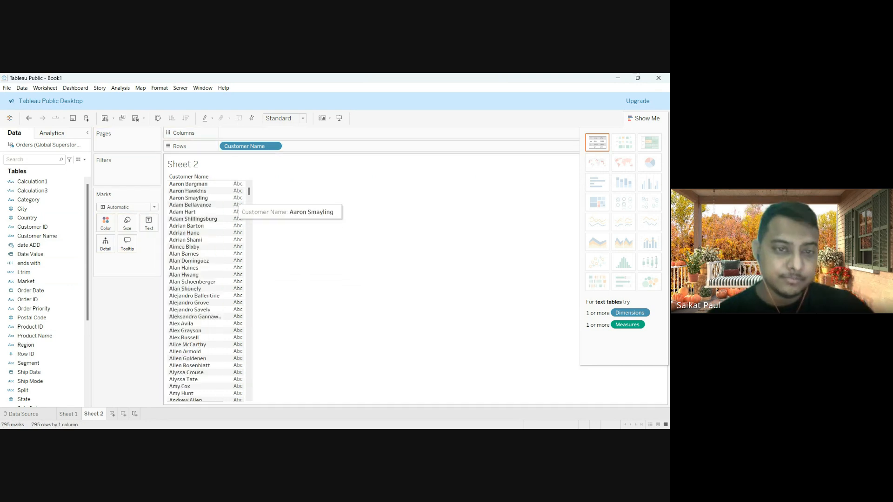
pyautogui.moveTo(251, 146); pyautogui.dragTo(135, 303)
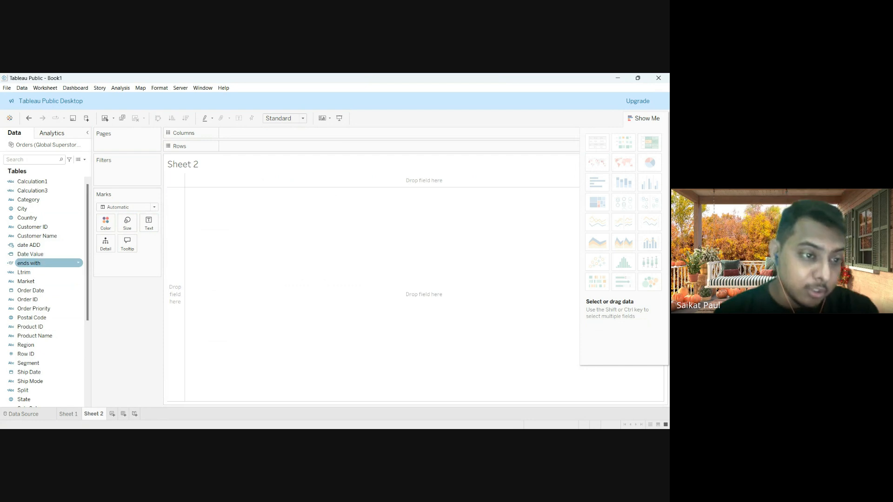
# - Rebuild the table with Customer Name followed by Order Date as a discrete exact date in the rows
pyautogui.click(46, 236)
pyautogui.moveTo(46, 236); pyautogui.dragTo(251, 146)
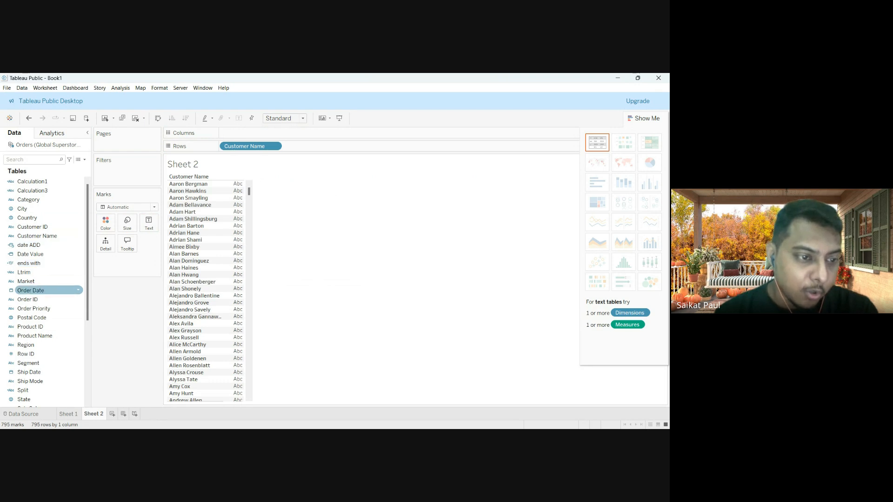
pyautogui.moveTo(37, 290); pyautogui.dragTo(186, 210)
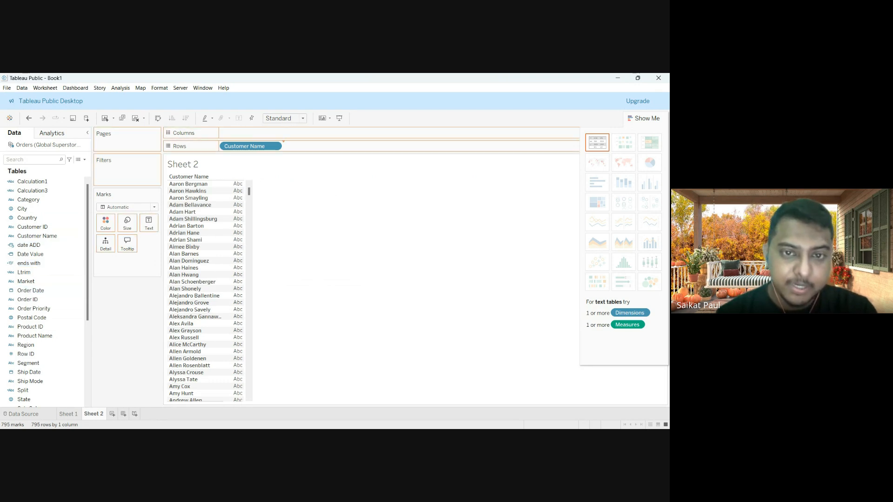
pyautogui.moveTo(284, 146); pyautogui.dragTo(285, 146)
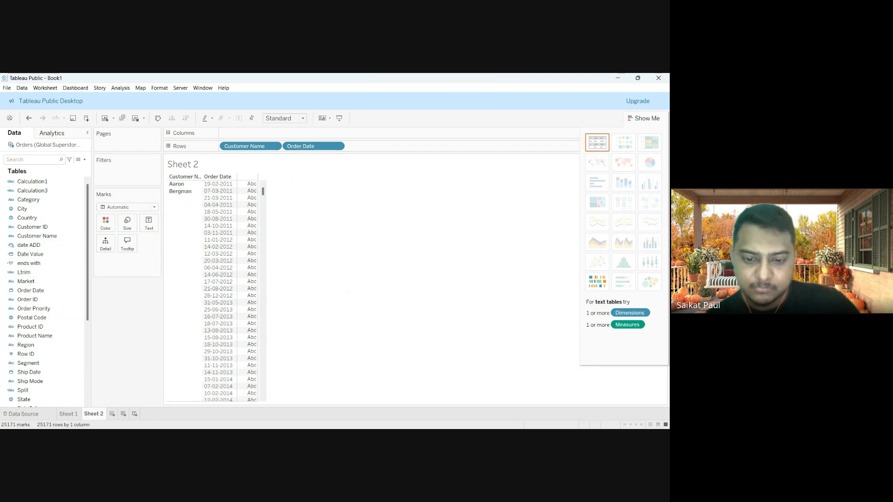
# - Remove the ABS attribute from the text marks of Sheet 3
pyautogui.hotkey('alt', 'Tab')
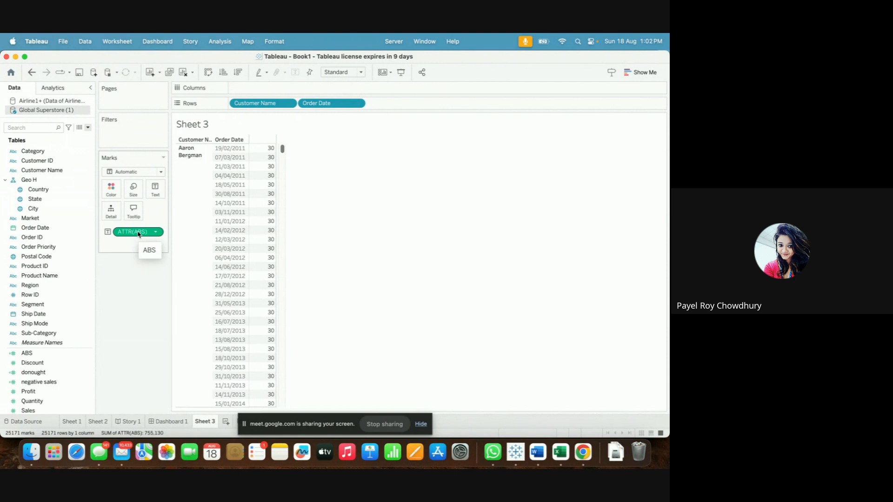
pyautogui.moveTo(137, 234); pyautogui.dragTo(121, 277)
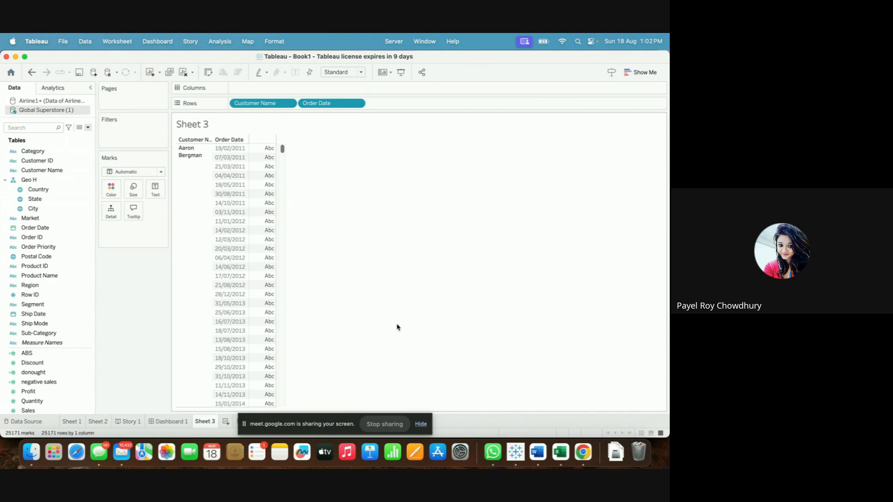
# - Switch to the Google Meet call in Chrome and stop presenting the screen
pyautogui.press('super+Tab')
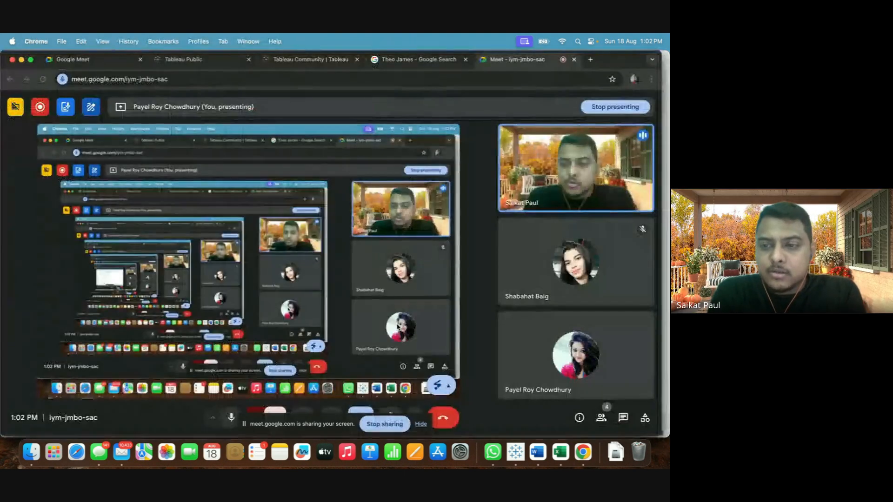
pyautogui.click(420, 424)
pyautogui.click(361, 417)
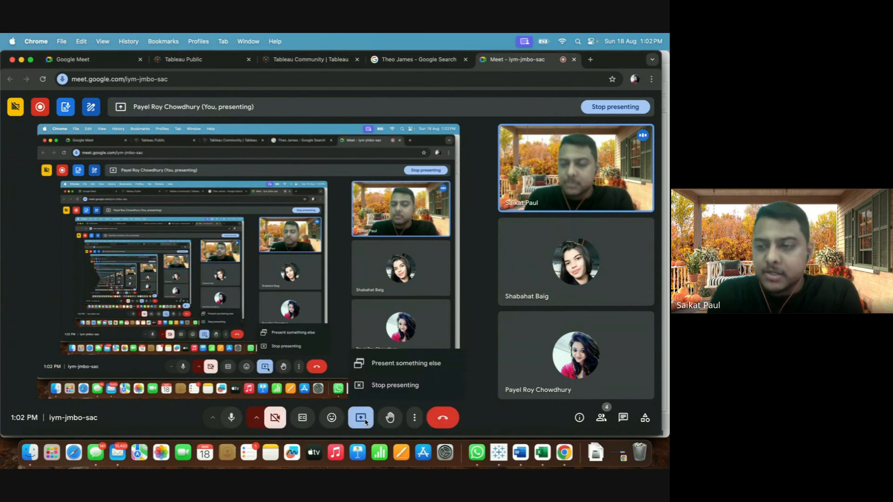
pyautogui.click(391, 384)
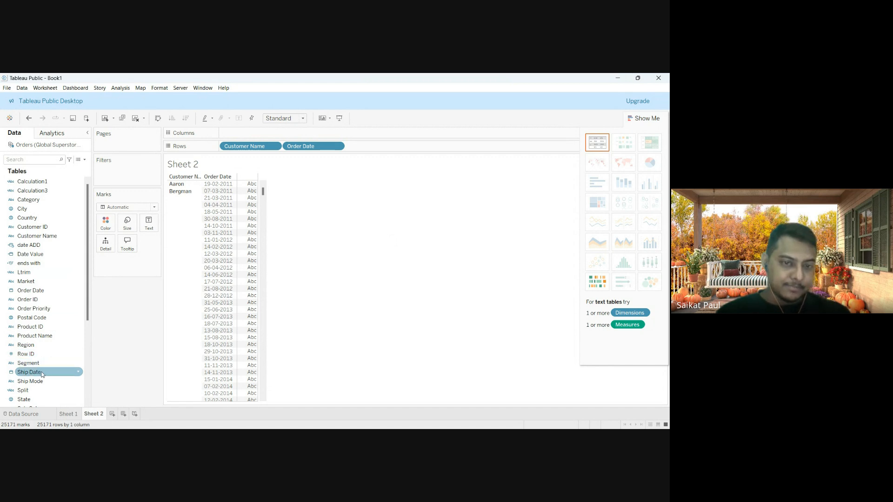
# - Add Ship Date after Order Date in the rows of Sheet 2 as a discrete exact date
pyautogui.moveTo(40, 374); pyautogui.dragTo(362, 207)
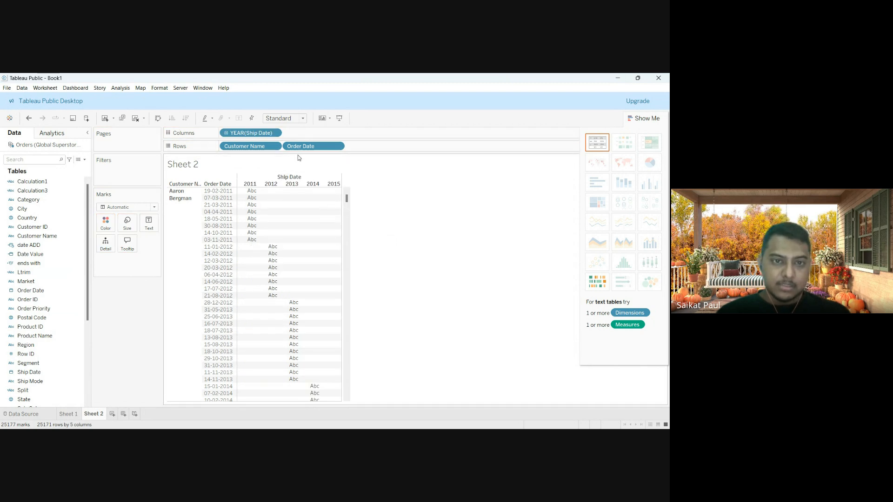
pyautogui.moveTo(251, 133); pyautogui.dragTo(395, 147)
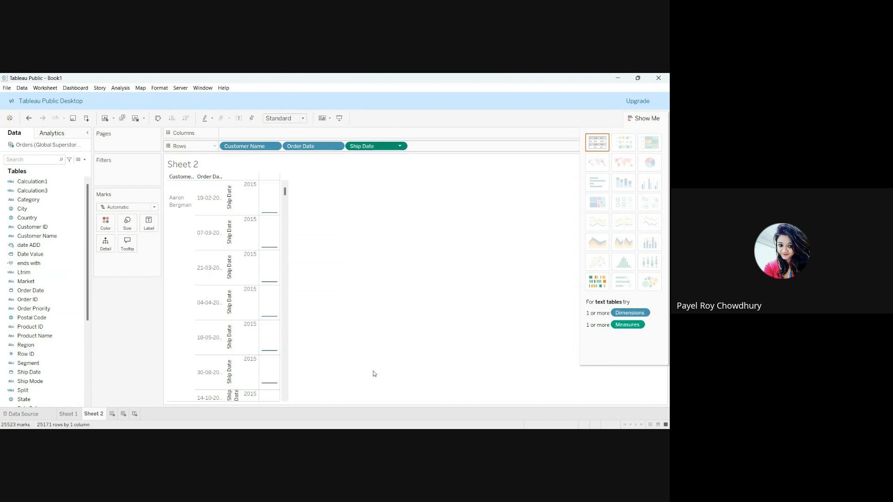
pyautogui.click(374, 386)
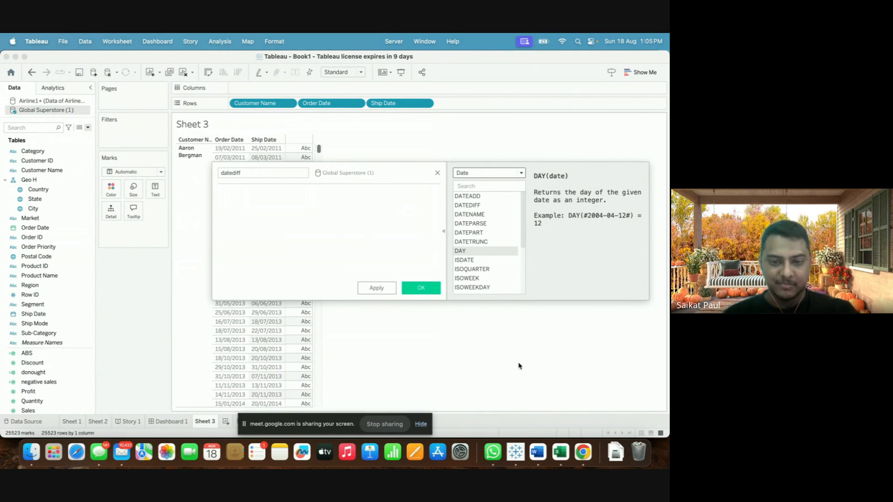
# - Read the DATEDIFF syntax description and example, and re-enter 'day' as the date part in the date diff calculation
pyautogui.press('super+Tab')
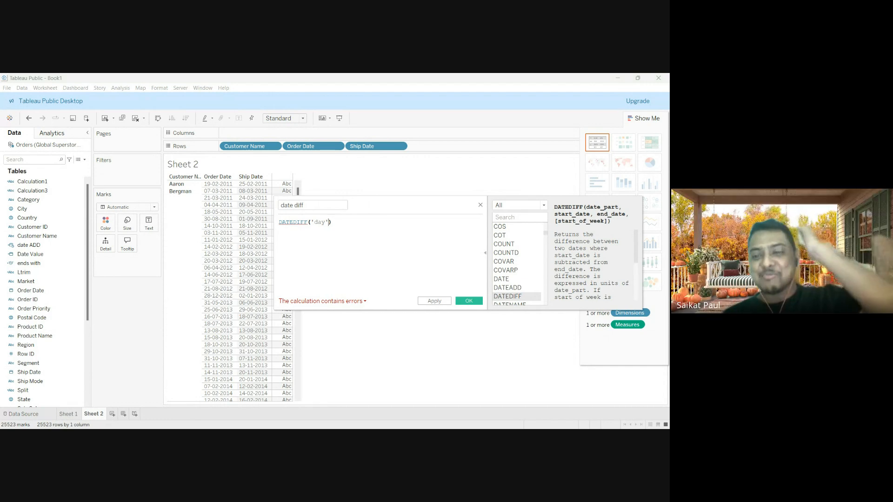
pyautogui.scroll(-1, 591, 265)
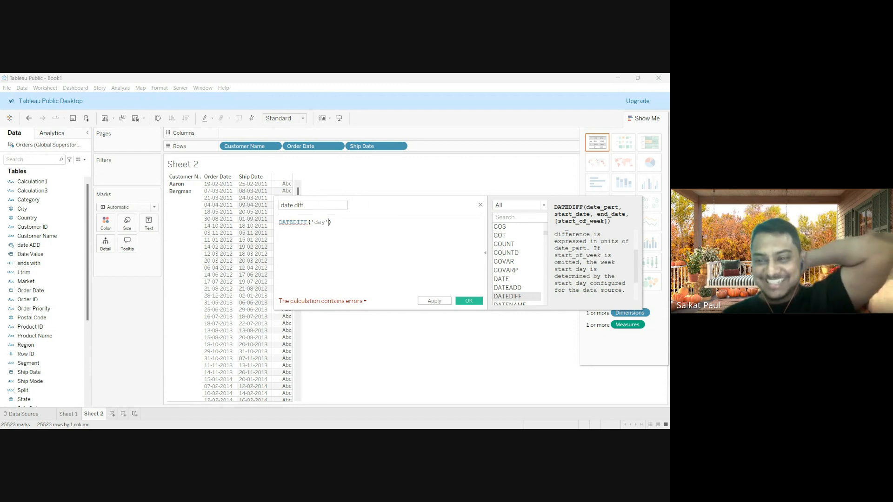
pyautogui.scroll(-2, 591, 261)
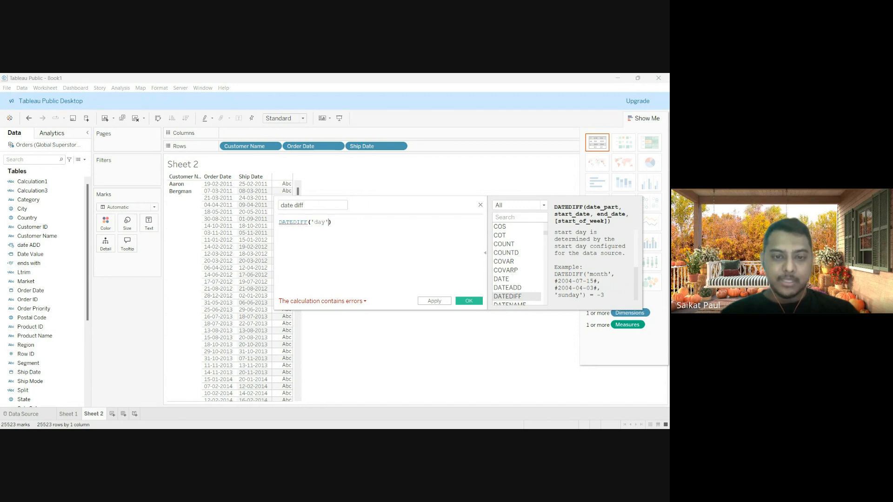
pyautogui.press('BackSpace')
pyautogui.press('BackSpace')
pyautogui.press('BackSpace')
pyautogui.press('BackSpace')
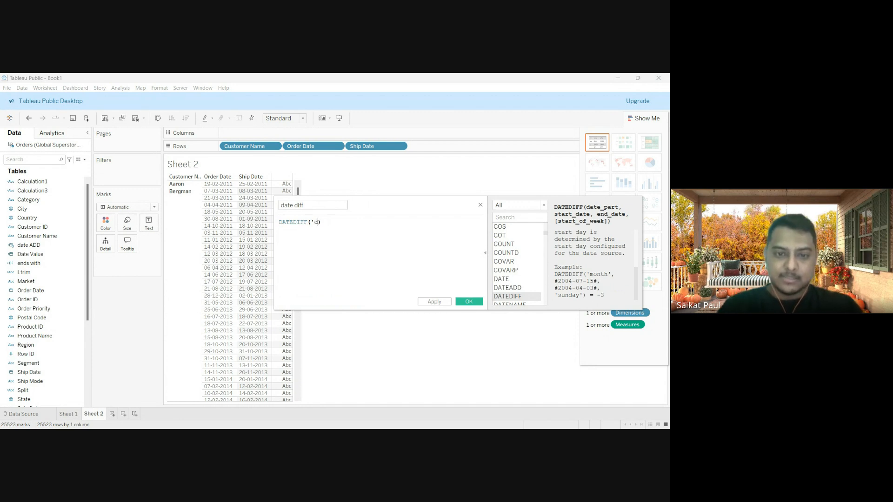
pyautogui.write('a')
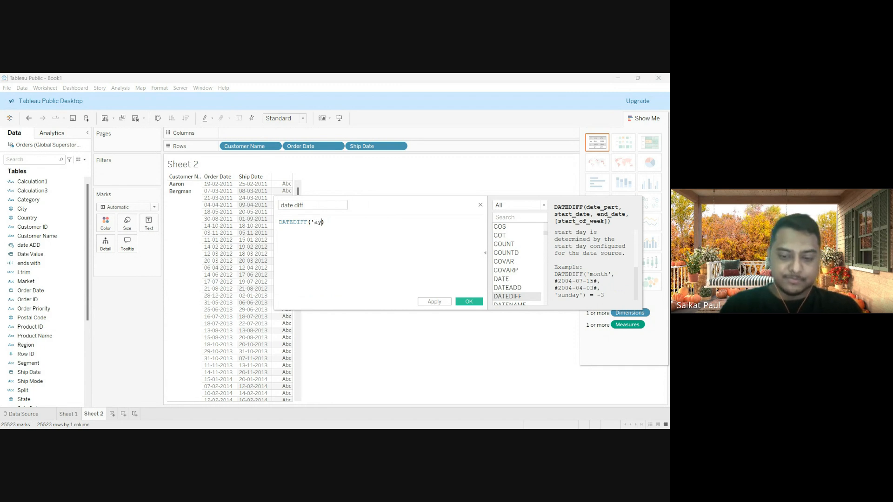
pyautogui.press('BackSpace')
pyautogui.write('day')
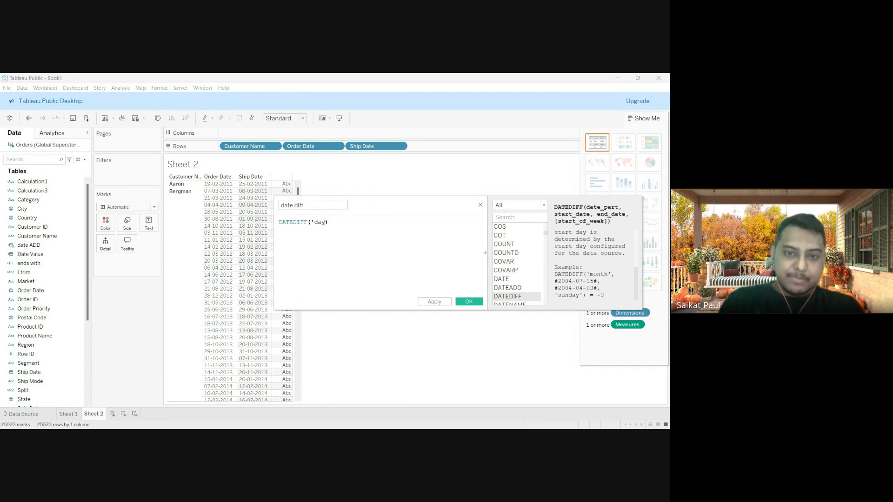
pyautogui.write("'")
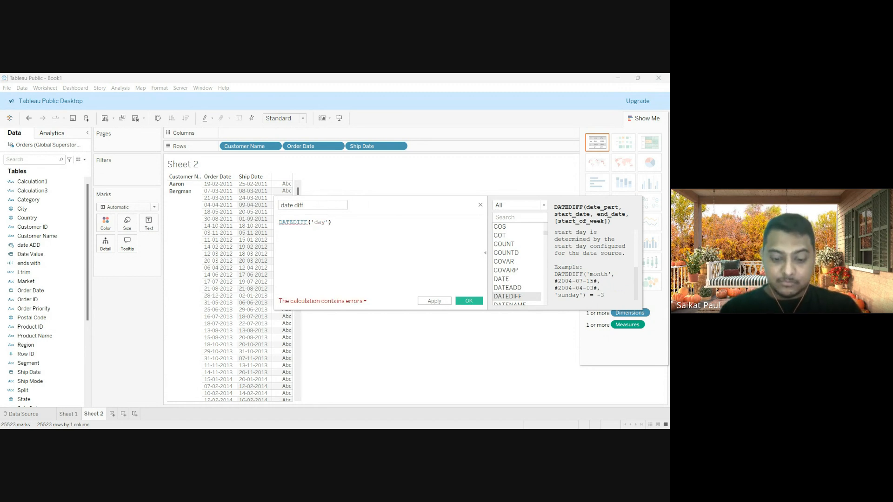
# - Complete the date diff formula as DATEDIFF('day',[Order Date],[Ship Date]) and save the calculated field
pyautogui.write(',')
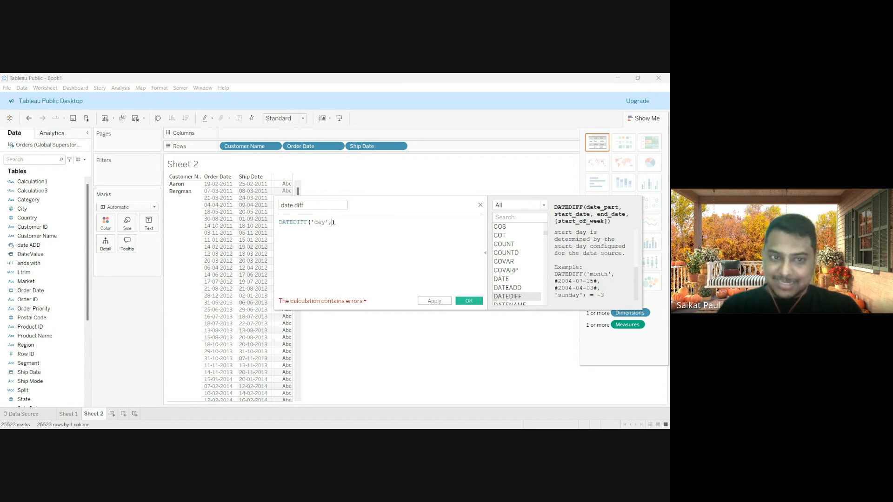
pyautogui.write('order')
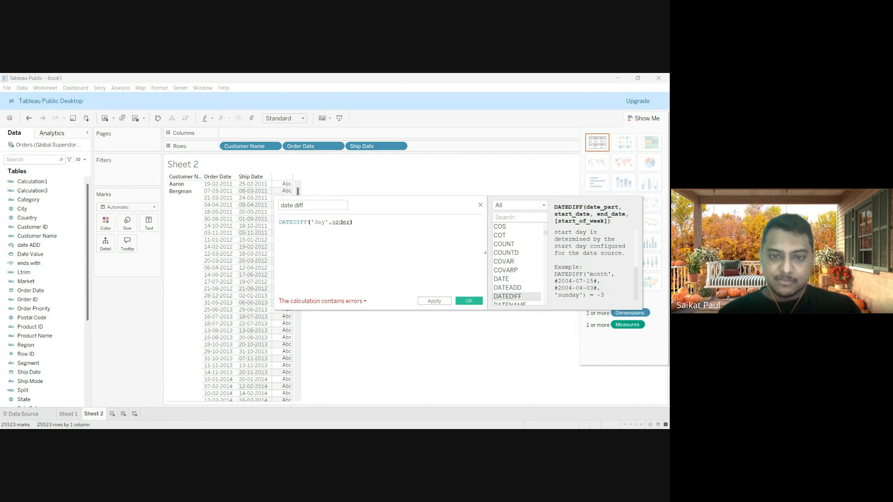
pyautogui.press('Return')
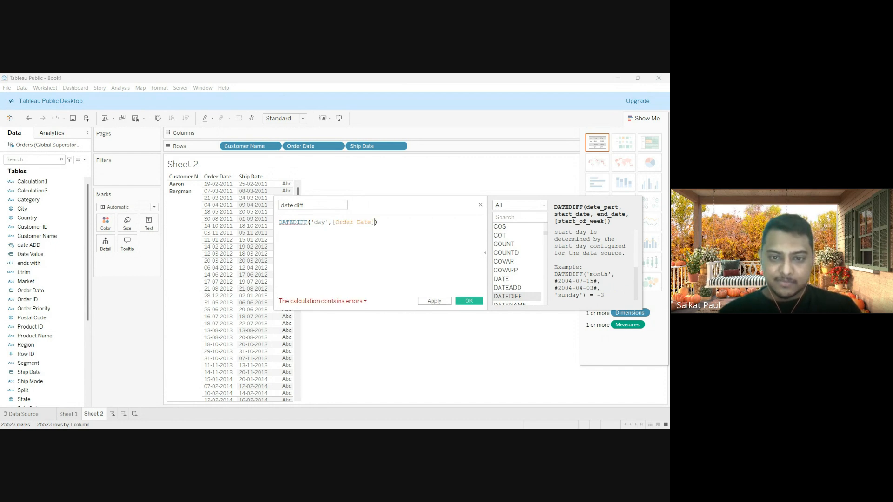
pyautogui.write(',sh')
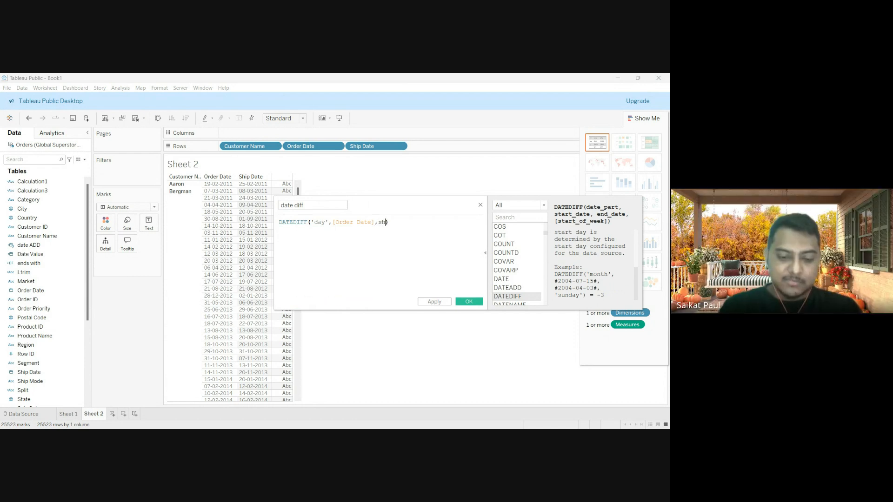
pyautogui.write('i')
pyautogui.press('Return')
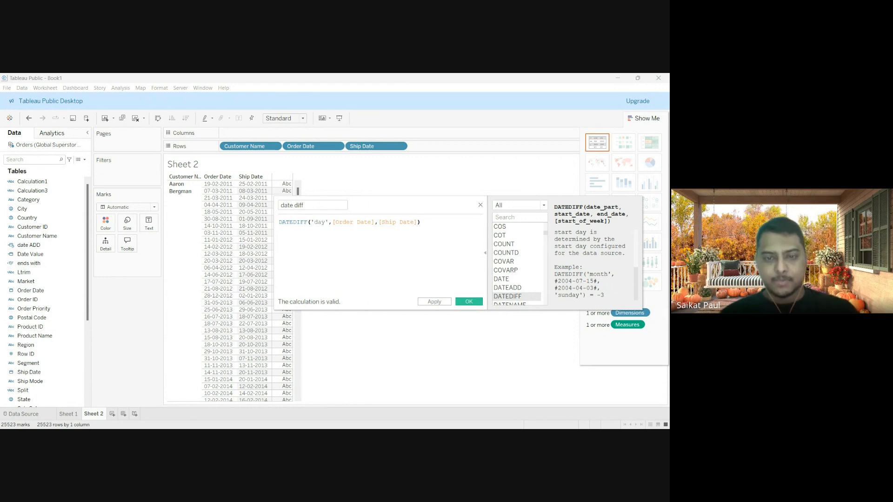
pyautogui.click(468, 301)
# - Show date diff as the text values of Sheet 2 and compare them with the order and ship dates
pyautogui.scroll(-5, 46, 288)
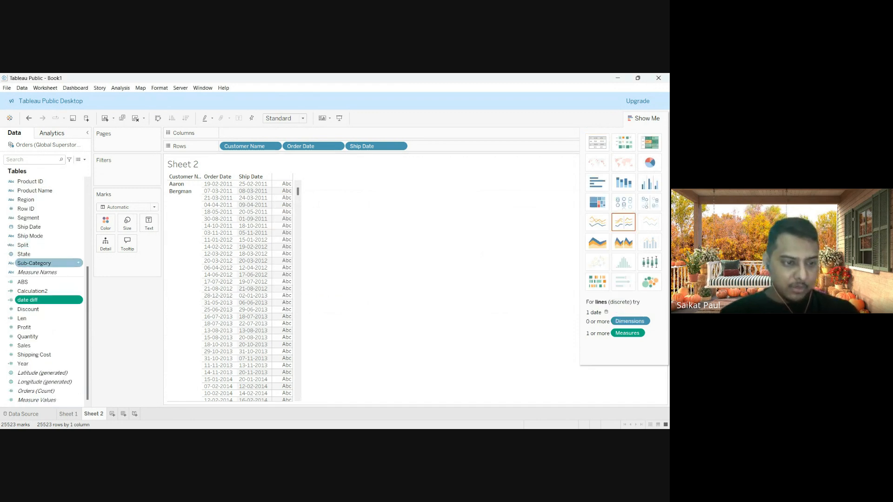
pyautogui.moveTo(34, 300); pyautogui.dragTo(283, 240)
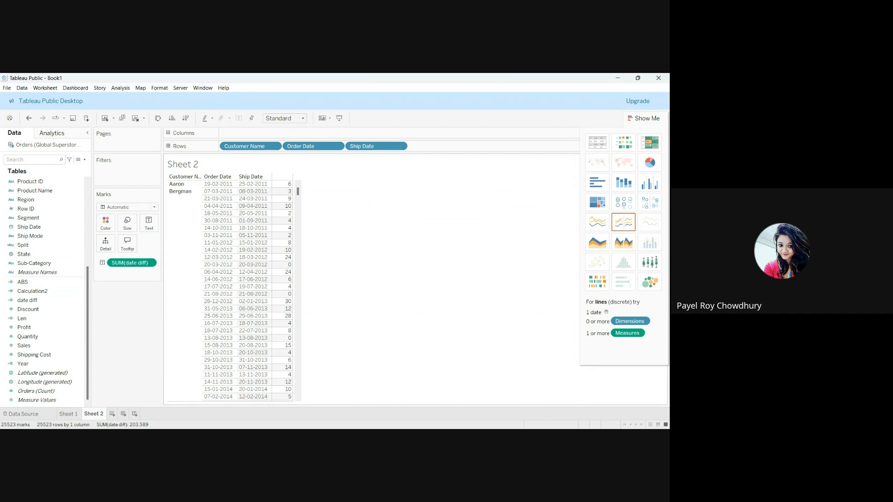
pyautogui.moveTo(282, 227)
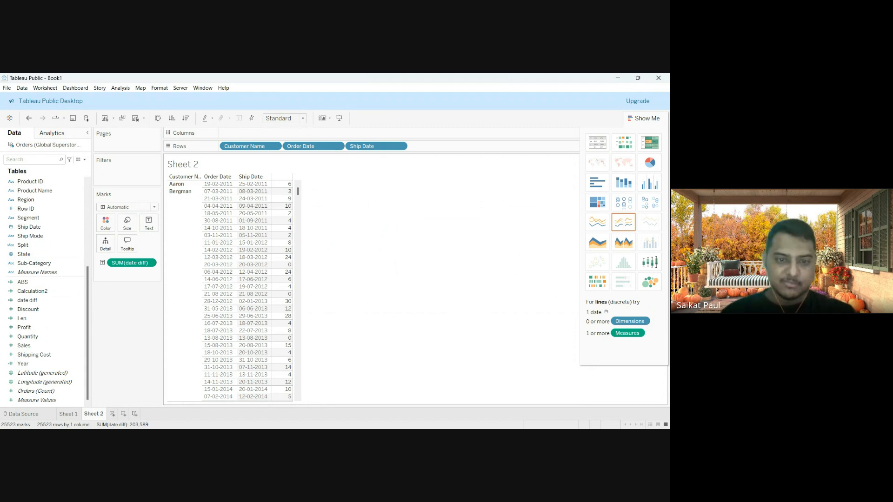
pyautogui.scroll(-10, 254, 283)
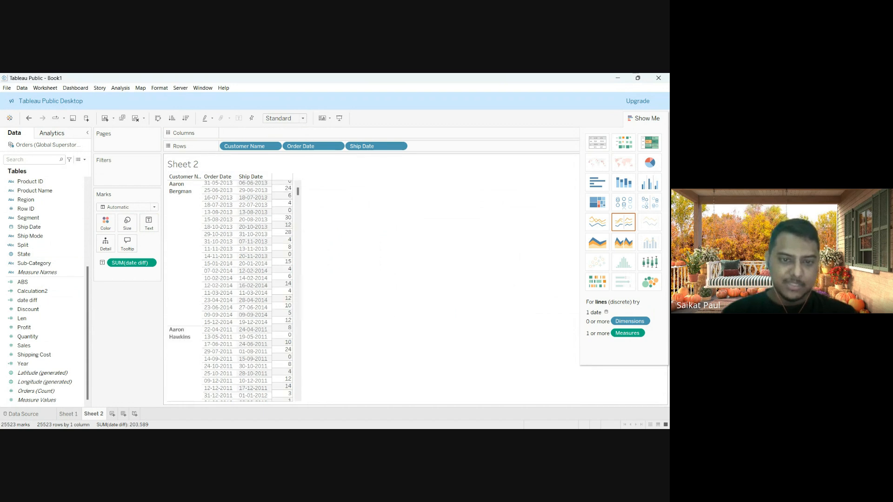
pyautogui.moveTo(282, 282)
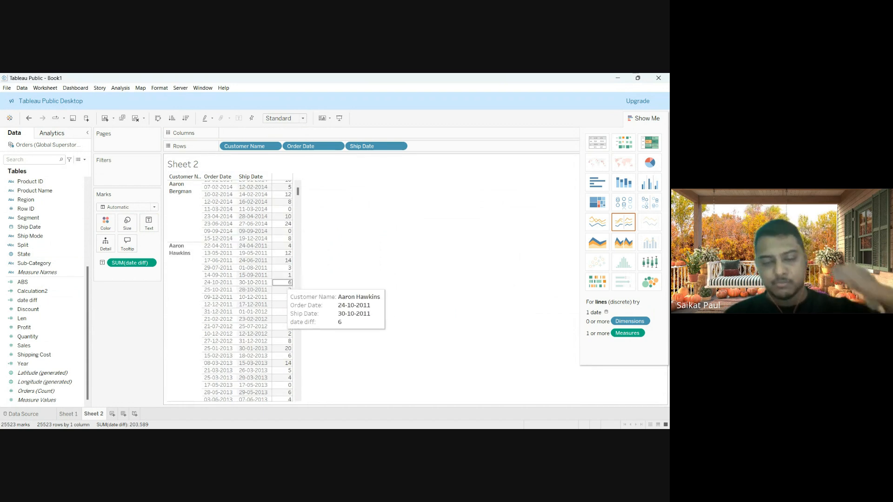
pyautogui.scroll(10, 281, 282)
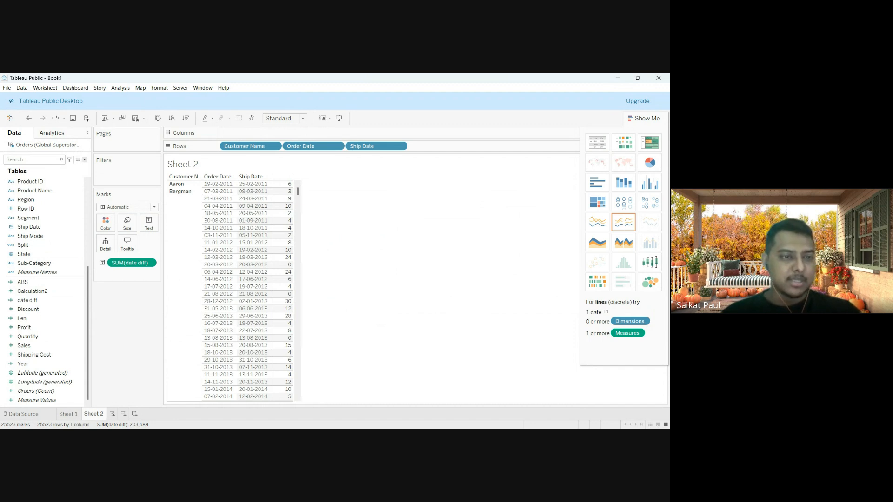
# - Start a new calculated field and limit its function list to the Date category
pyautogui.click(115, 168)
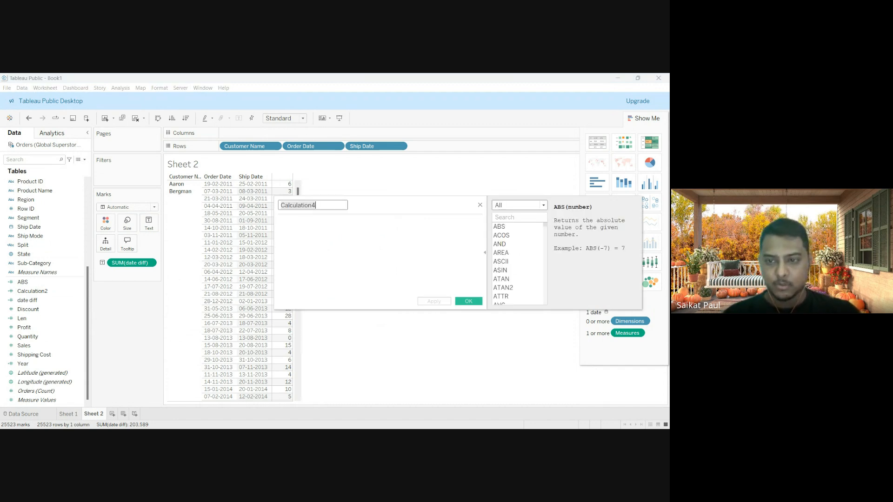
pyautogui.click(343, 236)
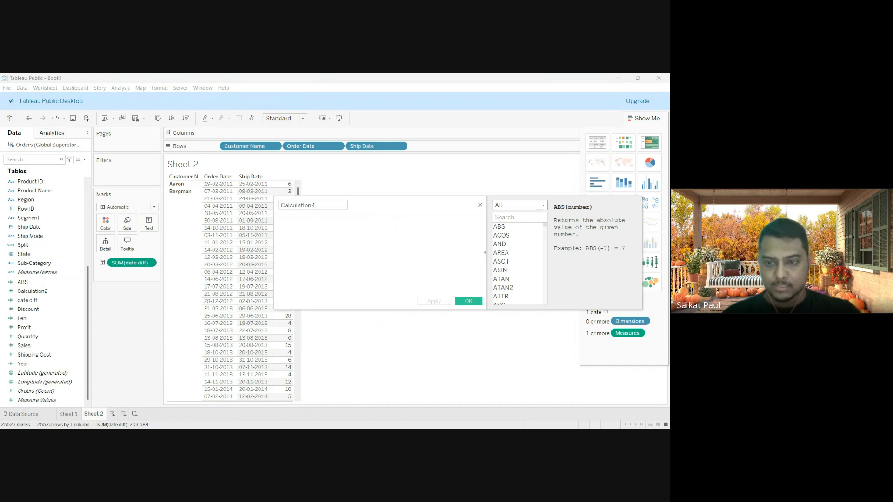
pyautogui.click(517, 241)
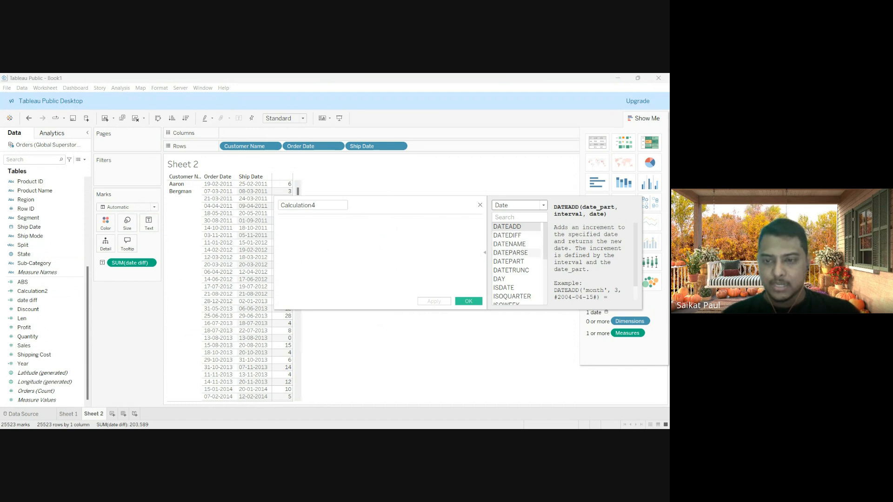
# - Read the syntax, descriptions and examples of the DATEPARSE, DATEPART and DATETRUNC functions
pyautogui.click(517, 253)
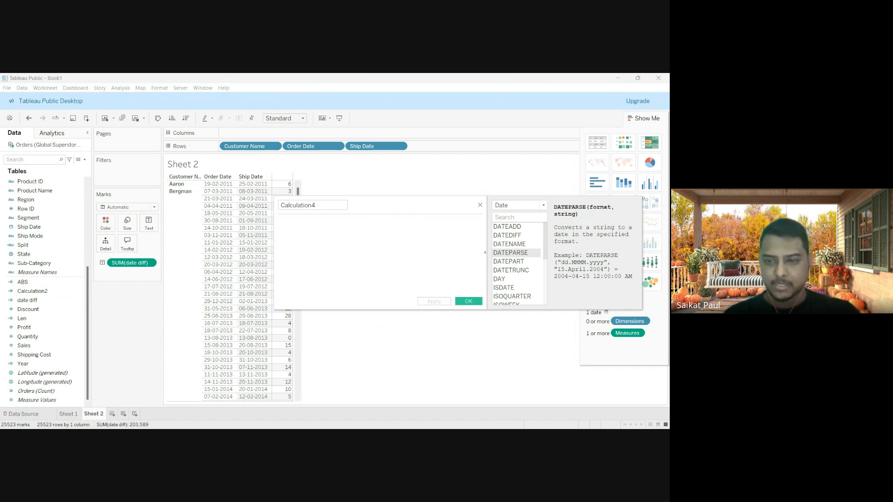
pyautogui.click(517, 261)
pyautogui.scroll(-2, 591, 261)
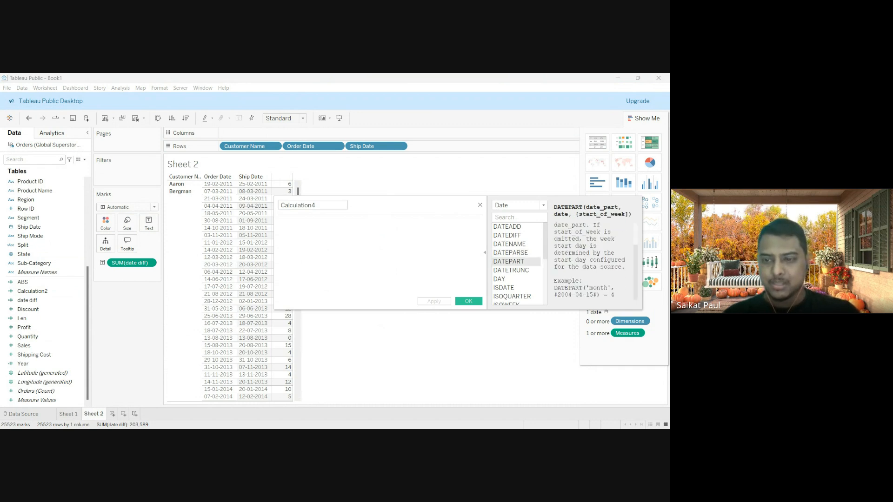
pyautogui.scroll(2, 590, 260)
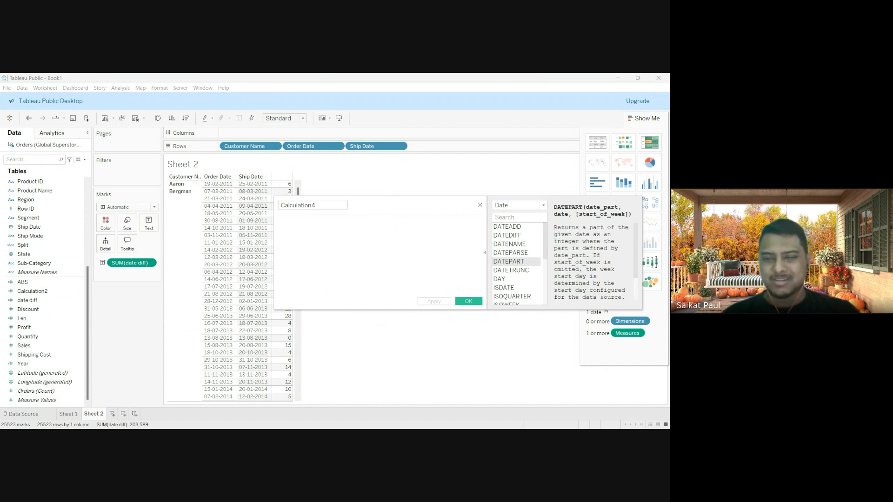
pyautogui.click(524, 270)
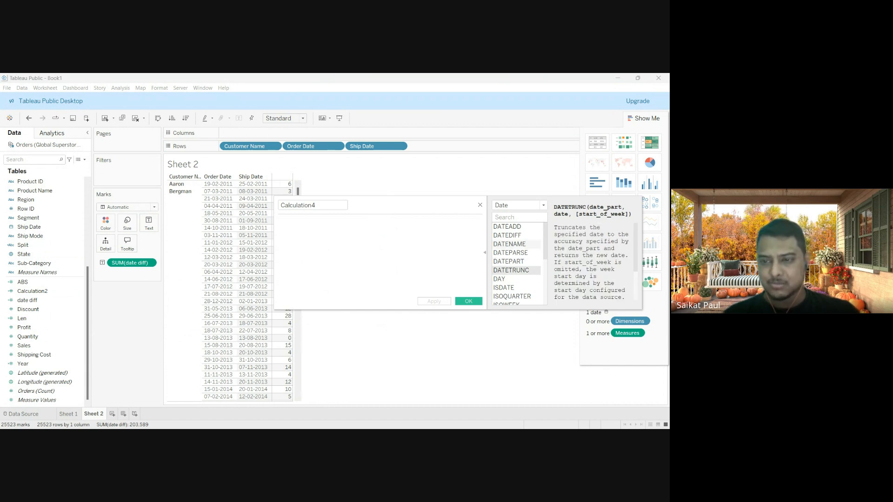
pyautogui.scroll(-3, 590, 260)
pyautogui.scroll(3, 590, 260)
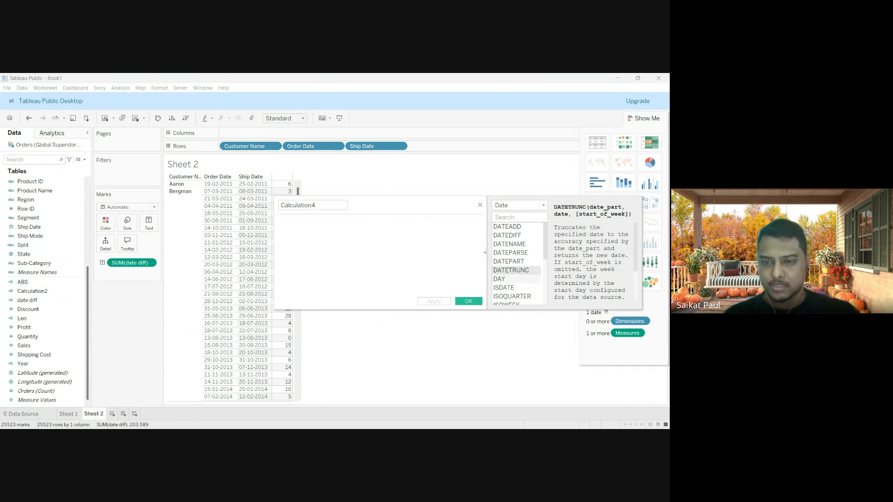
# - Look through the help for DAY, ISDATE, ISOQUARTER, ISOWEEK and ISOWEEKDAY, and browse the remaining date functions through YEAR
pyautogui.click(516, 279)
pyautogui.click(516, 288)
pyautogui.scroll(-1, 519, 279)
pyautogui.click(518, 270)
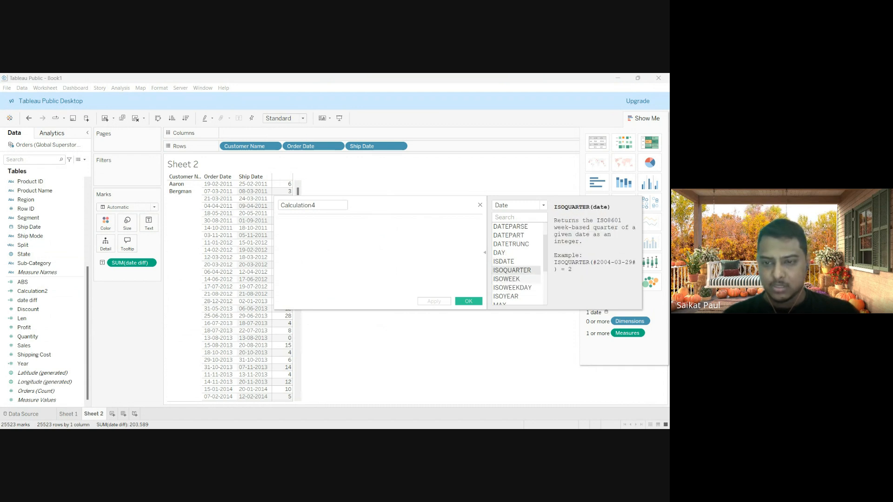
pyautogui.click(518, 279)
pyautogui.click(517, 287)
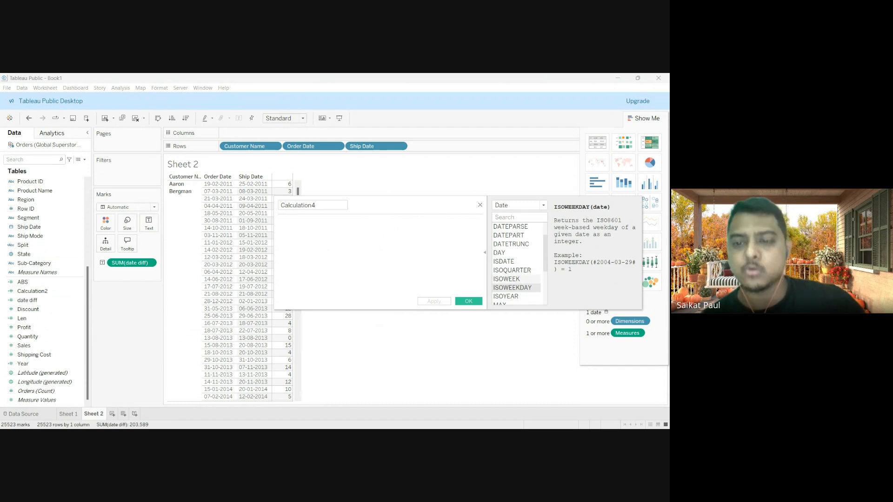
pyautogui.scroll(-1, 511, 279)
pyautogui.scroll(-1, 511, 274)
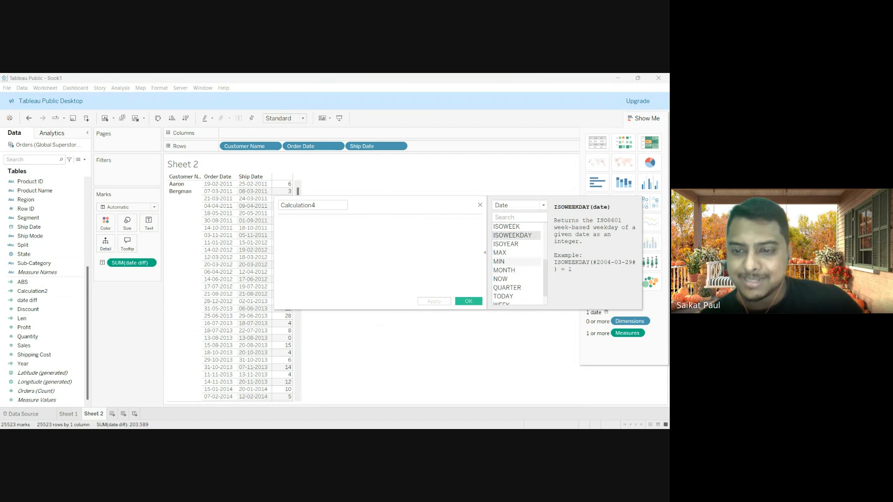
pyautogui.scroll(-1, 516, 270)
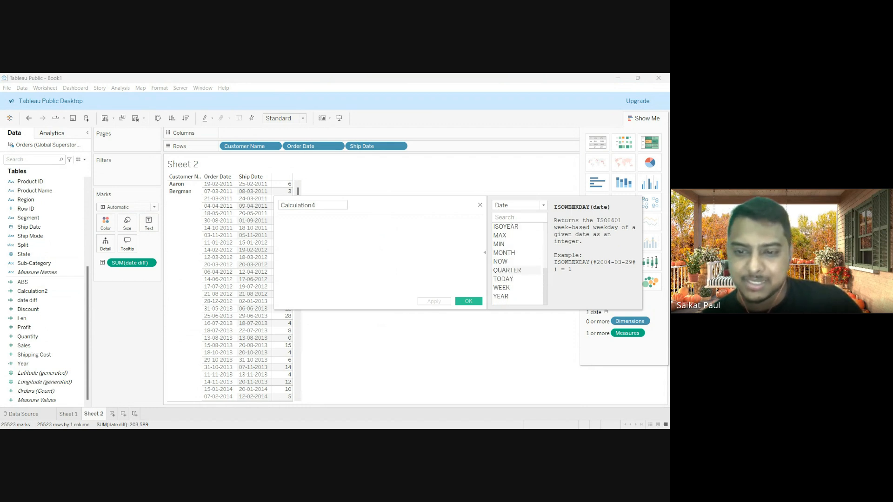
pyautogui.scroll(4, 516, 279)
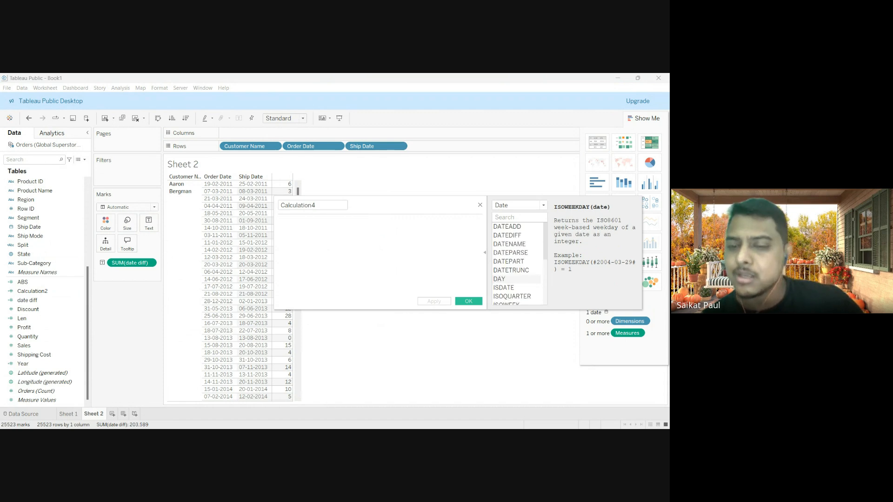